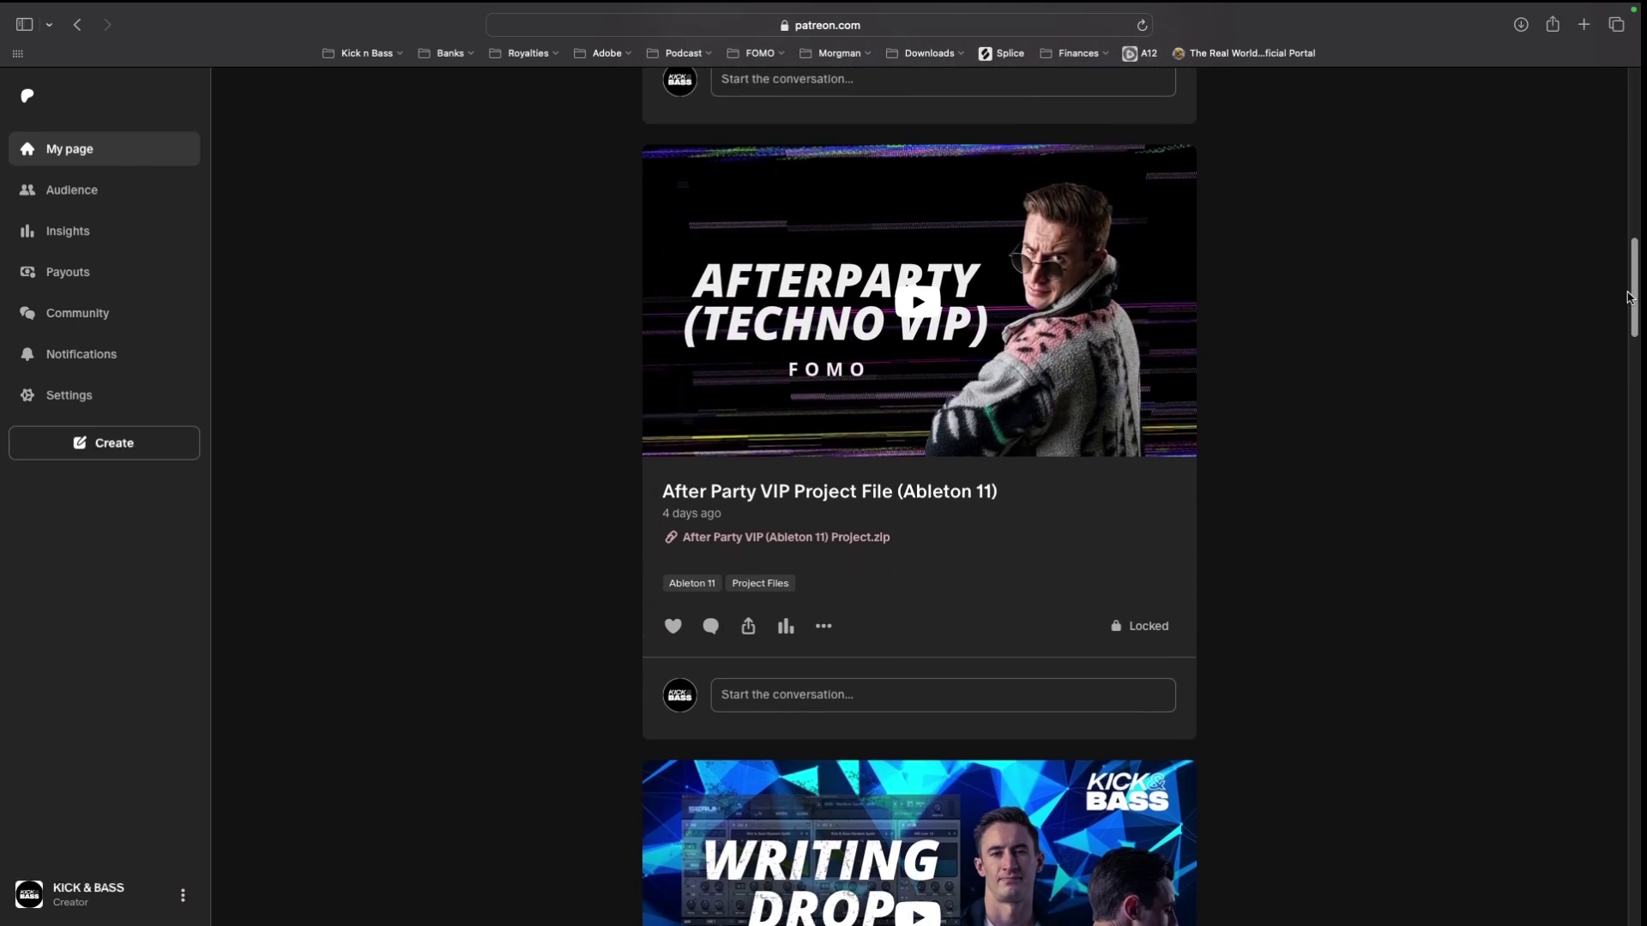
pyautogui.moveTo(1629, 343); pyautogui.dragTo(1618, 737)
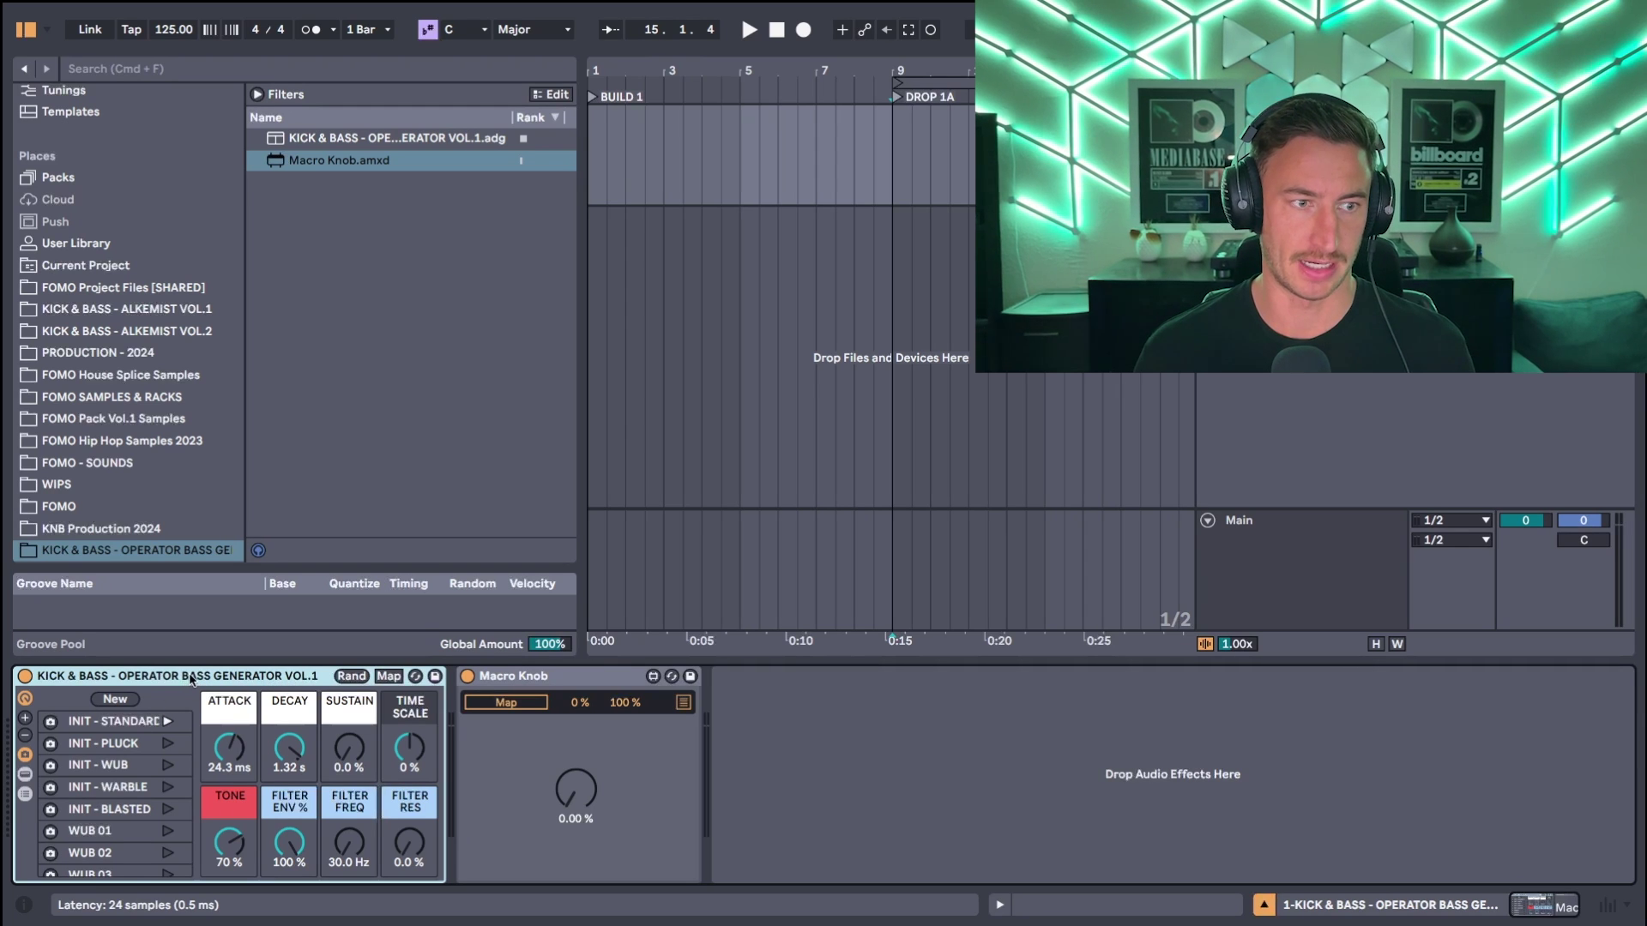
# Step: Delete the Macro Knob device that follows the Operator Bass Generator rack in the device chain
pyautogui.click(523, 678)
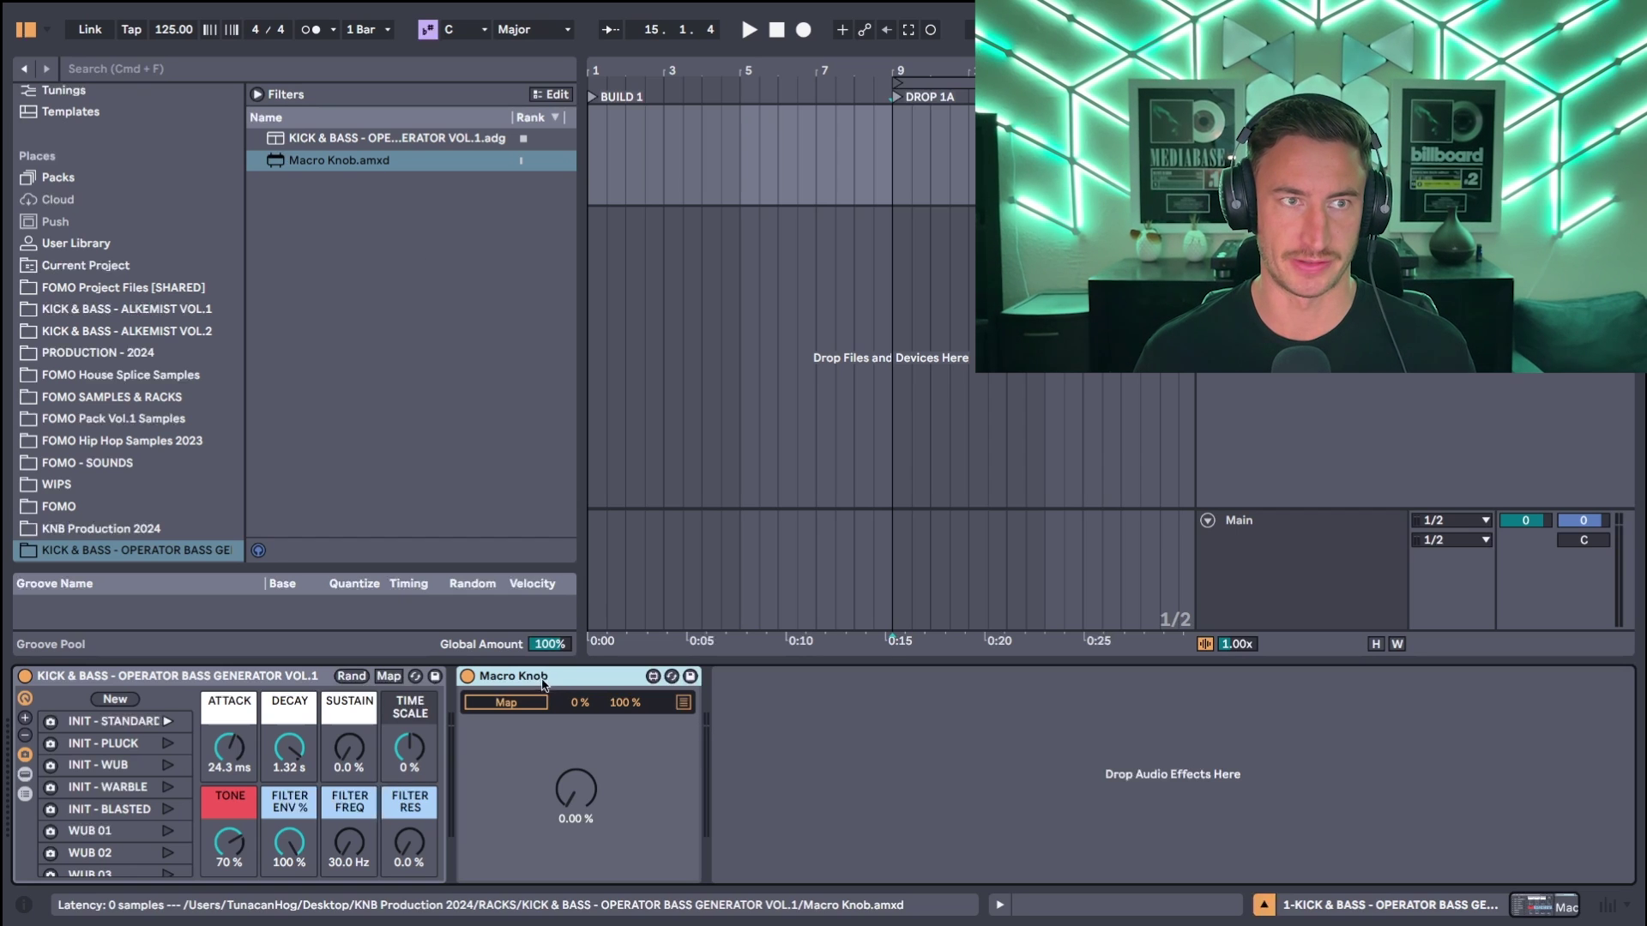
pyautogui.click(691, 675)
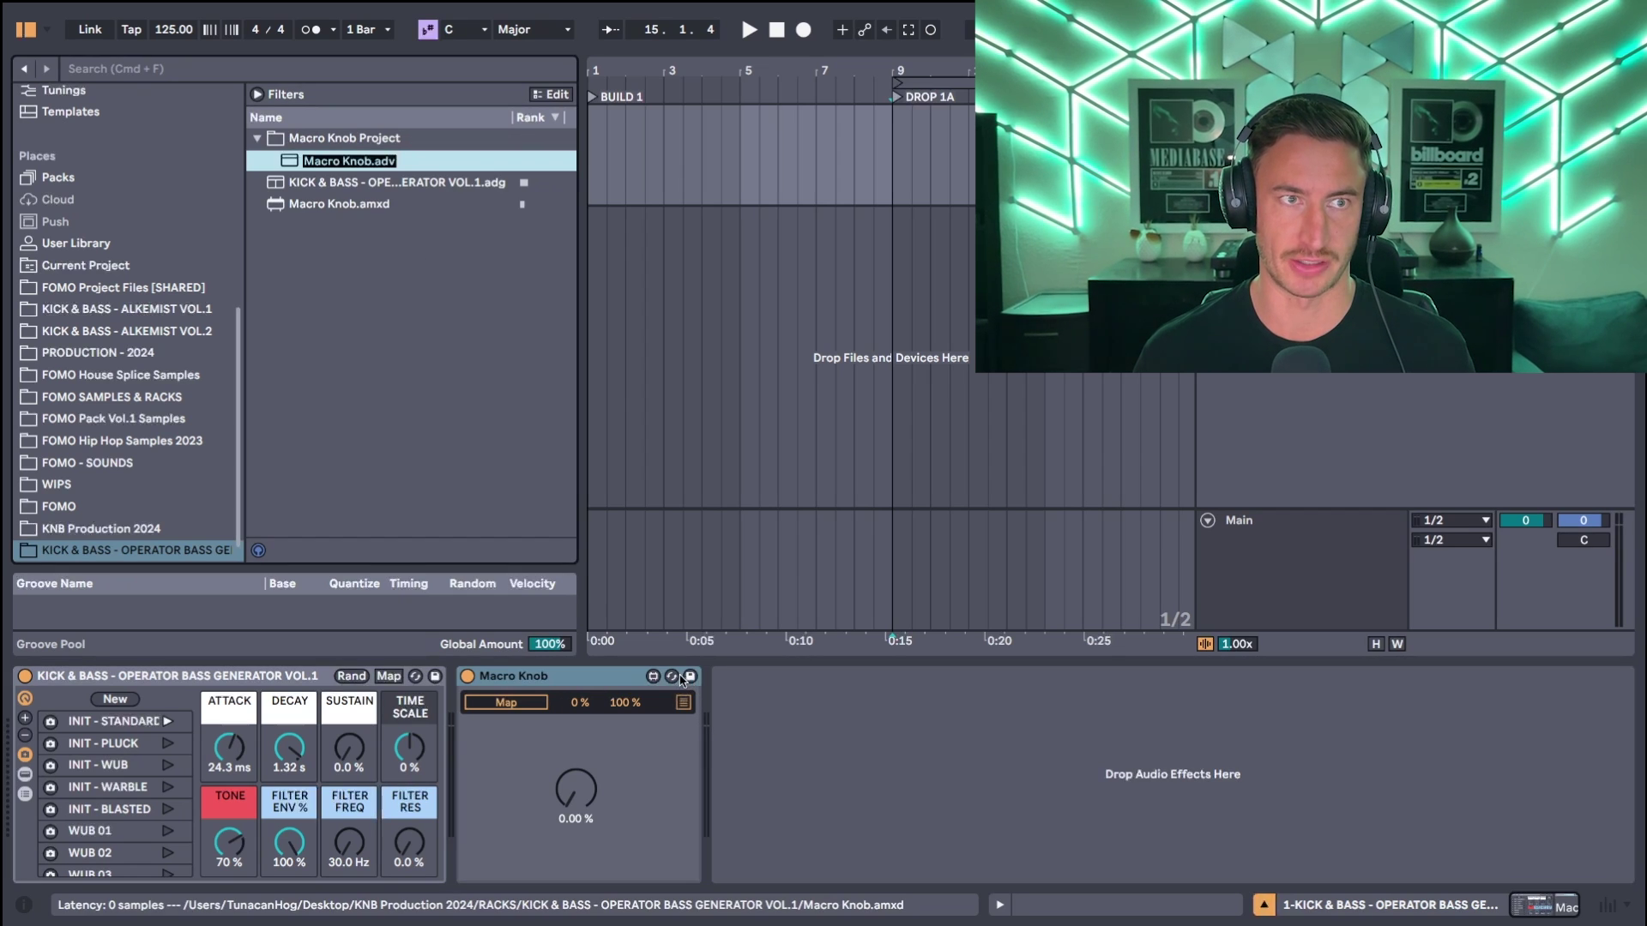
pyautogui.press('Escape')
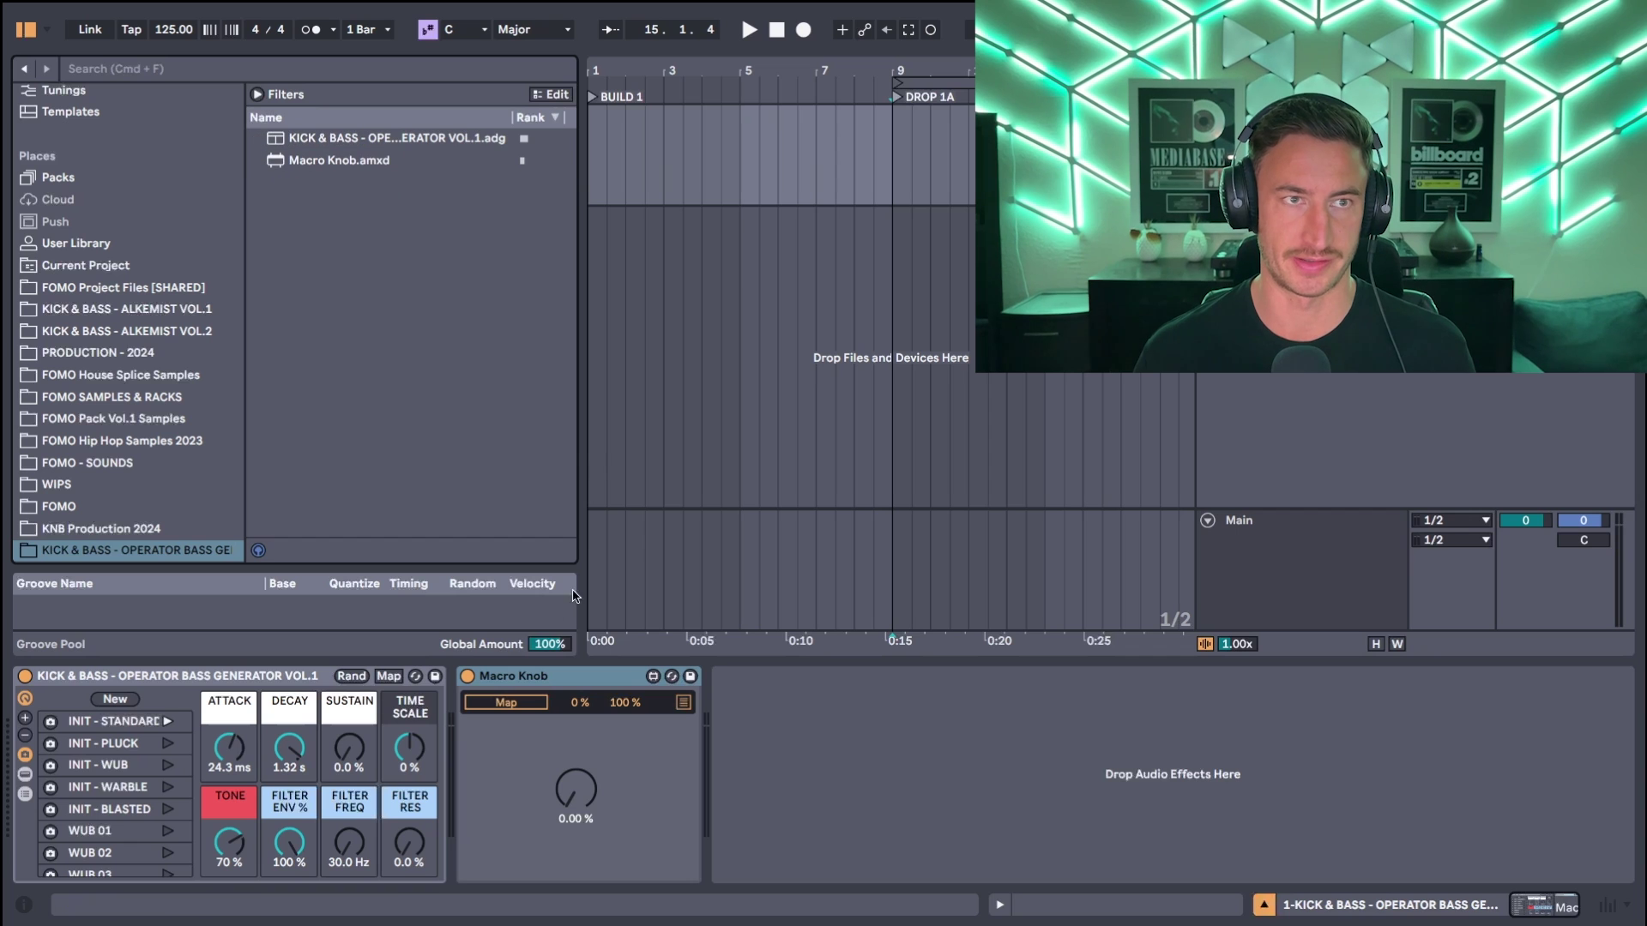
pyautogui.click(522, 678)
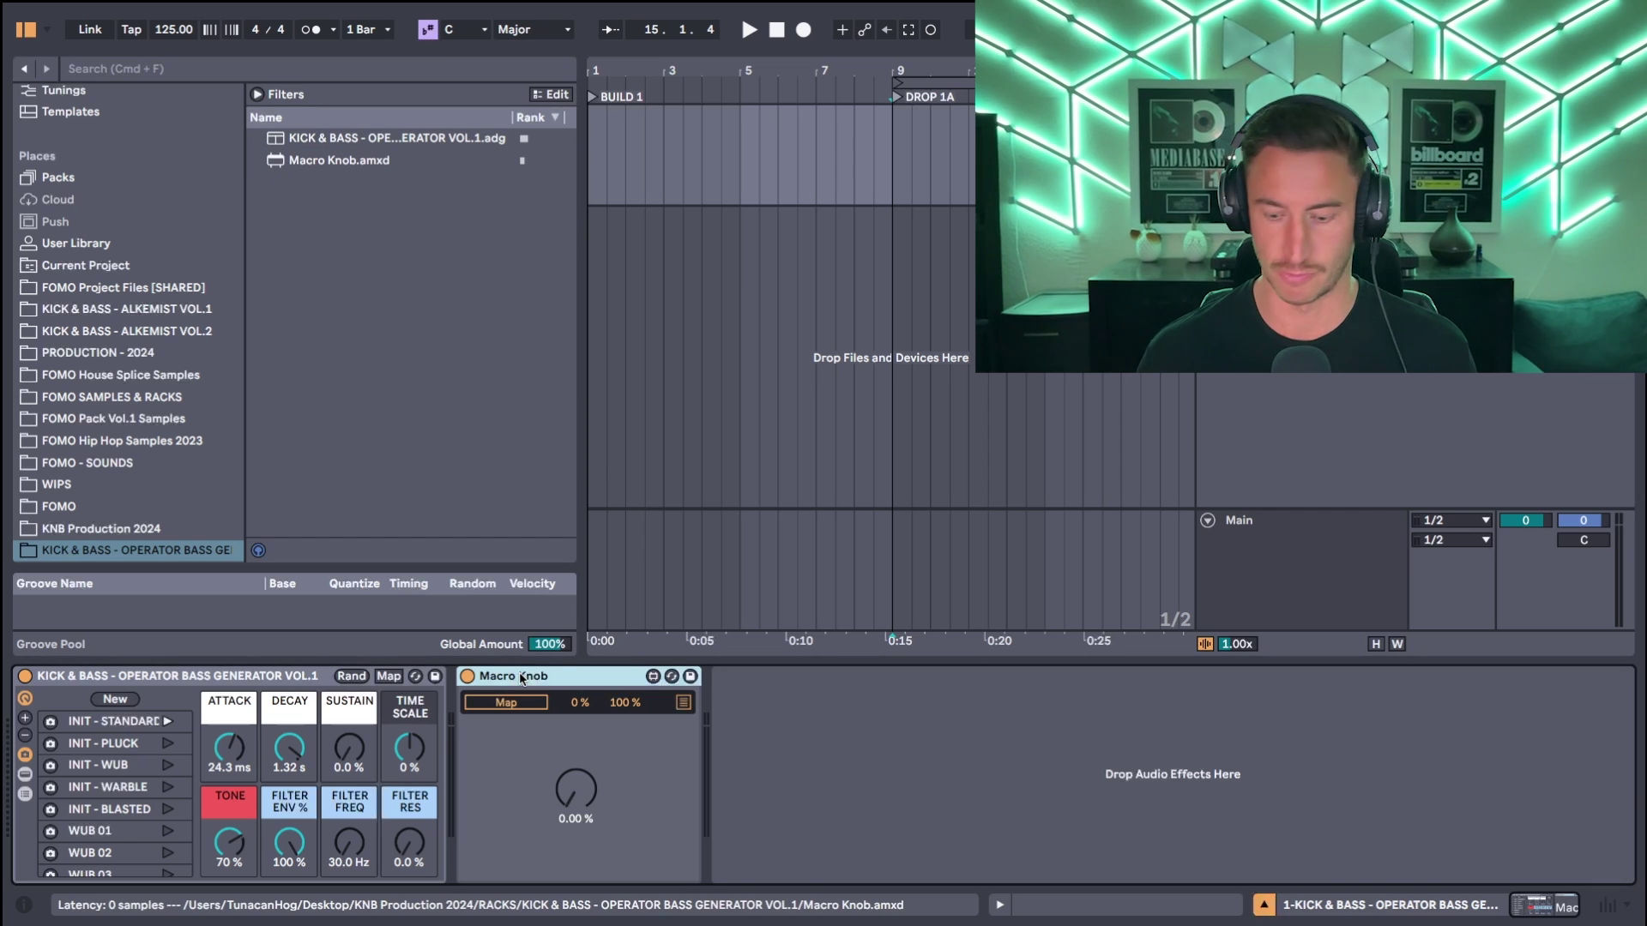
pyautogui.press('Delete')
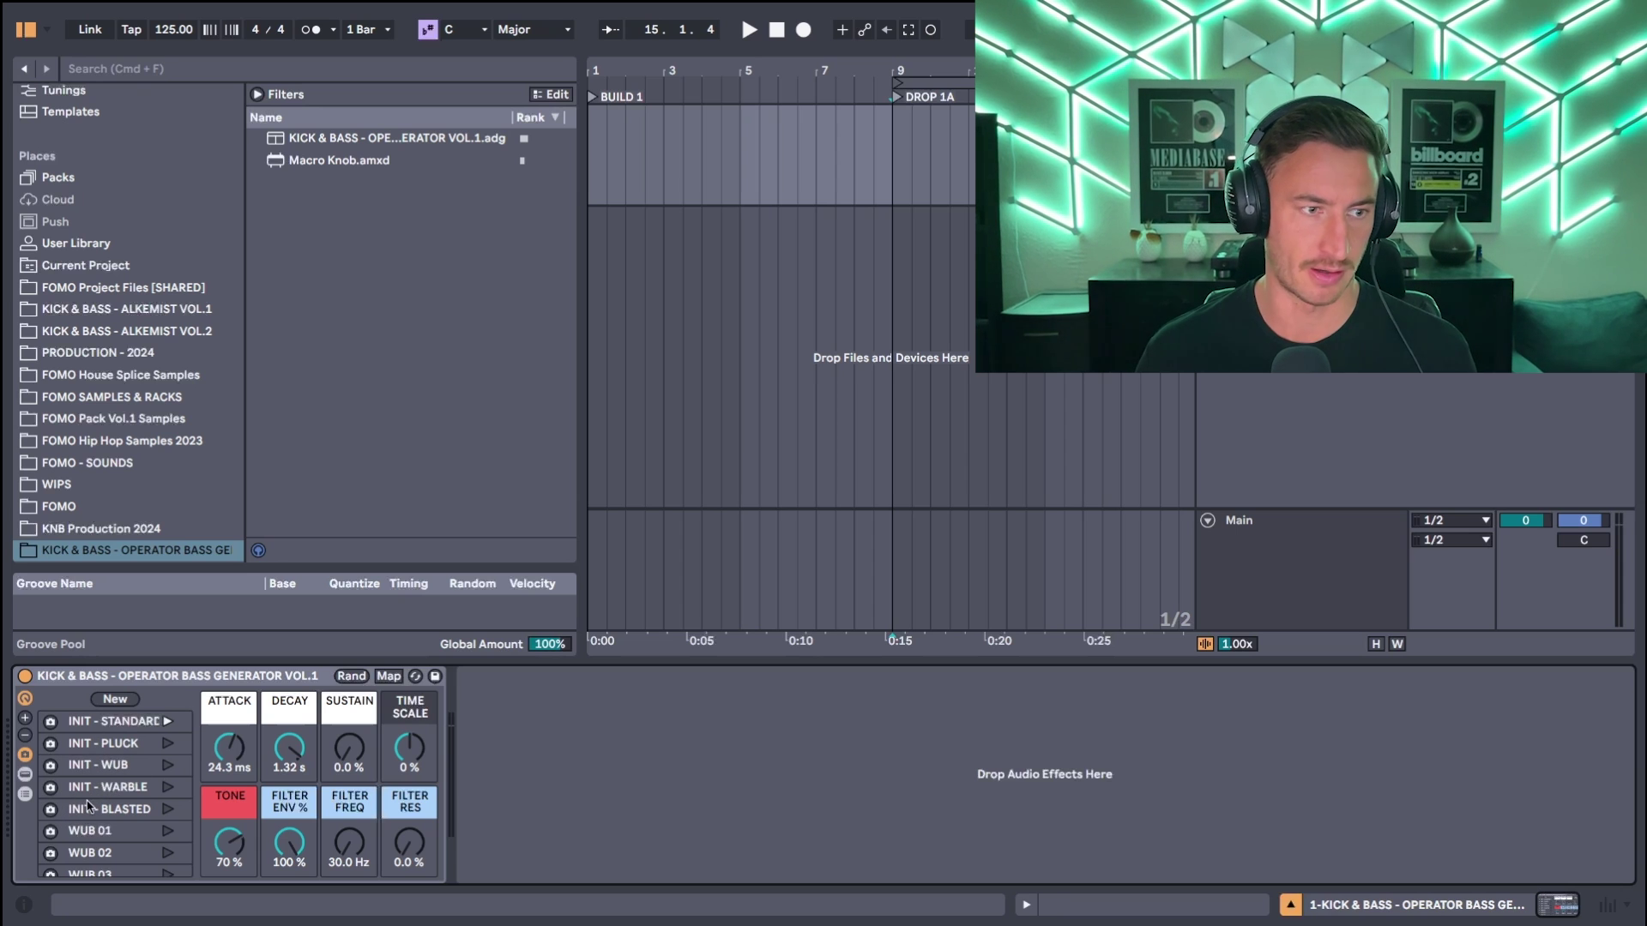
# Step: Toggle the rack's macro variations list, leaving it displayed, and show the Info View
pyautogui.click(24, 755)
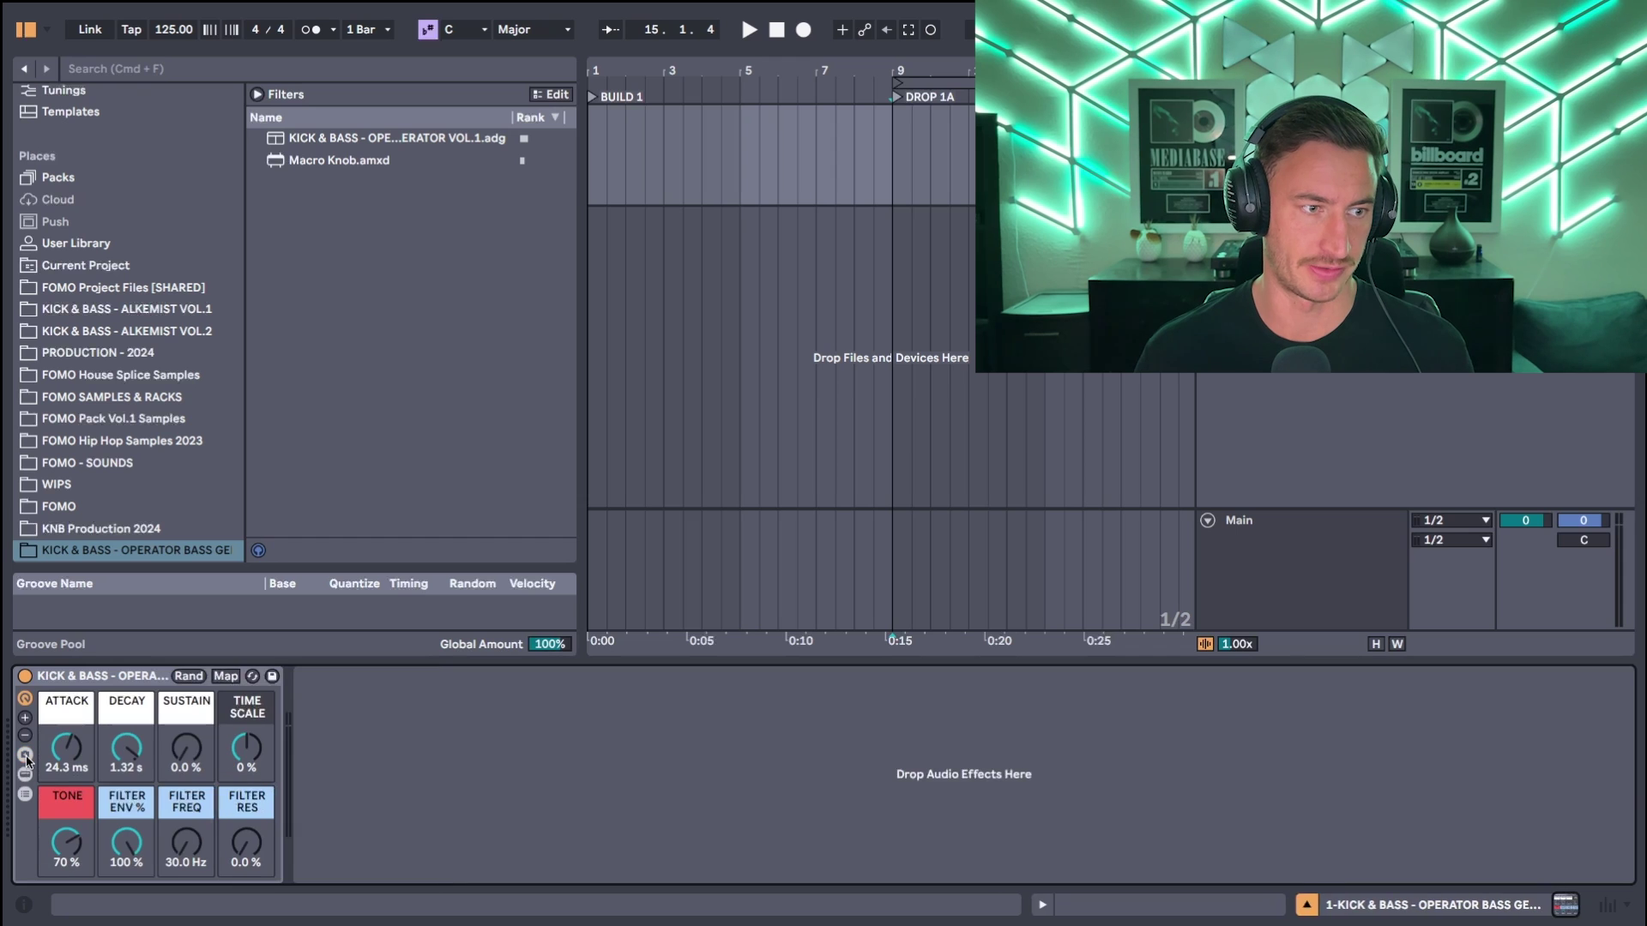
pyautogui.click(25, 755)
pyautogui.click(24, 906)
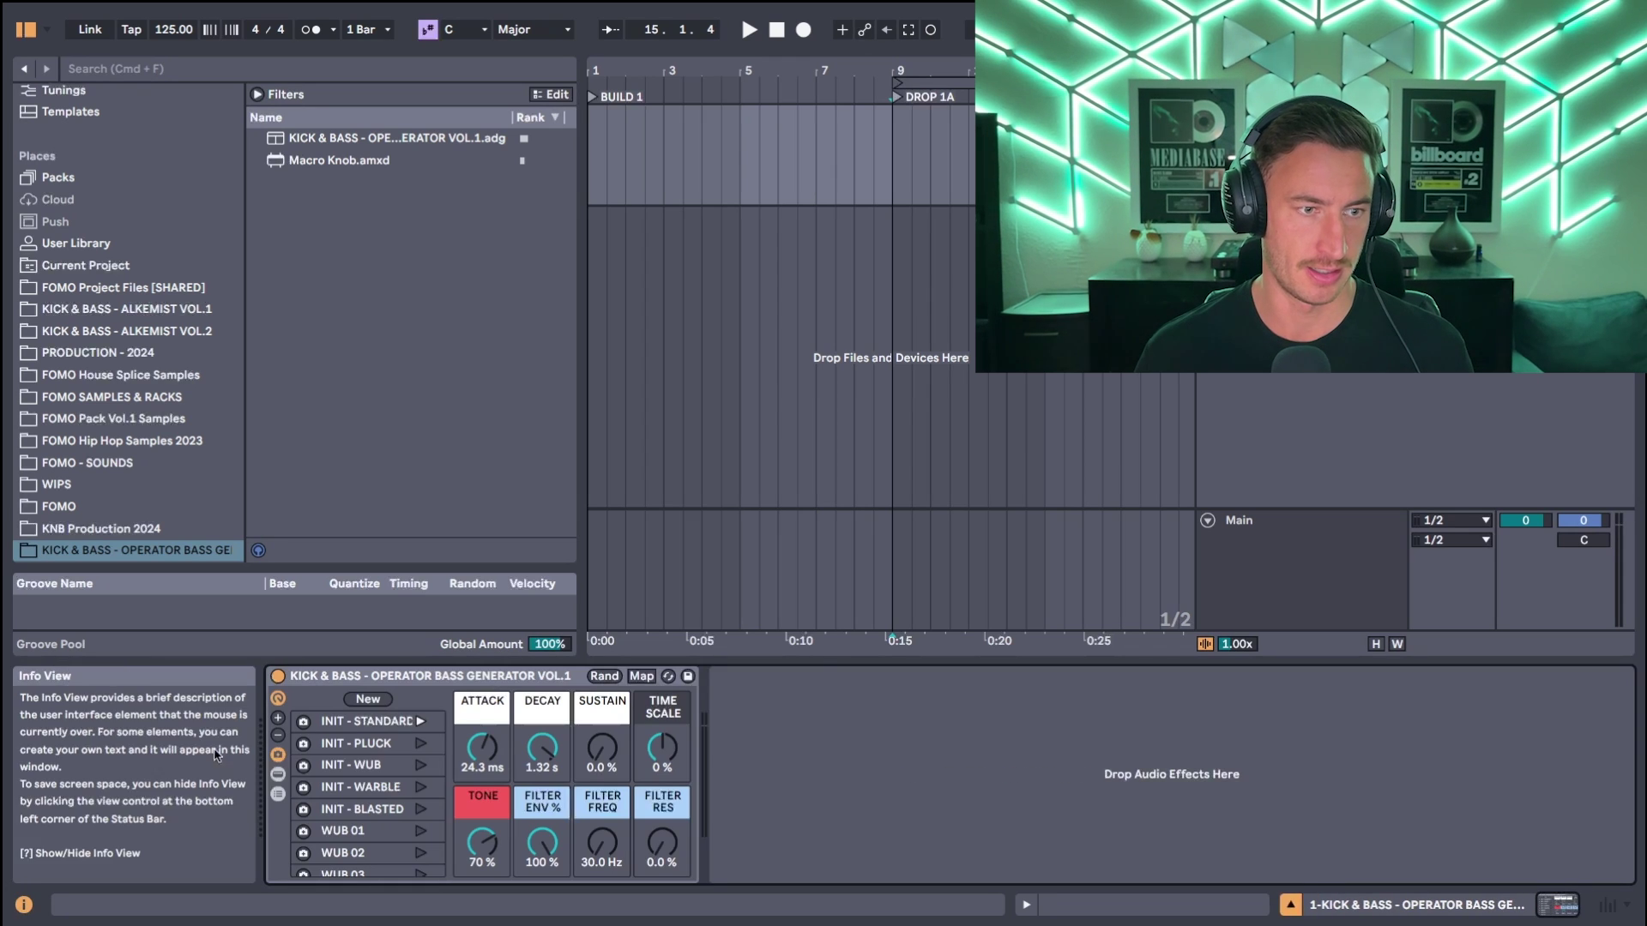
pyautogui.click(276, 754)
pyautogui.click(276, 755)
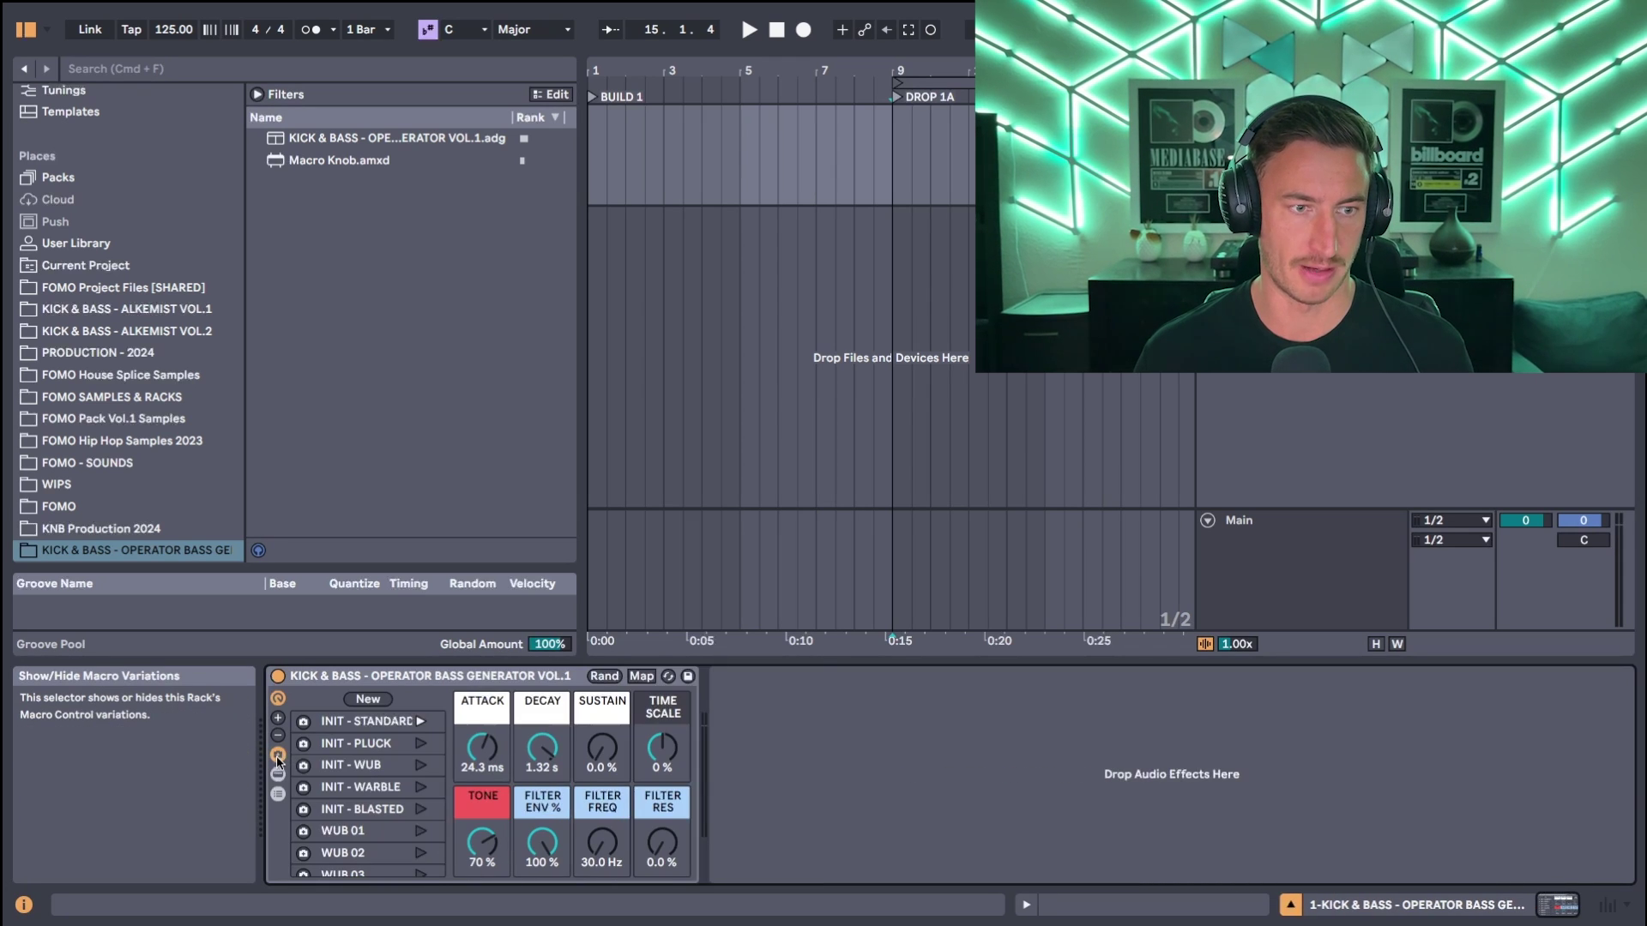
# Step: Audition the INIT - PLUCK, INIT - WUB, INIT - WARBLE and INIT - BLASTED macro variations one after another
pyautogui.click(421, 745)
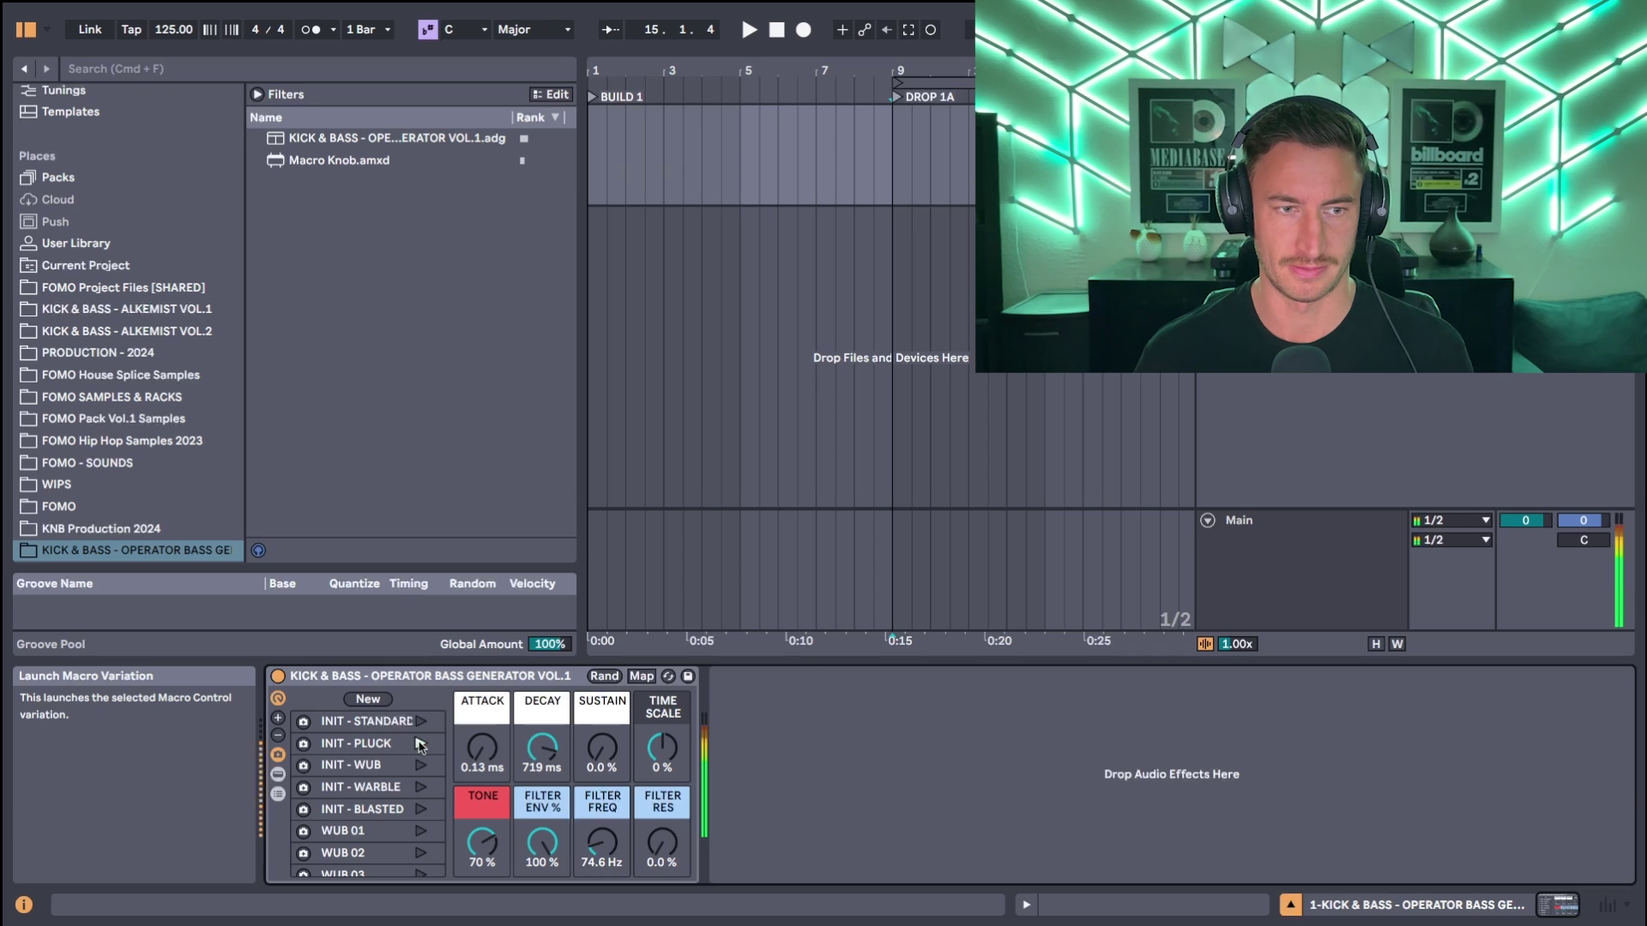
pyautogui.click(420, 766)
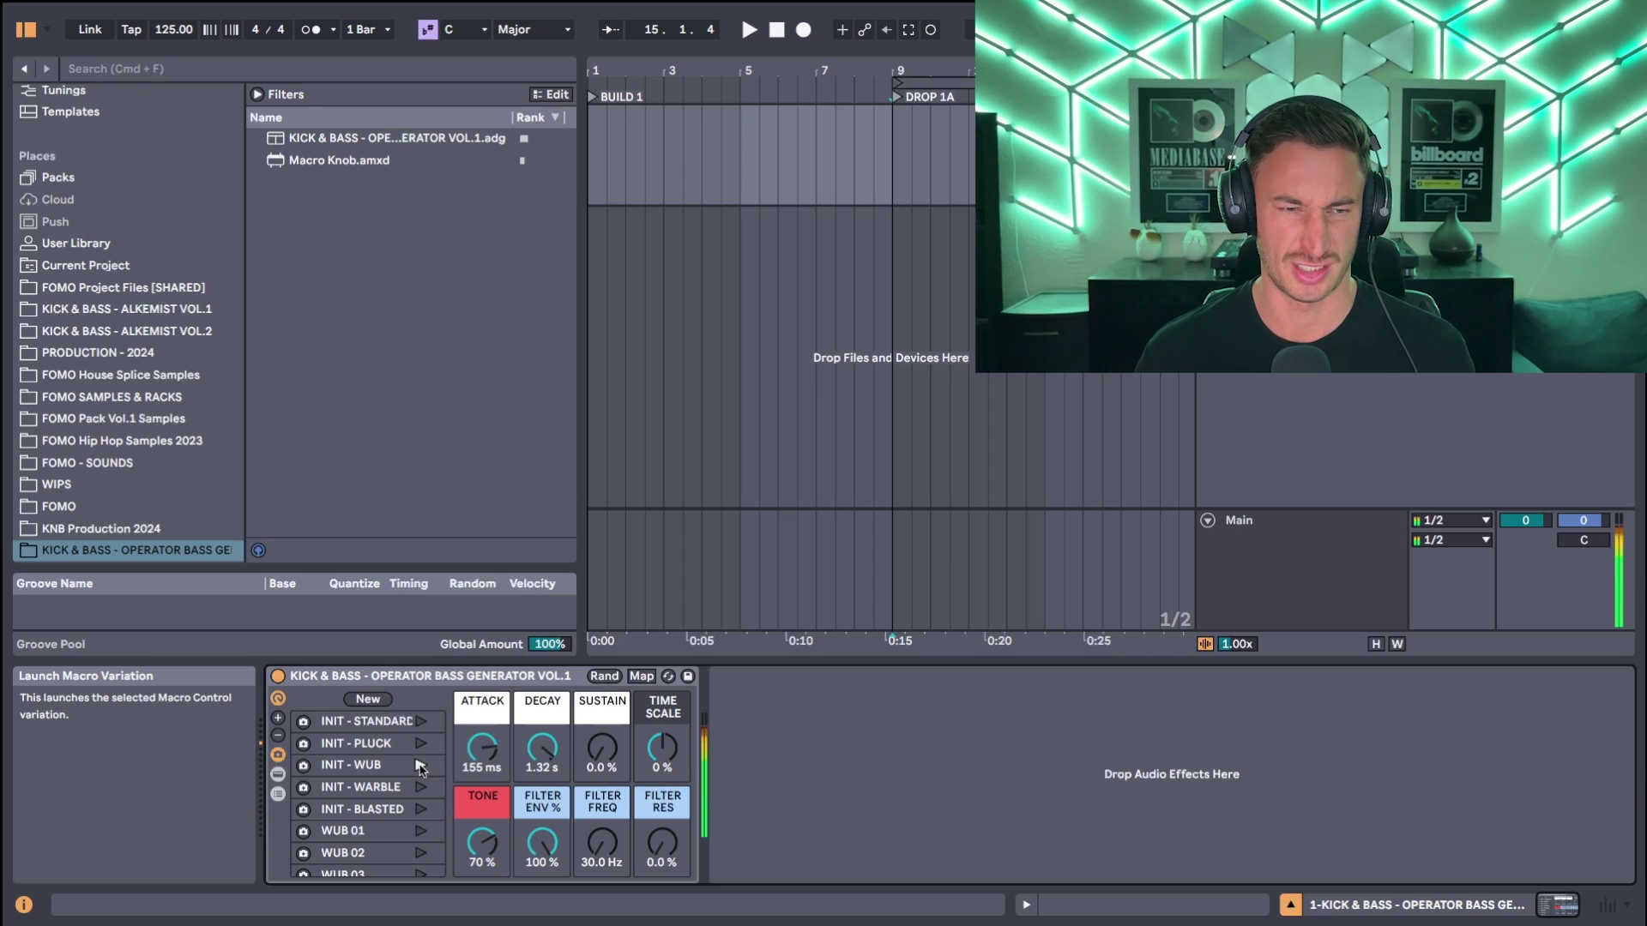
pyautogui.click(420, 788)
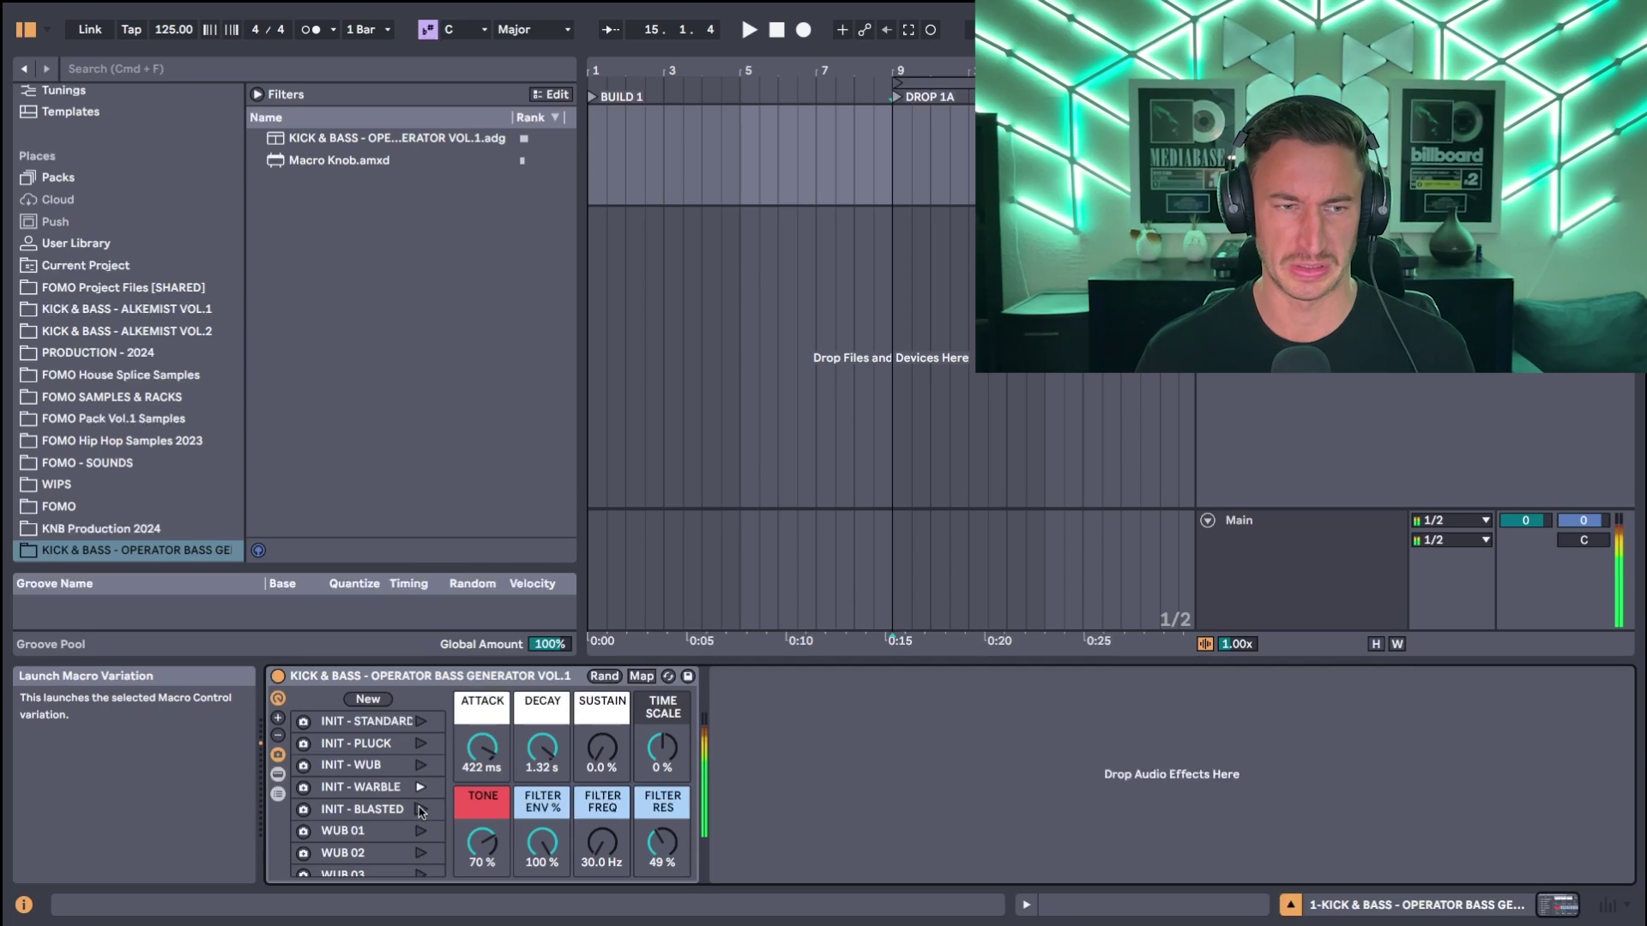
pyautogui.click(420, 809)
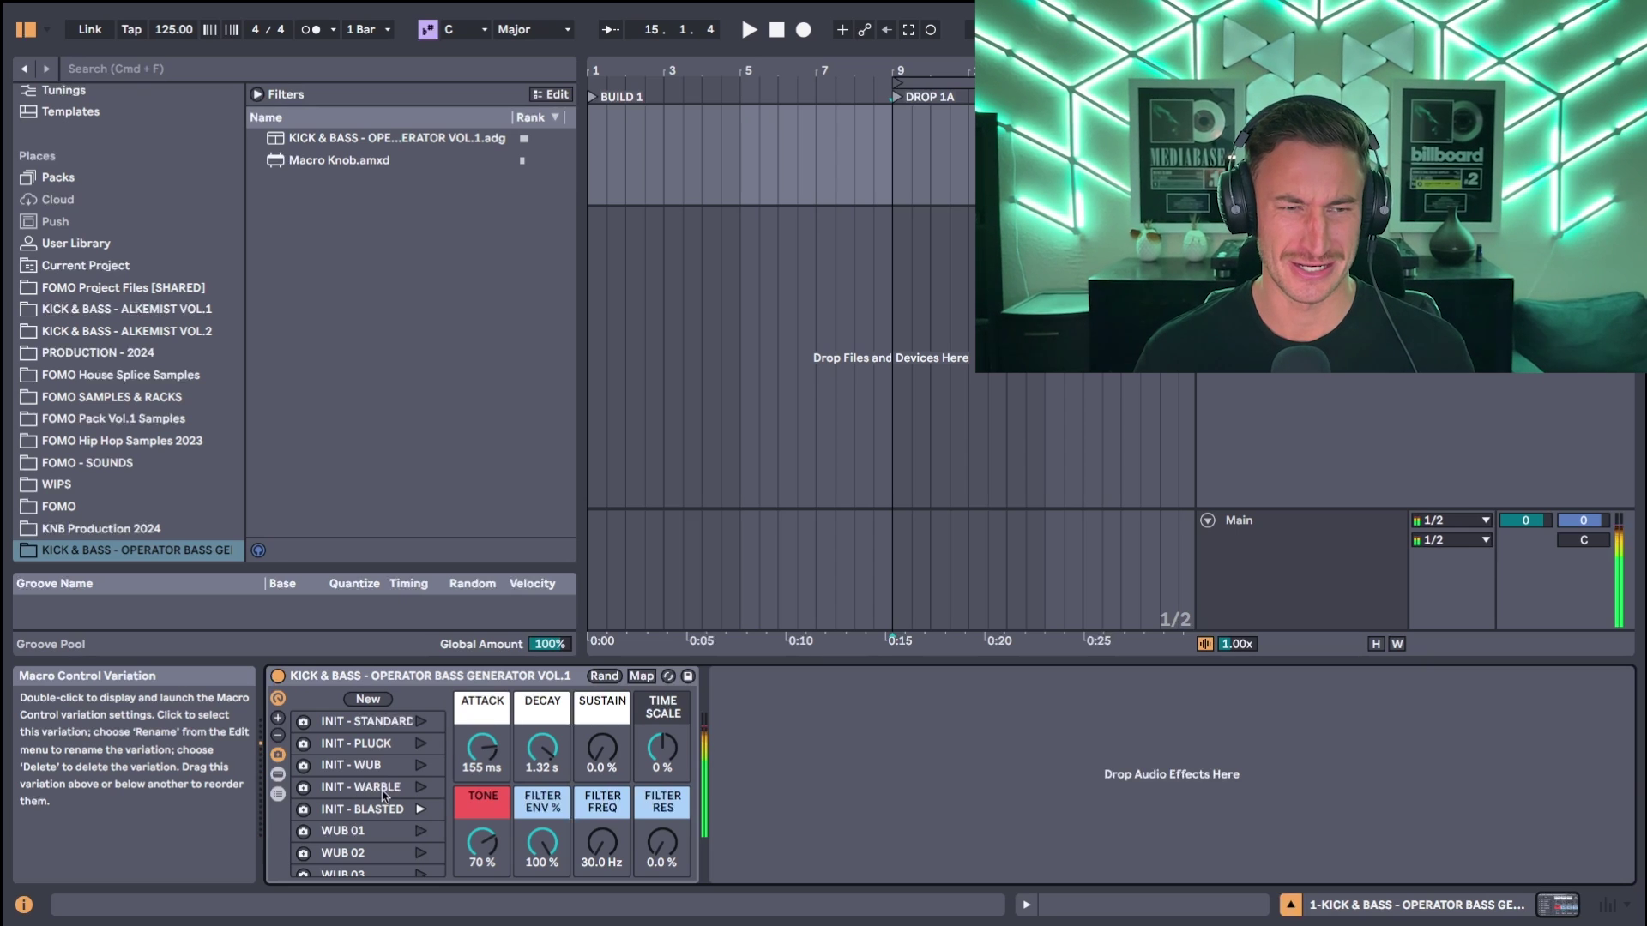
# Step: Browse the macro variations and audition WUB 01, WUB 02, WUB 04, WUB 06, WUB 07 and WUB 08 in turn
pyautogui.scroll(-3, 377, 794)
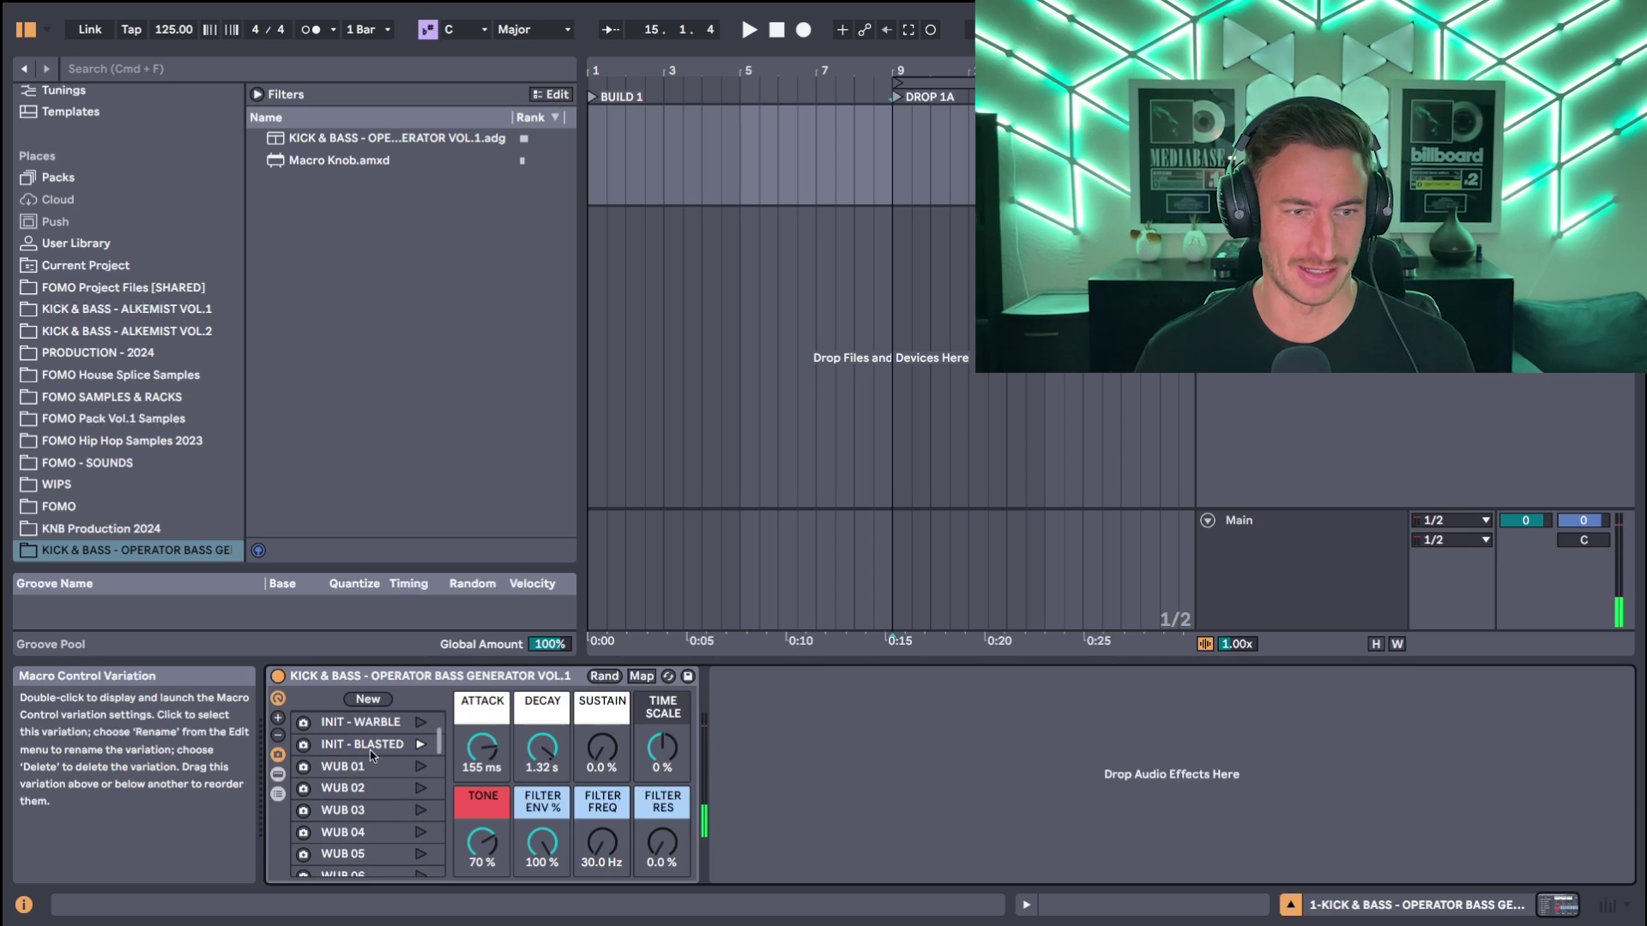
pyautogui.scroll(-15, 362, 782)
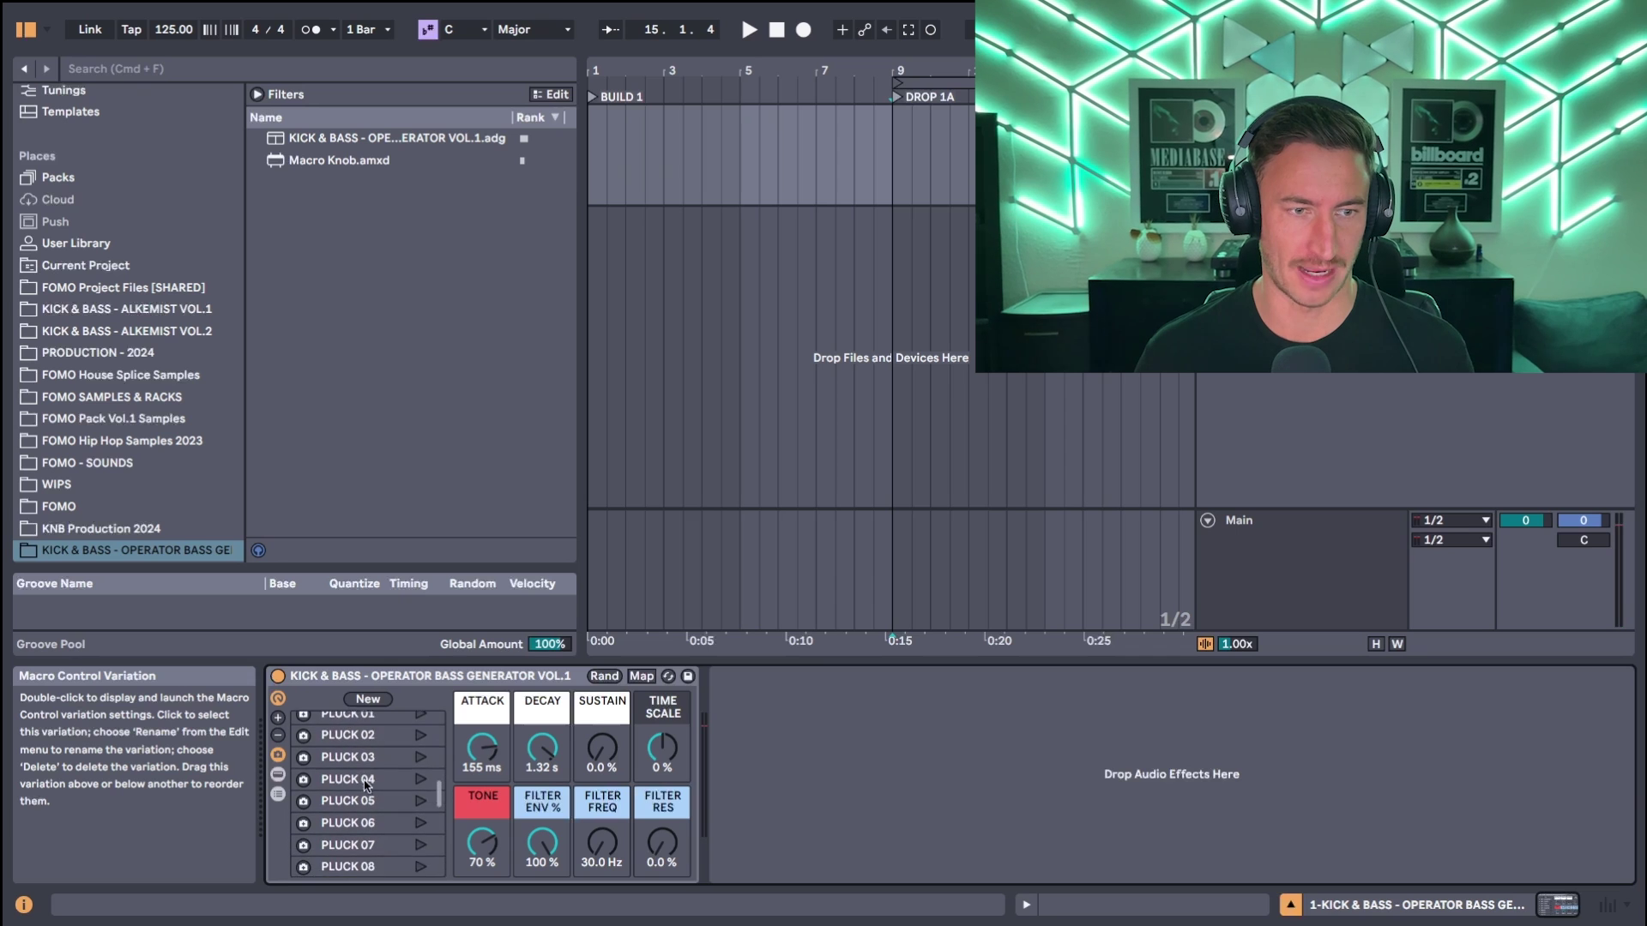
pyautogui.scroll(16, 368, 780)
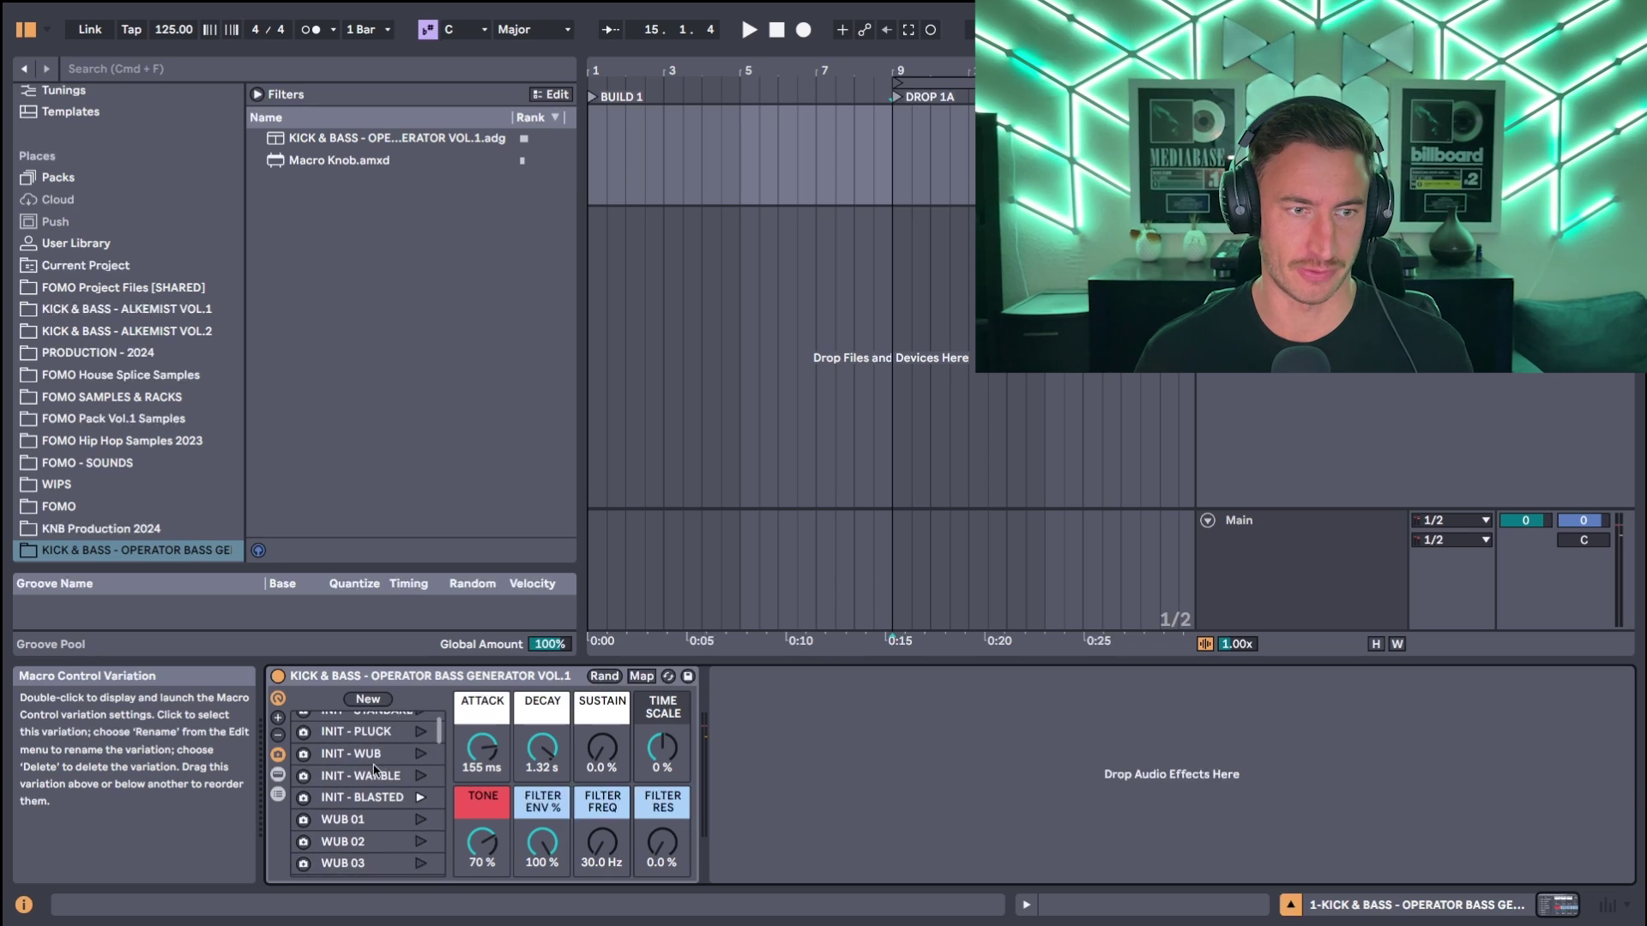
pyautogui.scroll(-1, 375, 770)
pyautogui.click(420, 770)
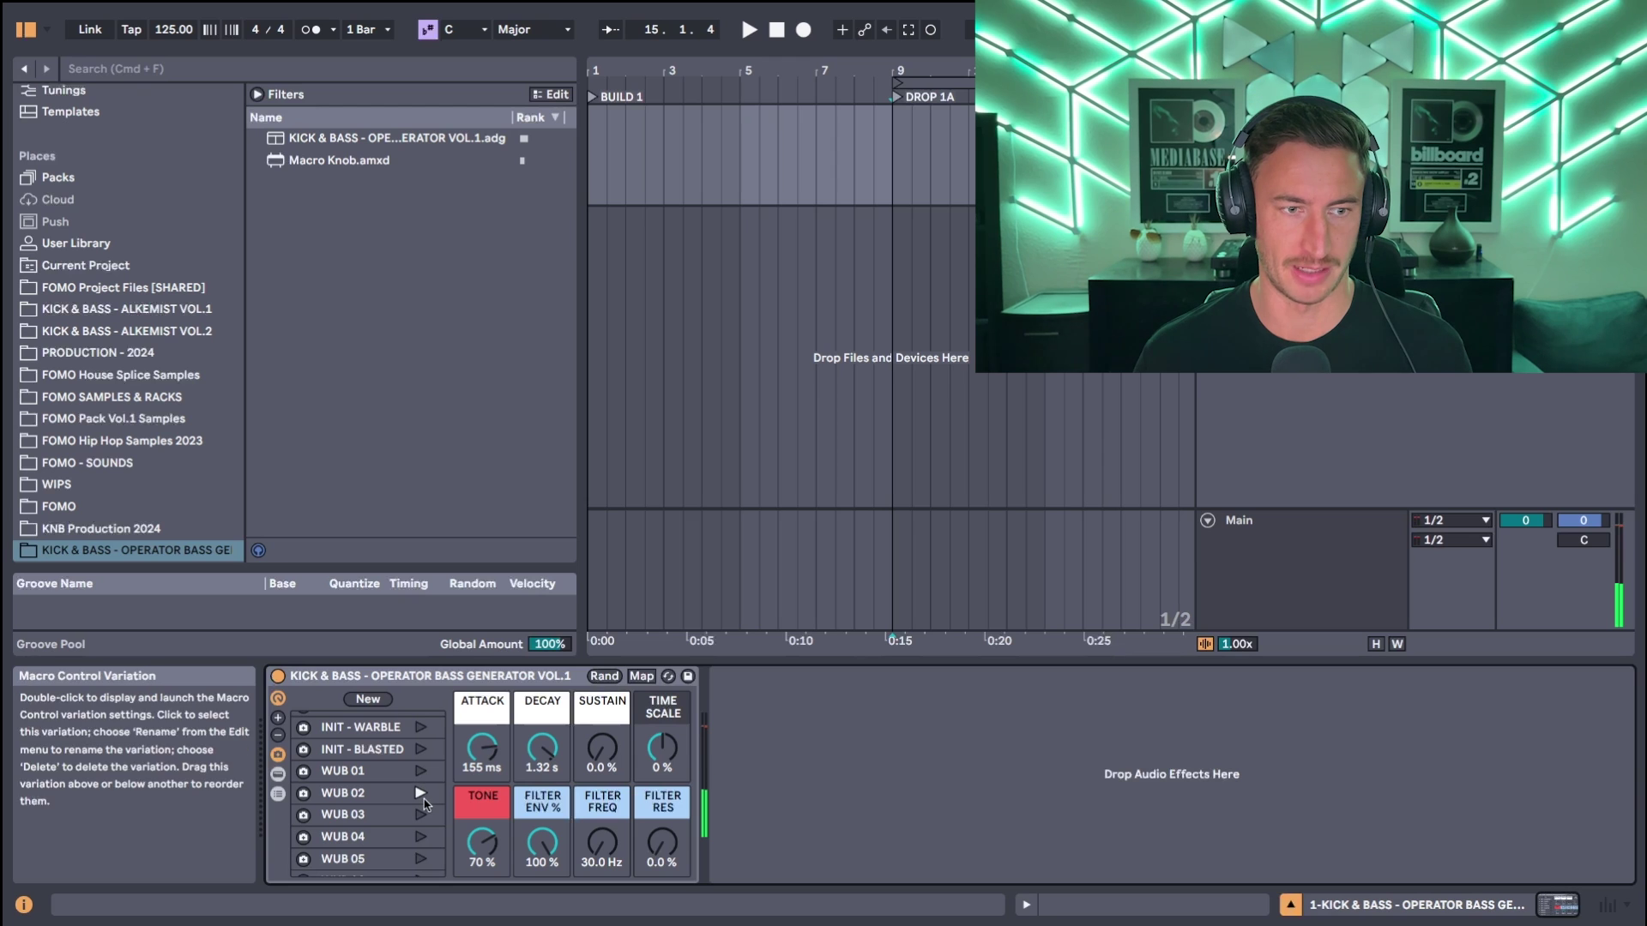
pyautogui.click(420, 793)
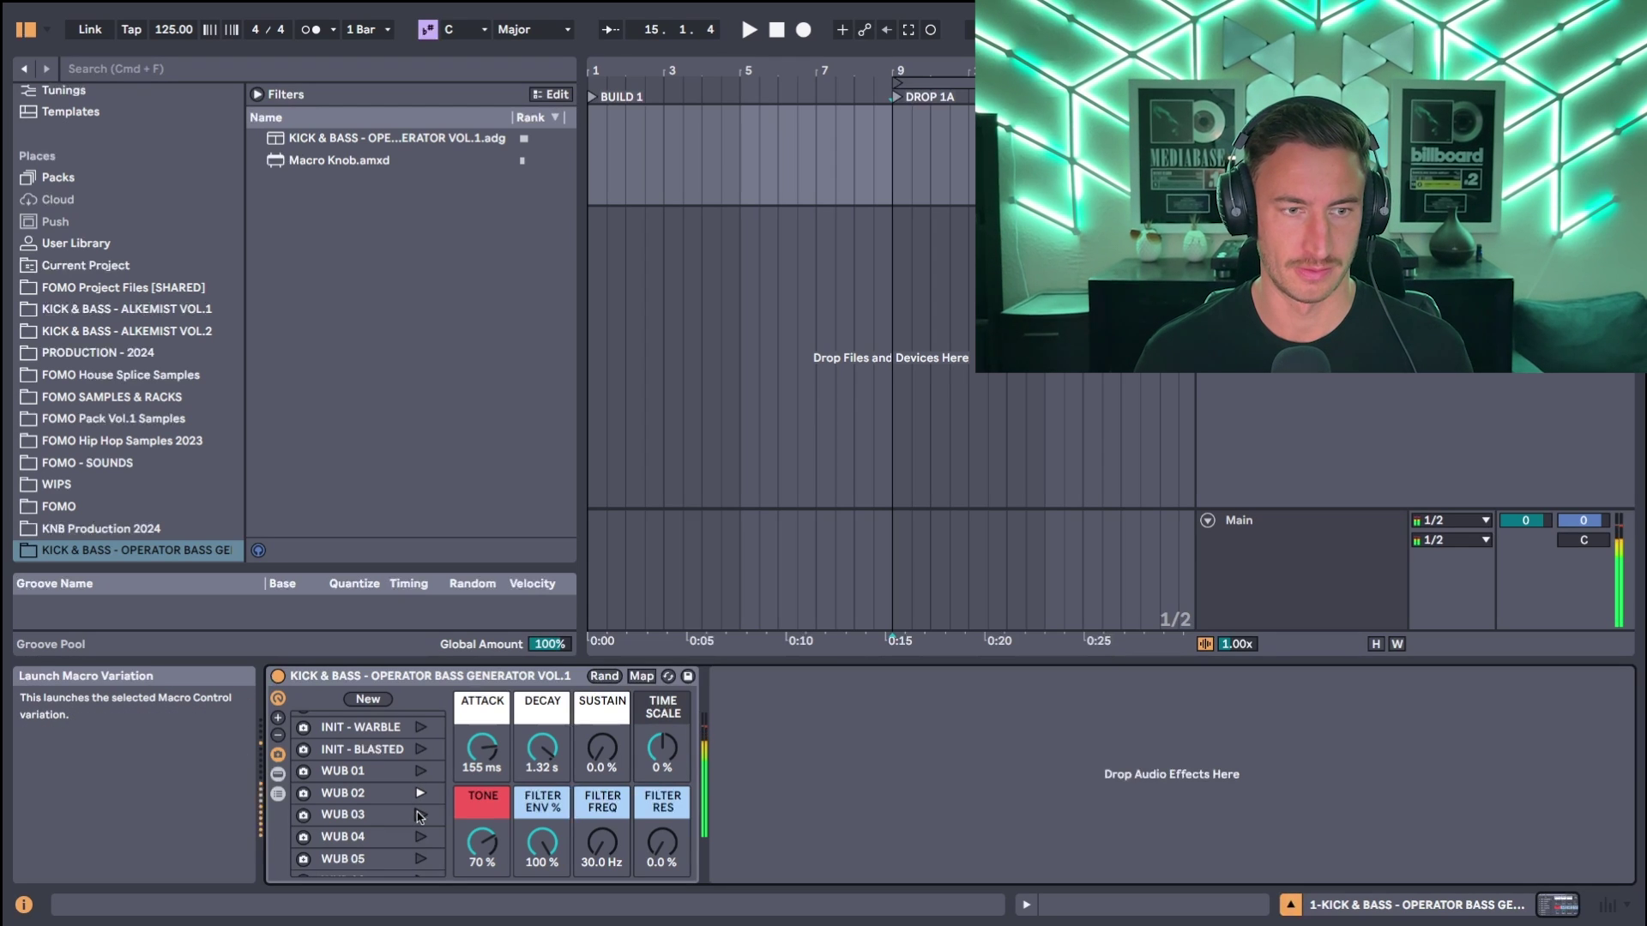
pyautogui.scroll(-2, 420, 816)
pyautogui.click(420, 793)
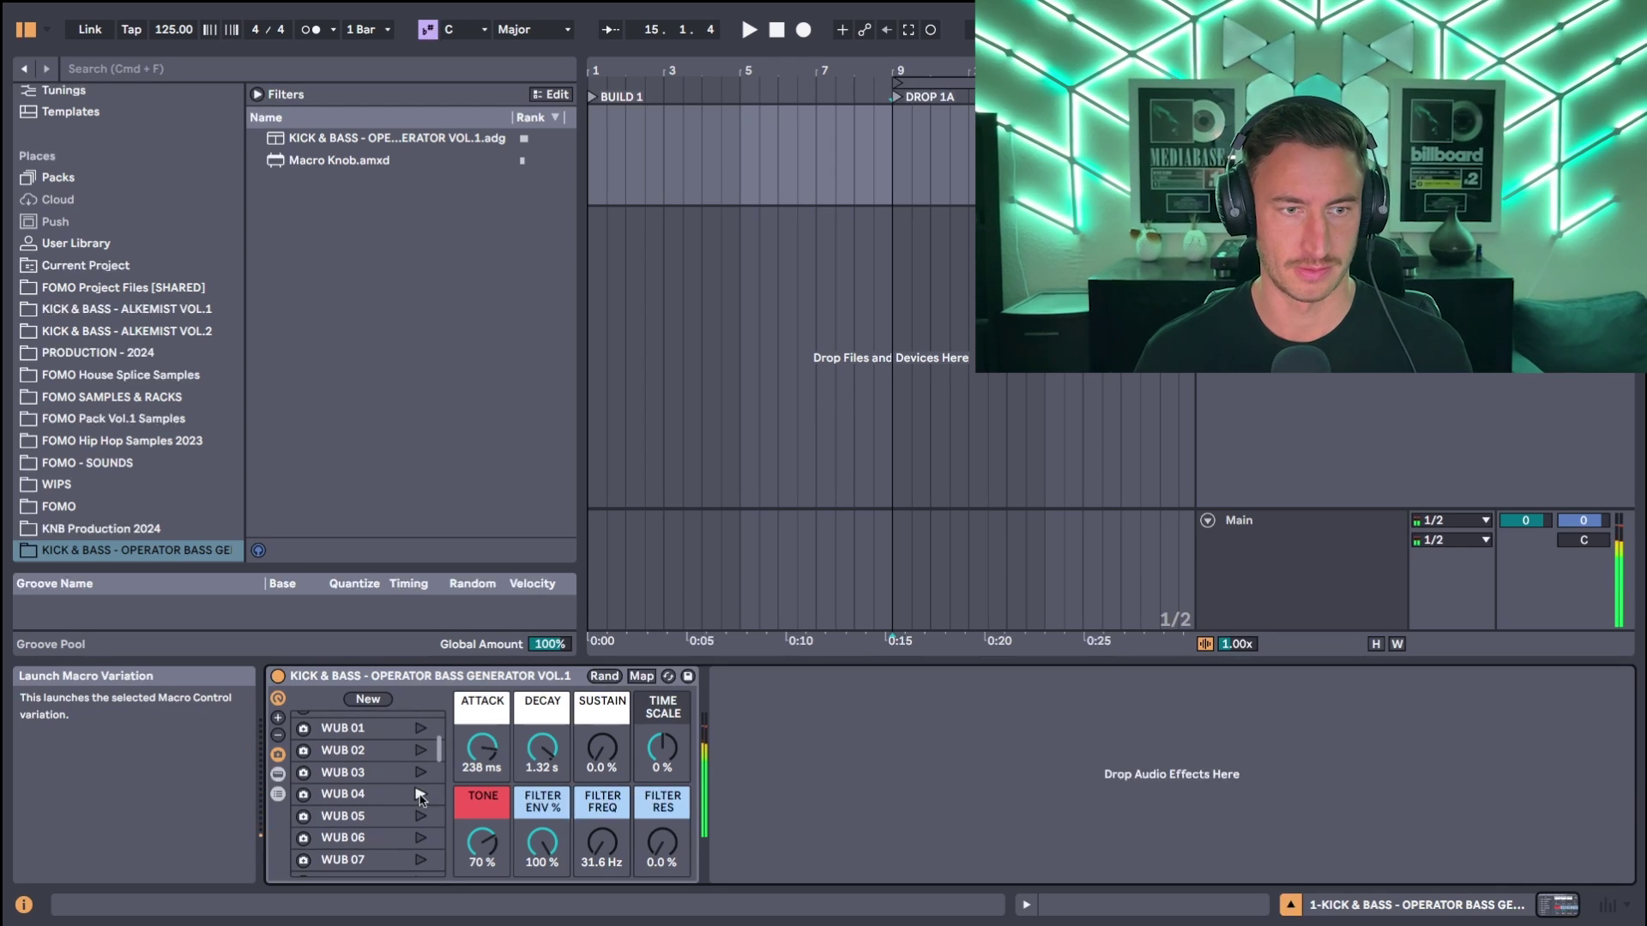
pyautogui.scroll(-2, 420, 813)
pyautogui.click(420, 790)
pyautogui.click(421, 811)
pyautogui.click(420, 833)
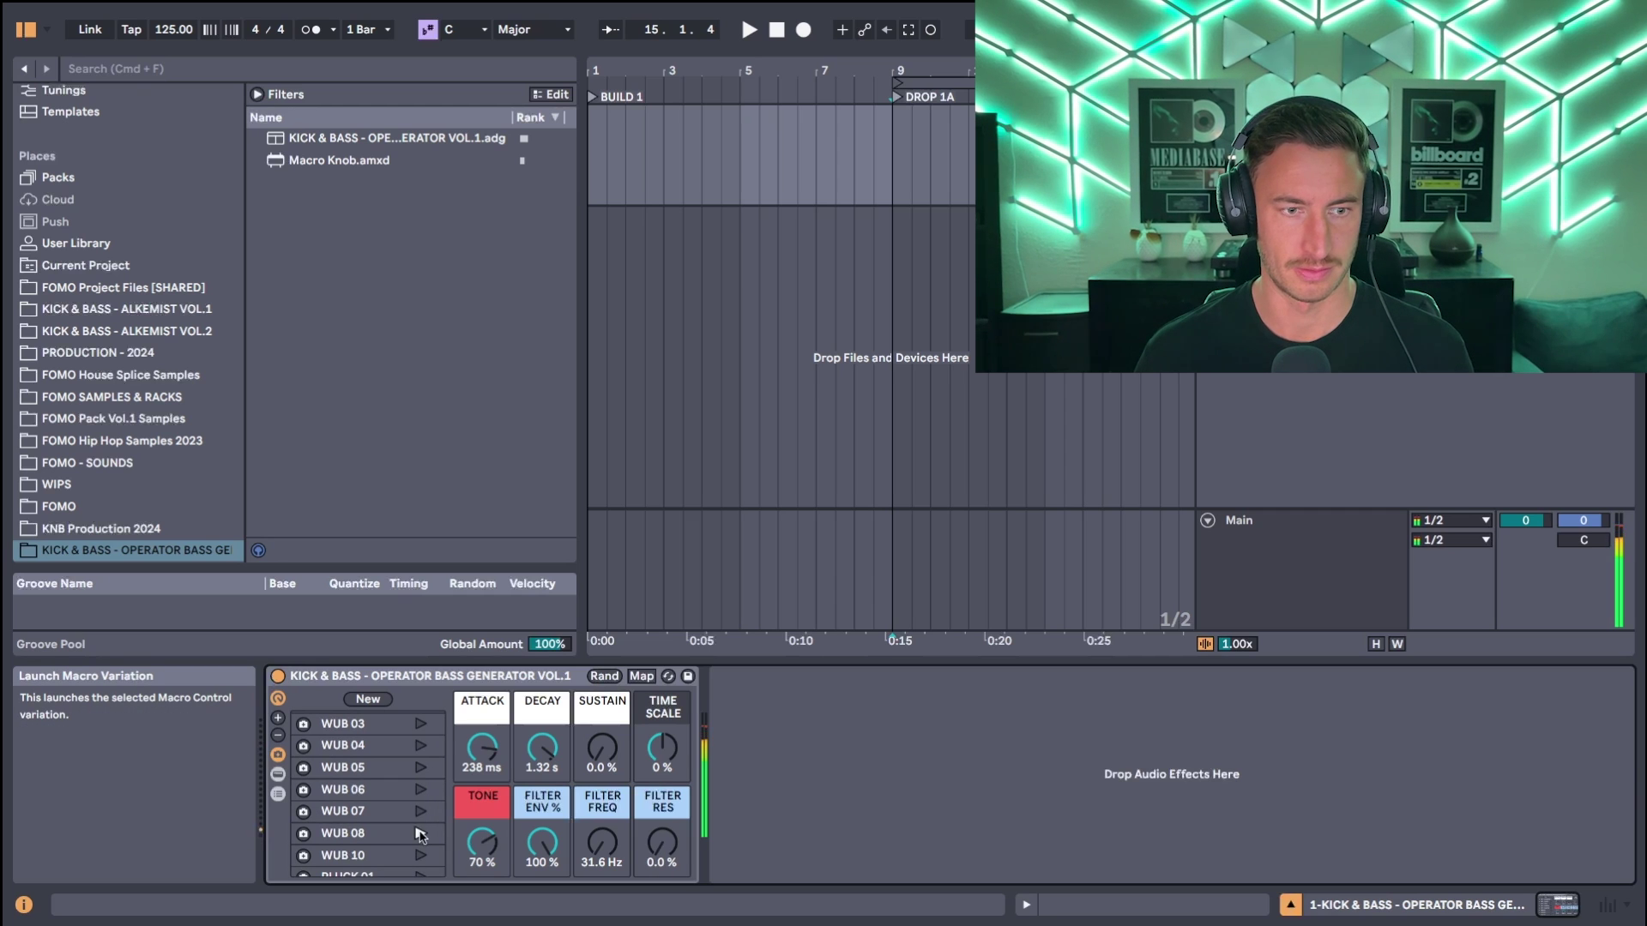
pyautogui.scroll(-2, 417, 824)
# Step: Randomize the rack's macro values from the WUB 08 variation and again from the PLUCK 01 variation
pyautogui.click(375, 784)
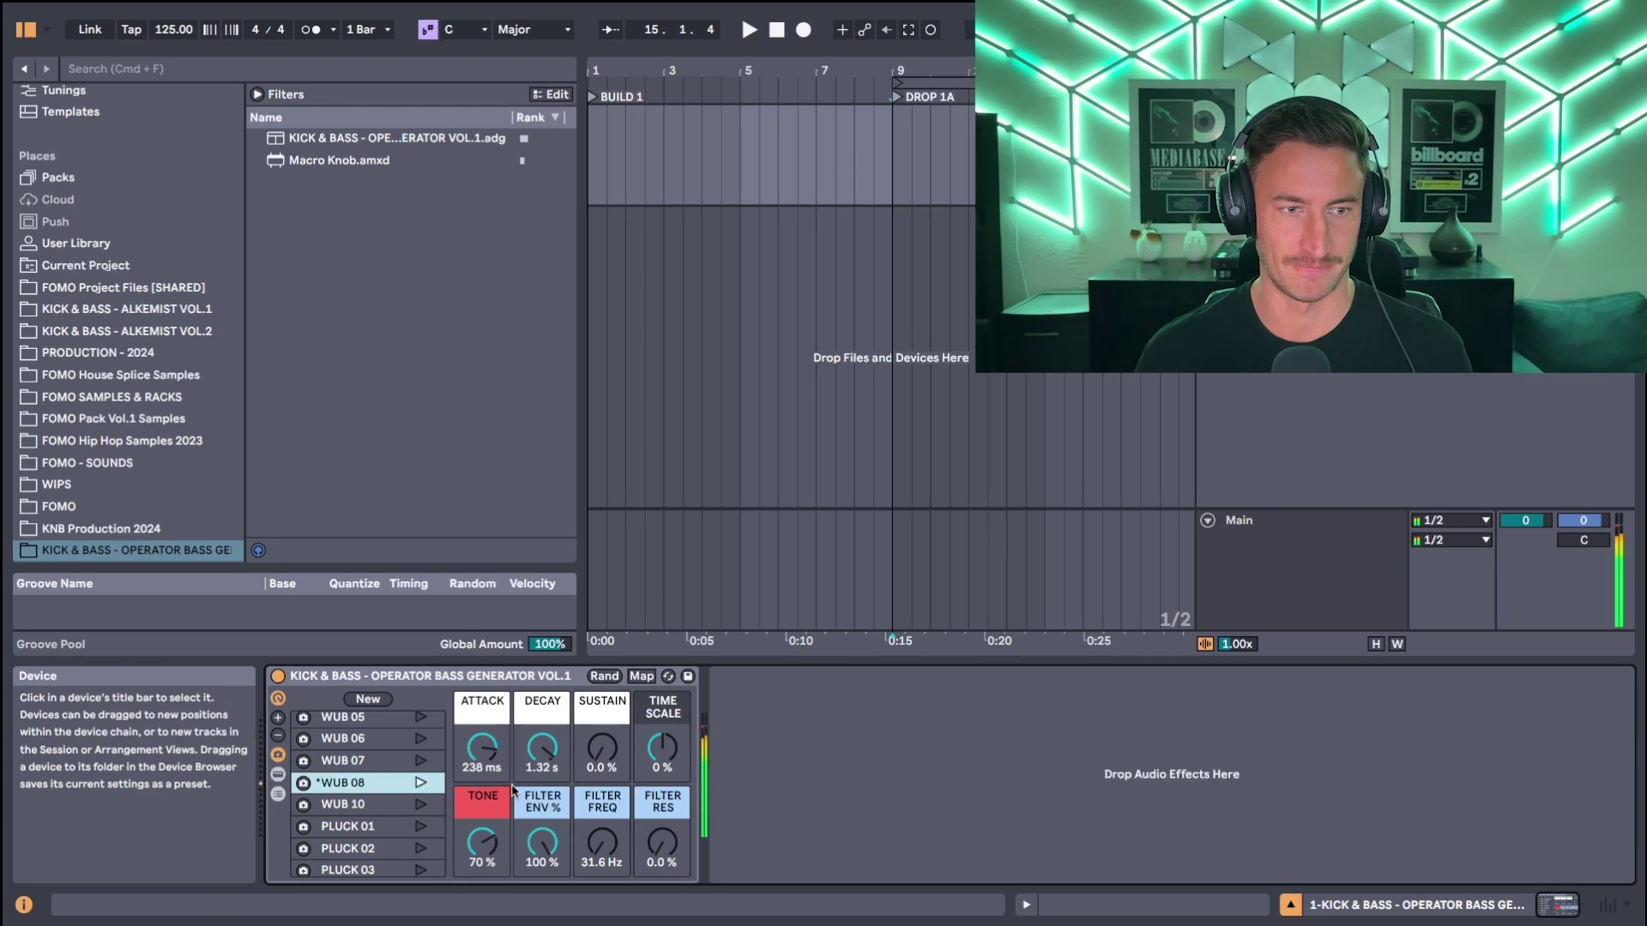
pyautogui.click(603, 677)
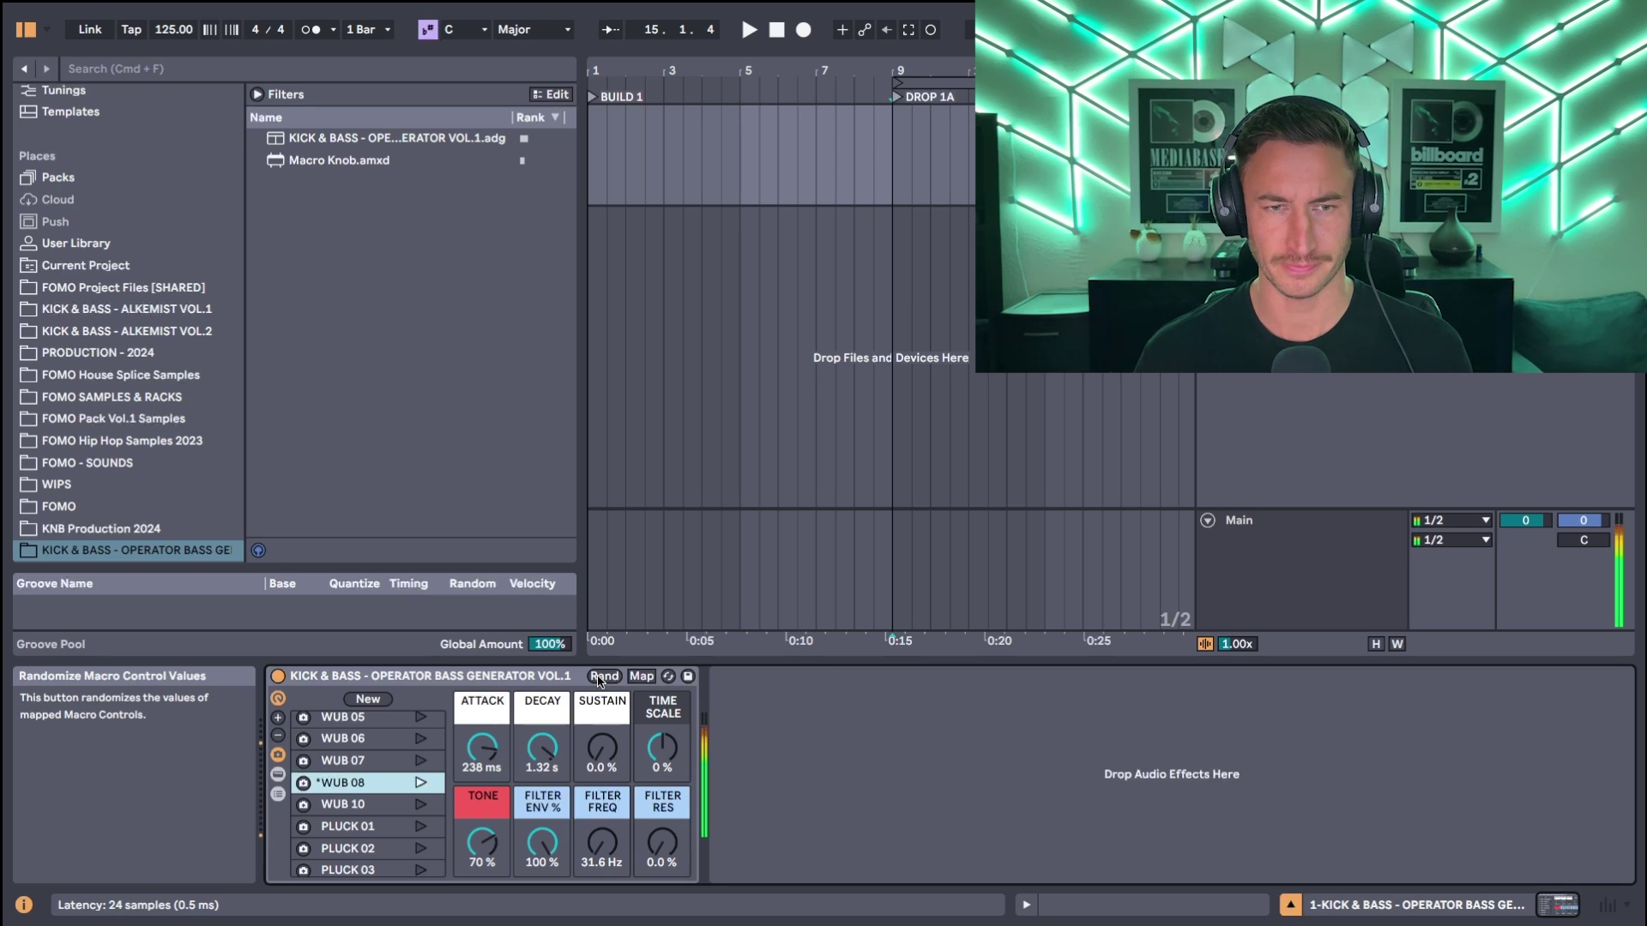
pyautogui.click(421, 828)
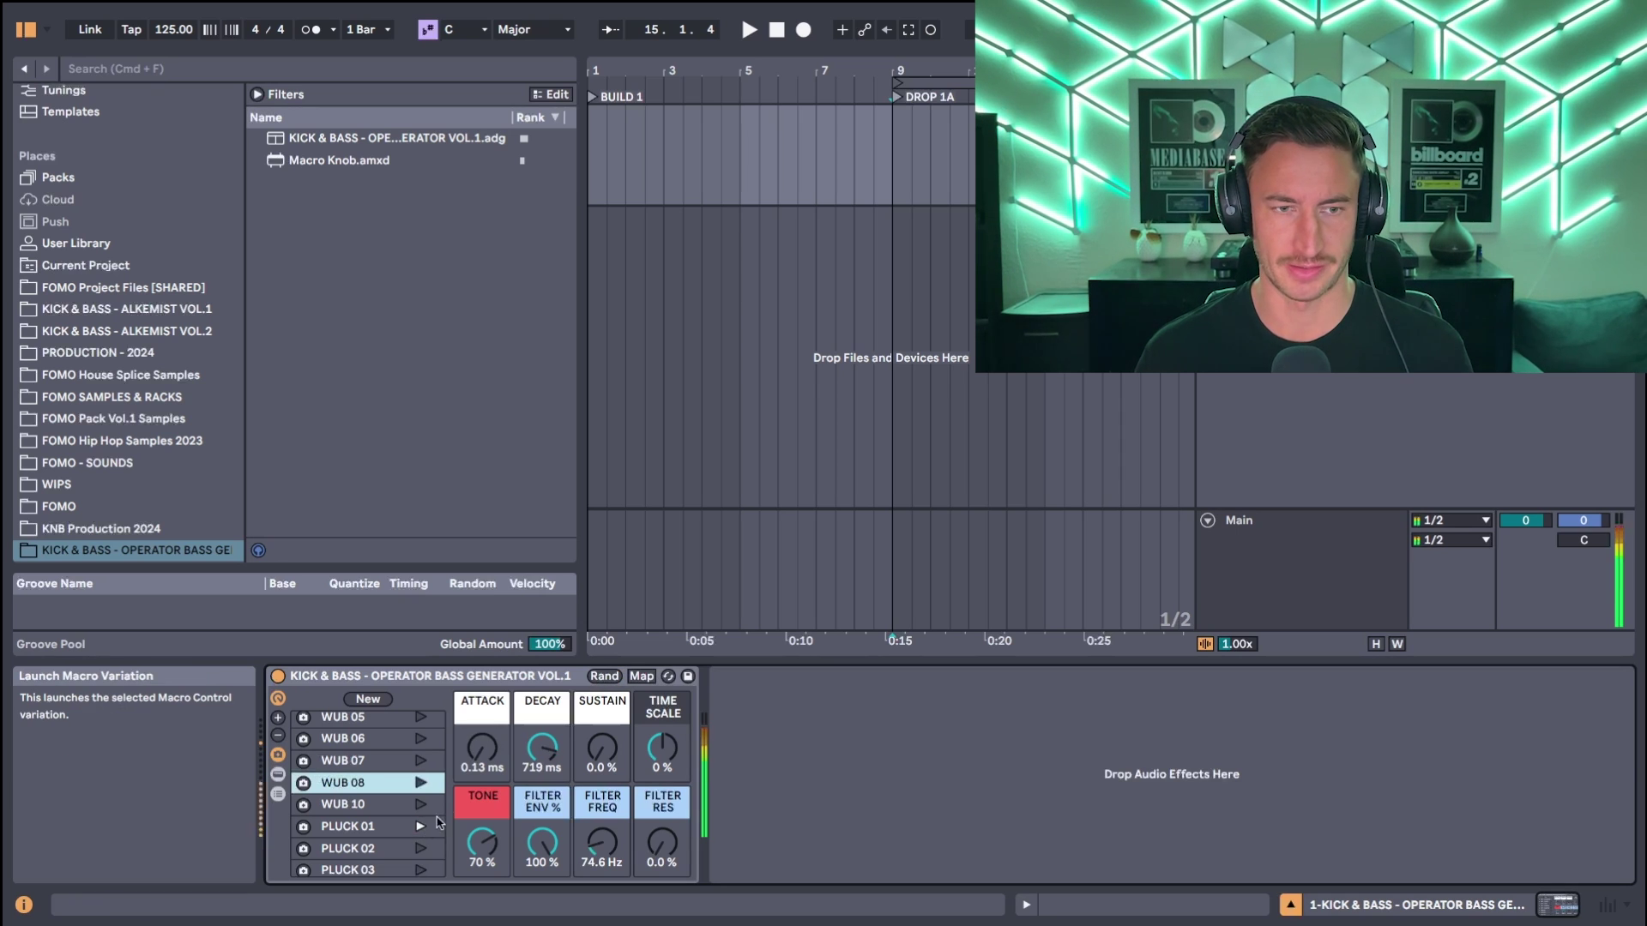
pyautogui.click(604, 677)
pyautogui.click(604, 677)
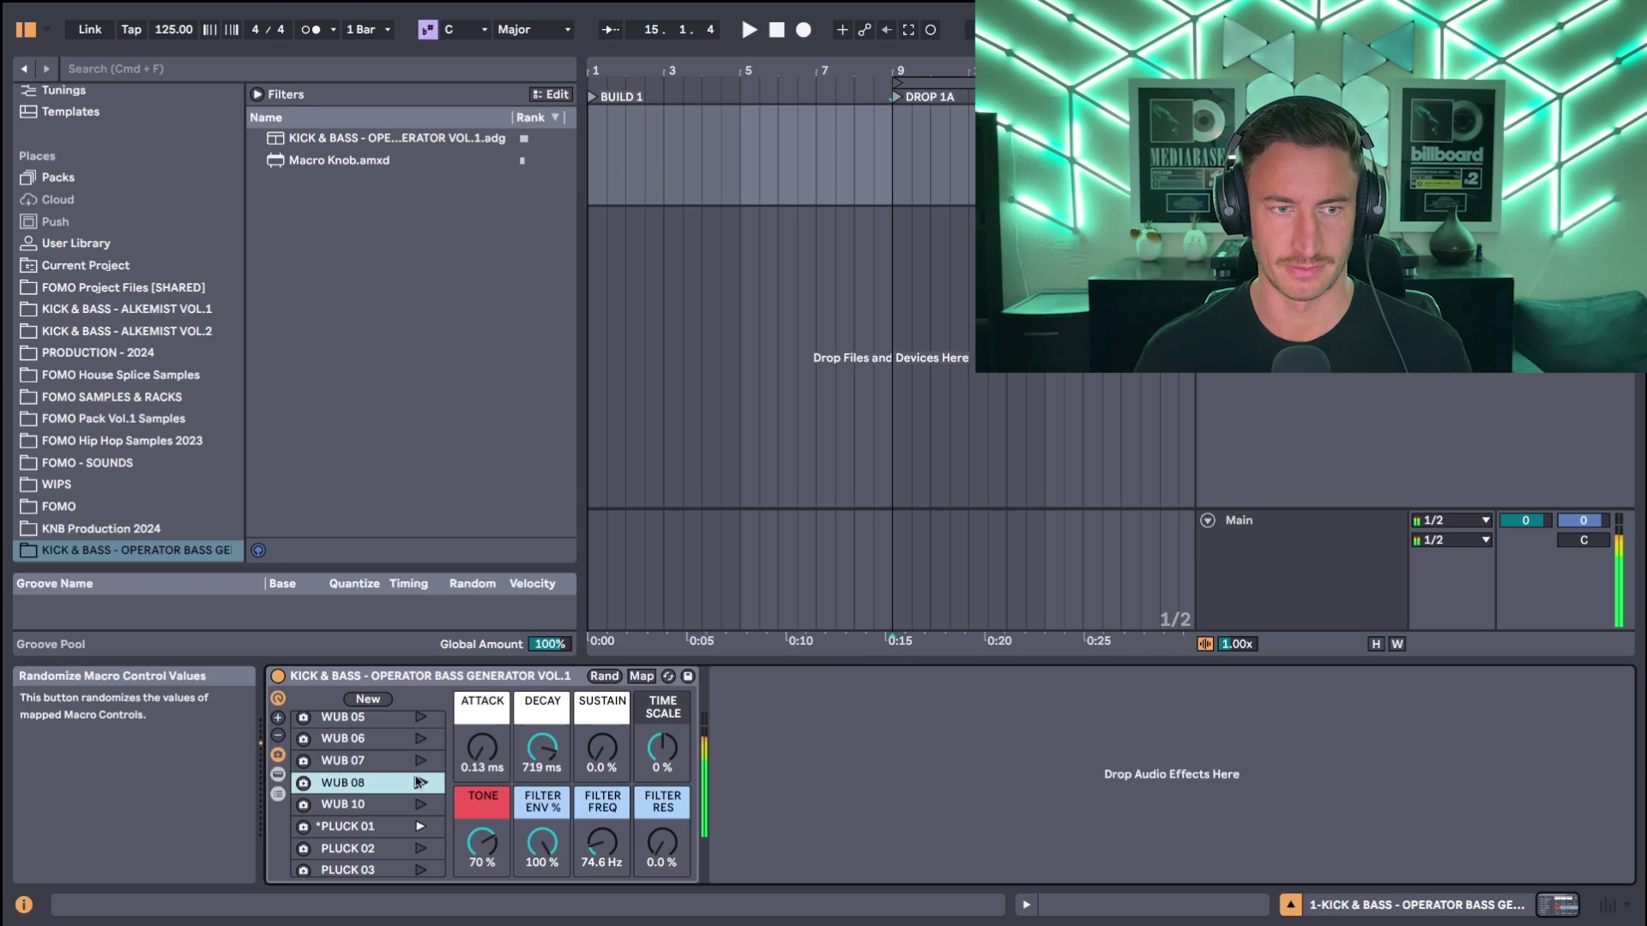
# Step: Audition the WARBLE 01, WARBLE 02, WARBLE 03 and WARBLE 04 macro variations one after another
pyautogui.scroll(-5, 409, 791)
pyautogui.scroll(-3, 409, 792)
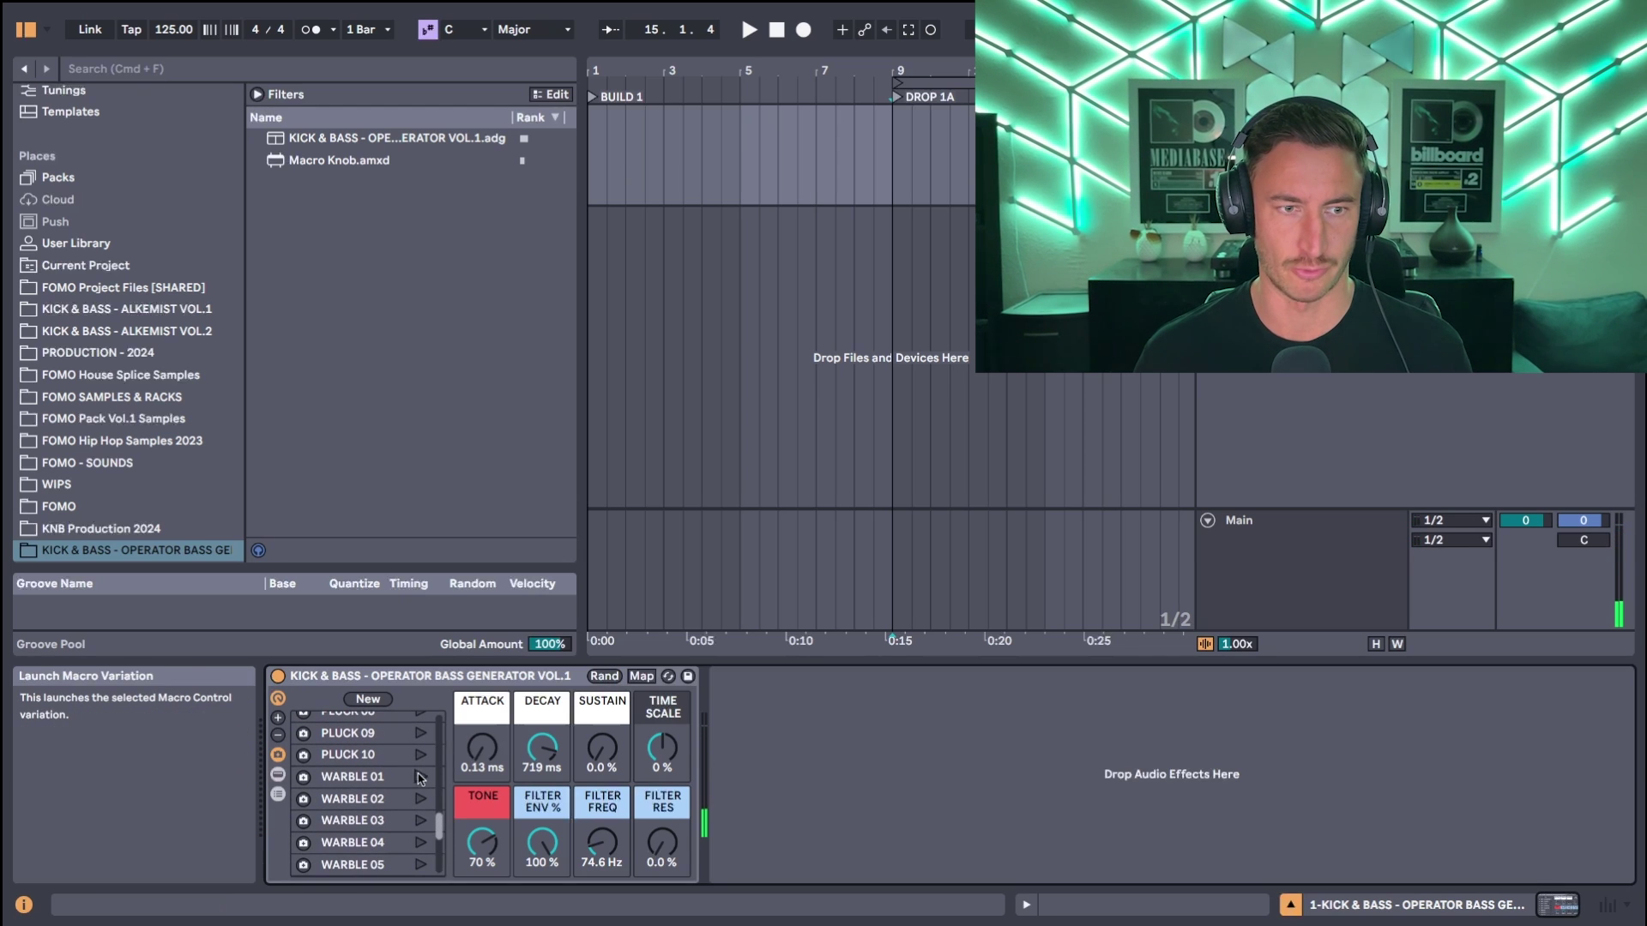
pyautogui.click(420, 777)
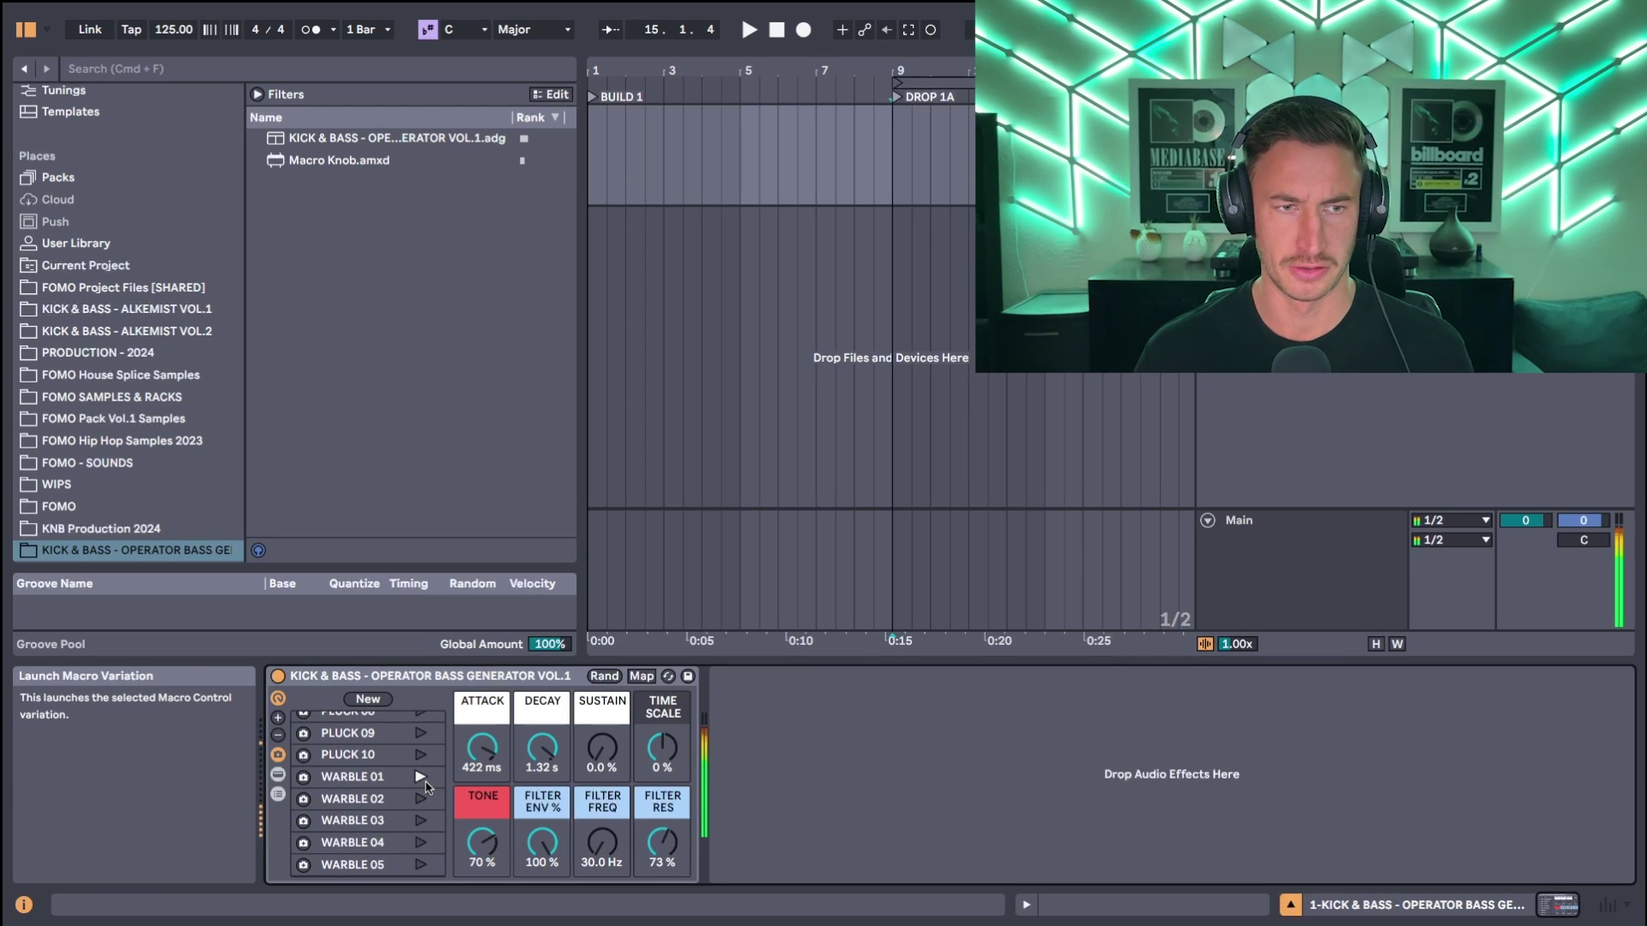
pyautogui.click(421, 798)
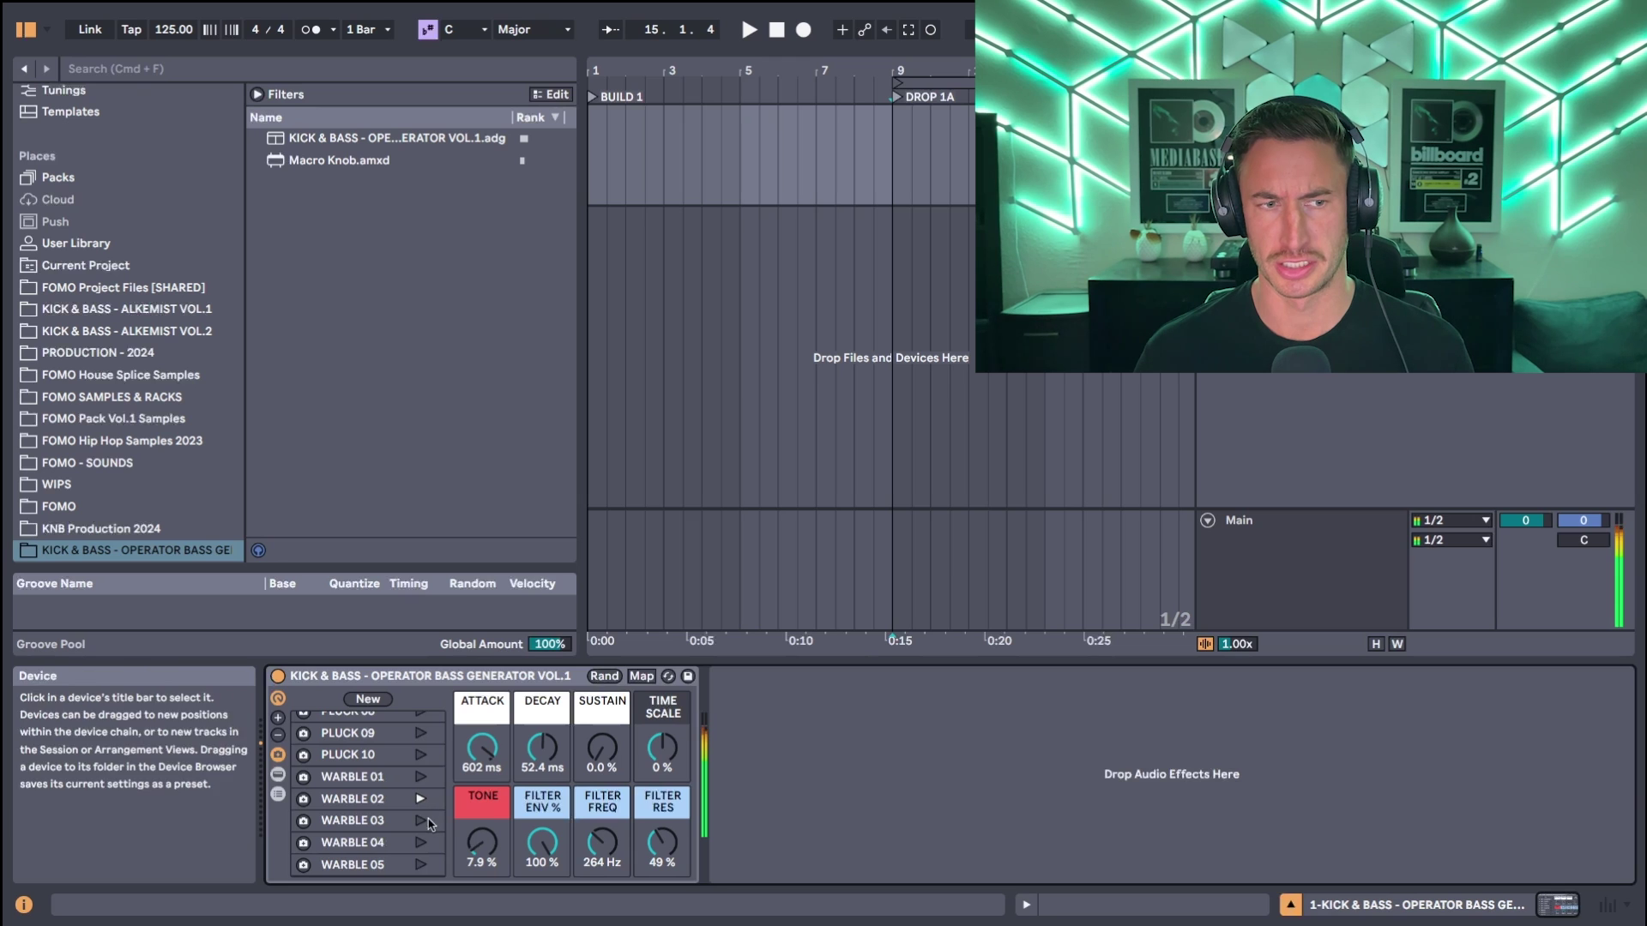
pyautogui.click(420, 821)
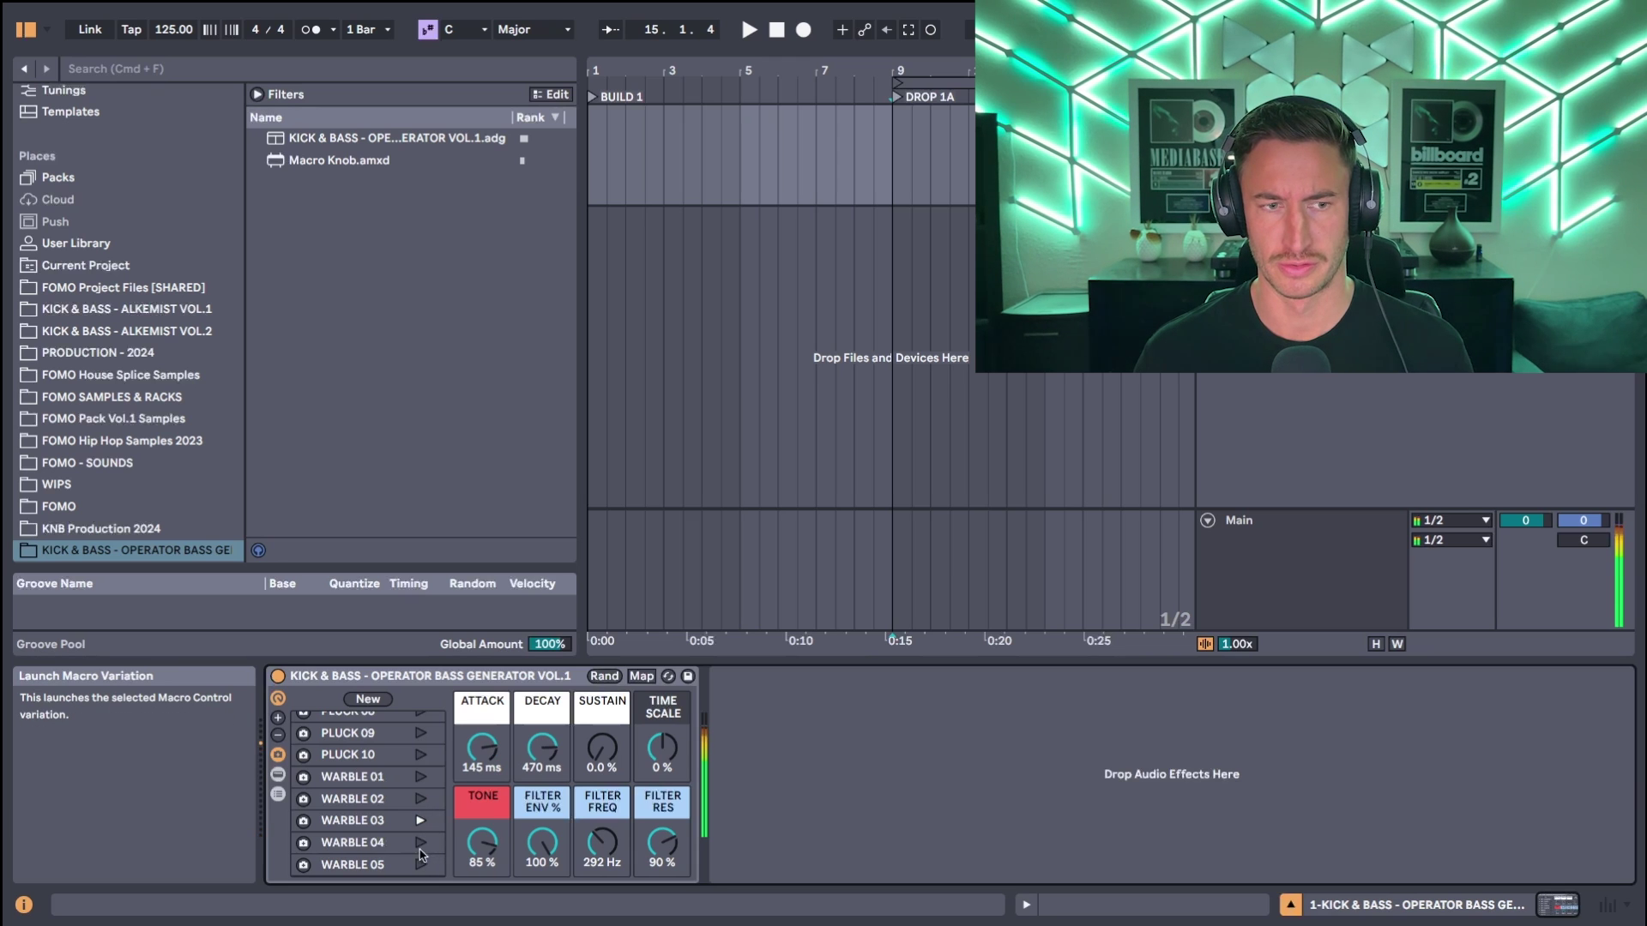
pyautogui.click(421, 842)
# Step: Load the INIT - STANDARD macro variation and set its Attack macro to 145 ms
pyautogui.scroll(-5, 422, 824)
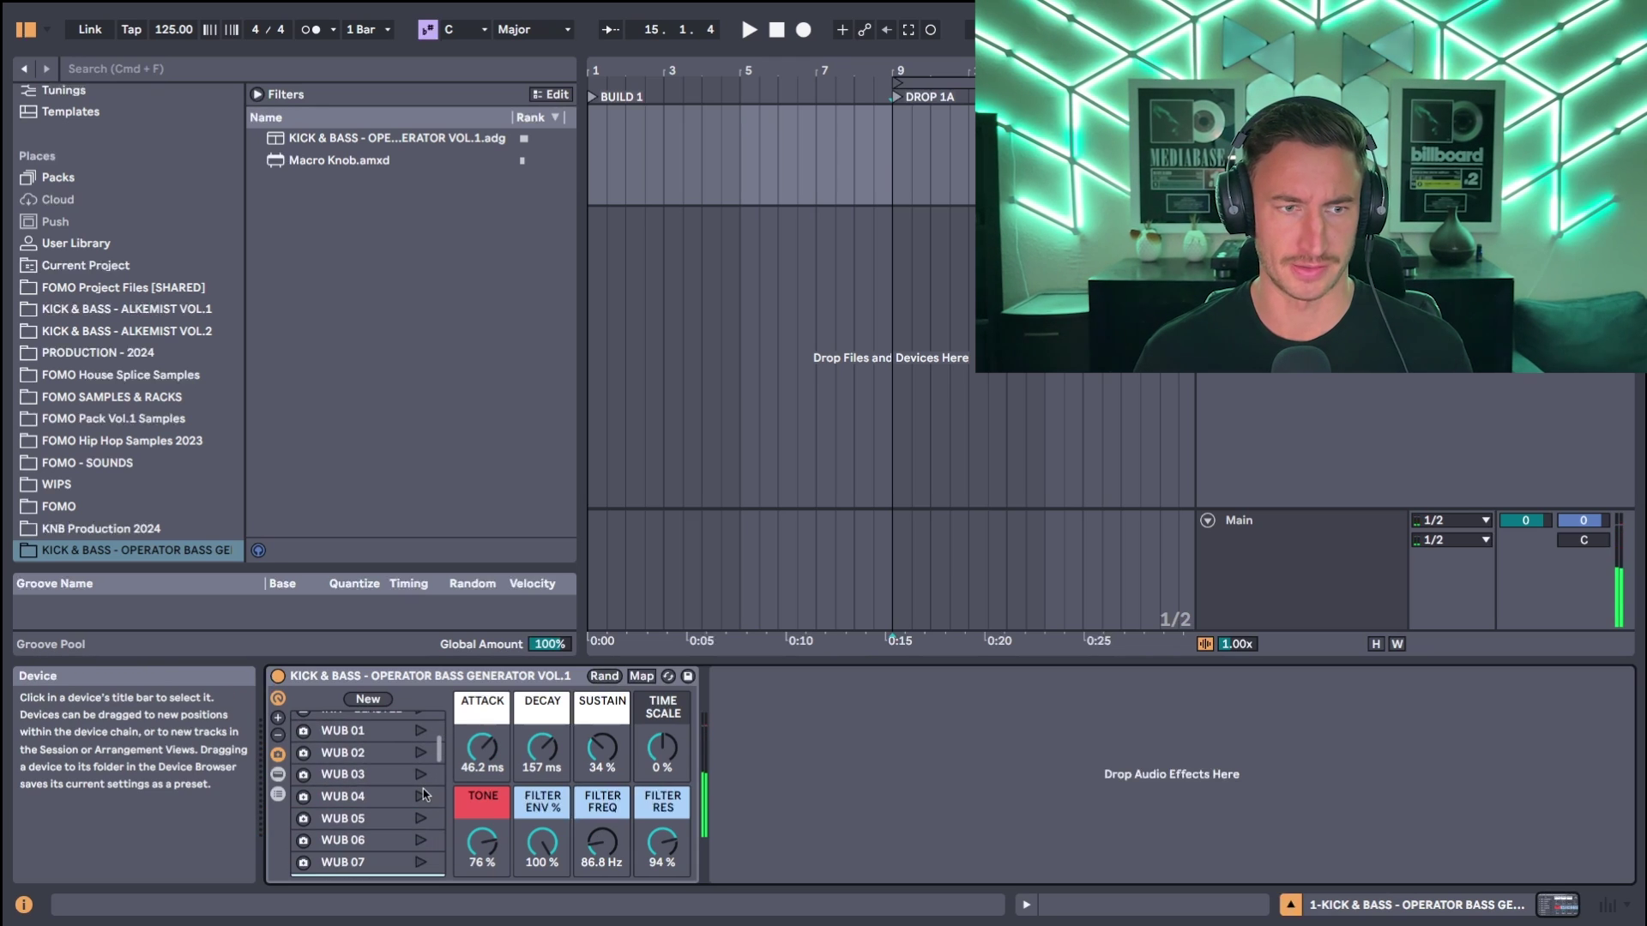
pyautogui.scroll(5, 424, 794)
pyautogui.click(429, 723)
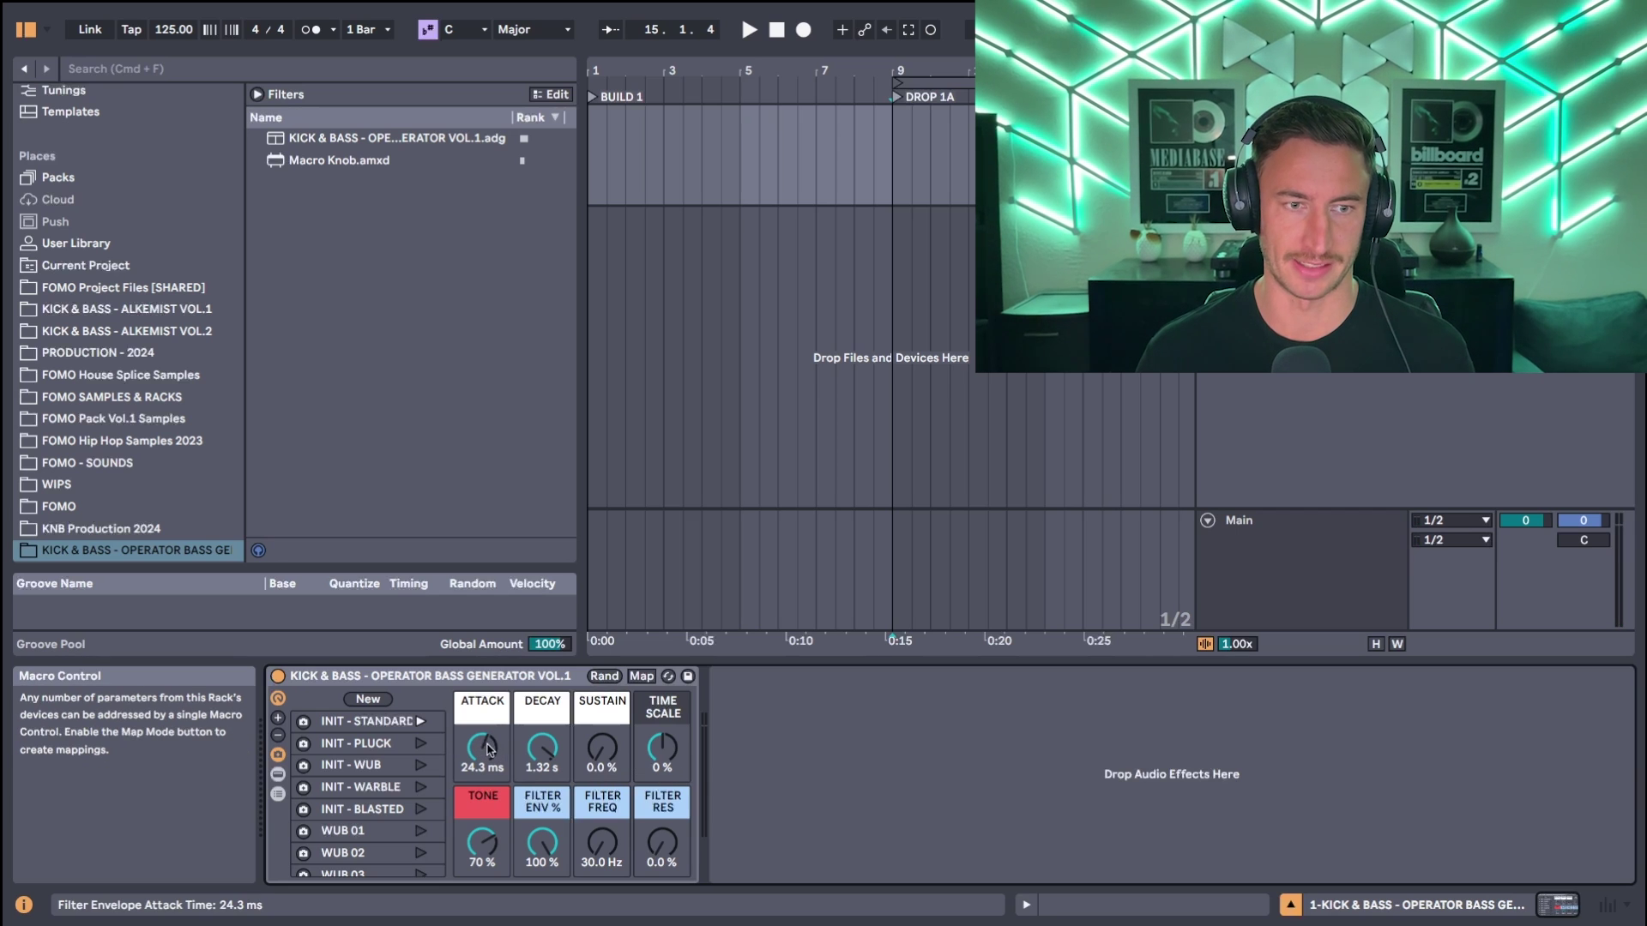
pyautogui.moveTo(482, 747)
pyautogui.mouseDown()
pyautogui.moveTo(482, 797)
pyautogui.moveTo(482, 703)
pyautogui.moveTo(482, 767)
pyautogui.mouseUp()
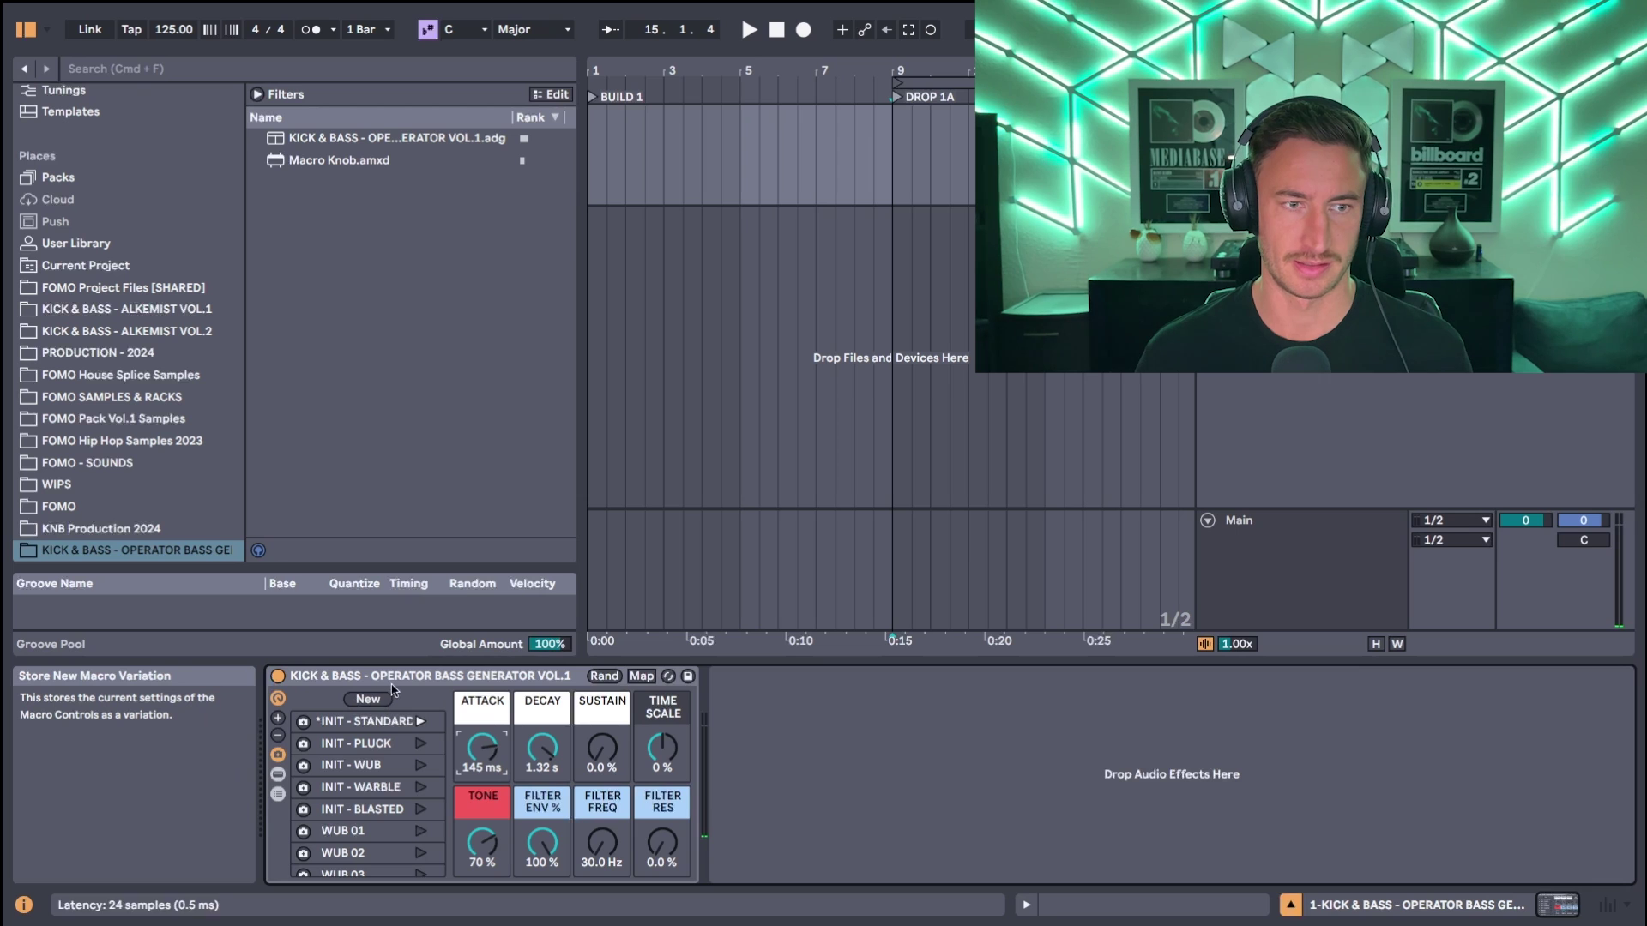
# Step: Store the current macro settings as a new variation and rename it NEW
pyautogui.scroll(-10, 385, 811)
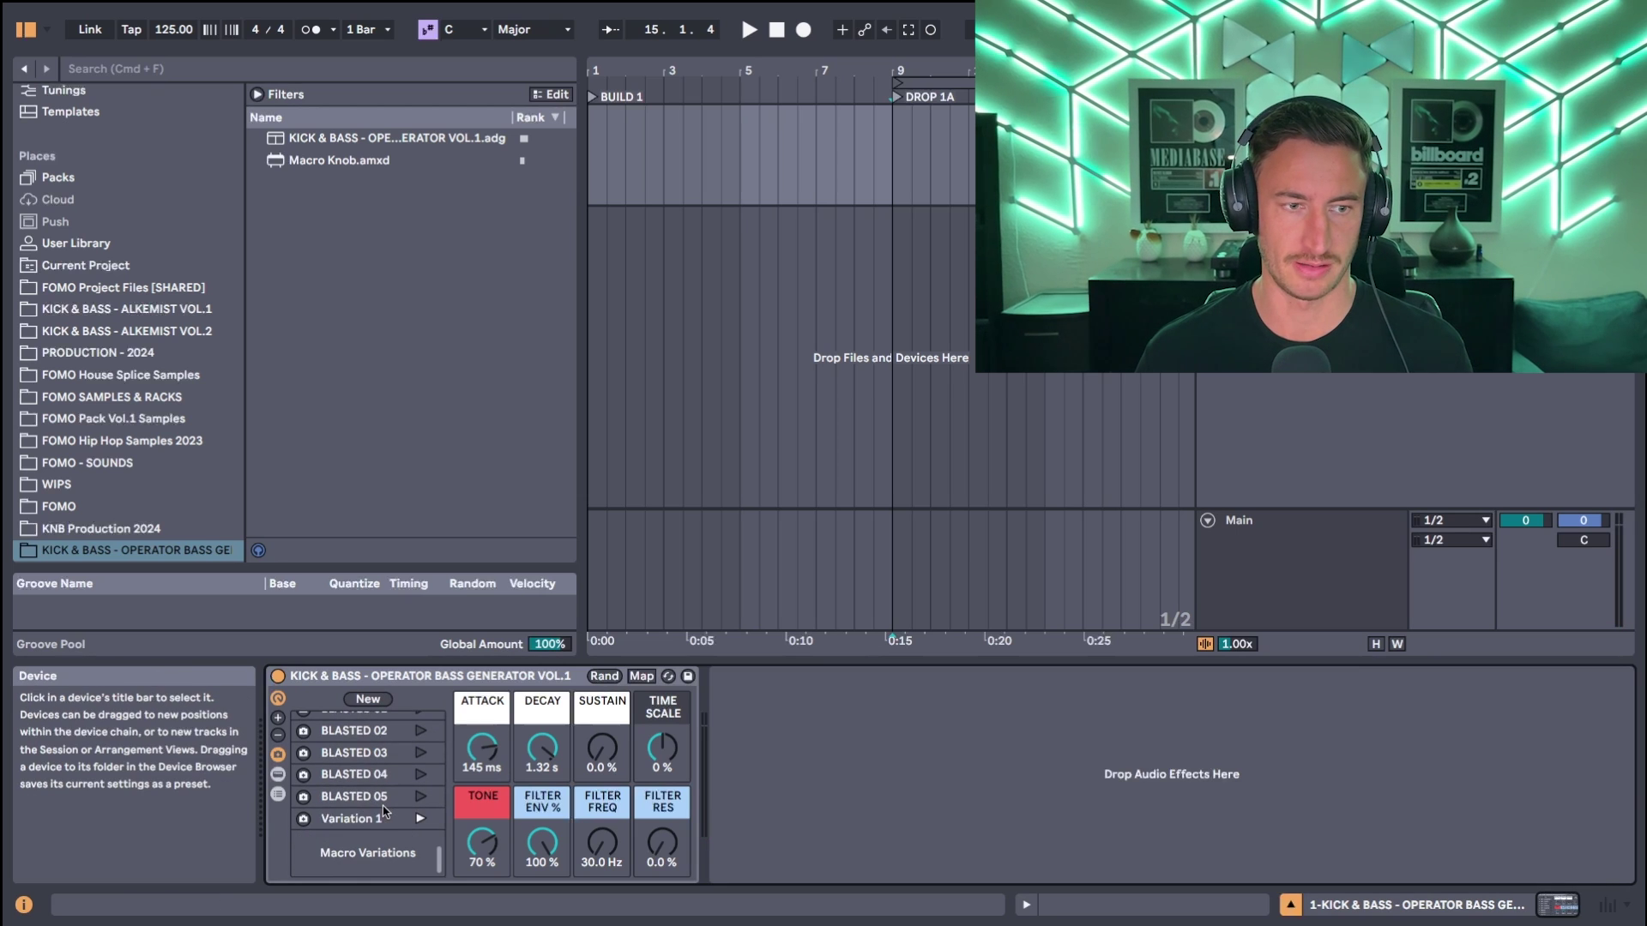
pyautogui.click(368, 825)
pyautogui.press('super+r')
pyautogui.write('NEW')
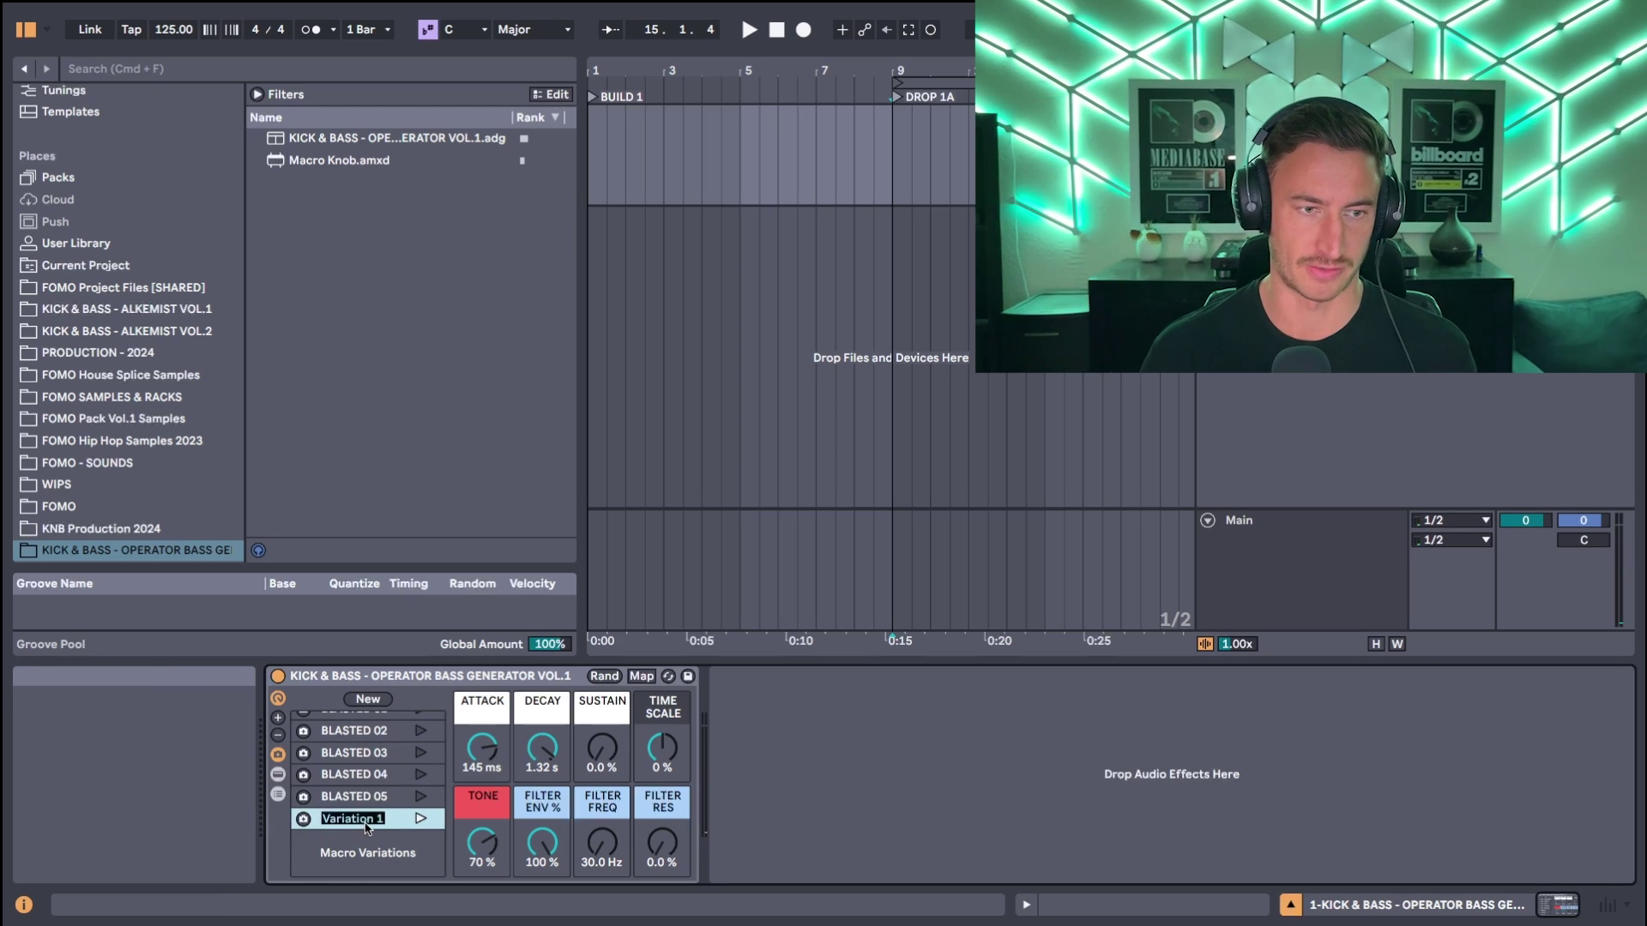
pyautogui.press('Return')
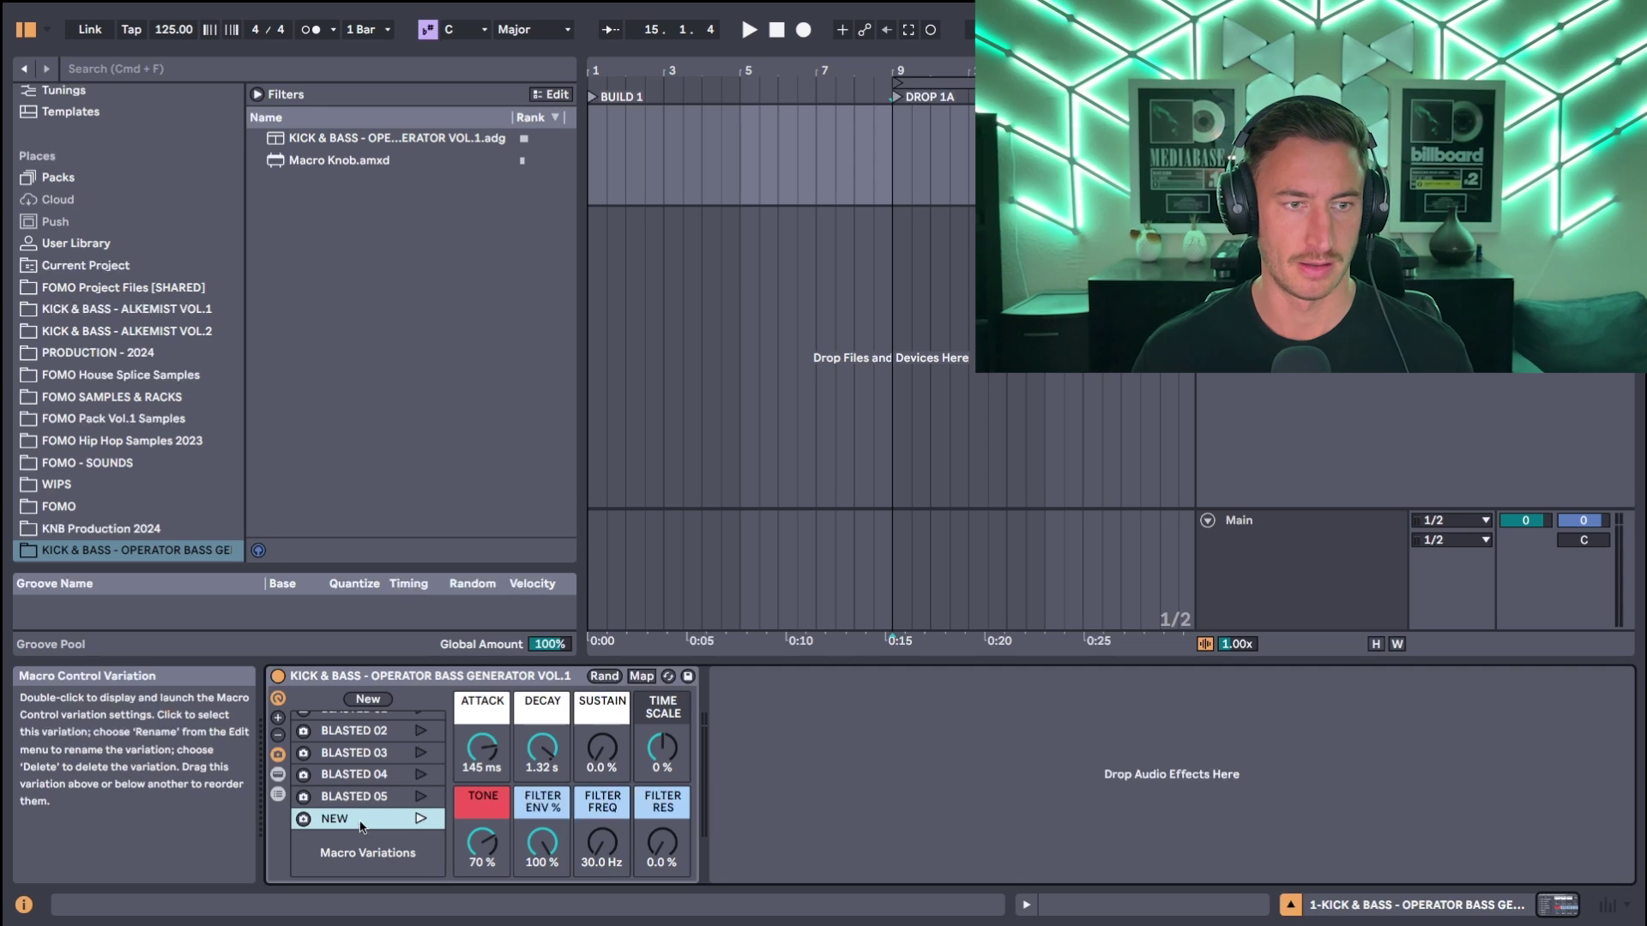
# Step: Reload the INIT - STANDARD variation, lower its Attack to 0.13 ms, and undo a trial change of Decay
pyautogui.scroll(10, 377, 789)
pyautogui.click(420, 721)
pyautogui.moveTo(482, 748); pyautogui.dragTo(463, 784)
pyautogui.moveTo(542, 748); pyautogui.dragTo(542, 773)
pyautogui.press('super+z')
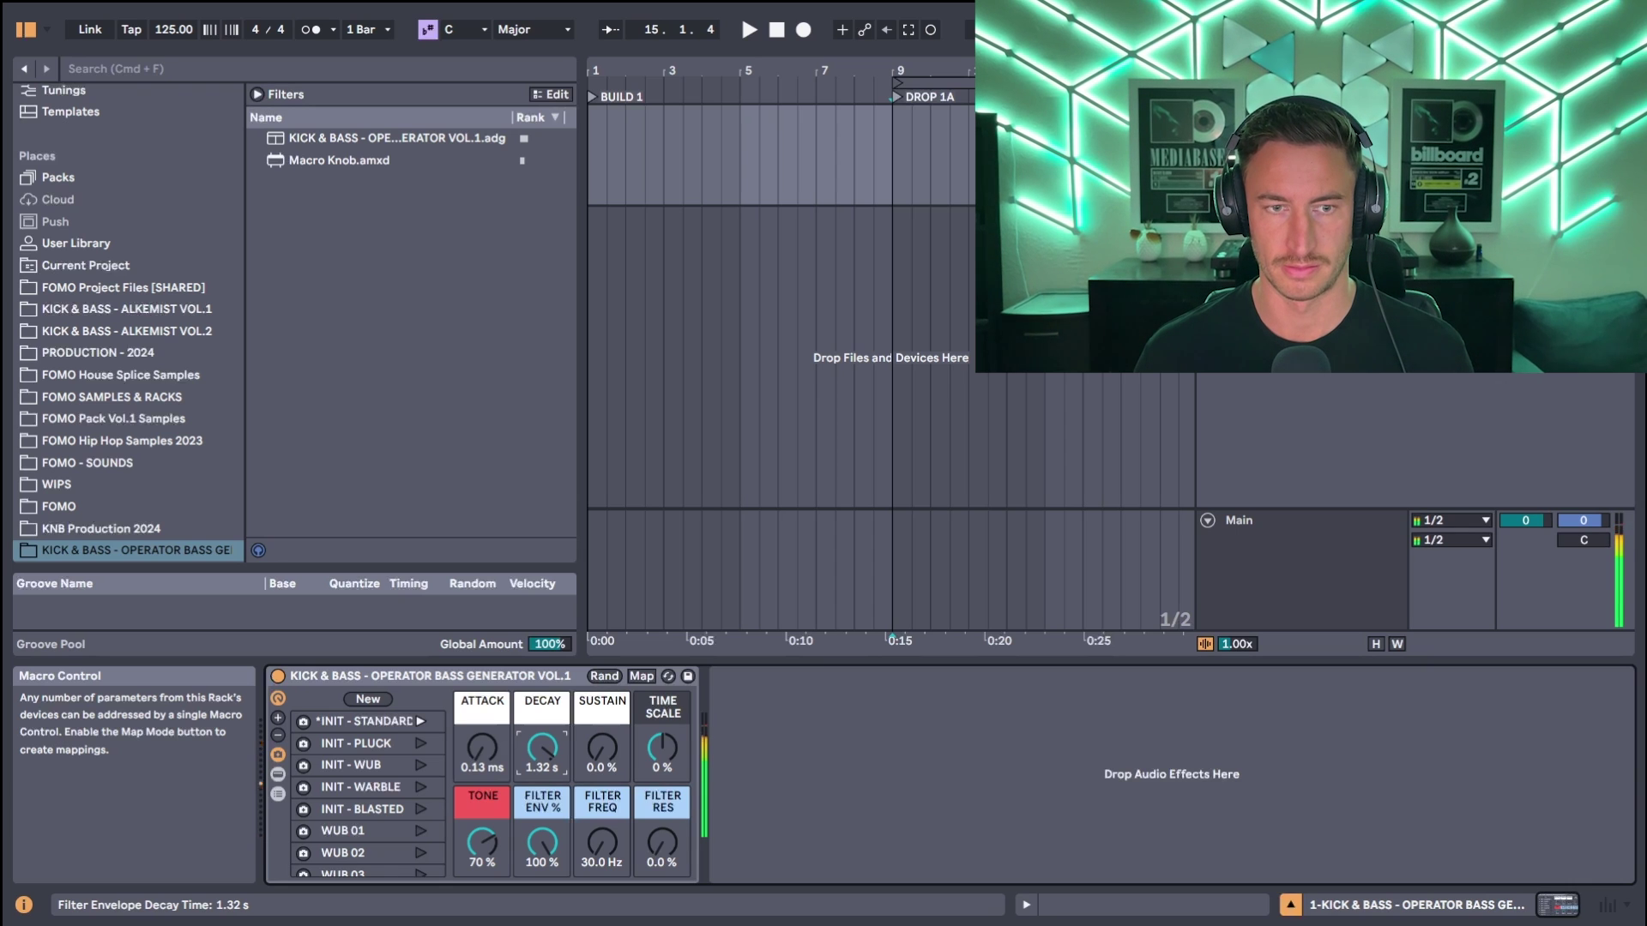
# Step: Shape the INIT - STANDARD sound by setting Sustain to 42 %, Decay to 307 ms and Attack to 19.6 ms
pyautogui.click(602, 753)
pyautogui.moveTo(602, 749); pyautogui.dragTo(602, 734)
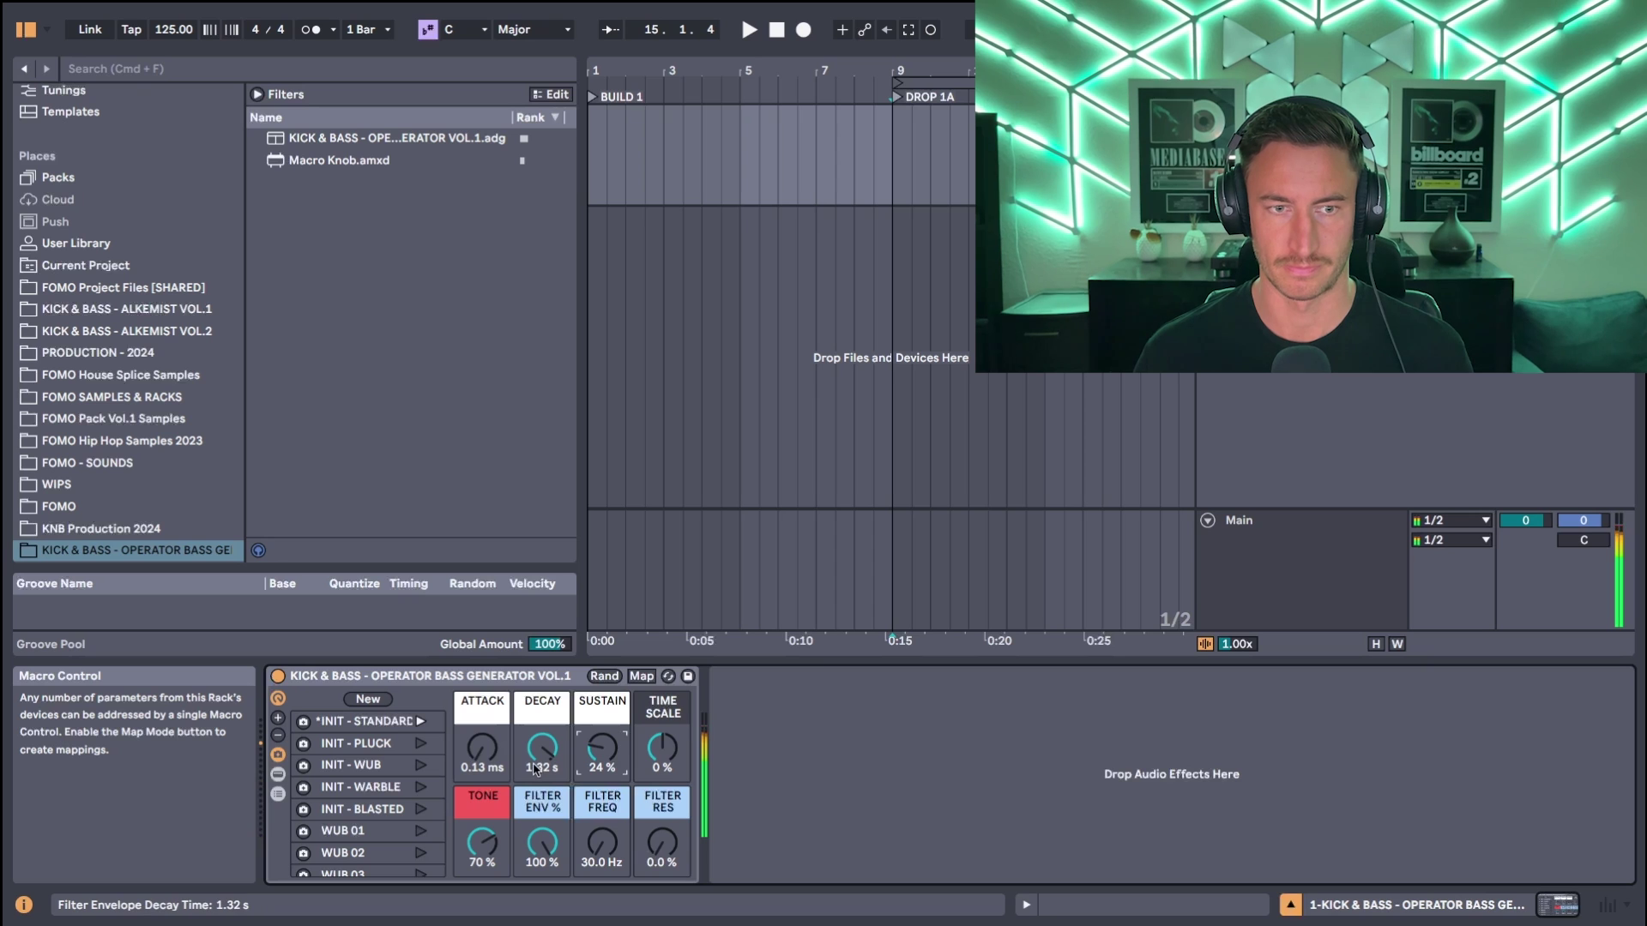
pyautogui.moveTo(522, 751); pyautogui.dragTo(523, 797)
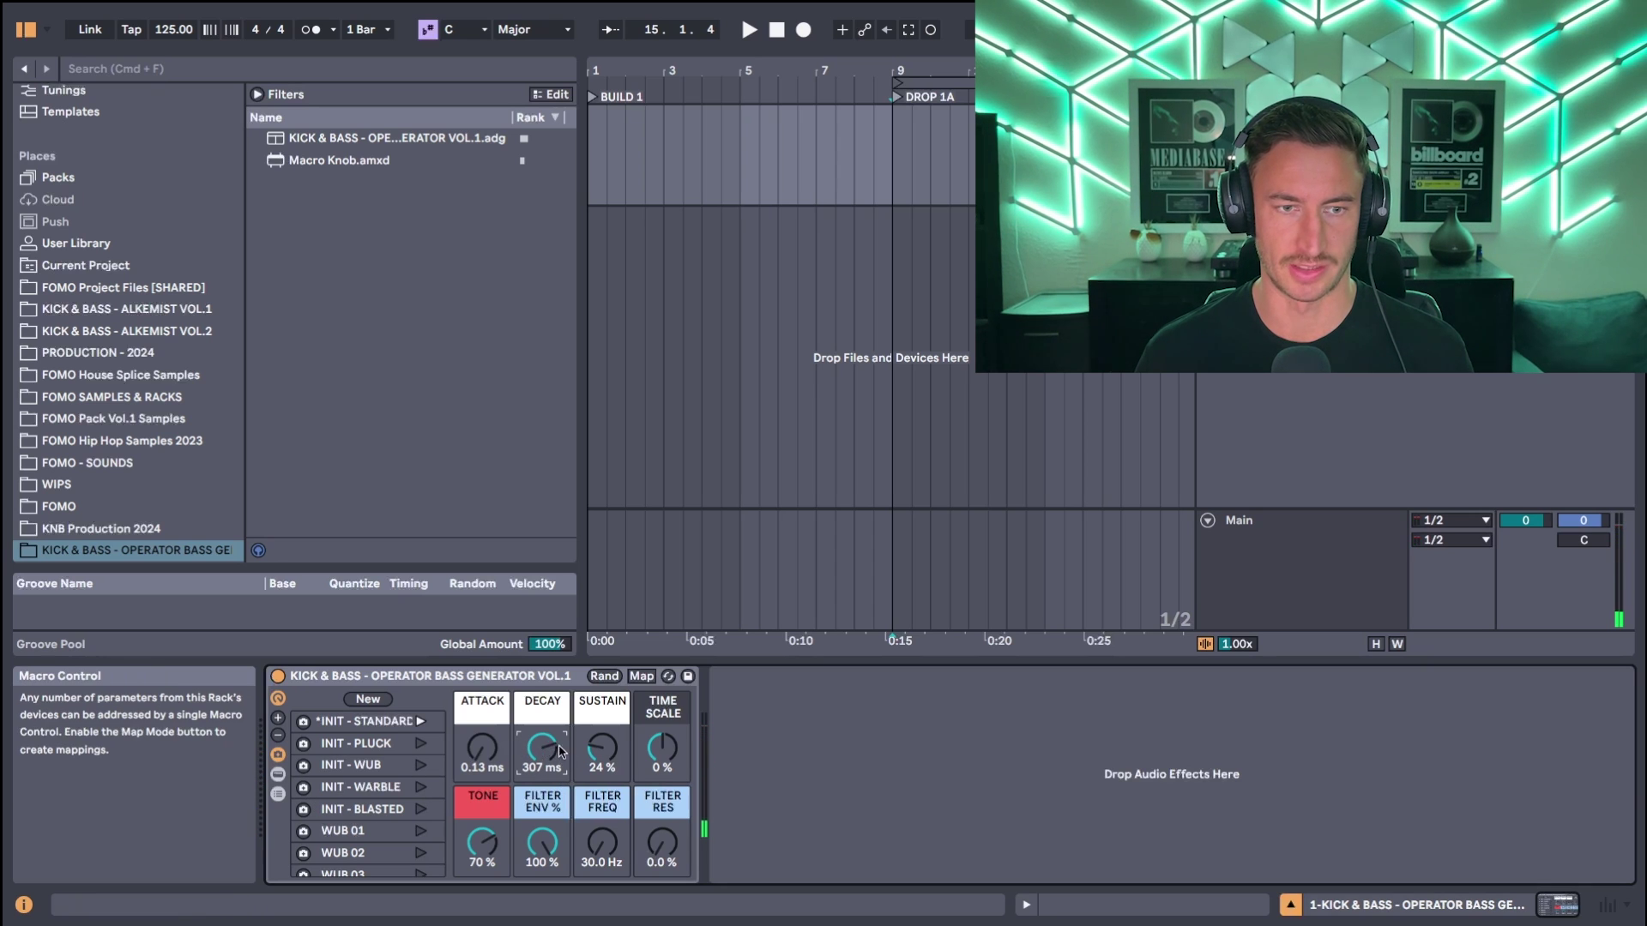
pyautogui.moveTo(602, 748)
pyautogui.mouseDown()
pyautogui.moveTo(602, 772)
pyautogui.moveTo(602, 720)
pyautogui.mouseUp()
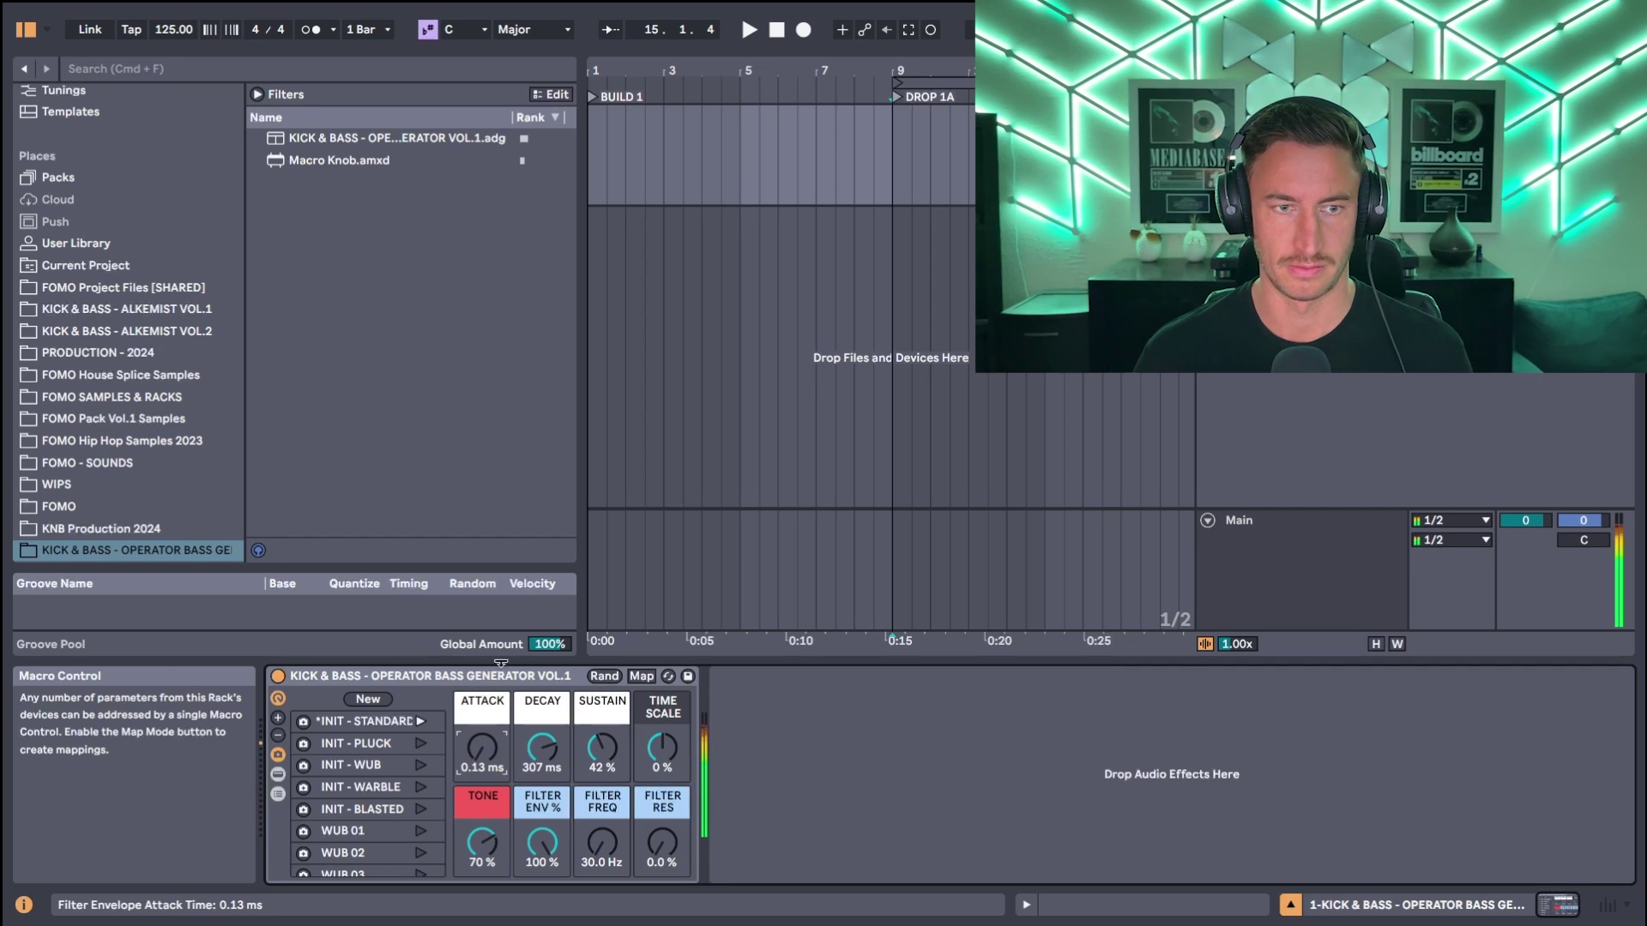
pyautogui.moveTo(482, 748); pyautogui.dragTo(482, 729)
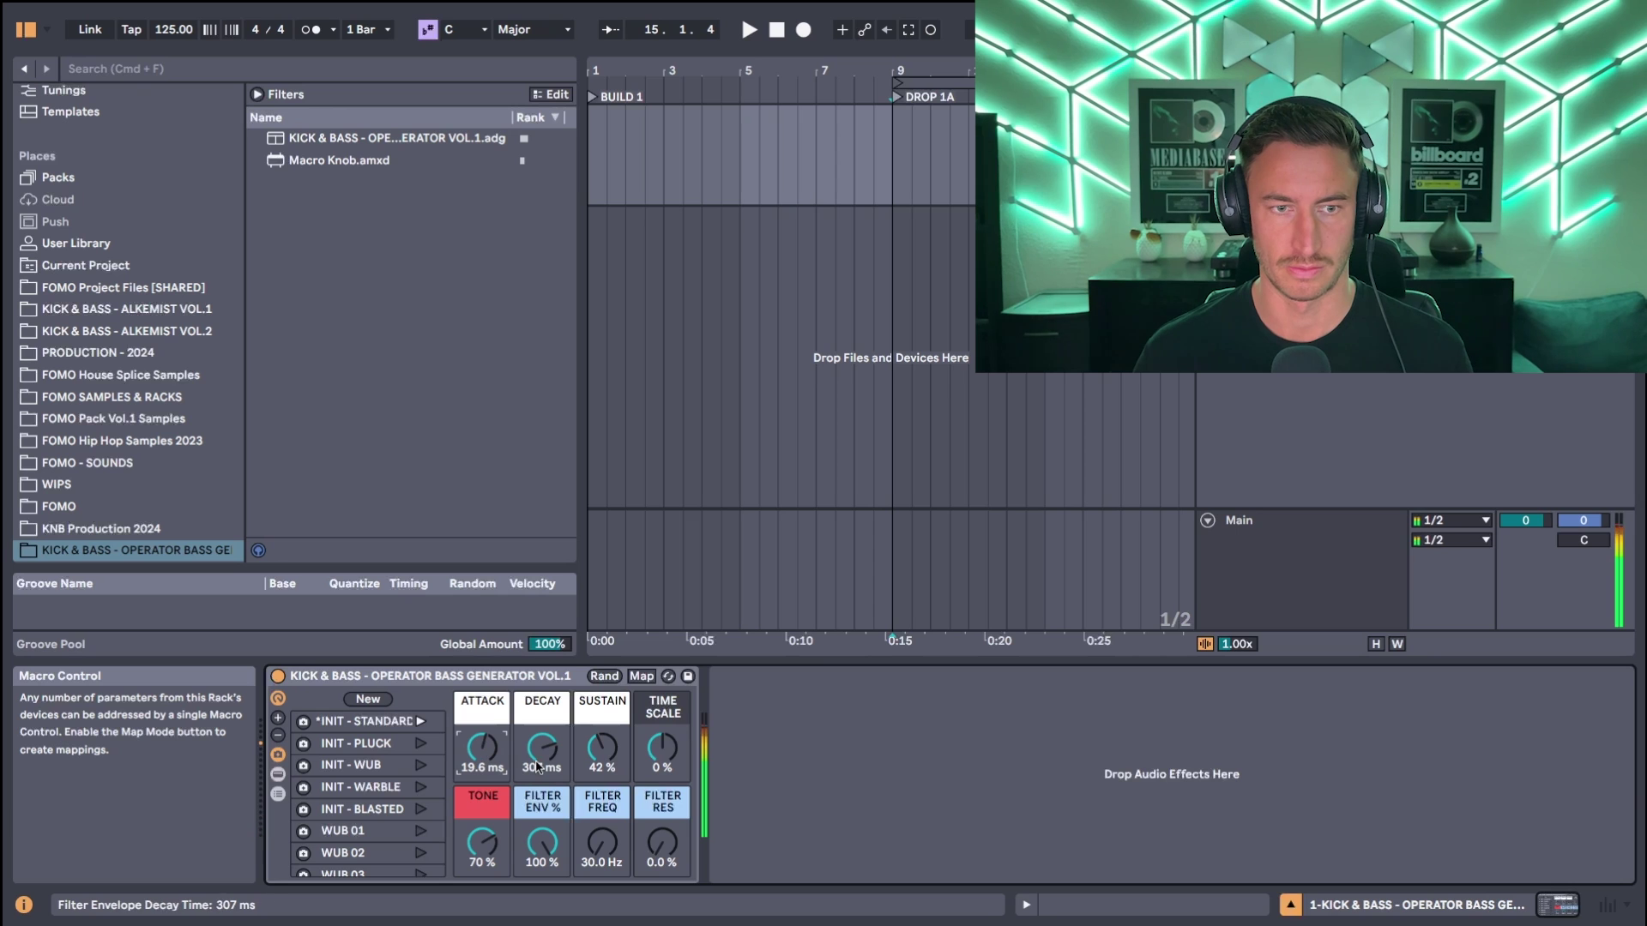
# Step: Load the INIT - WUB macro variation and show the devices contained in the rack
pyautogui.click(421, 765)
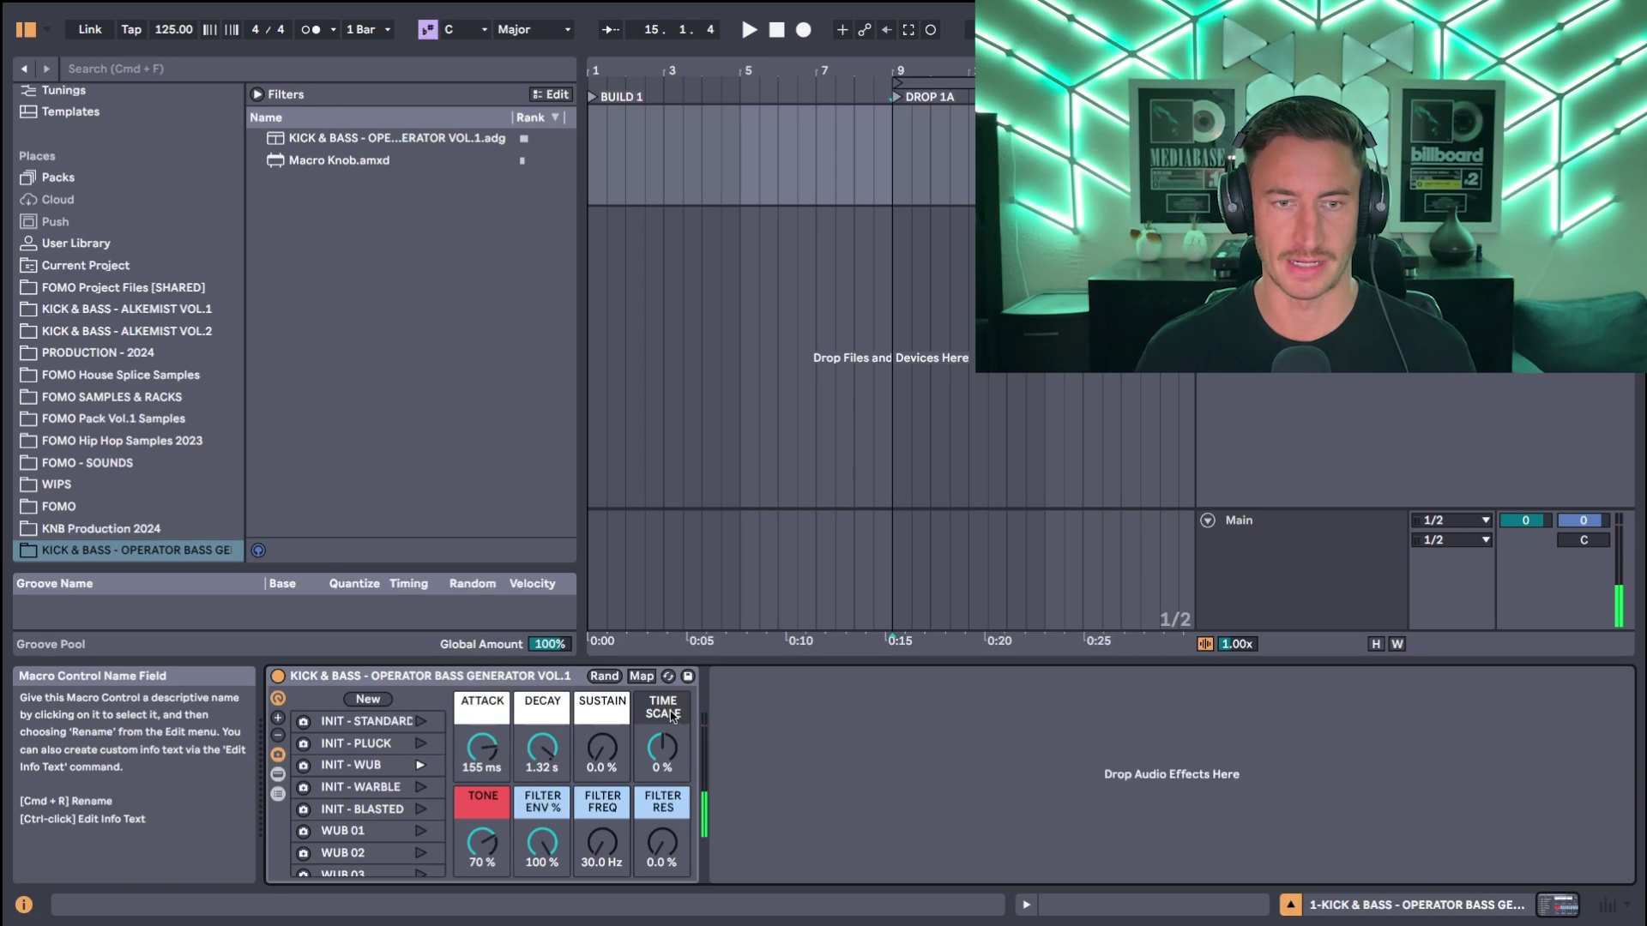
pyautogui.click(278, 776)
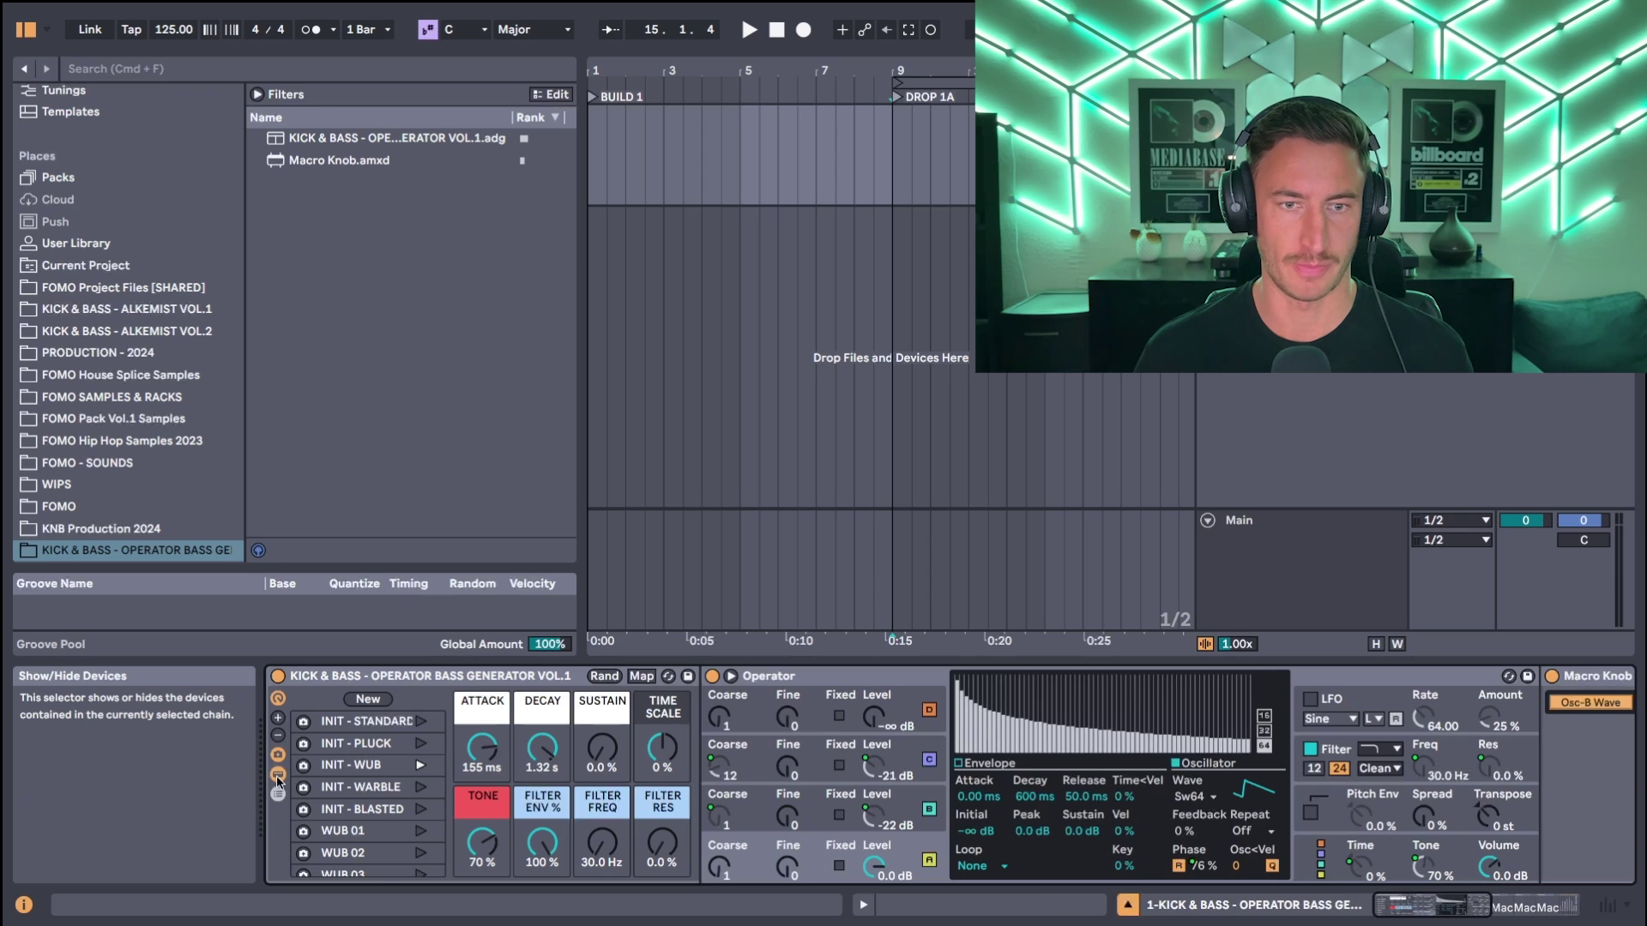
# Step: Try the Time Scale macro at 25 %, return it to 0 %, and check its Exclude Macro from Randomization option
pyautogui.click(664, 748)
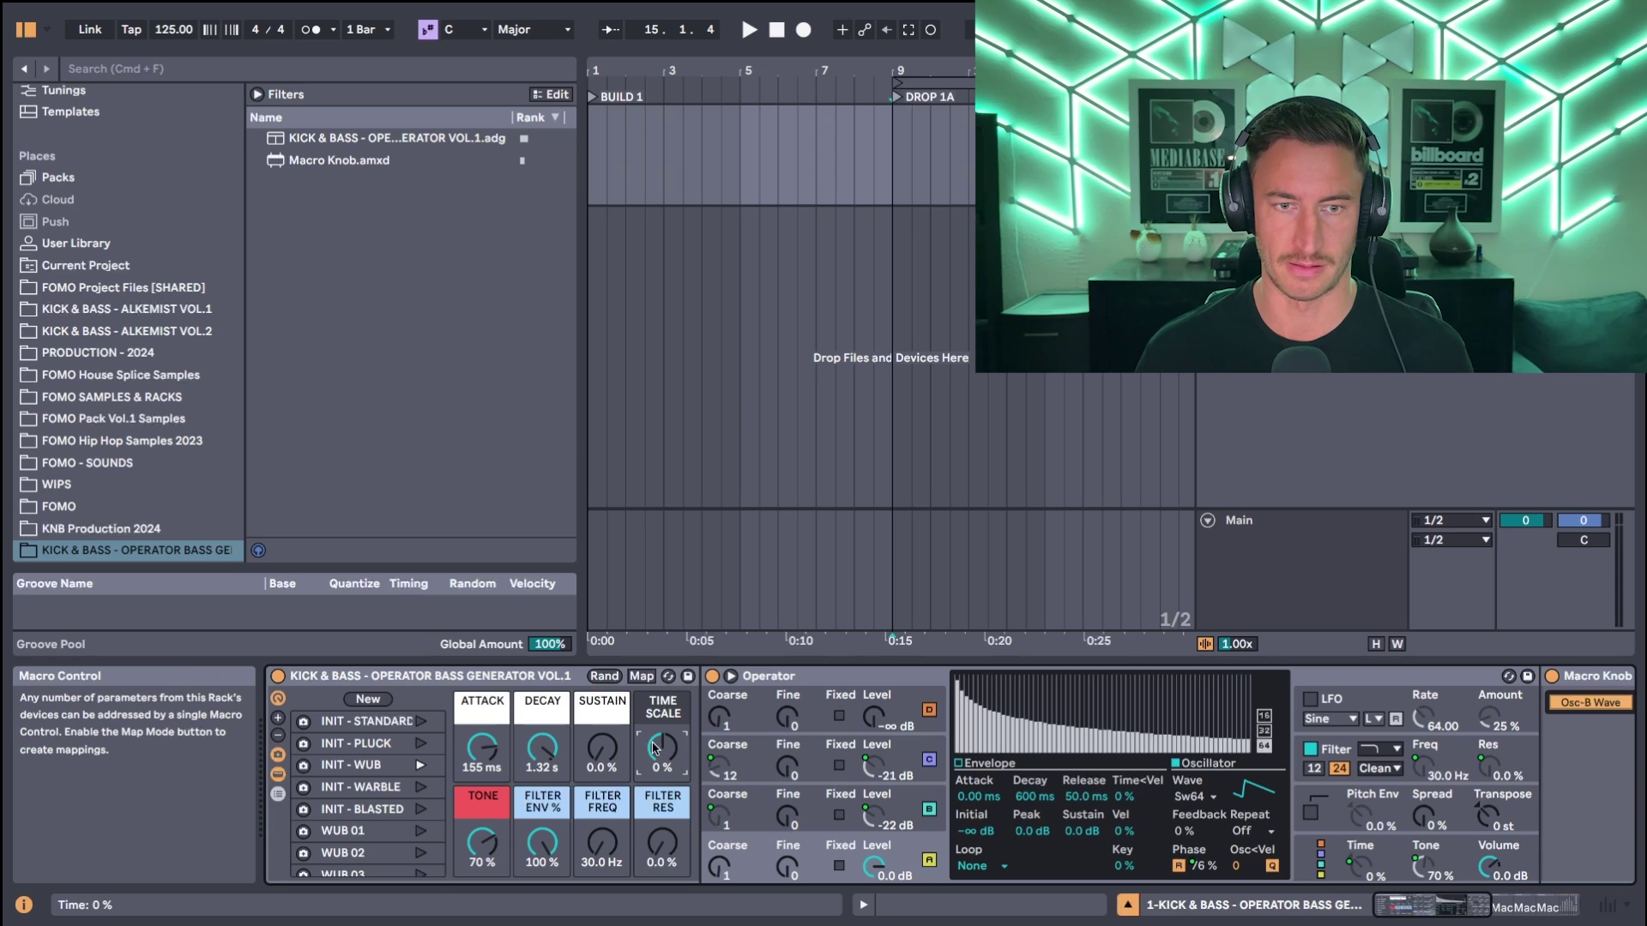
pyautogui.moveTo(662, 748)
pyautogui.mouseDown()
pyautogui.moveTo(662, 656)
pyautogui.moveTo(662, 763)
pyautogui.moveTo(662, 726)
pyautogui.mouseUp()
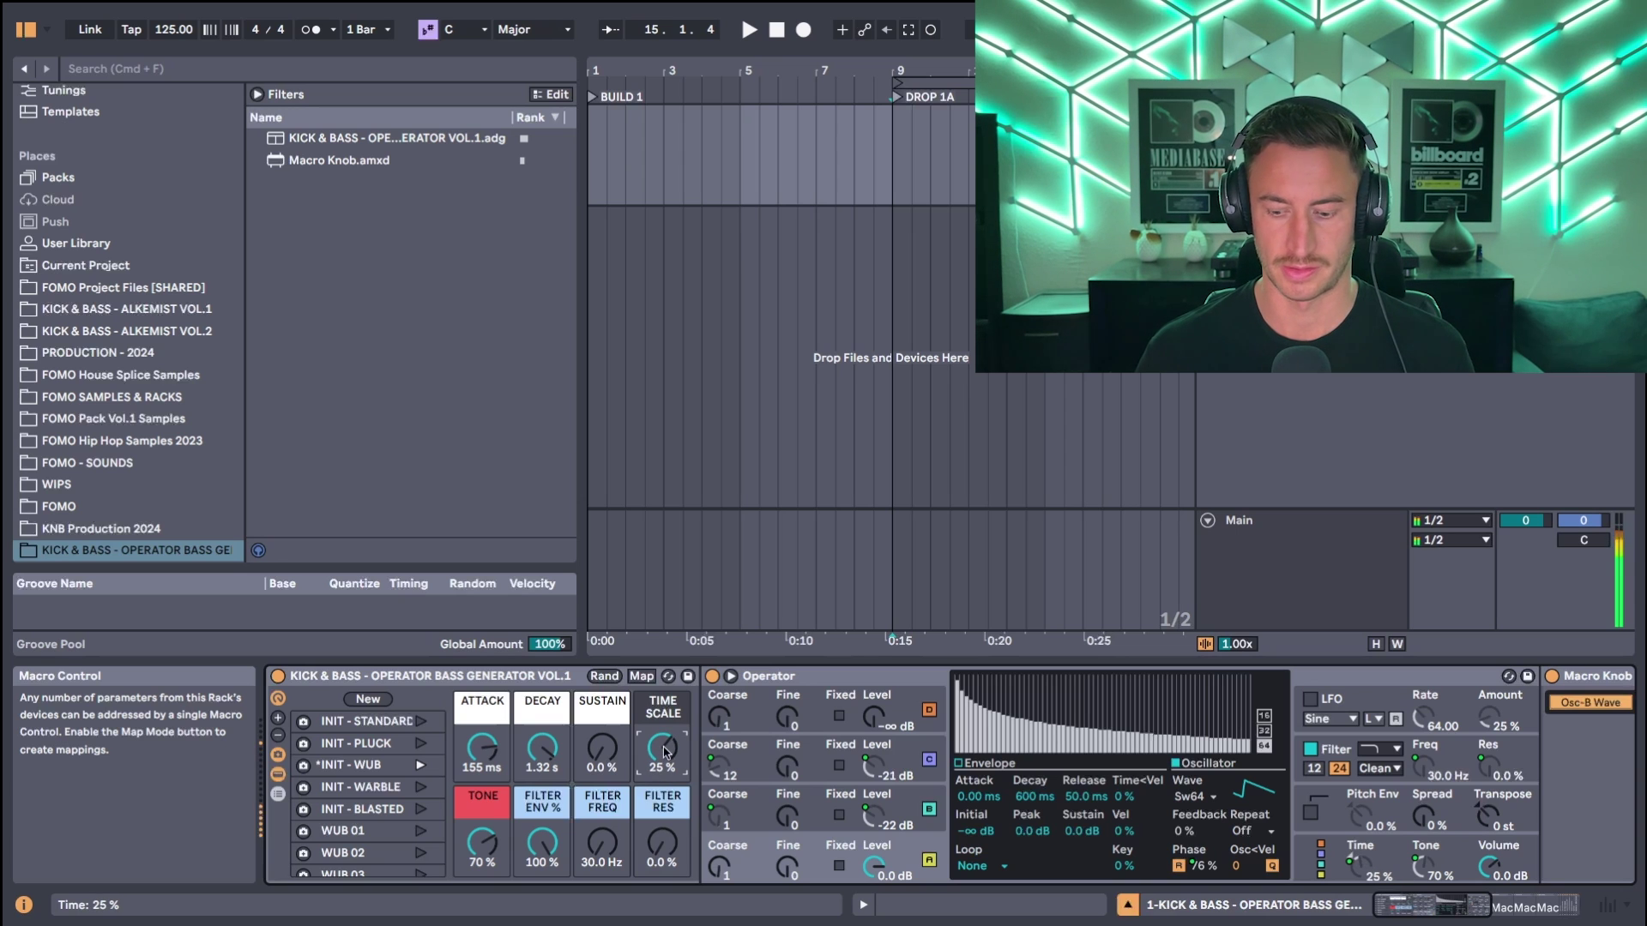
pyautogui.moveTo(662, 726); pyautogui.dragTo(673, 755)
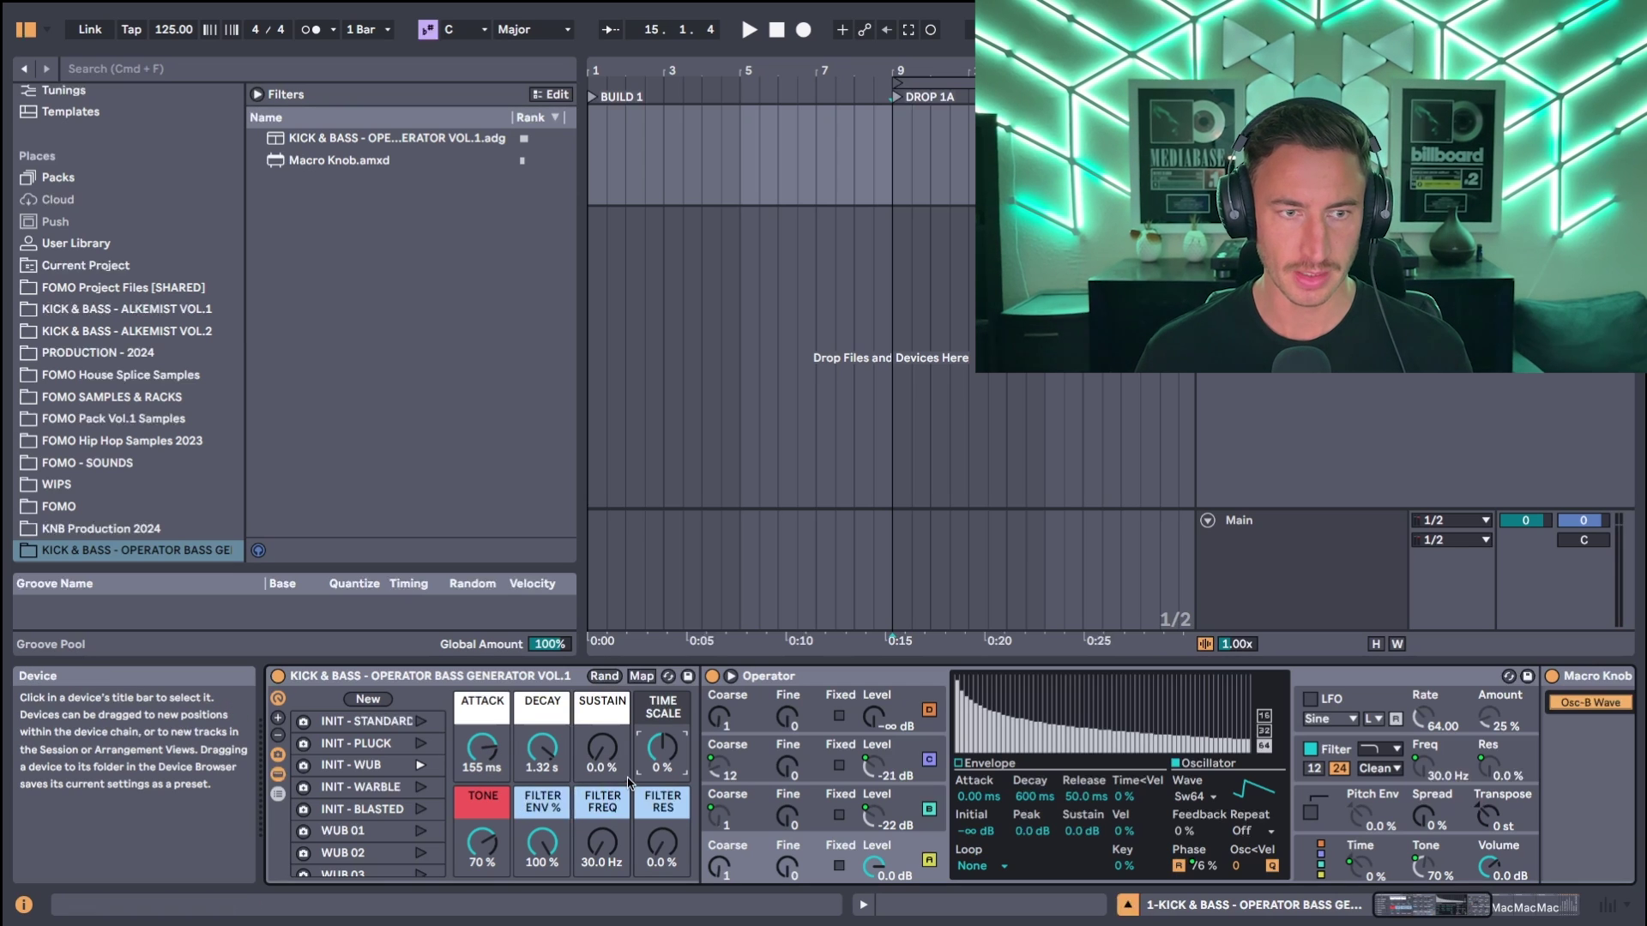
pyautogui.rightClick(660, 754)
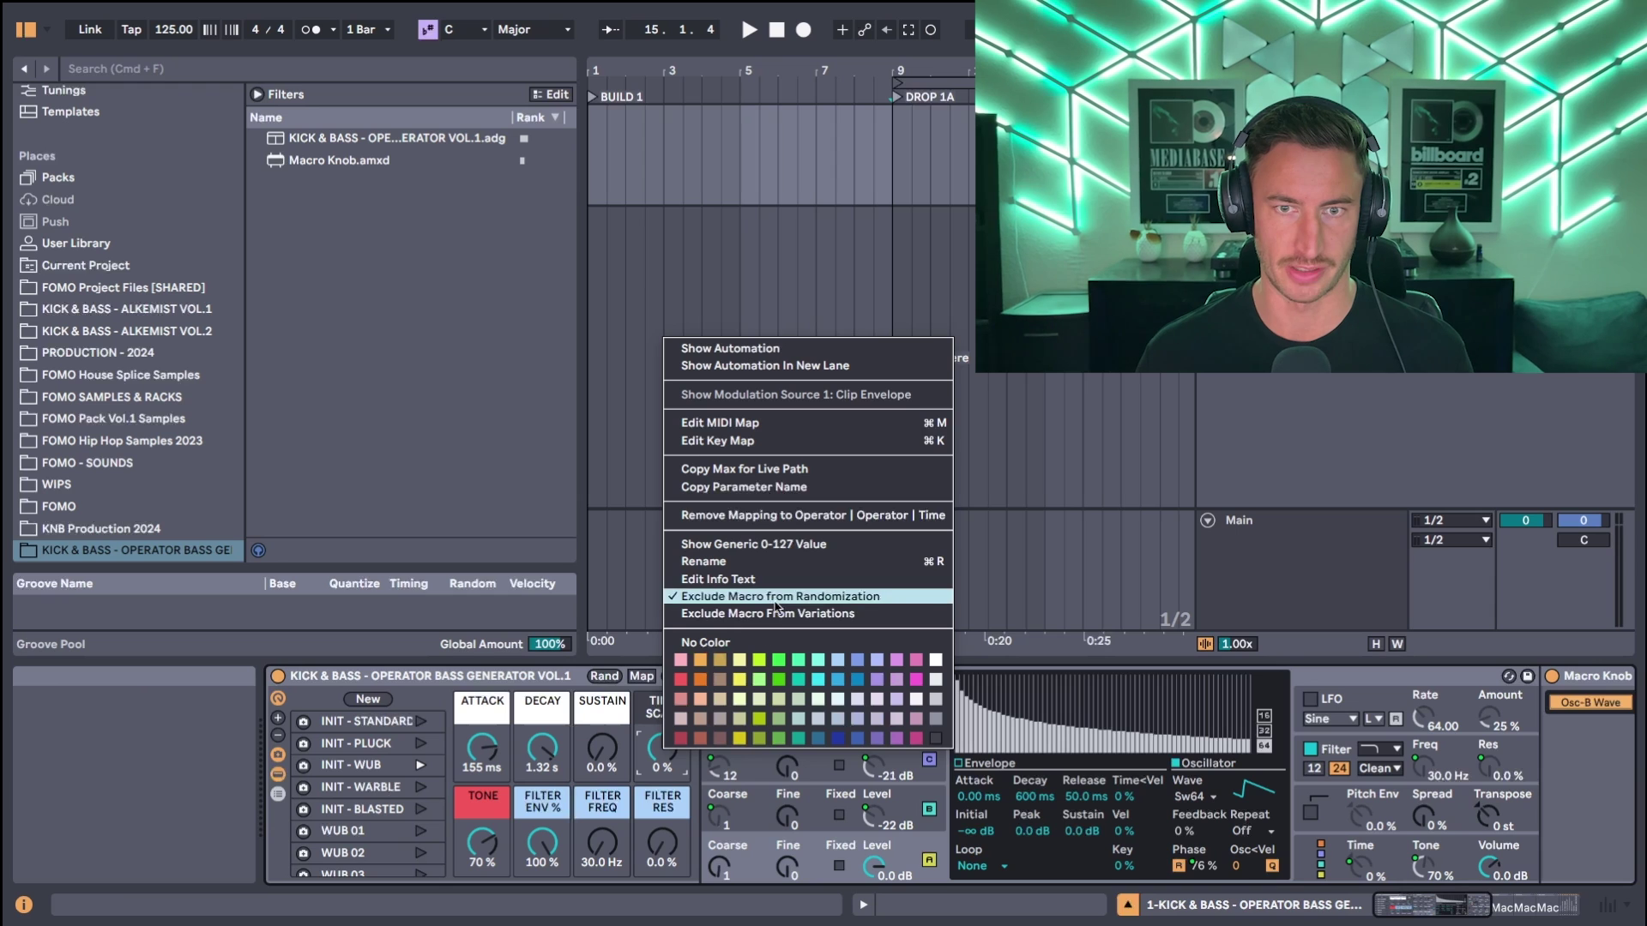
pyautogui.click(632, 726)
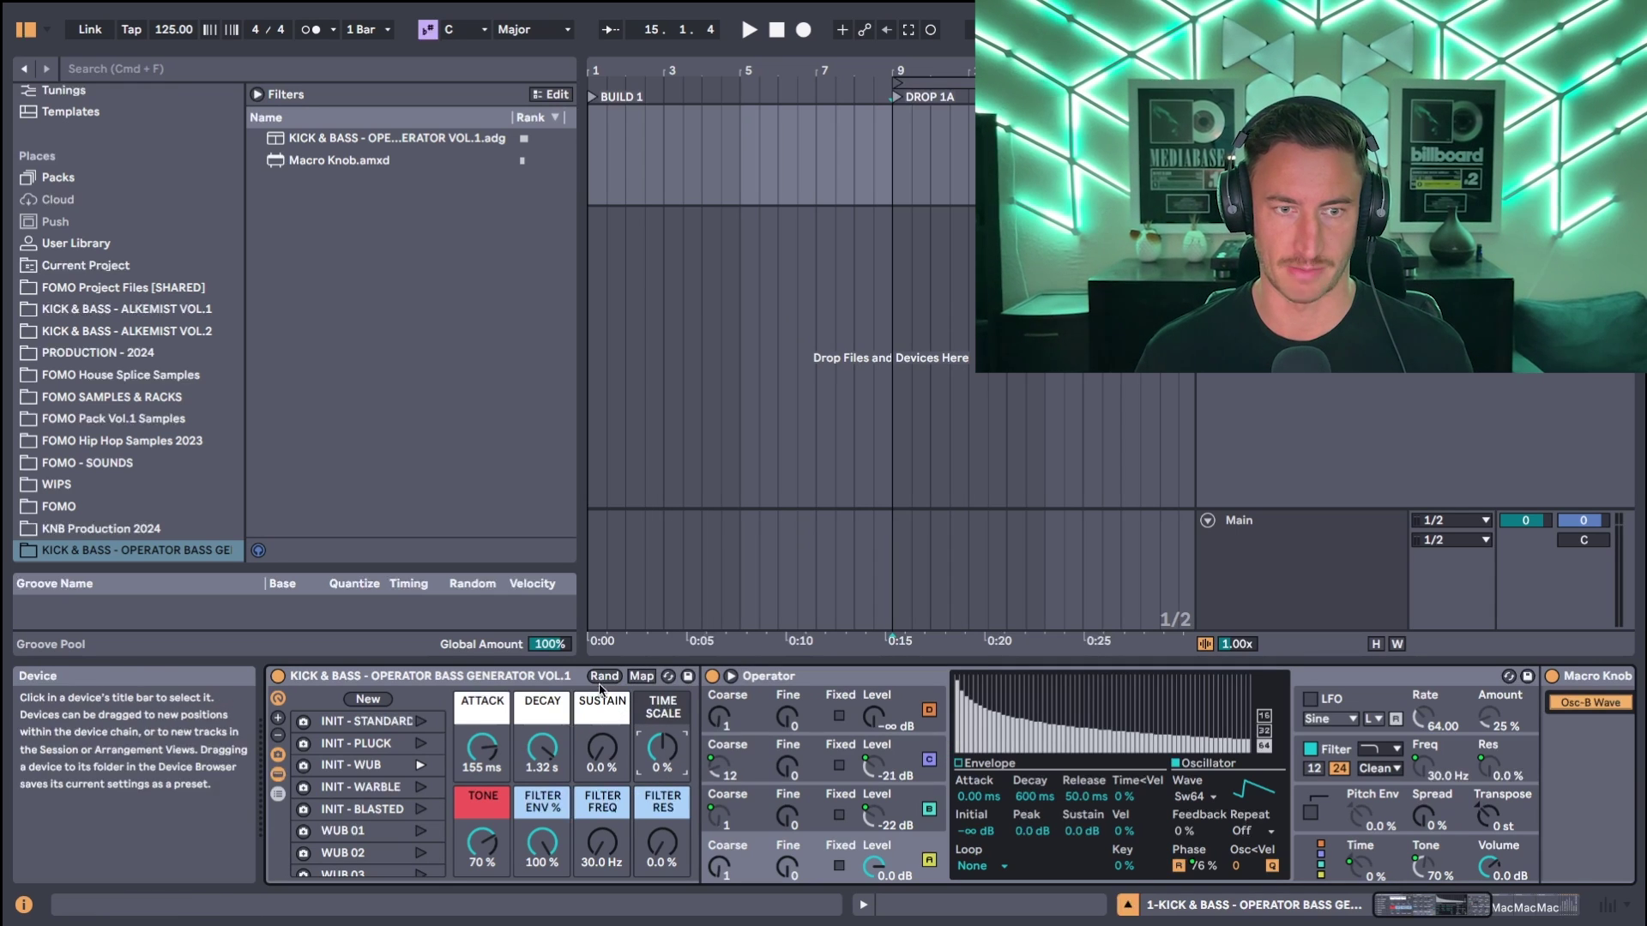
# Step: Randomize the rack's macros three times, starting from the INIT - WUB variation
pyautogui.click(605, 677)
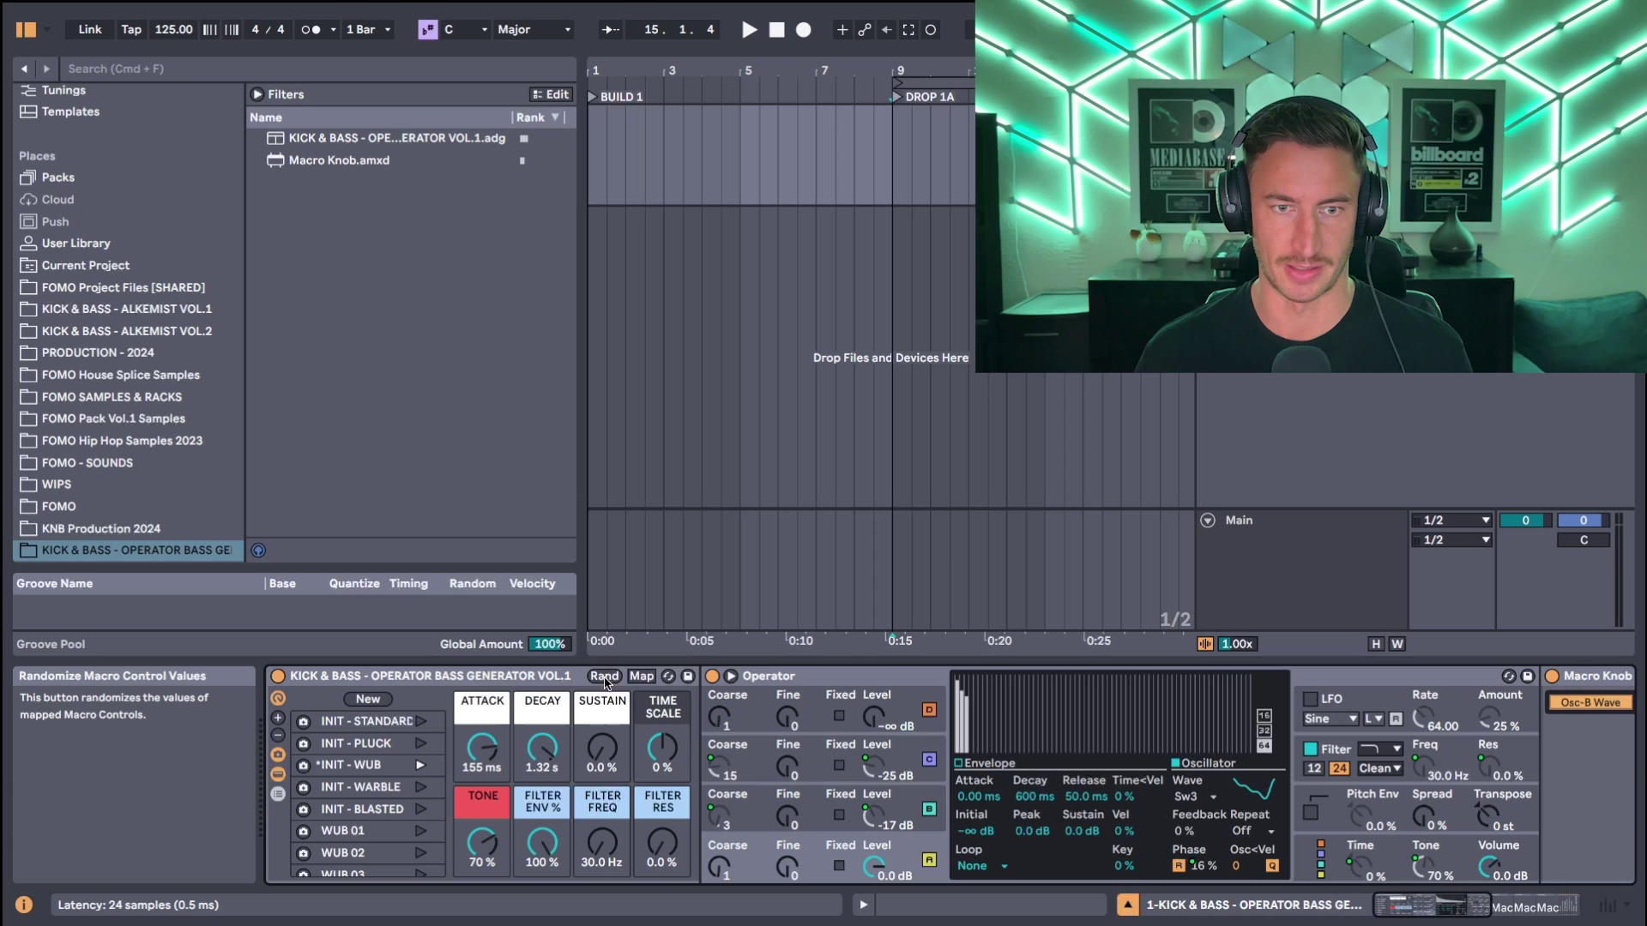
pyautogui.click(605, 677)
pyautogui.click(604, 676)
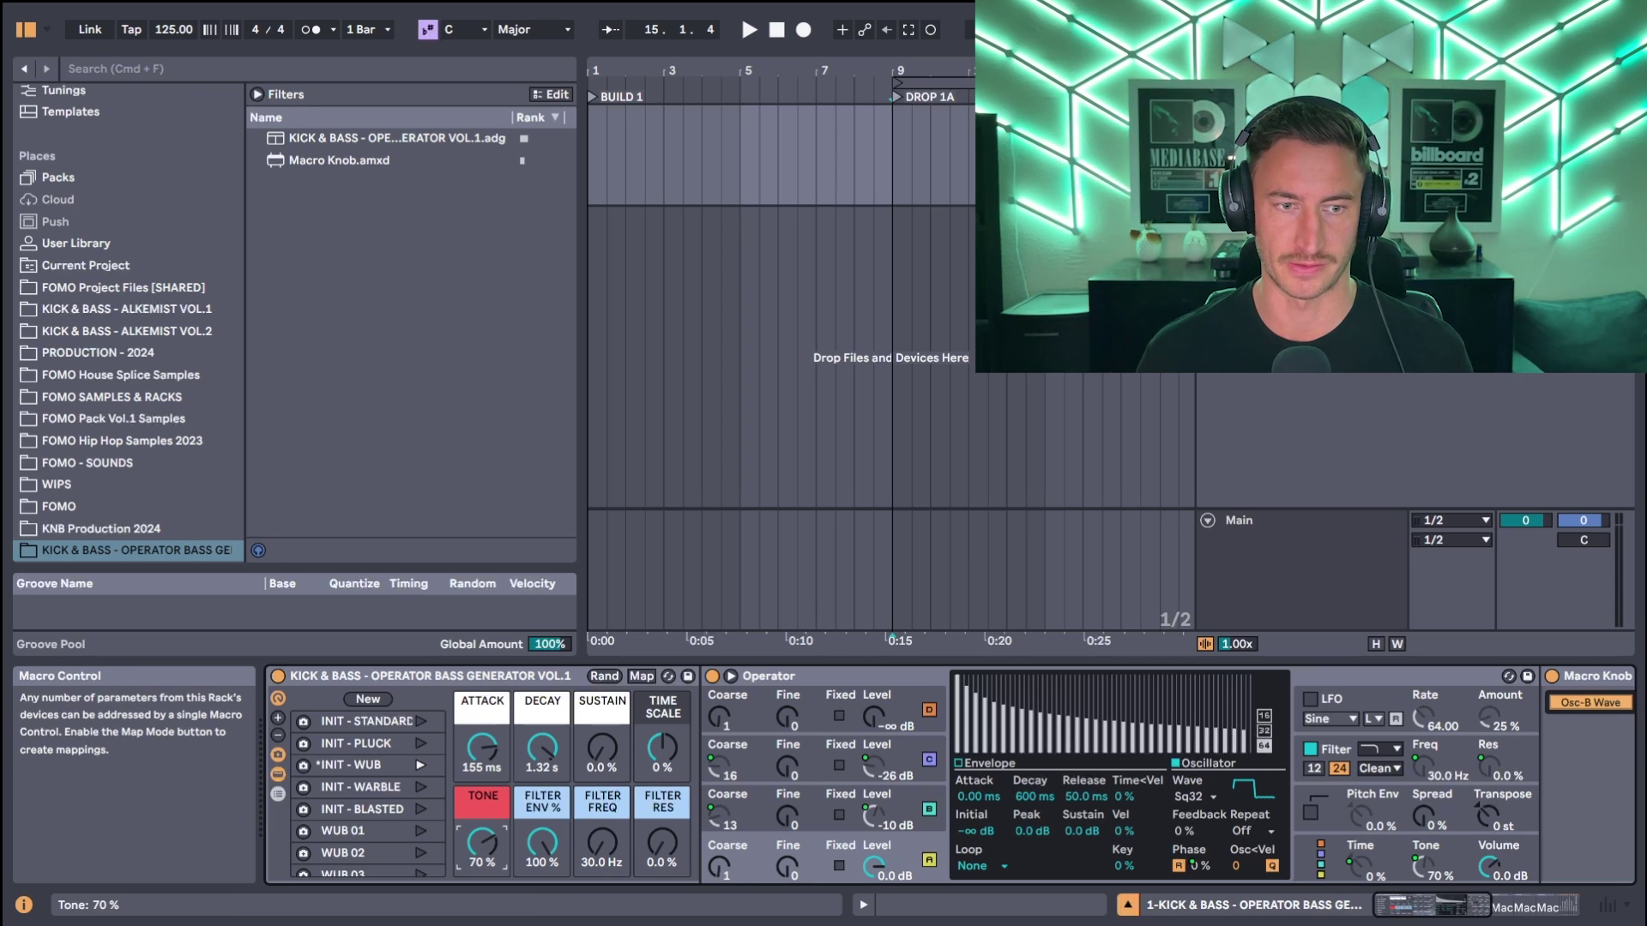
# Step: Set Tone to 82 %, and try Filter Env % at 19 % and 74 % before returning it to 100 %
pyautogui.moveTo(482, 844); pyautogui.dragTo(482, 909)
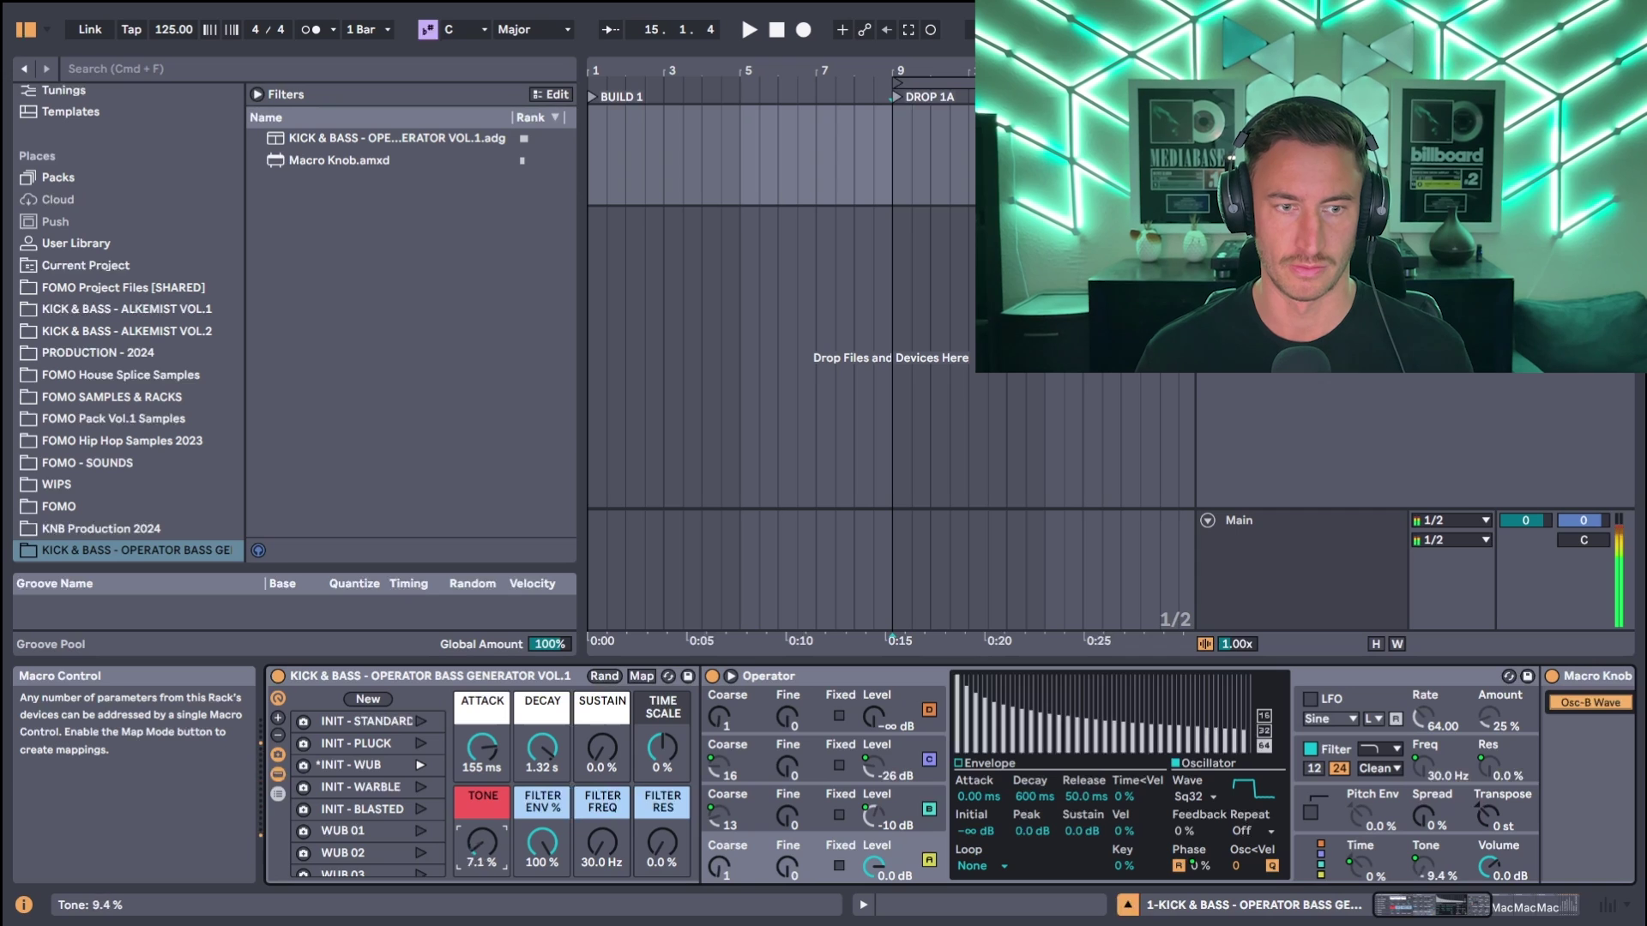
pyautogui.moveTo(482, 843)
pyautogui.mouseDown()
pyautogui.moveTo(482, 819)
pyautogui.moveTo(482, 916)
pyautogui.moveTo(482, 844)
pyautogui.mouseUp()
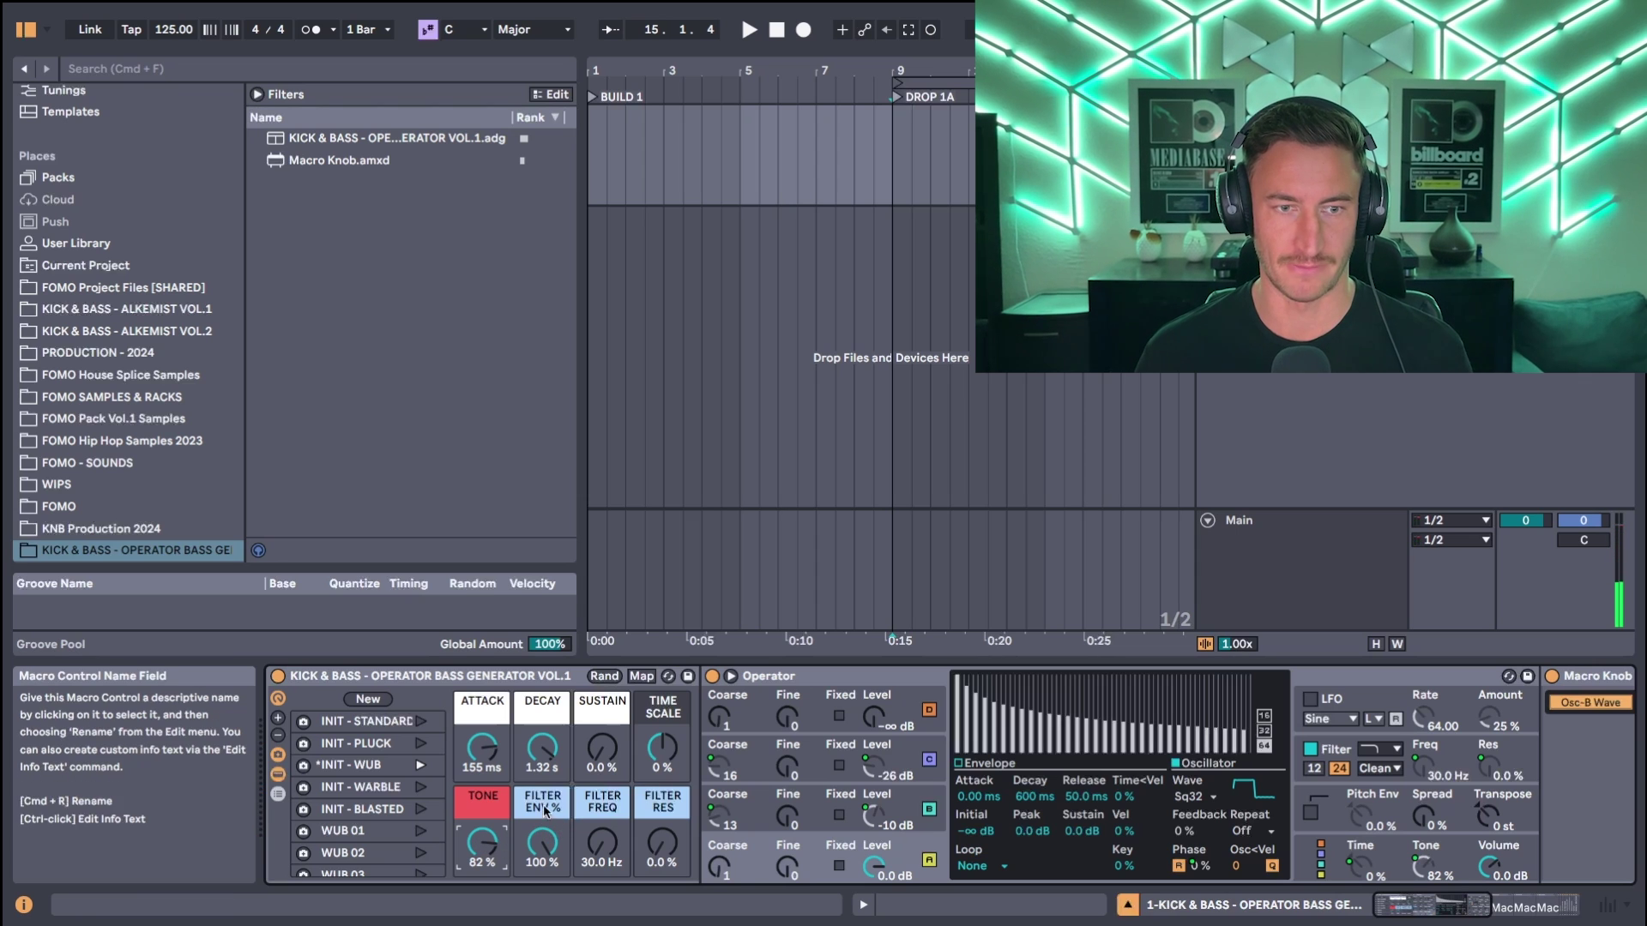
pyautogui.moveTo(541, 843)
pyautogui.mouseDown()
pyautogui.moveTo(541, 892)
pyautogui.moveTo(541, 835)
pyautogui.mouseUp()
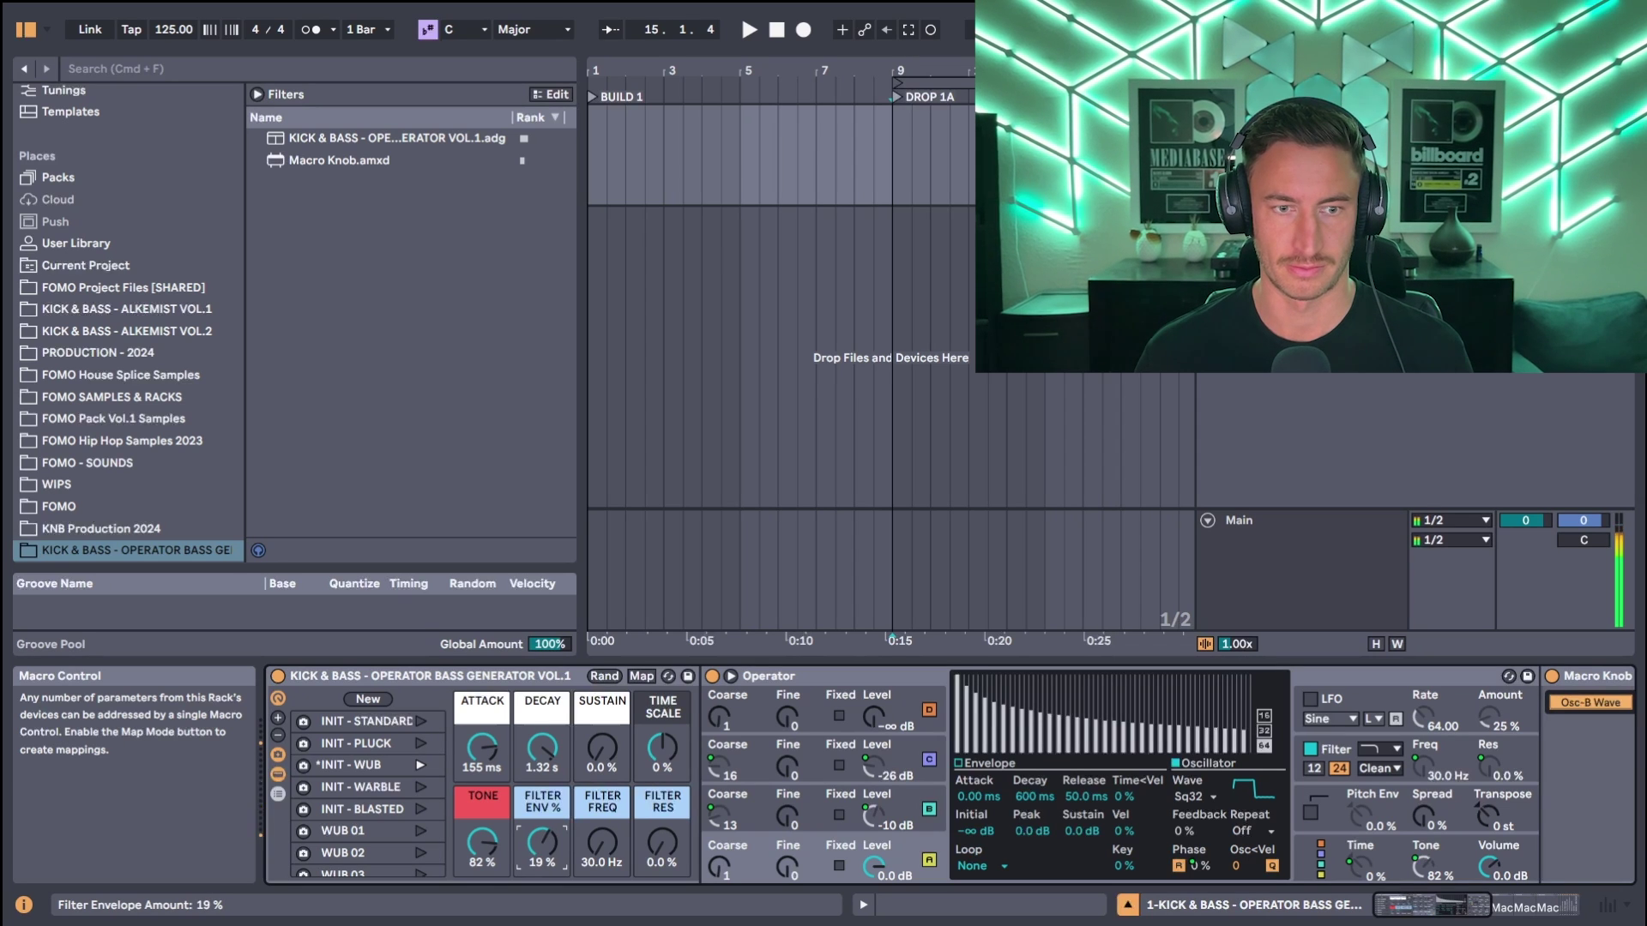
pyautogui.moveTo(541, 843); pyautogui.dragTo(542, 856)
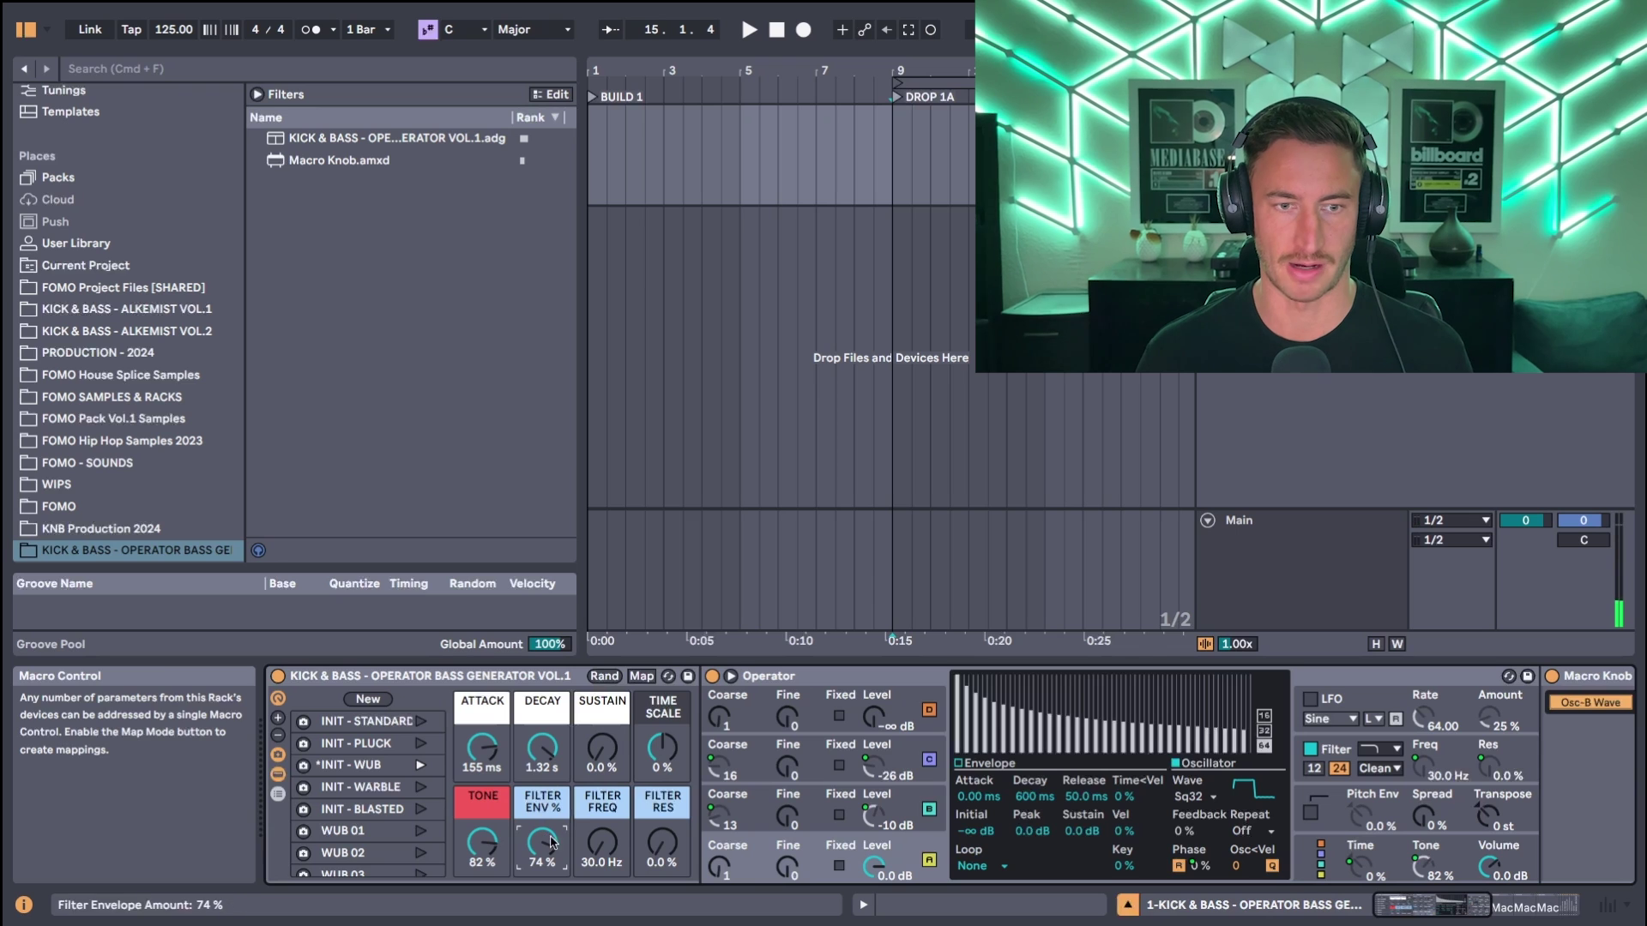
pyautogui.moveTo(541, 845); pyautogui.dragTo(602, 904)
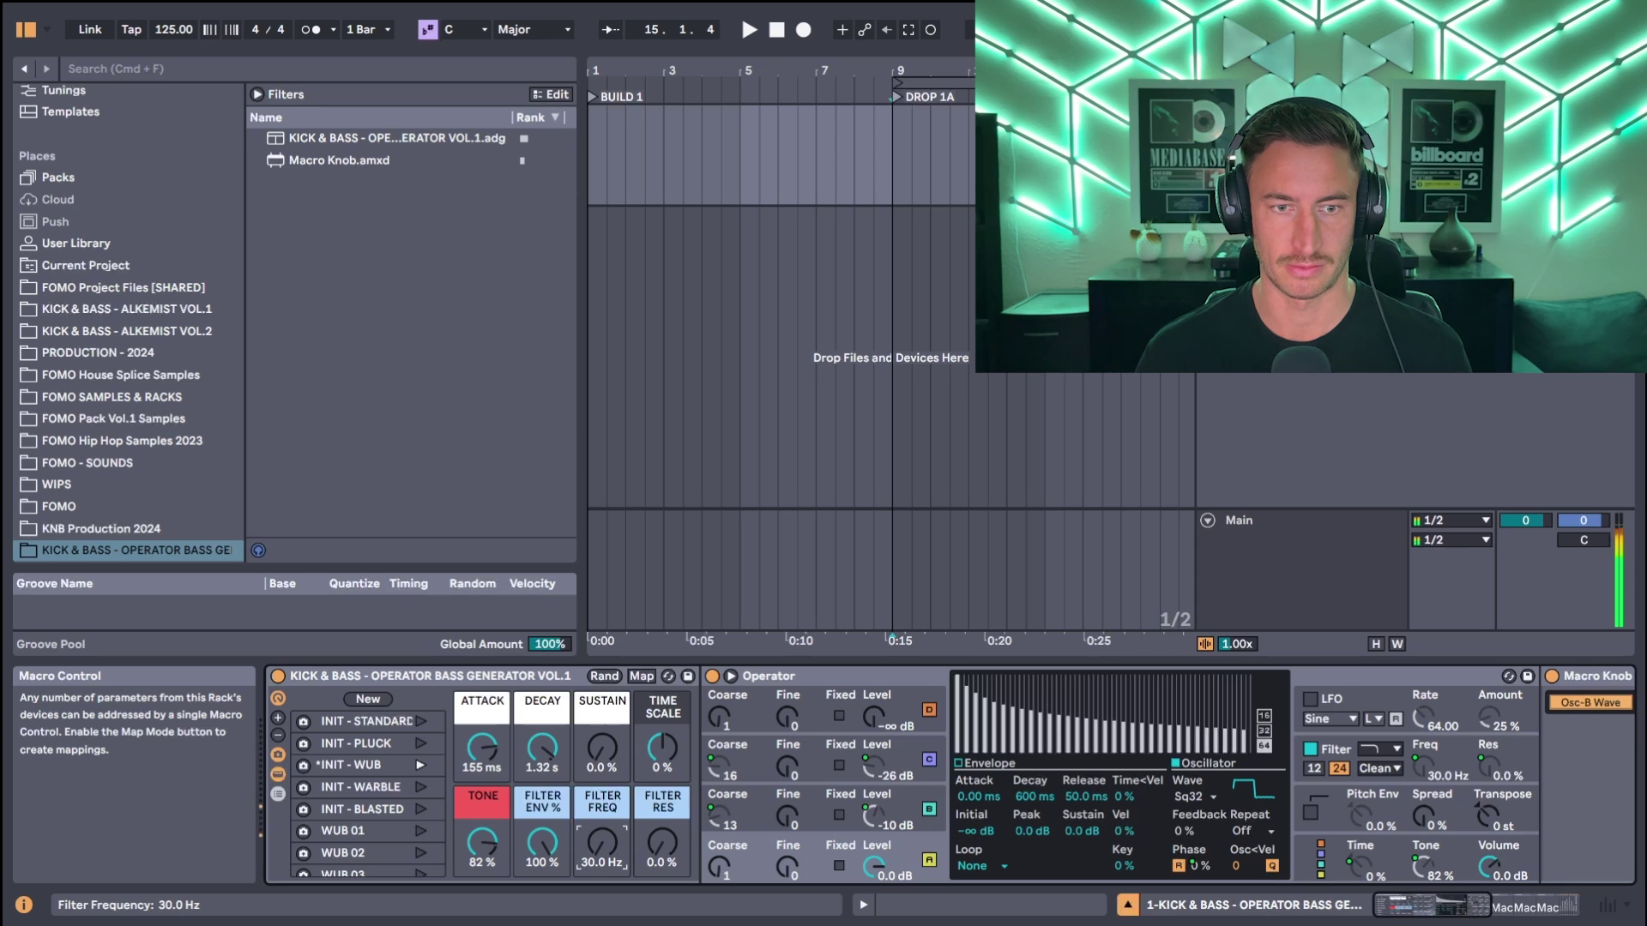
# Step: Raise Filter Res to 116 % and randomize the rack's macros twice
pyautogui.click(674, 844)
pyautogui.moveTo(662, 844); pyautogui.dragTo(662, 776)
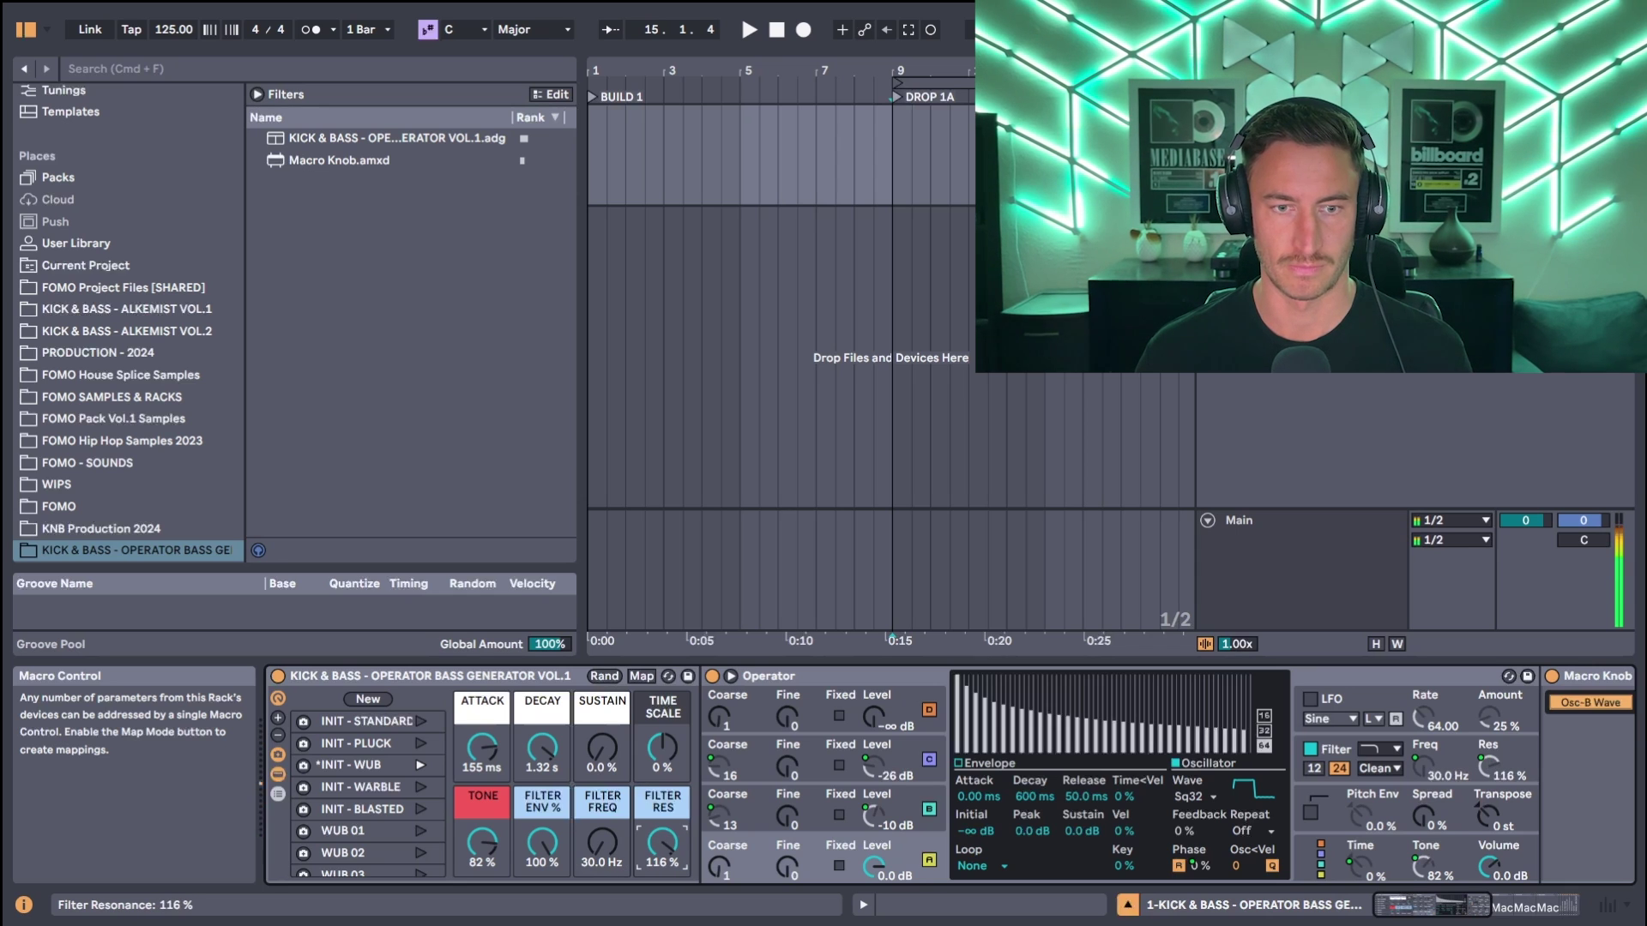
pyautogui.click(604, 678)
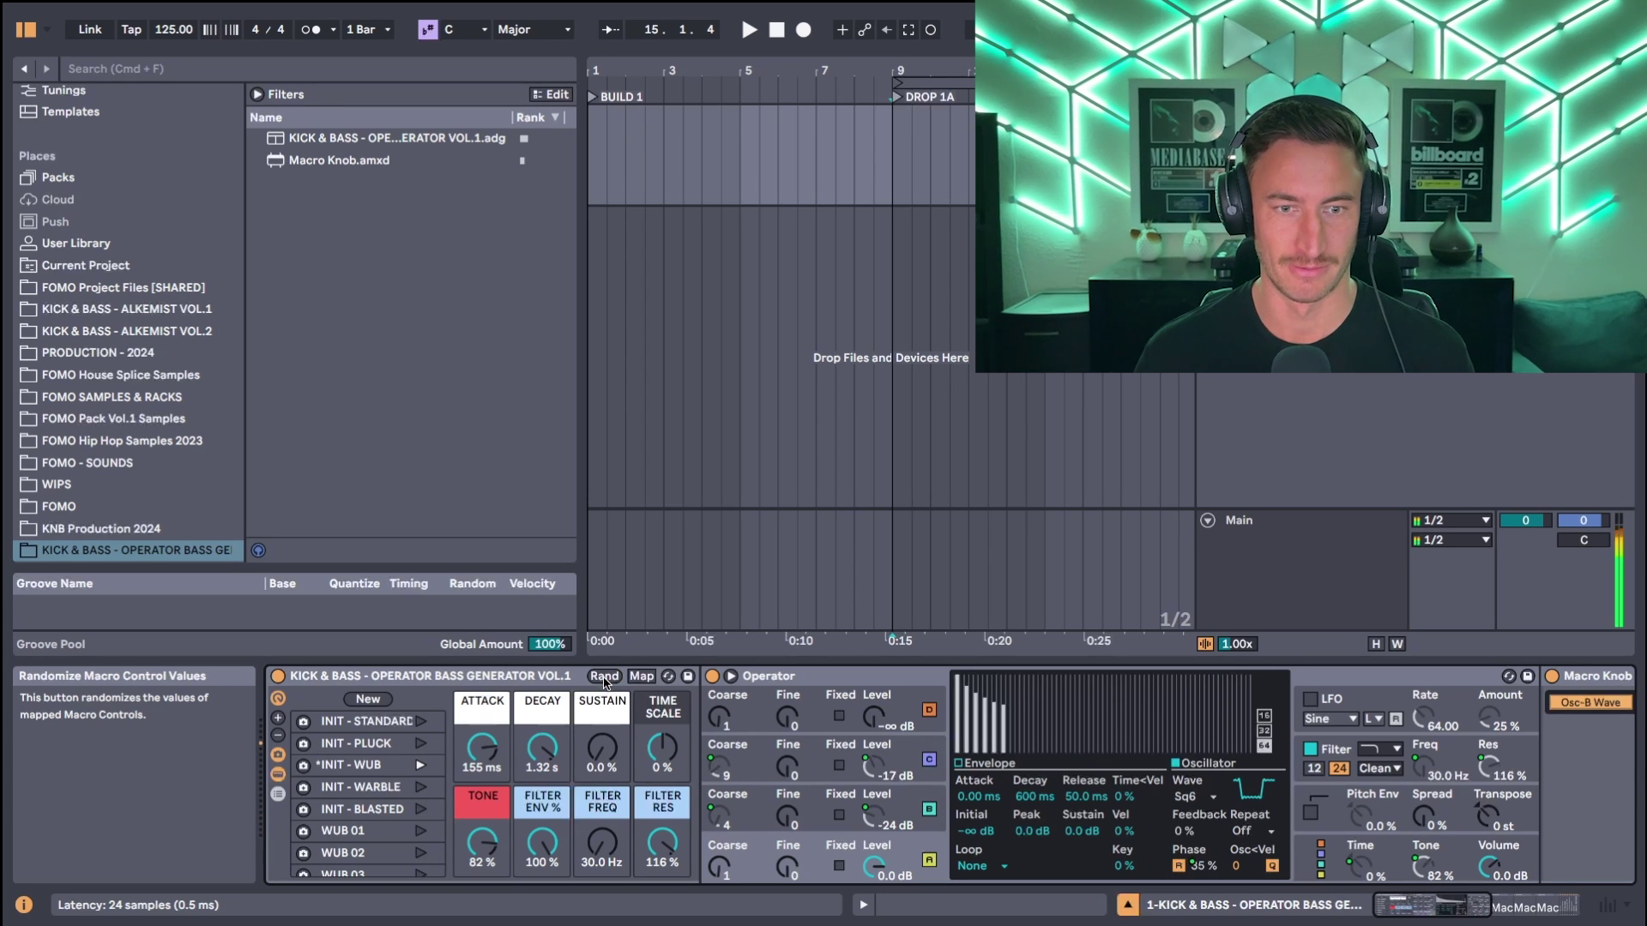
pyautogui.click(604, 677)
# Step: Lower Filter Res to 40 % and randomize the macros two more times
pyautogui.moveTo(663, 845); pyautogui.dragTo(603, 845)
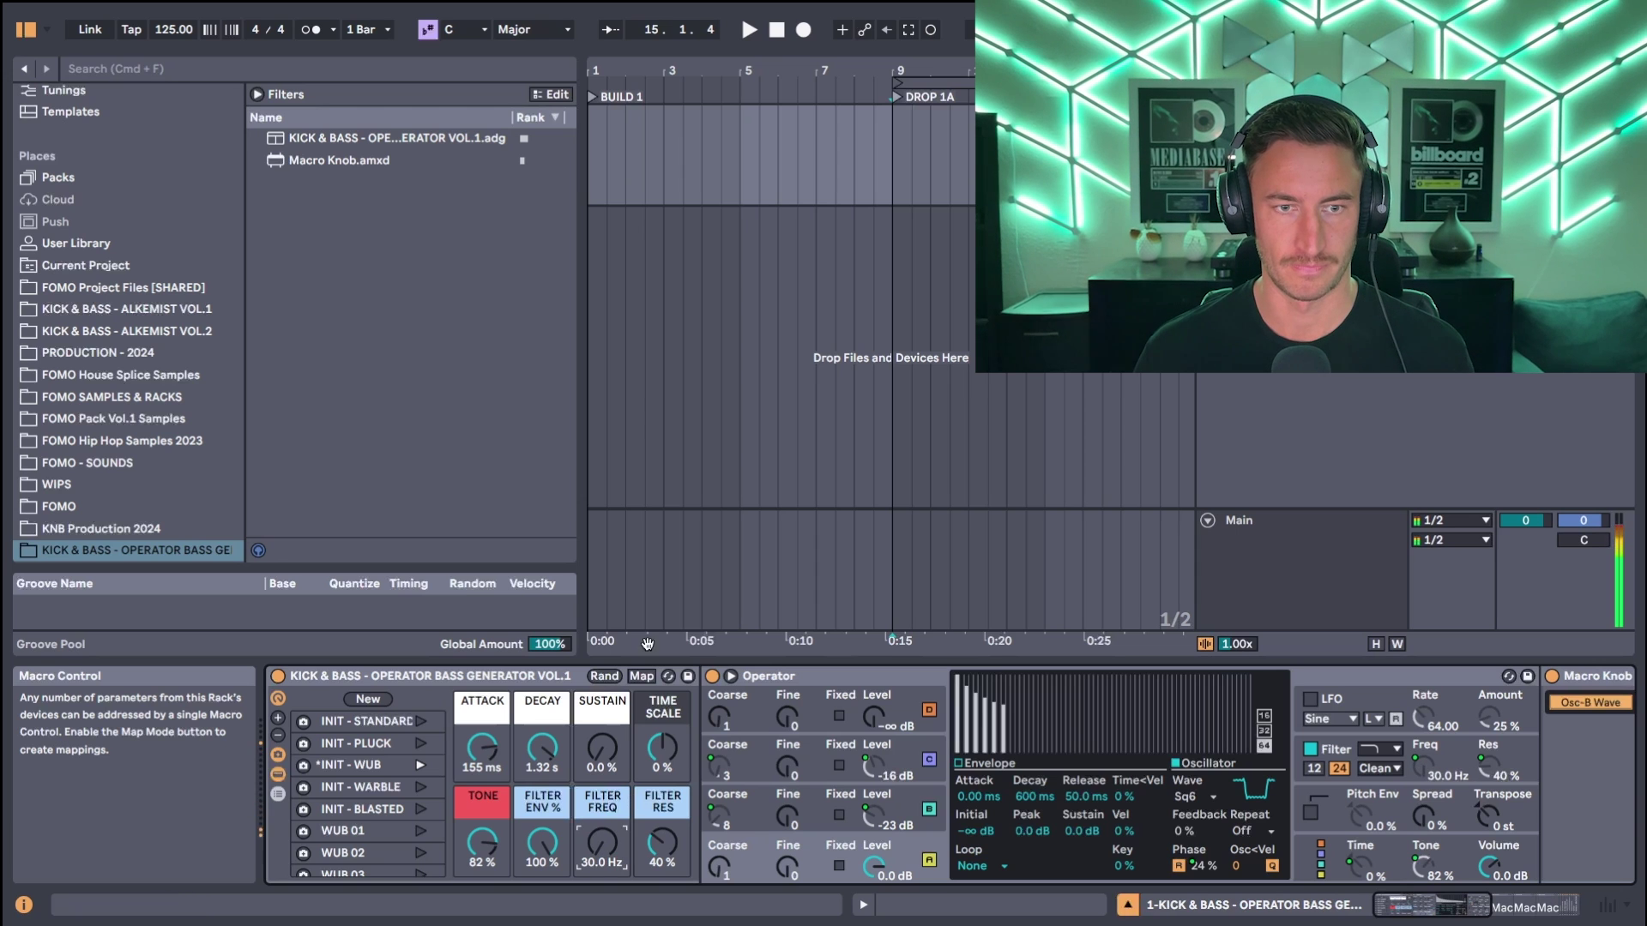
pyautogui.click(598, 680)
pyautogui.click(598, 680)
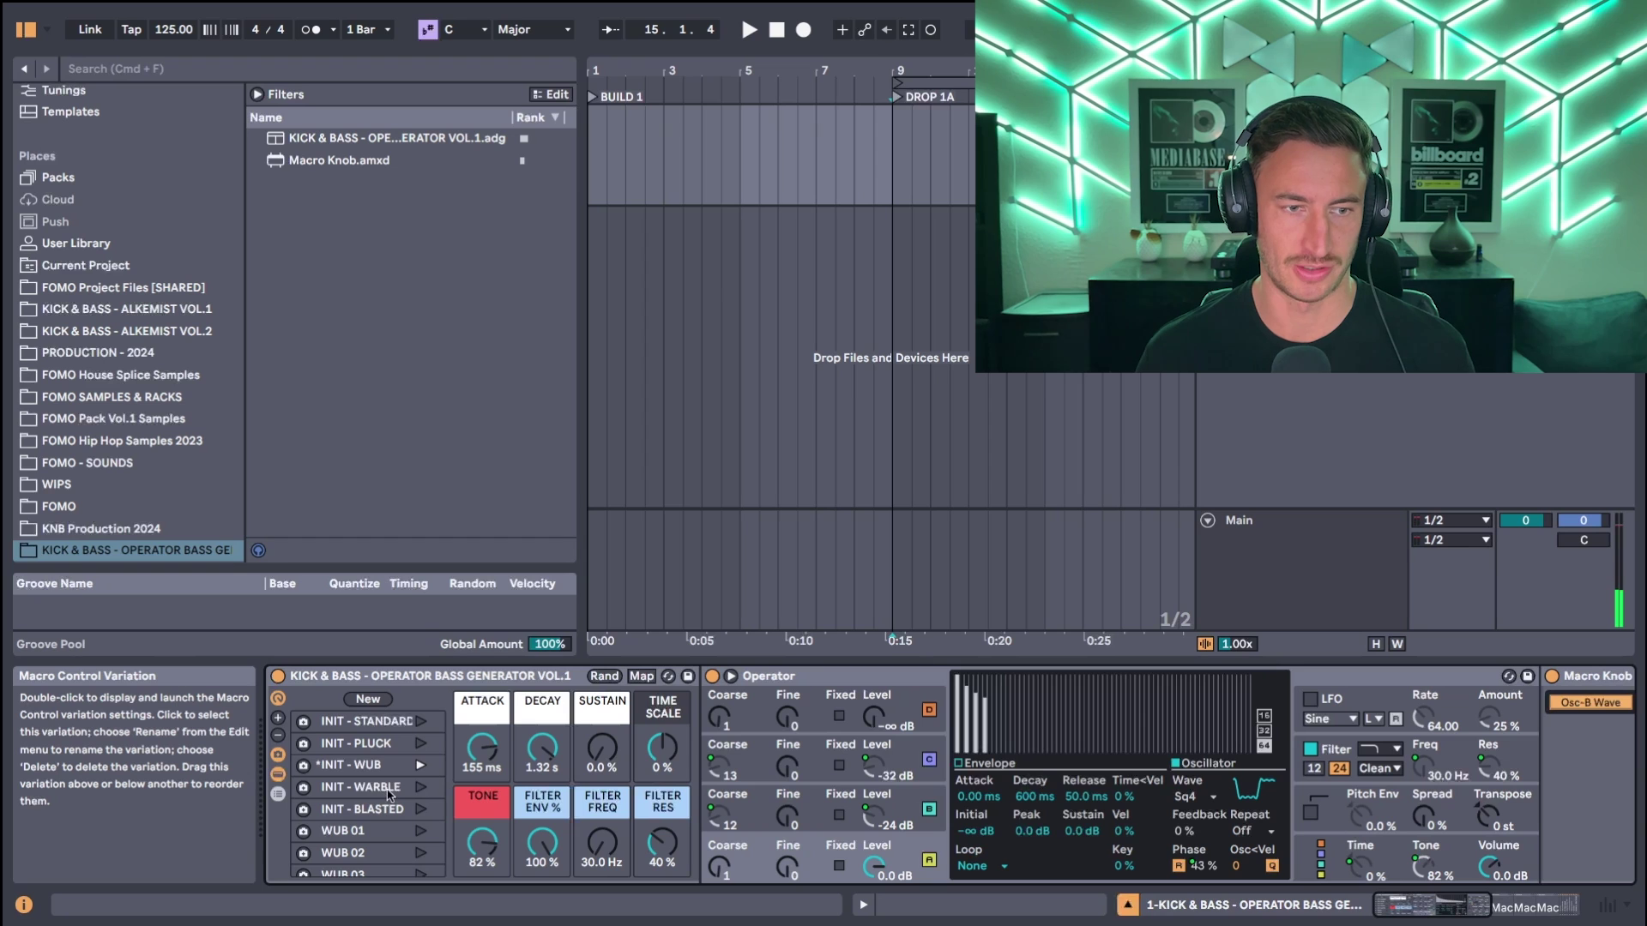
pyautogui.scroll(-1, 388, 800)
pyautogui.scroll(-15, 388, 800)
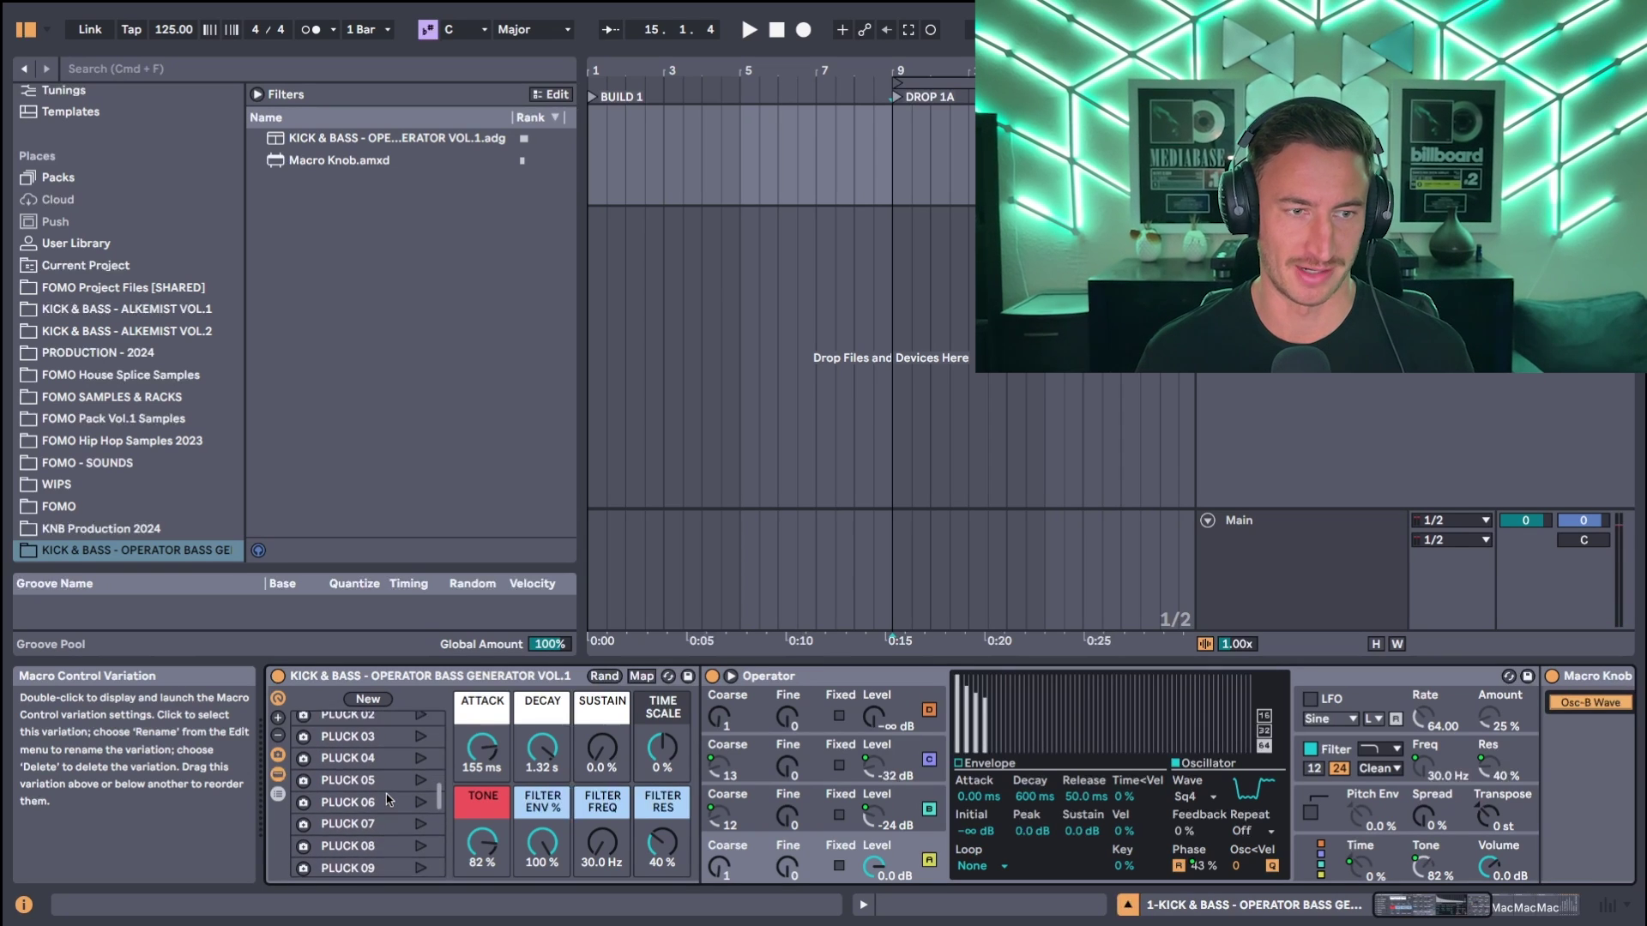
pyautogui.scroll(-8, 388, 800)
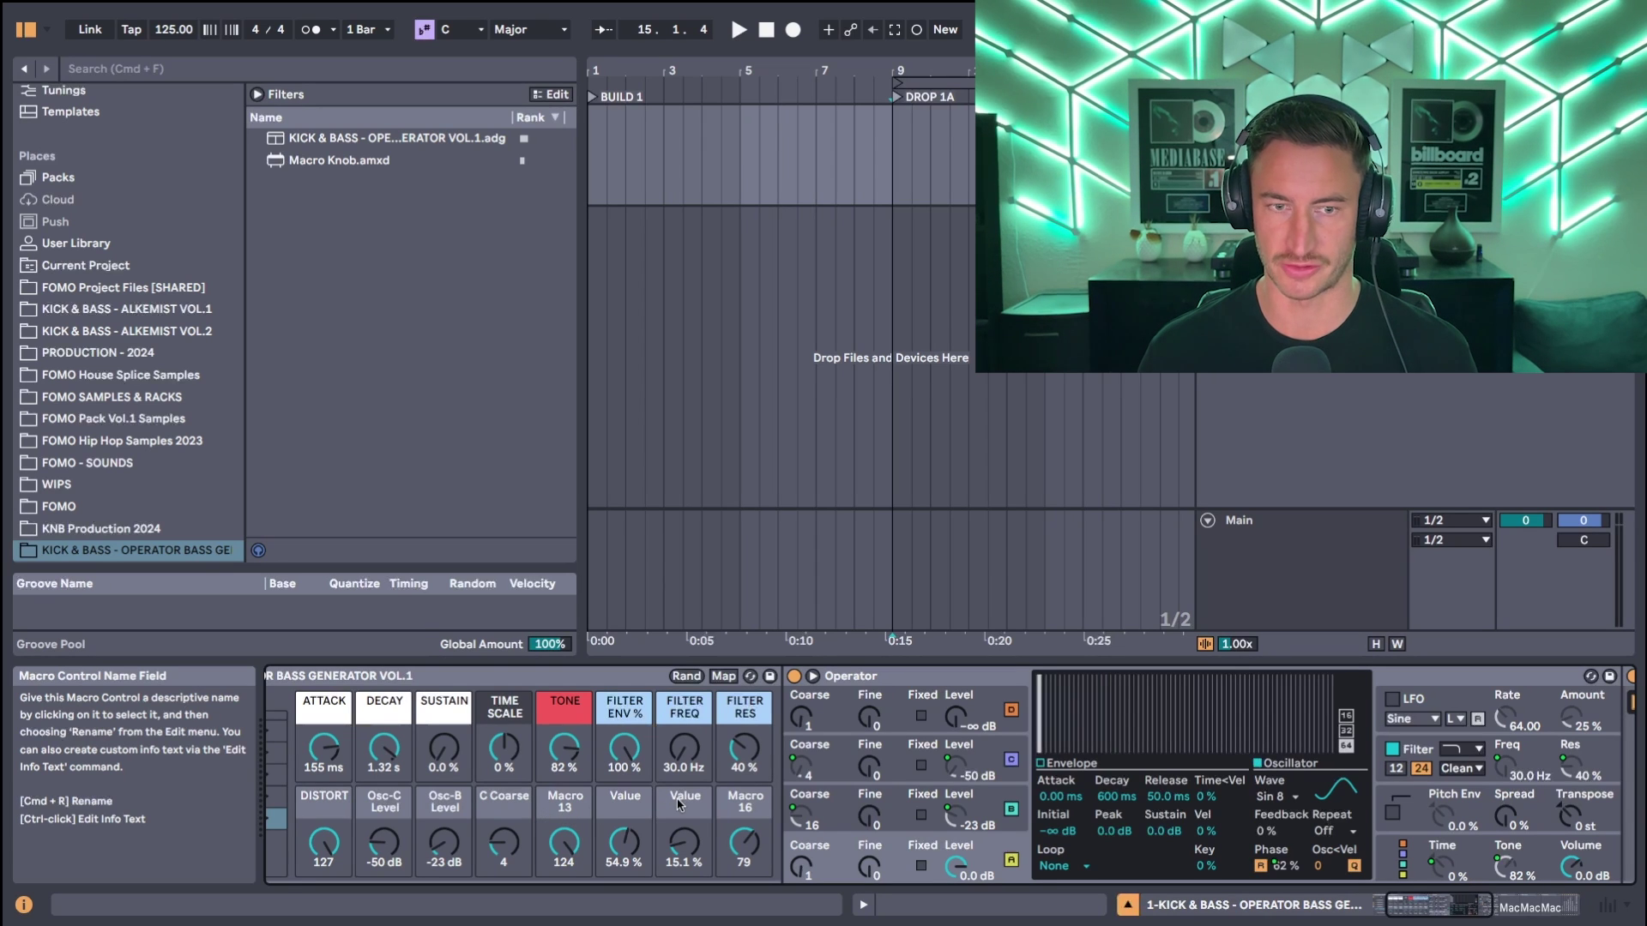
# Step: Randomize the rack's sixteen macros over and over to generate new Operator waveform, coarse and level settings
pyautogui.hscroll(1, 678, 805)
pyautogui.click(682, 676)
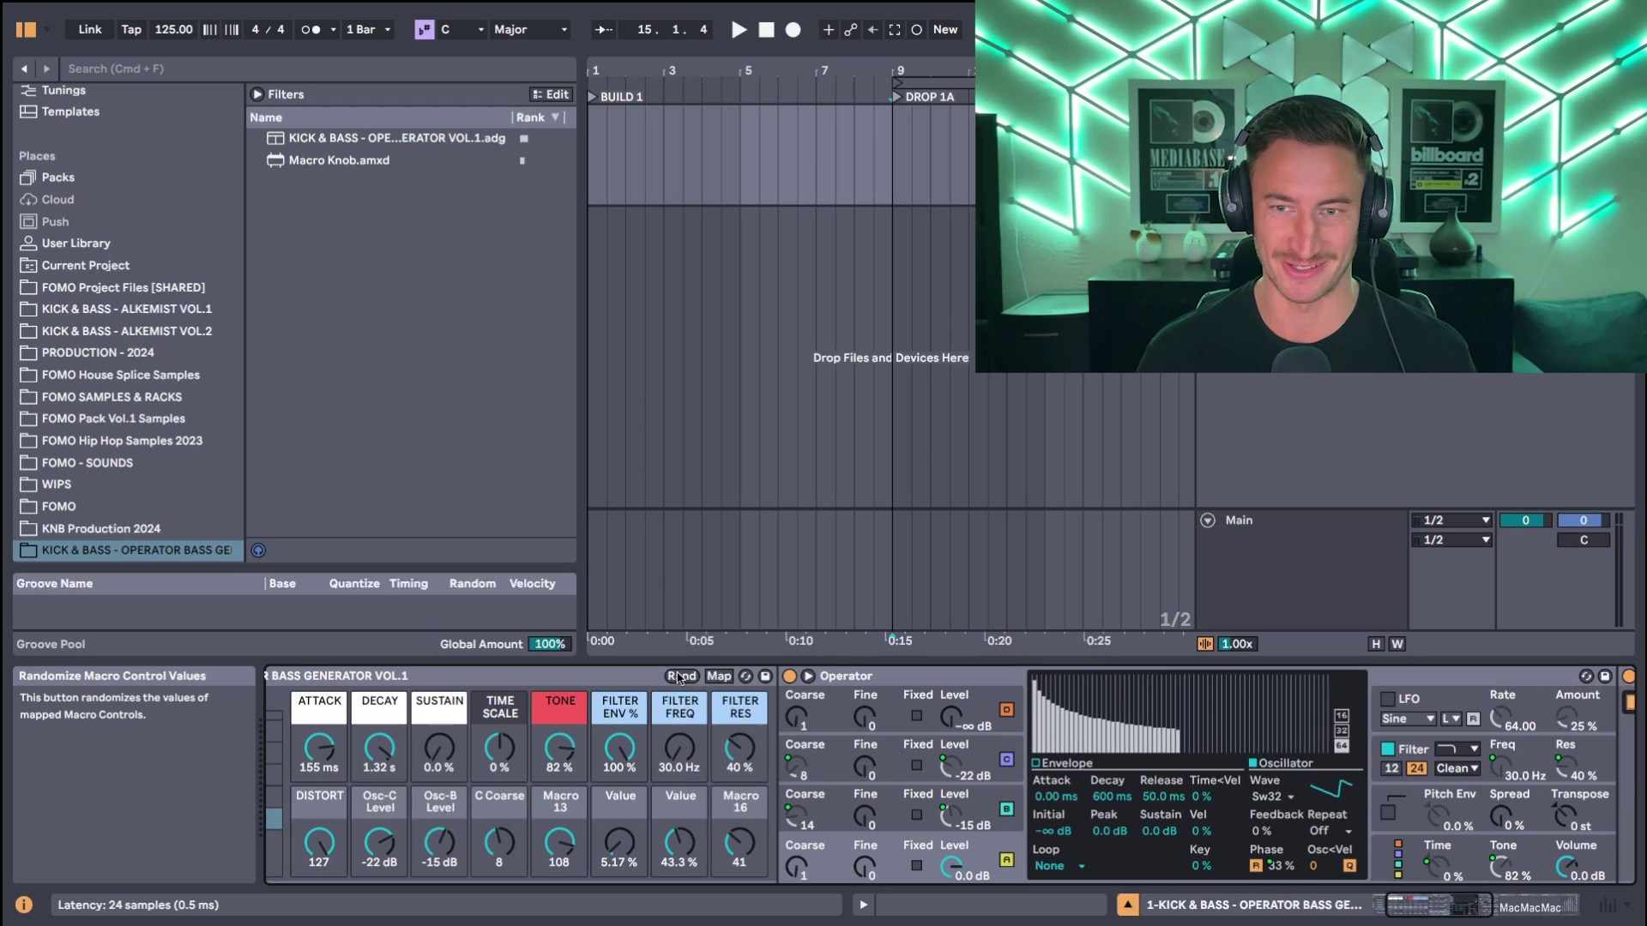
pyautogui.click(682, 677)
pyautogui.click(682, 677)
pyautogui.click(682, 676)
pyautogui.click(682, 677)
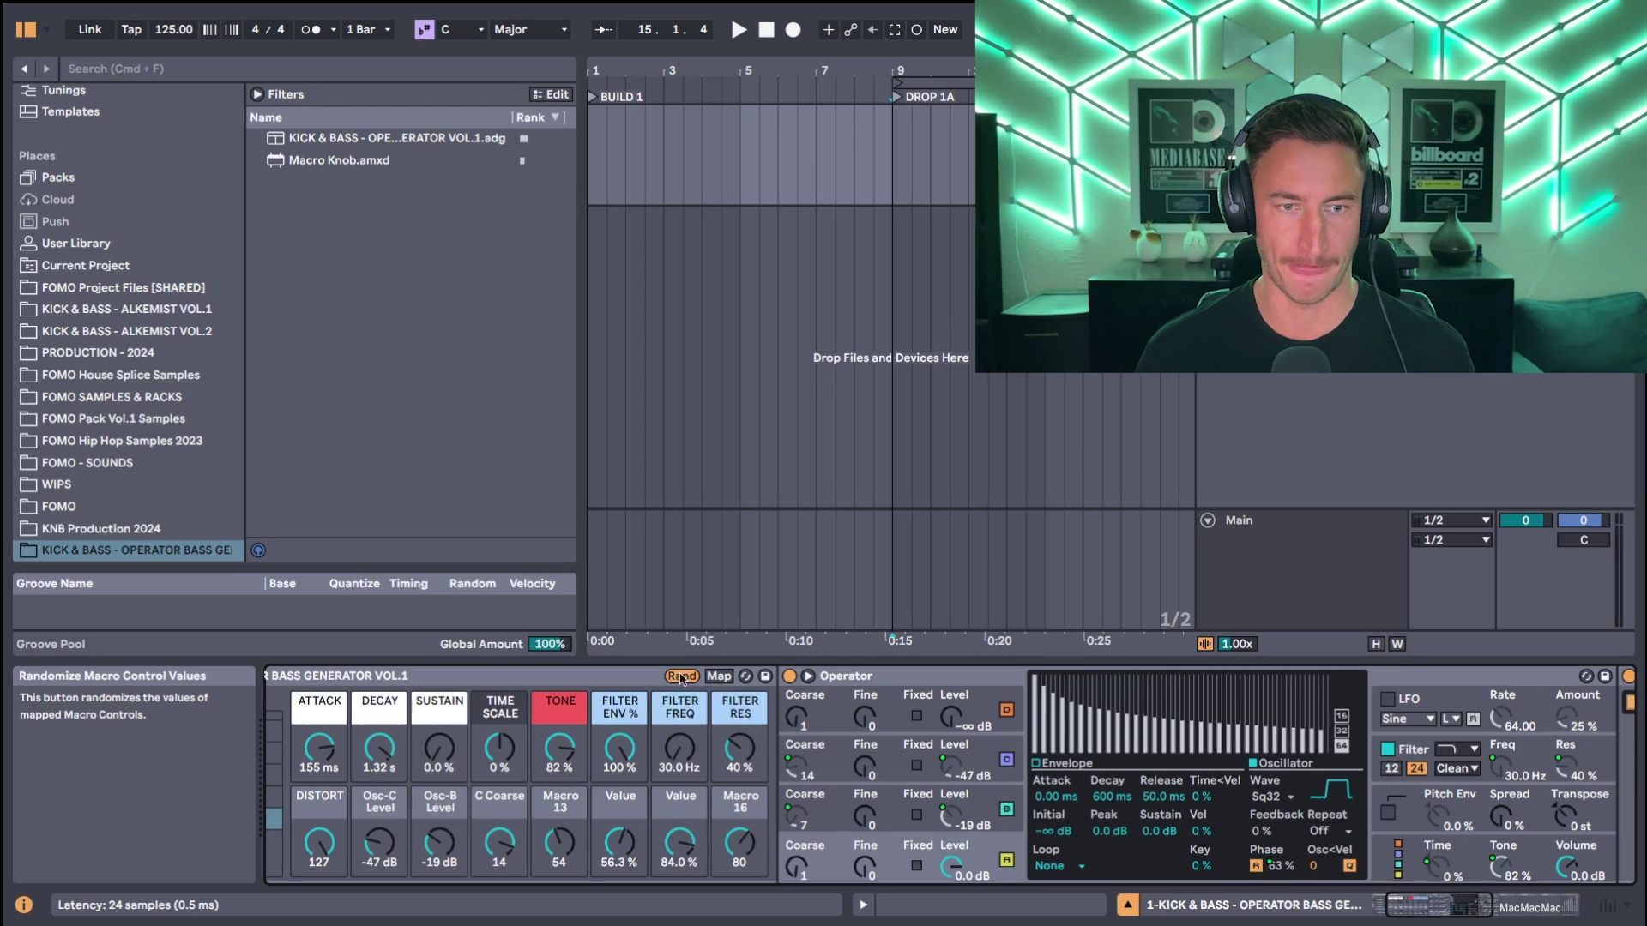
pyautogui.click(682, 677)
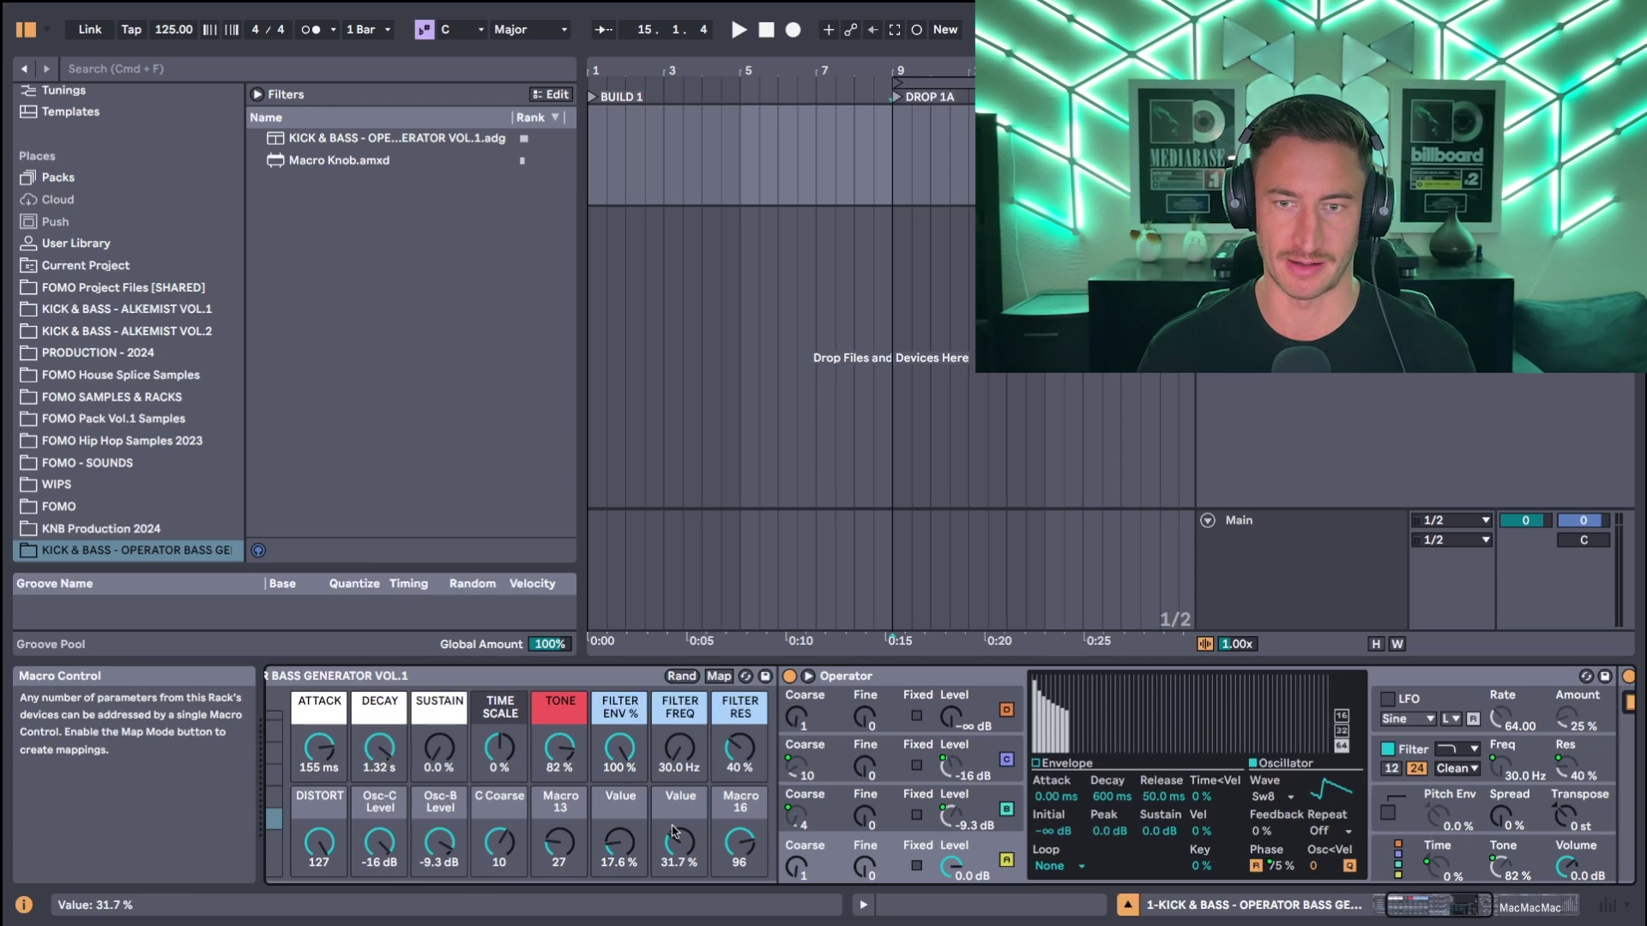
pyautogui.click(681, 676)
pyautogui.click(682, 678)
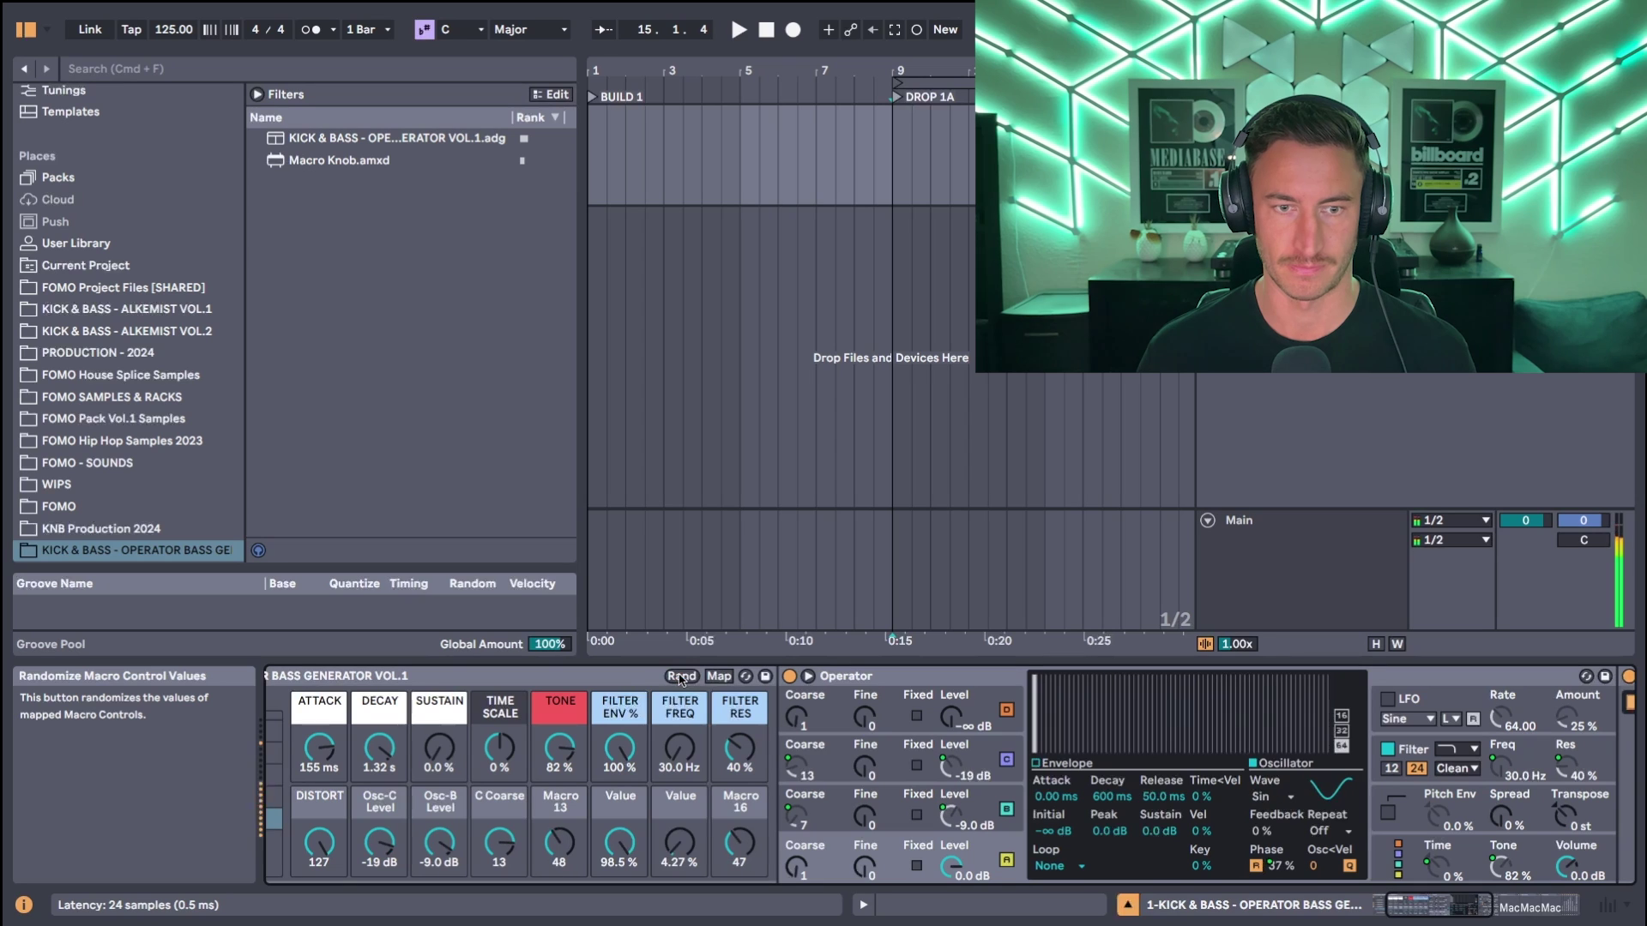
pyautogui.click(682, 678)
pyautogui.click(682, 678)
pyautogui.click(682, 678)
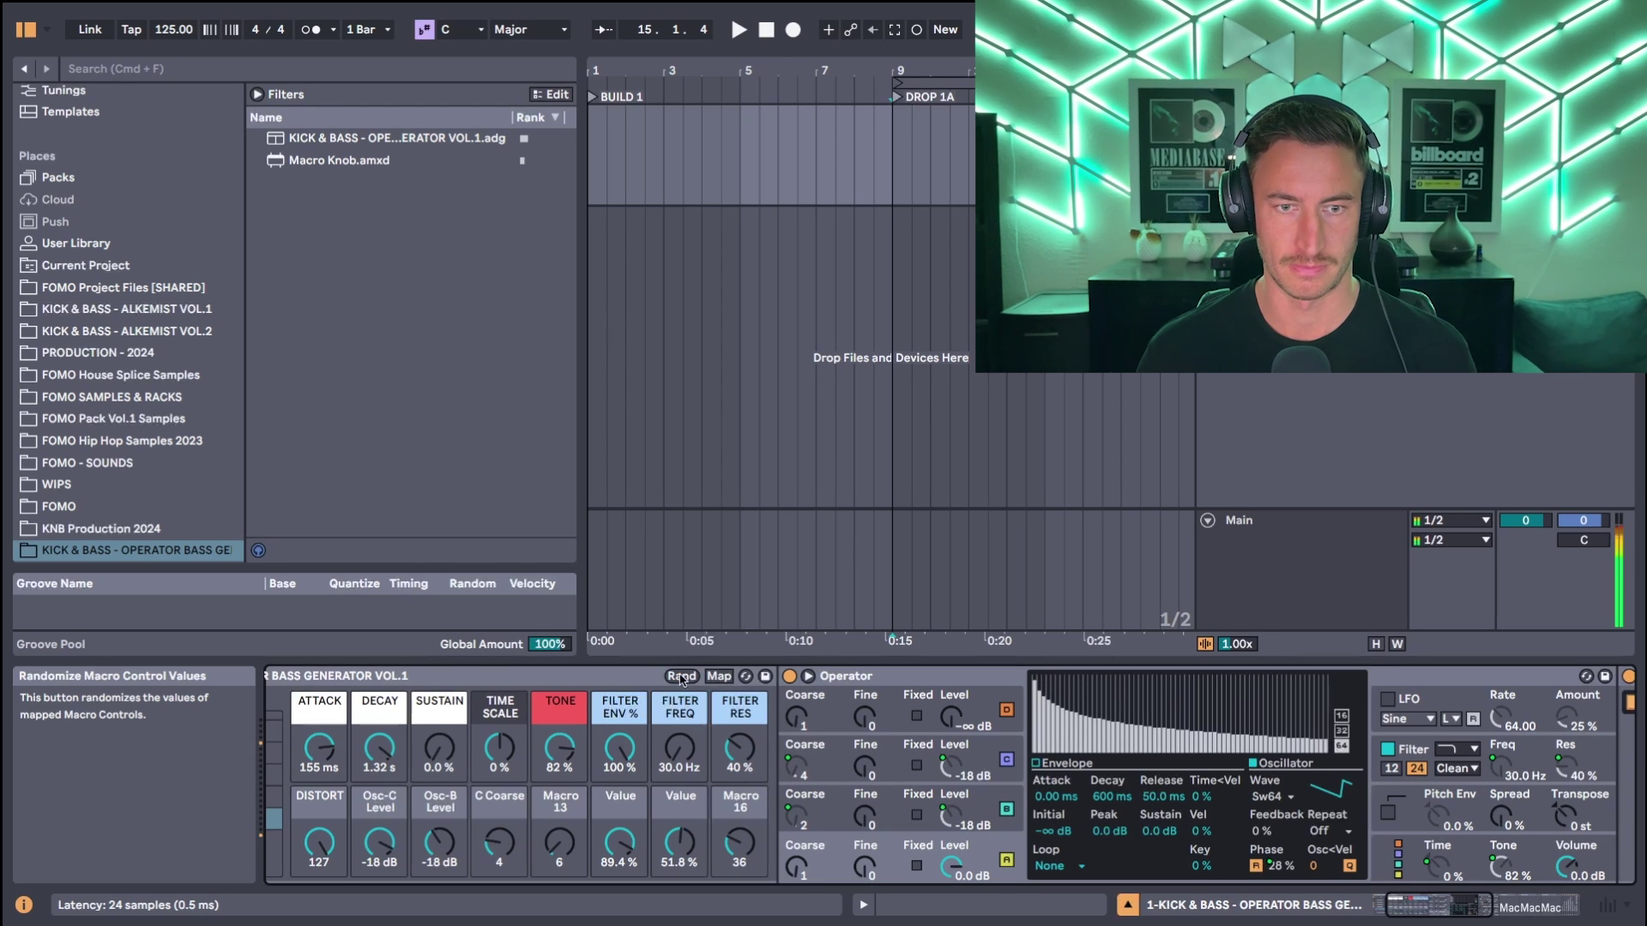
pyautogui.click(682, 678)
pyautogui.click(682, 679)
pyautogui.click(682, 678)
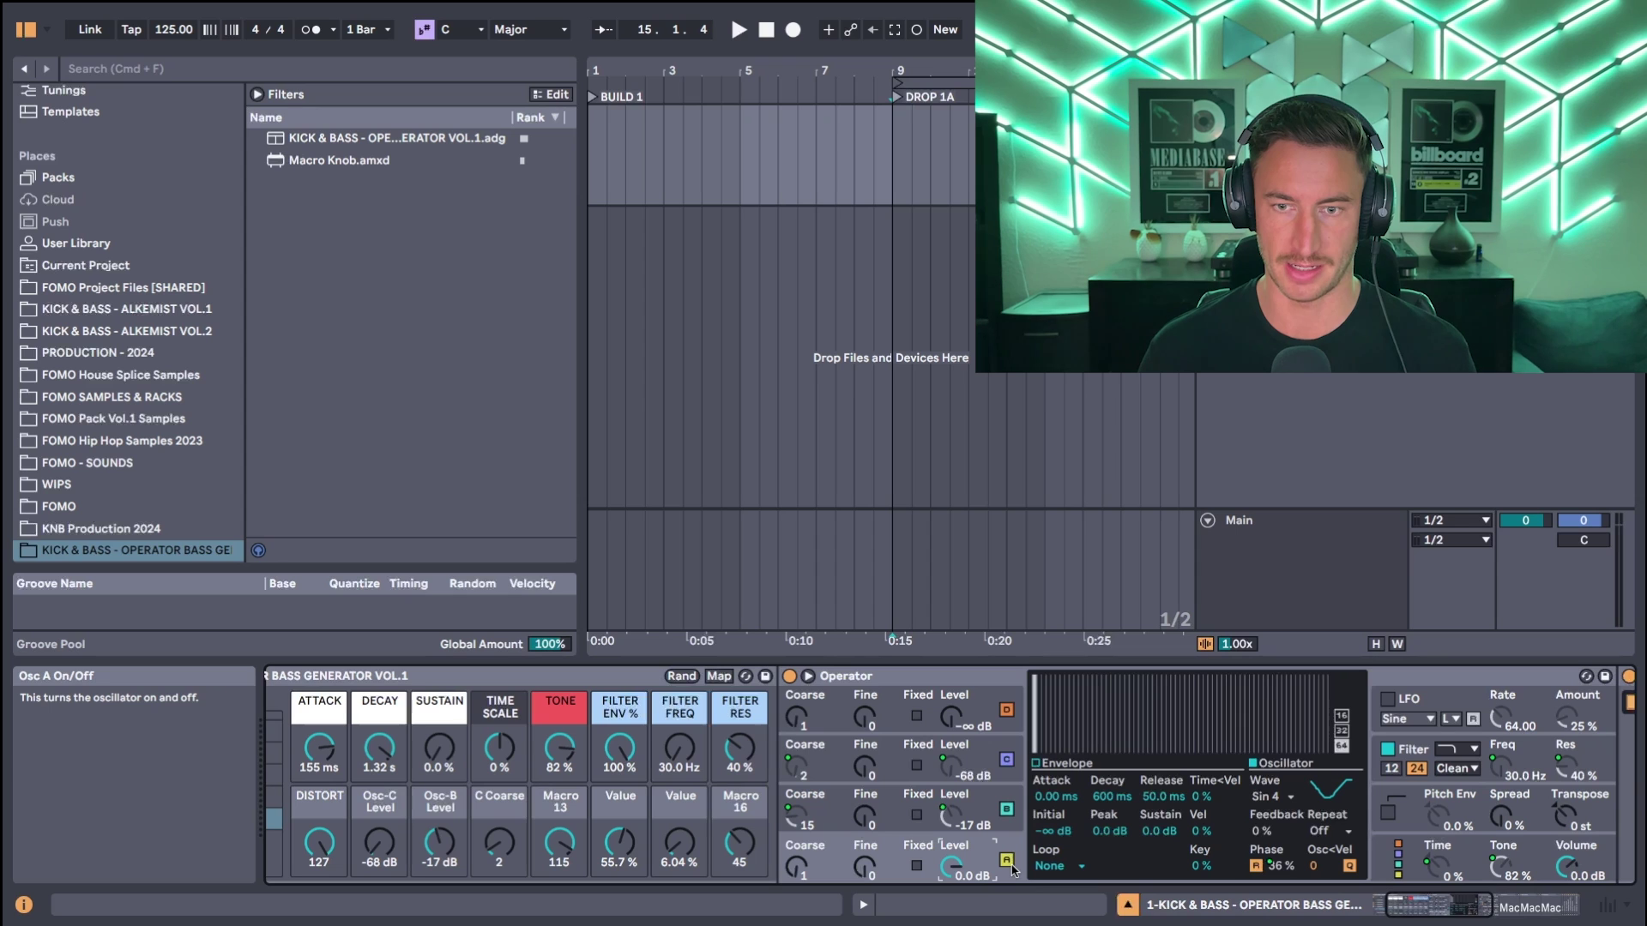
# Step: Display Operator's oscillator B and oscillator C settings in turn, and randomize the macros repeatedly with oscillator C shown
pyautogui.click(936, 832)
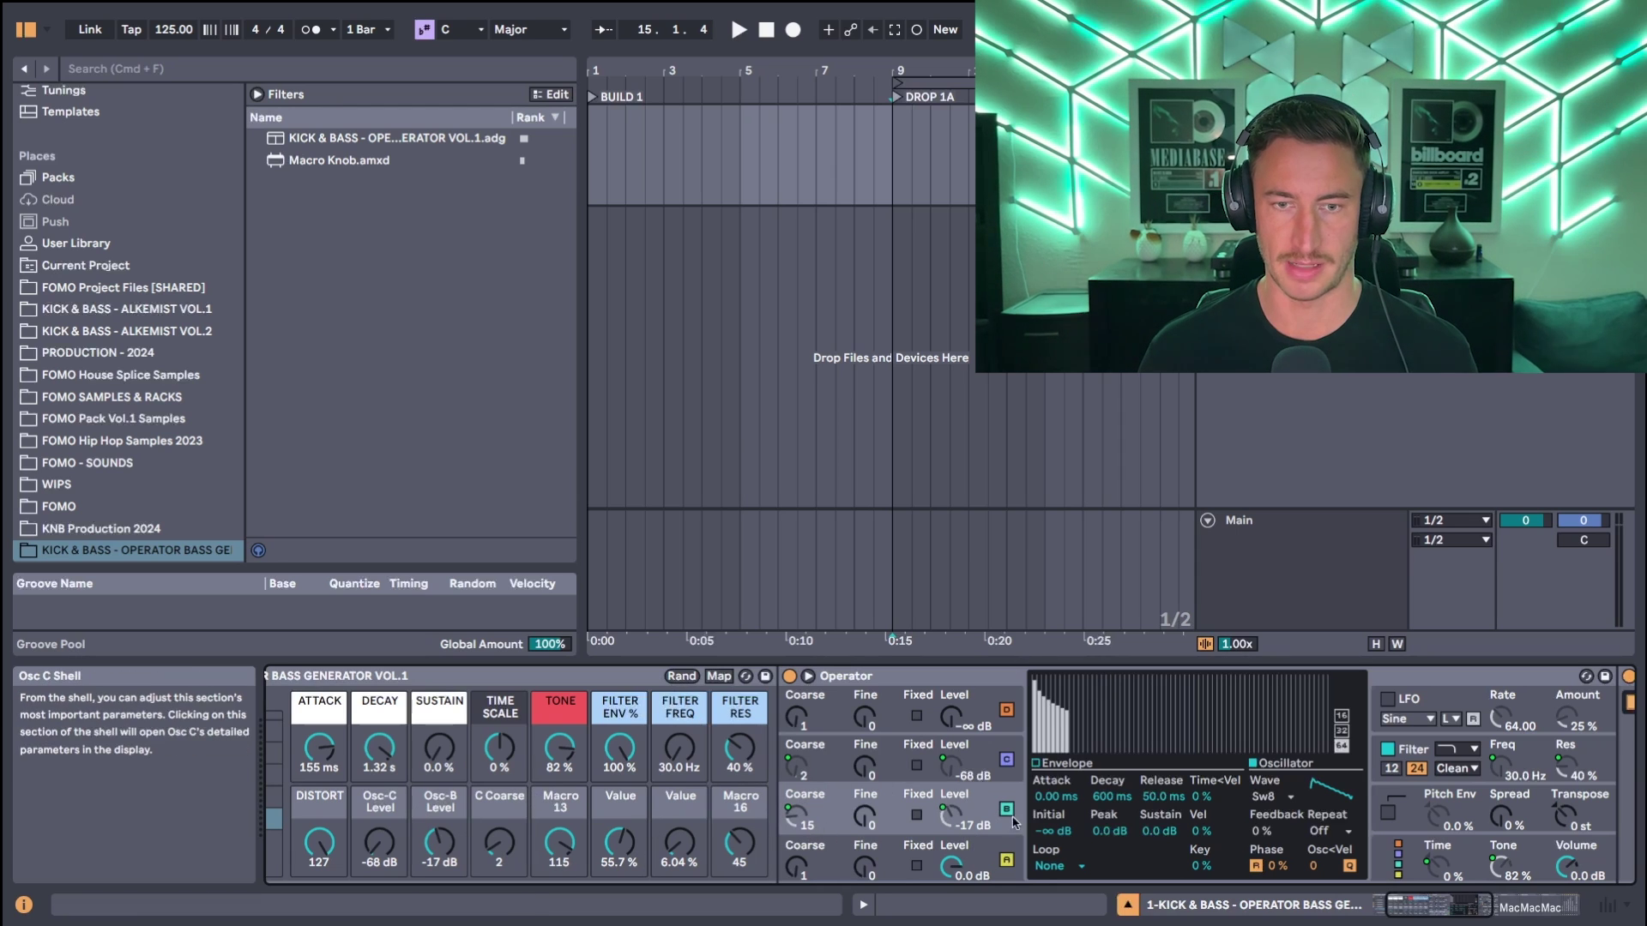
pyautogui.click(995, 750)
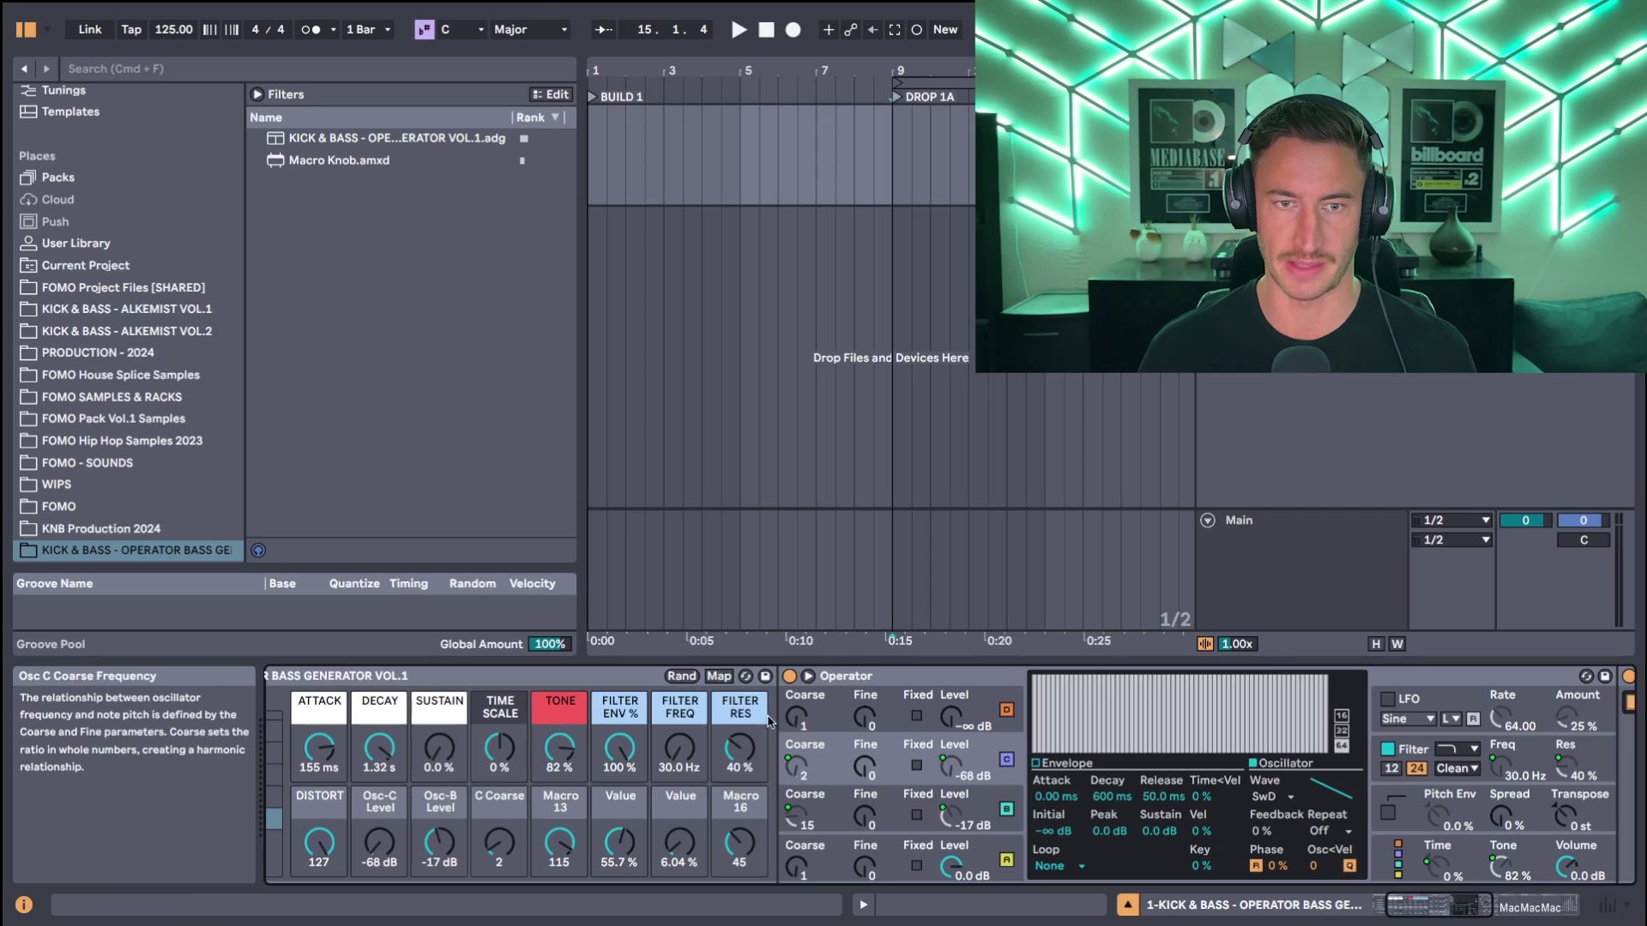
pyautogui.click(681, 680)
pyautogui.click(680, 680)
pyautogui.click(680, 681)
pyautogui.click(678, 677)
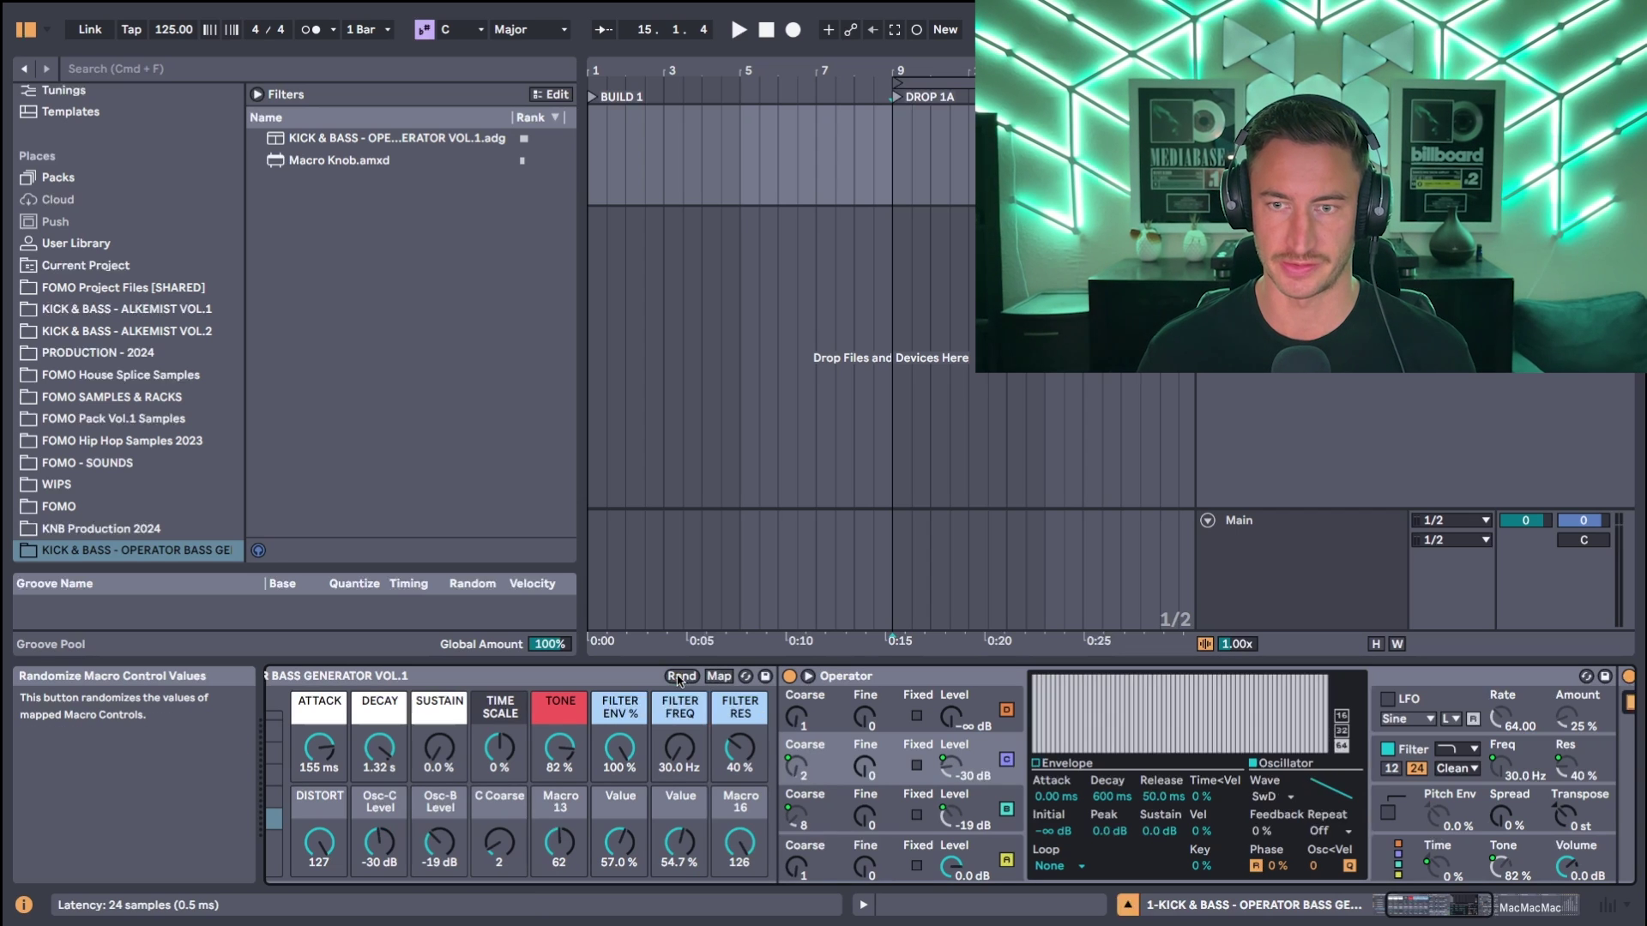
pyautogui.click(678, 678)
pyautogui.click(679, 678)
pyautogui.click(678, 678)
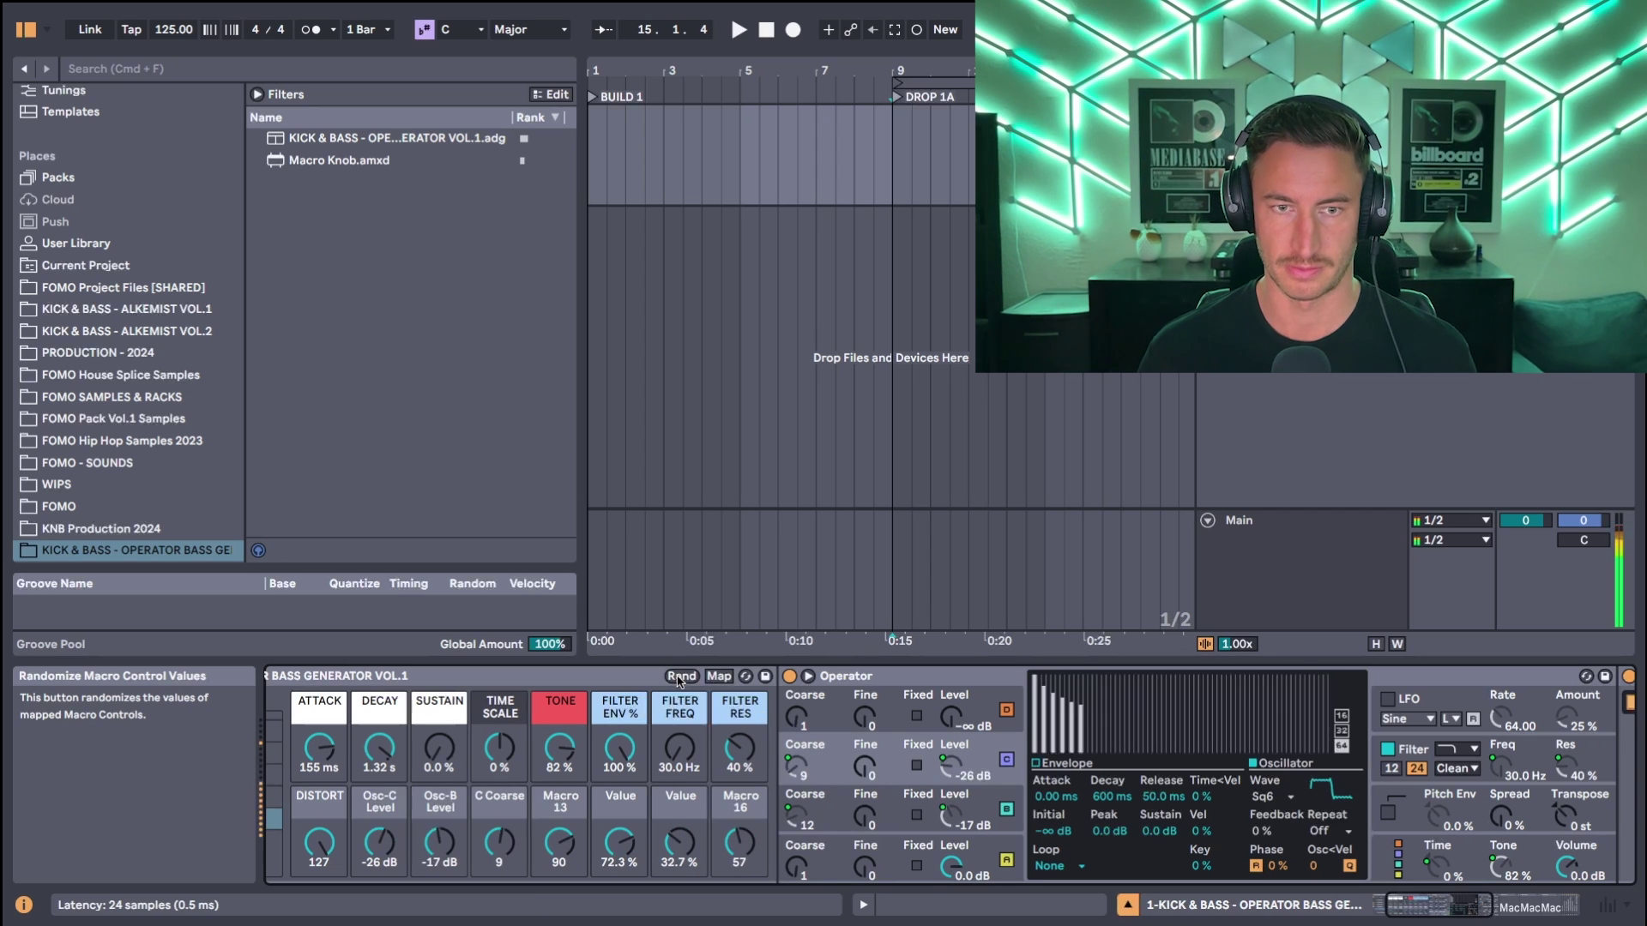
pyautogui.click(678, 678)
pyautogui.click(679, 677)
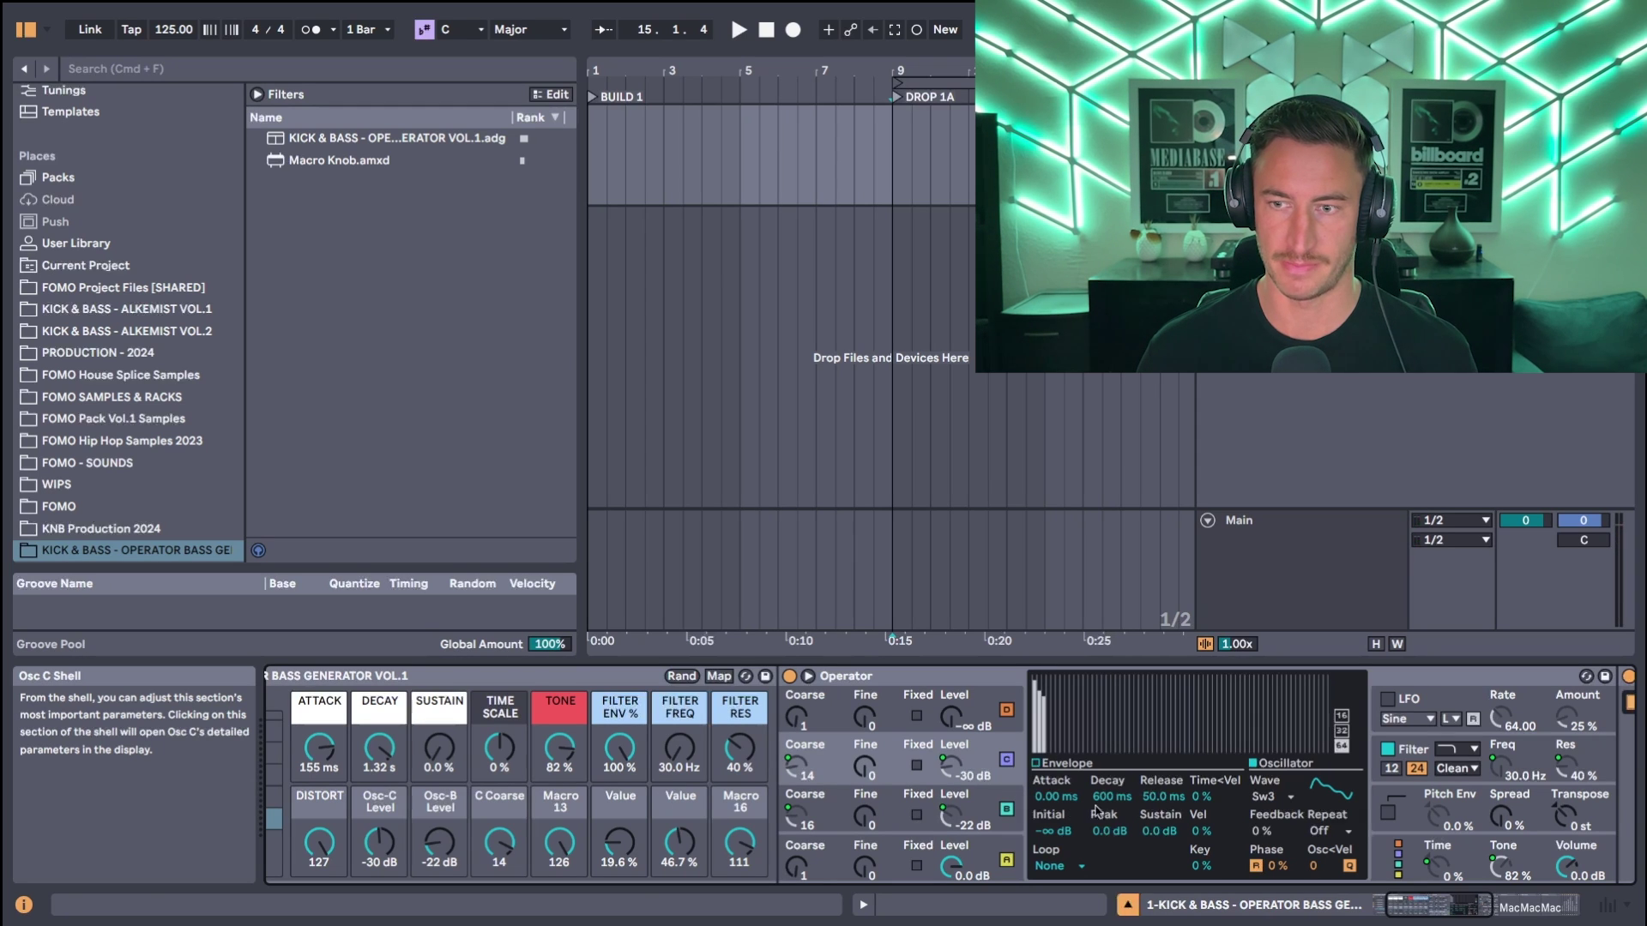
# Step: Select the Macro Knob device mapped to Osc-B Wave beside Operator
pyautogui.hscroll(5, 1140, 802)
pyautogui.hscroll(5, 1212, 802)
pyautogui.click(1212, 701)
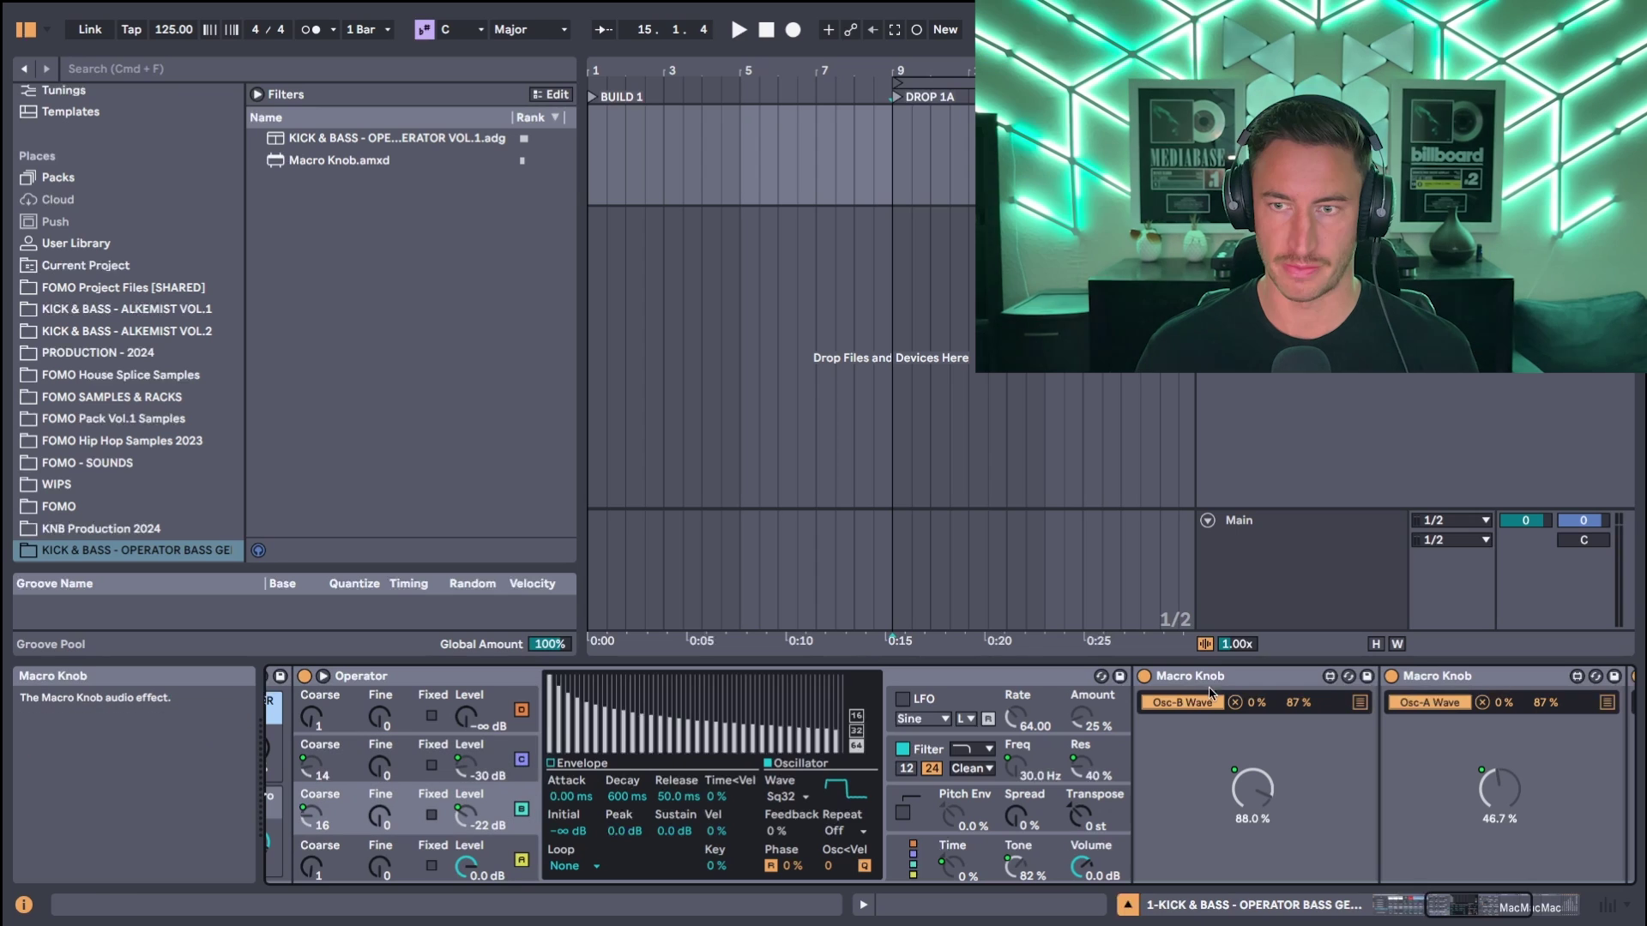
pyautogui.click(1209, 678)
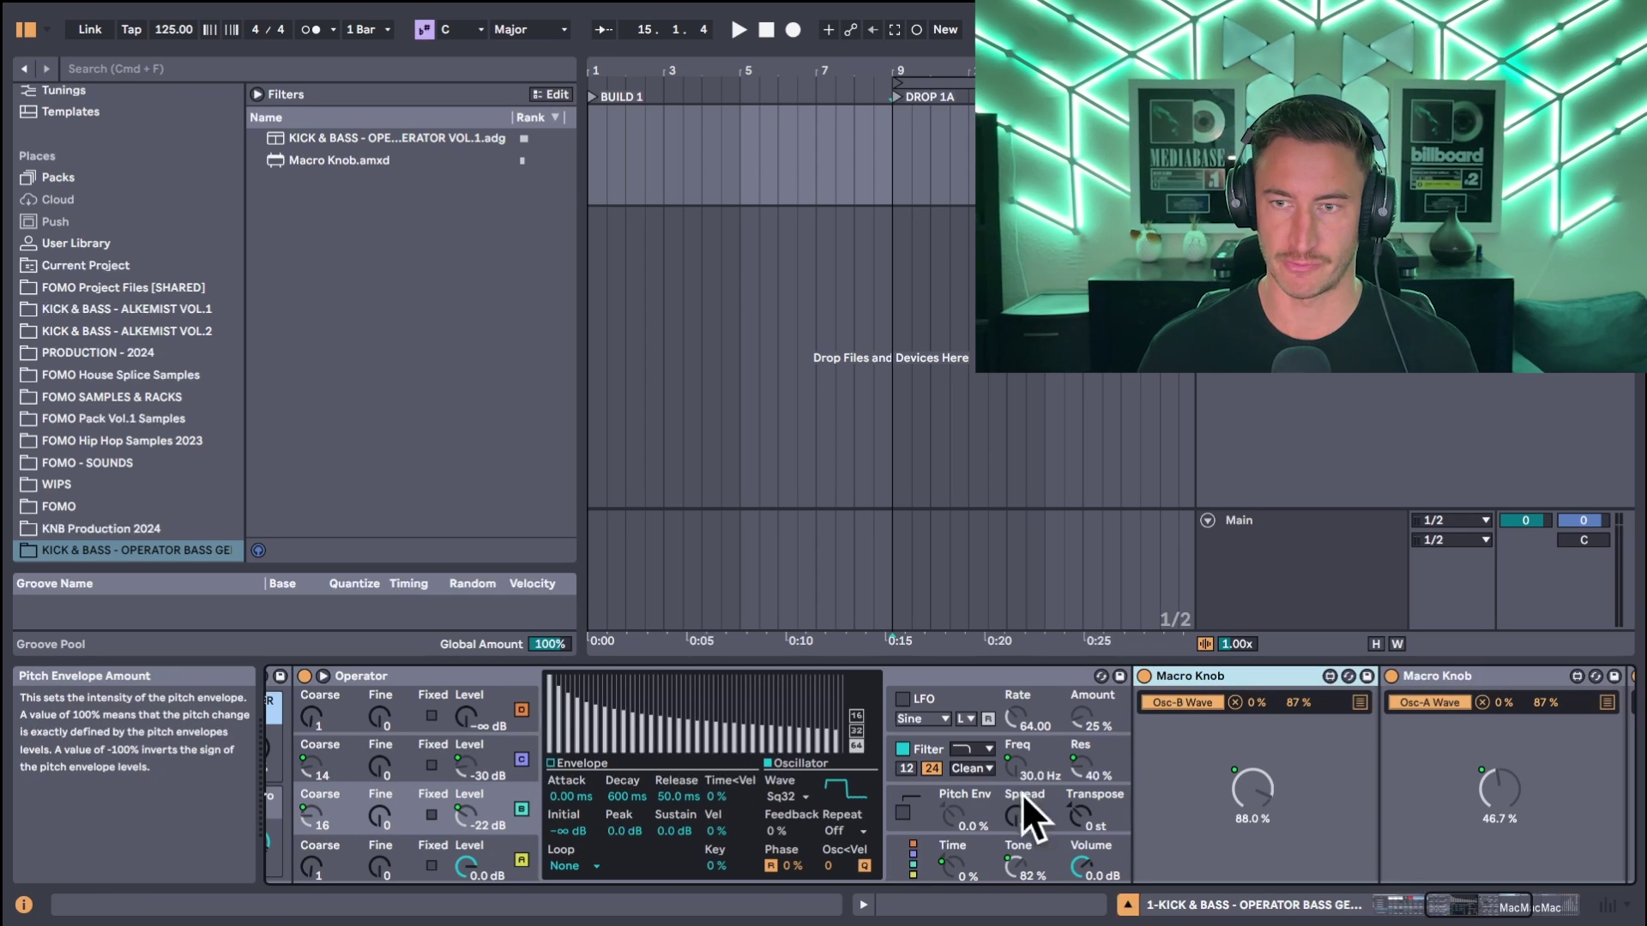
# Step: Examine the mapping options and the list of available waveforms for Operator's oscillator D Wave parameter, leaving the waveform as it is
pyautogui.hscroll(-3, 855, 795)
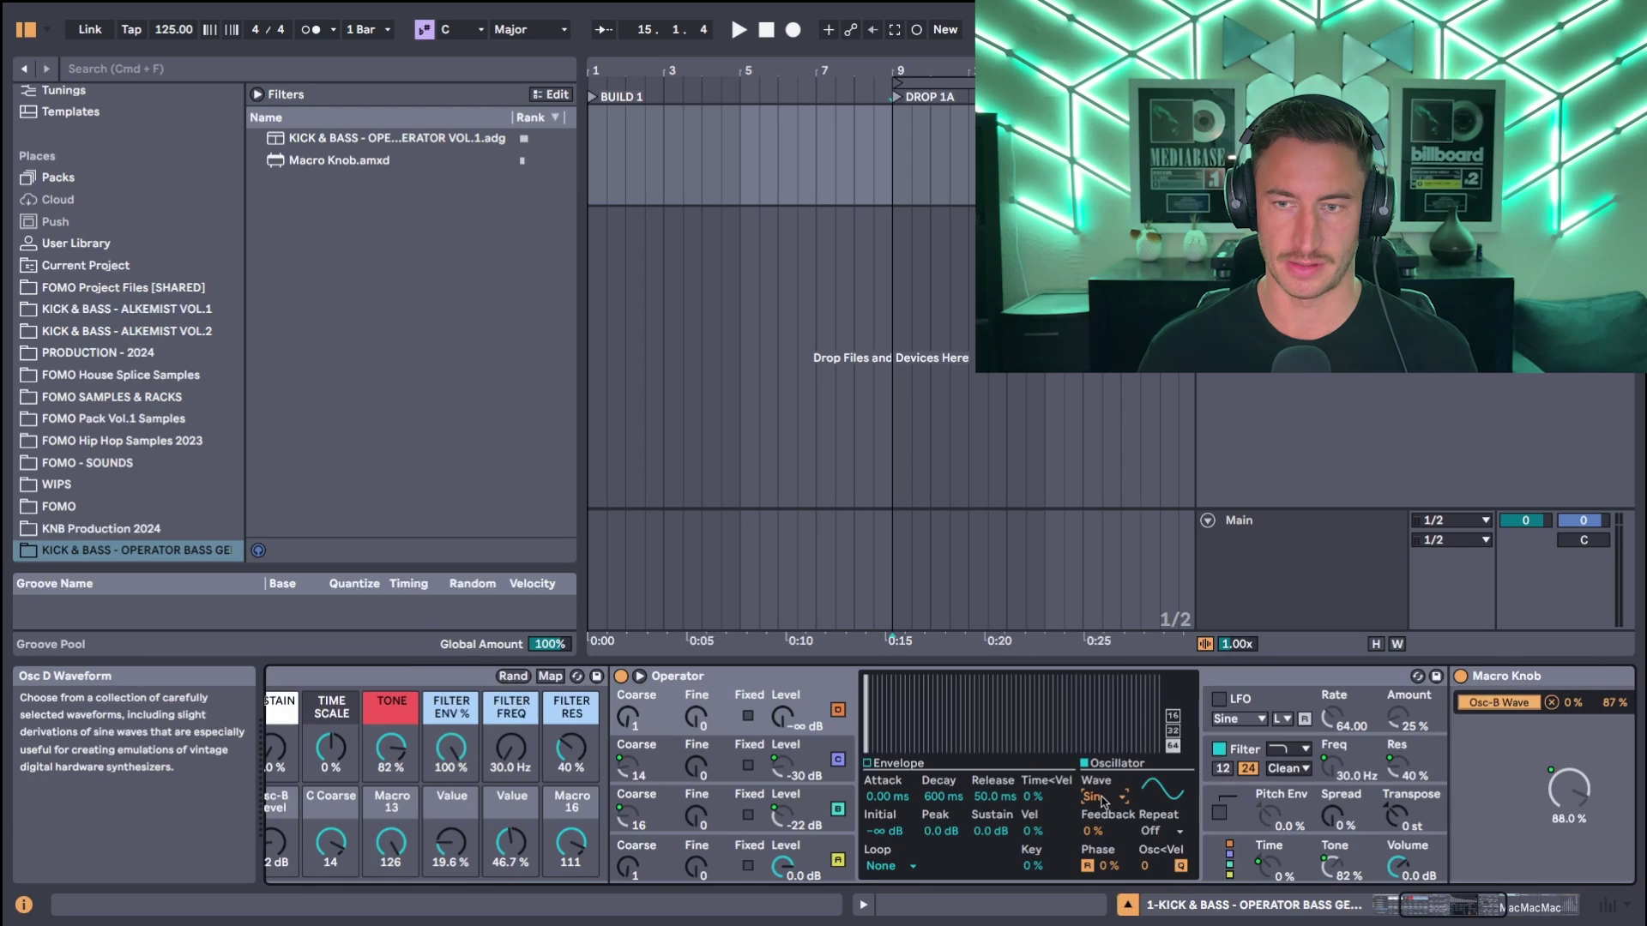
pyautogui.rightClick(1104, 800)
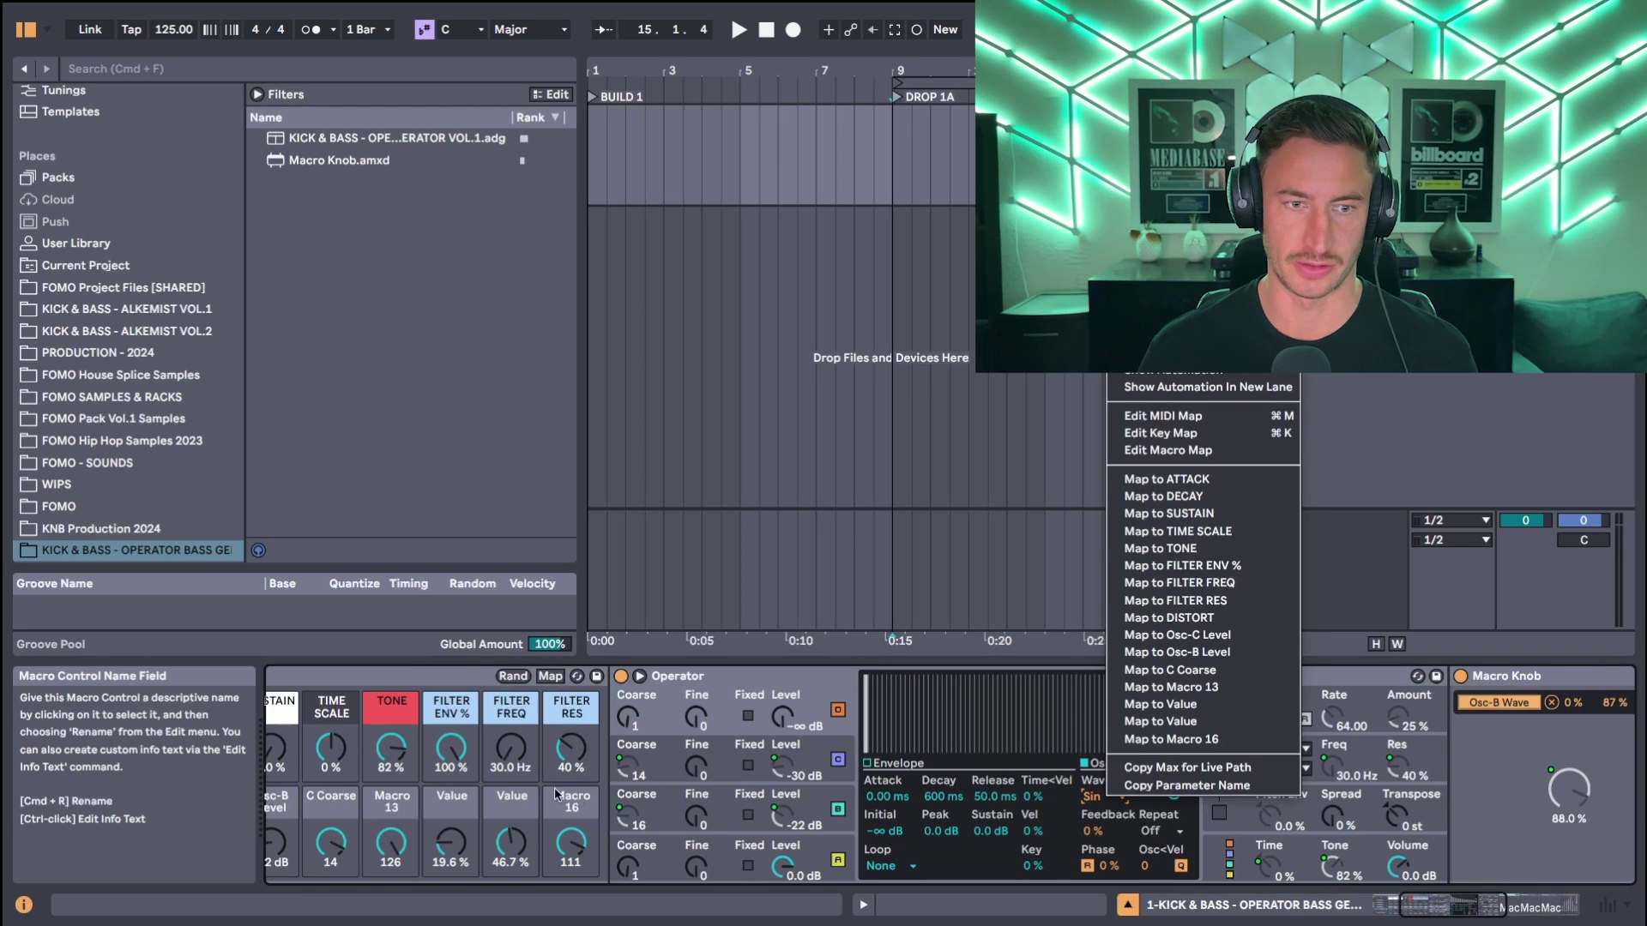
pyautogui.click(1129, 817)
pyautogui.hscroll(1, 1114, 811)
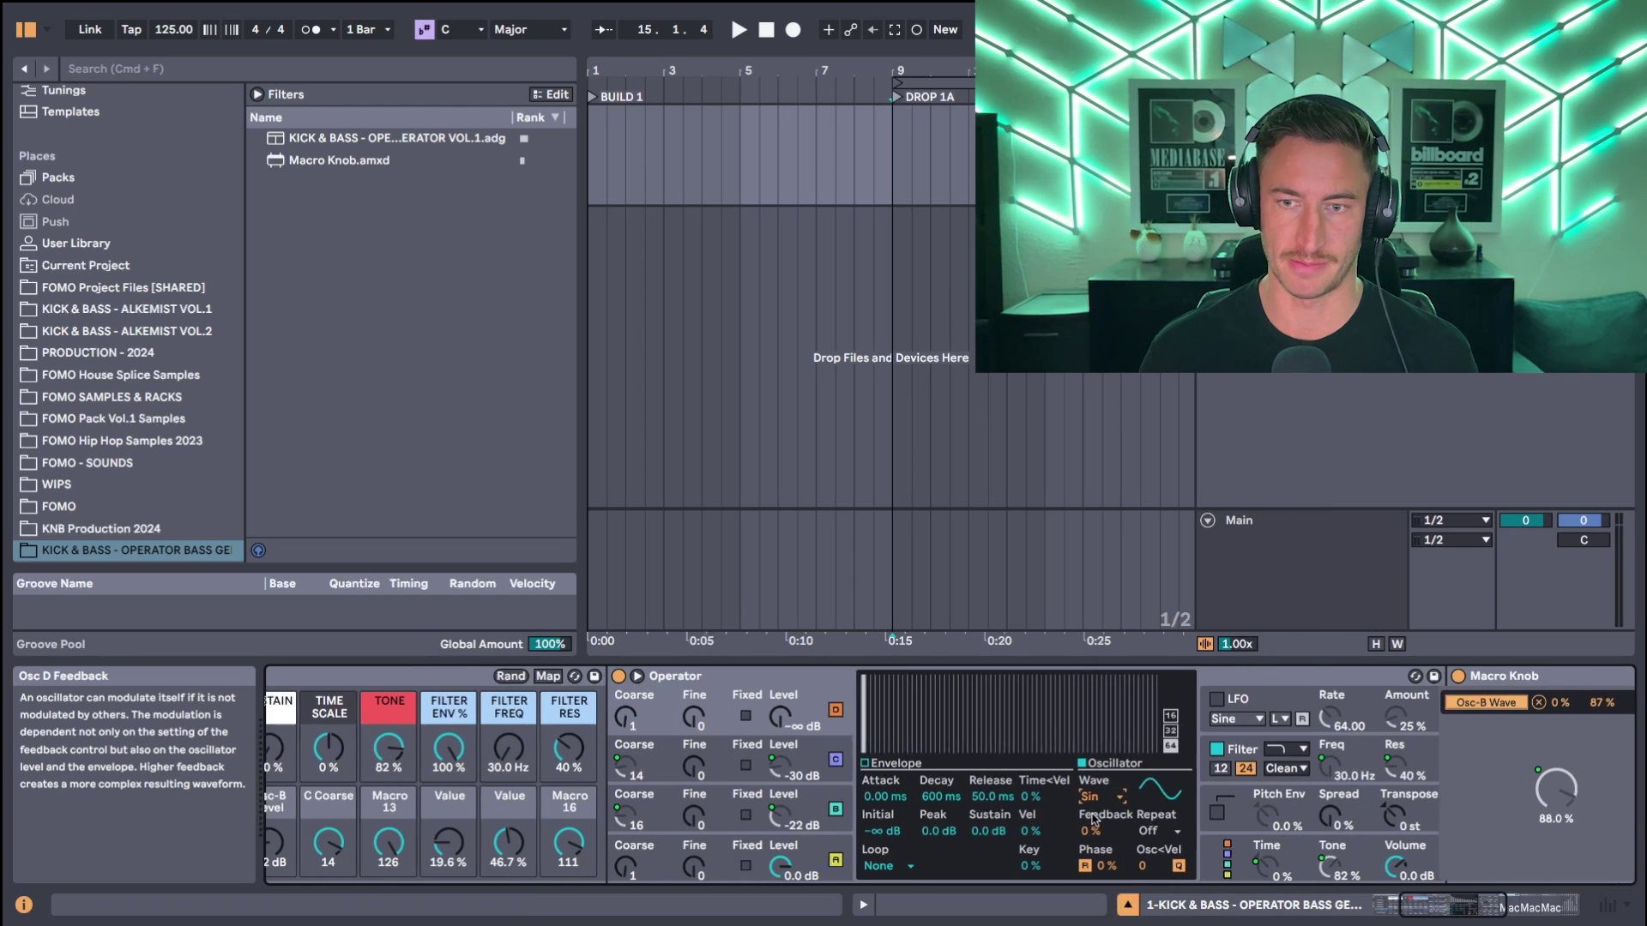
pyautogui.hscroll(3, 1010, 799)
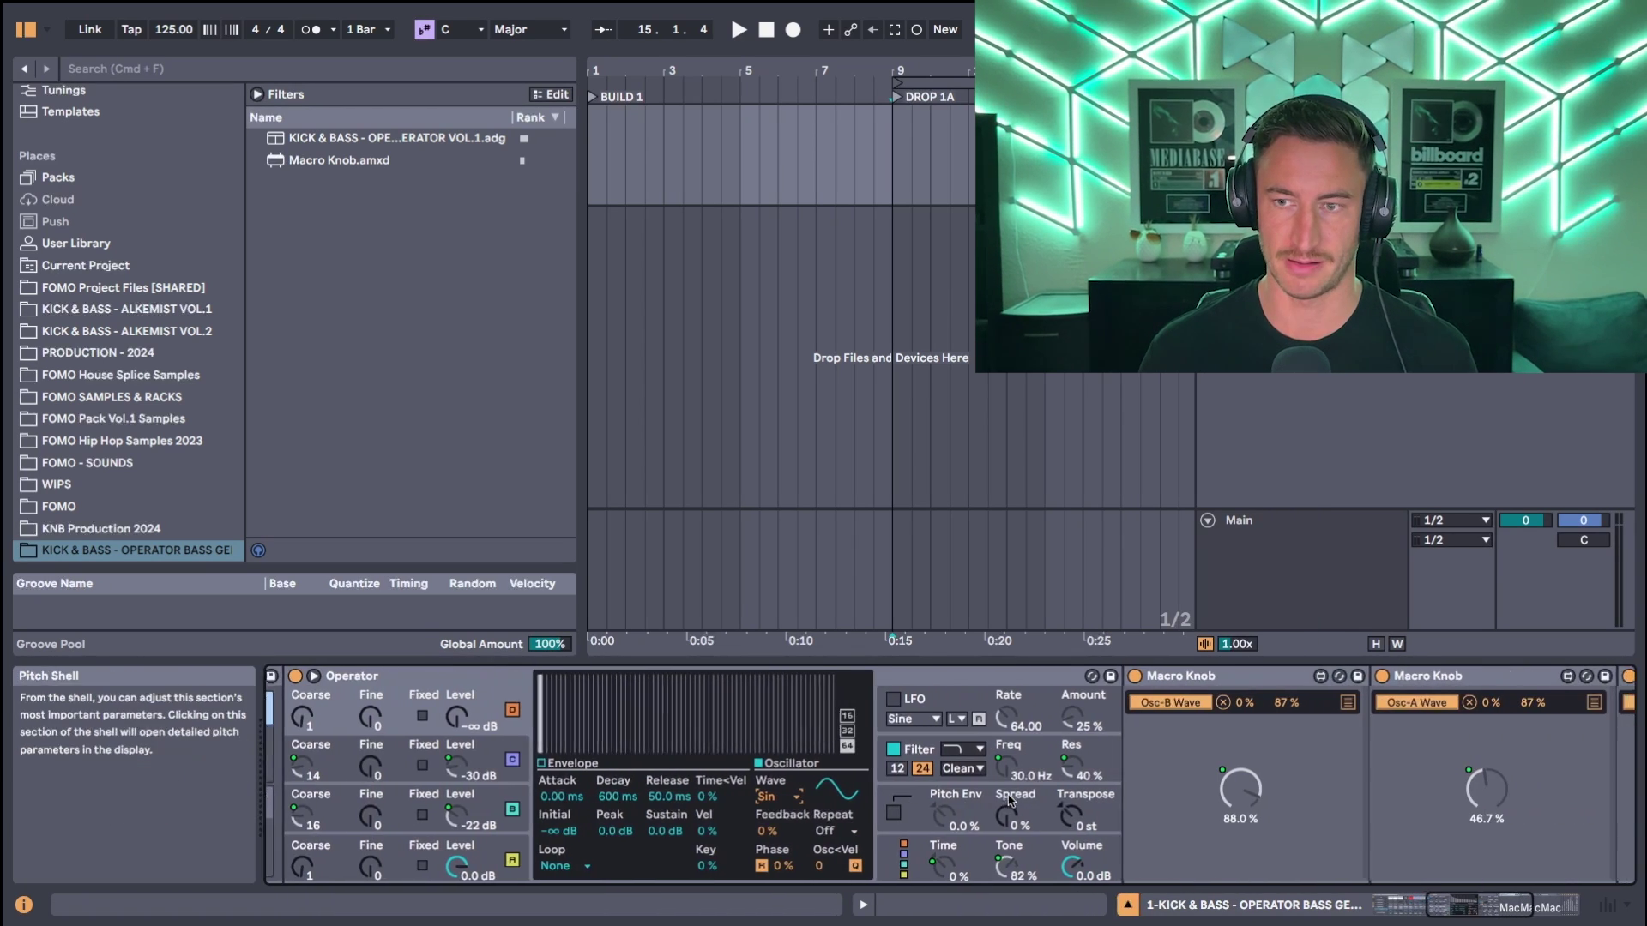
pyautogui.click(759, 798)
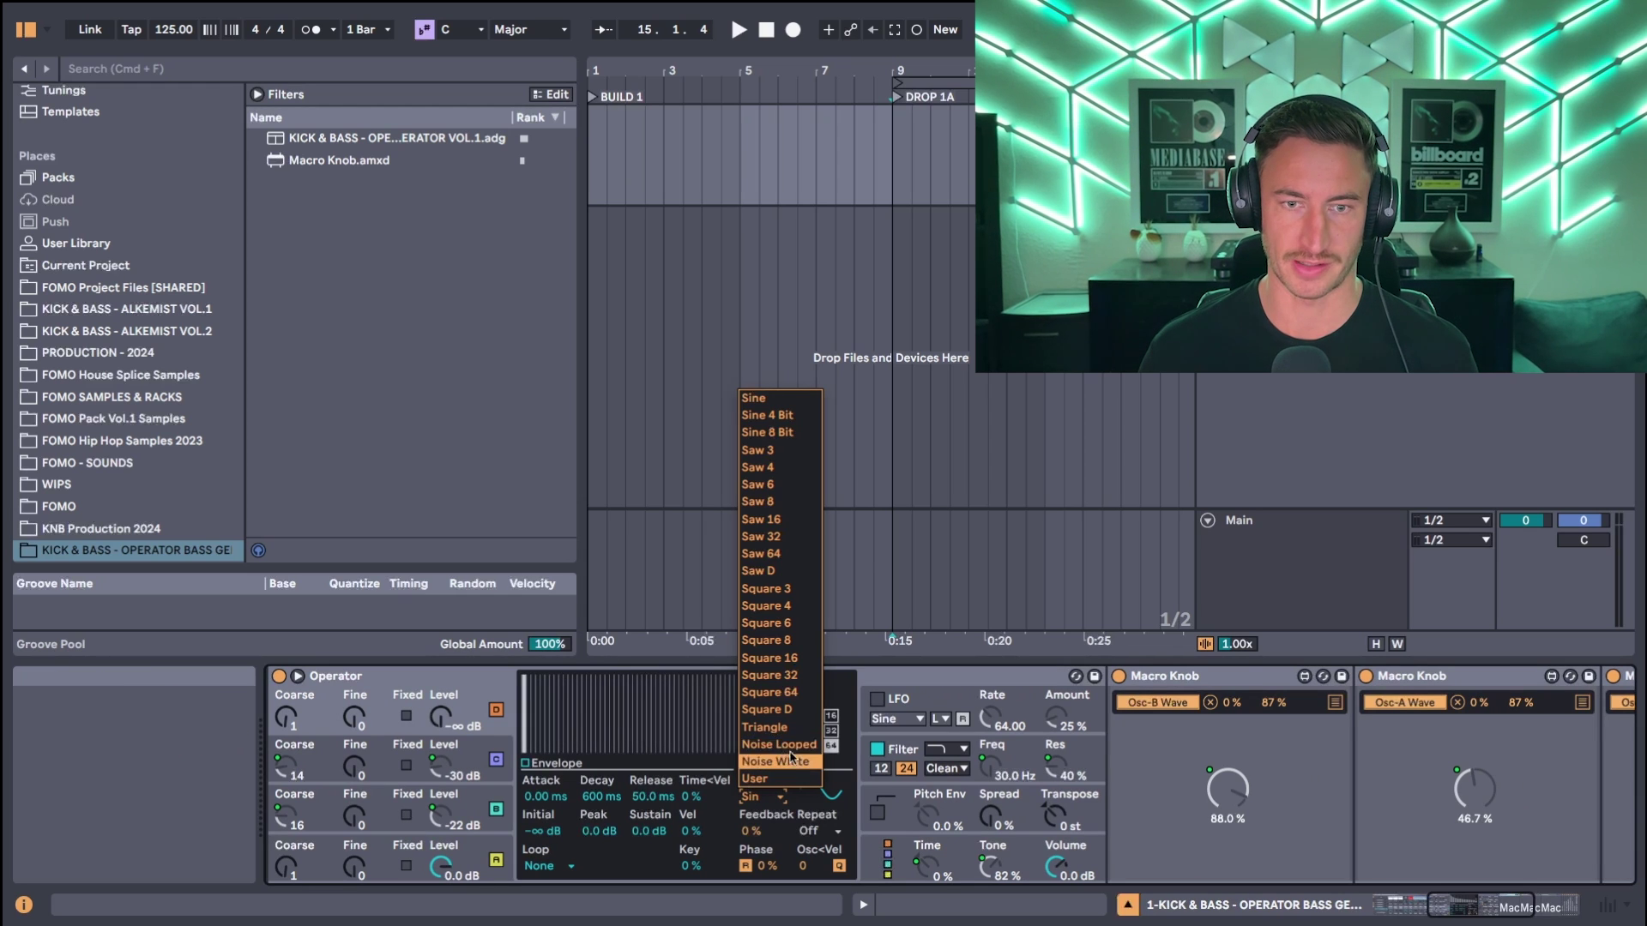
pyautogui.click(788, 817)
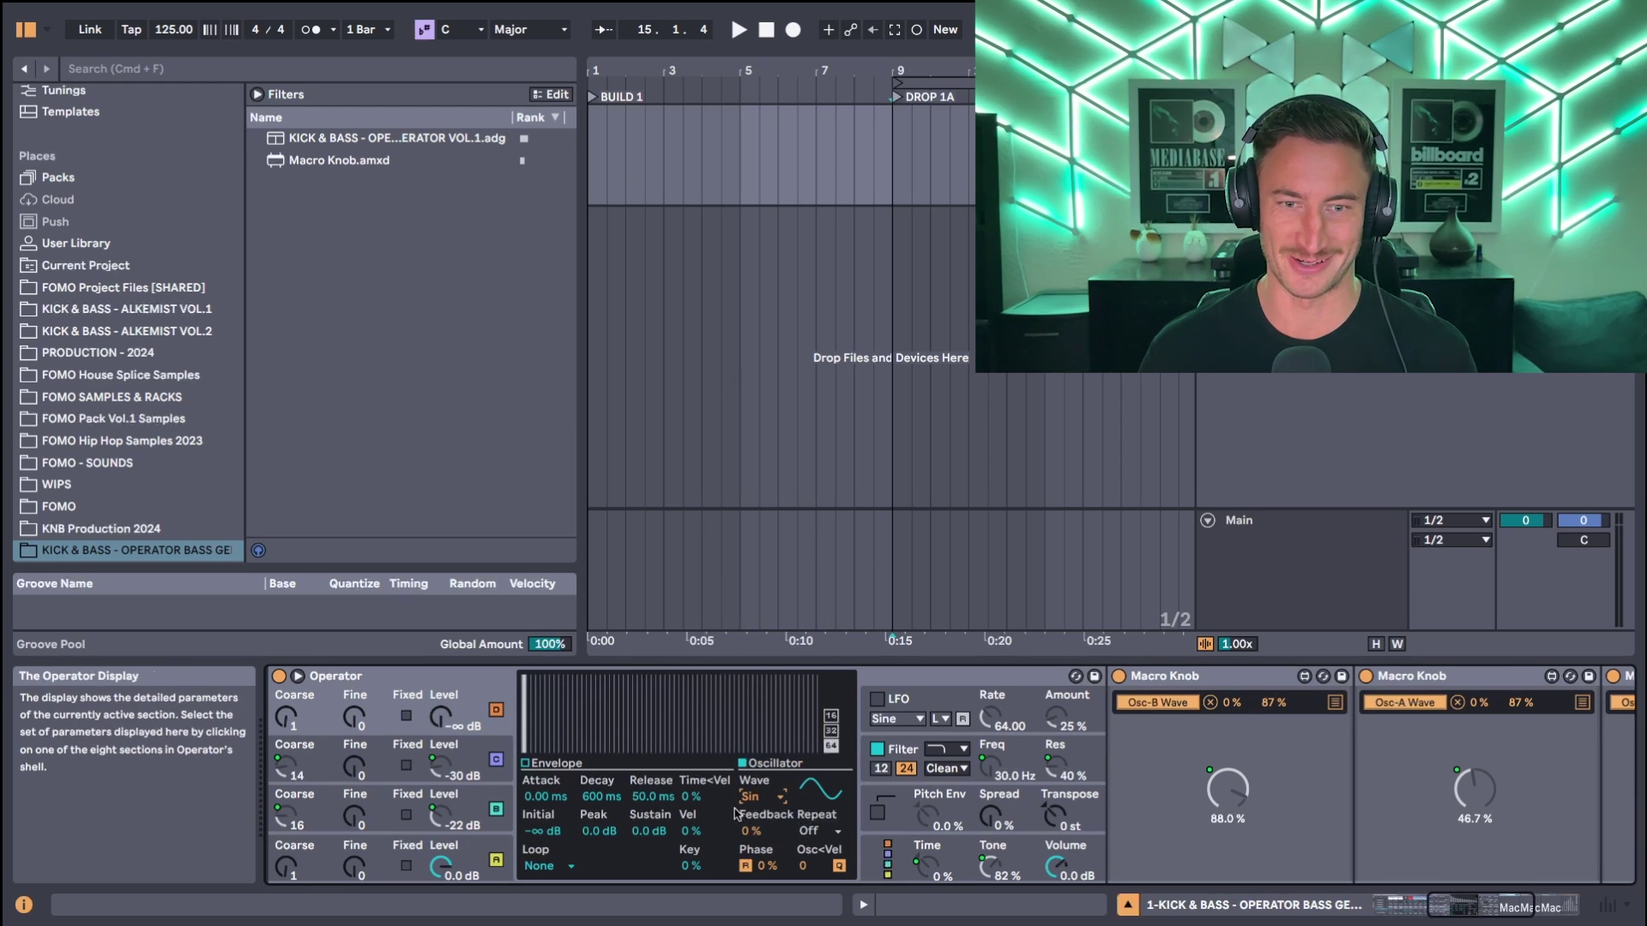
# Step: Return to the Osc-B Wave Macro Knob device and select it
pyautogui.hscroll(3, 918, 838)
pyautogui.hscroll(2, 918, 837)
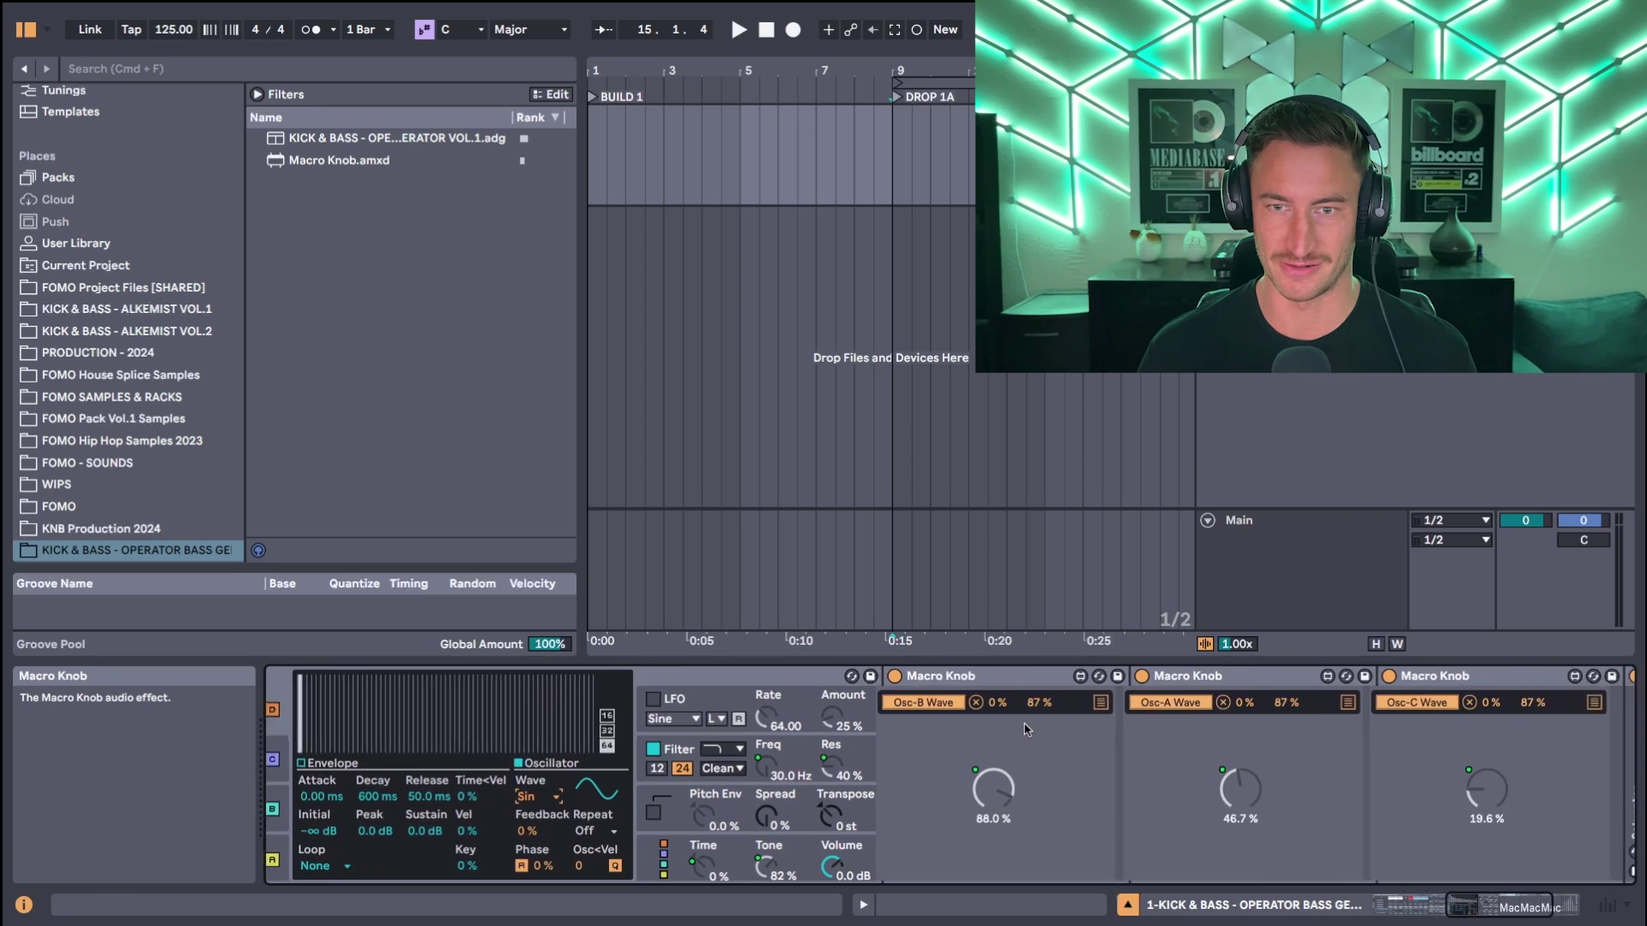
pyautogui.click(922, 676)
# Step: Display Operator's oscillator B settings and randomize the rack's macros once
pyautogui.hscroll(-7, 922, 755)
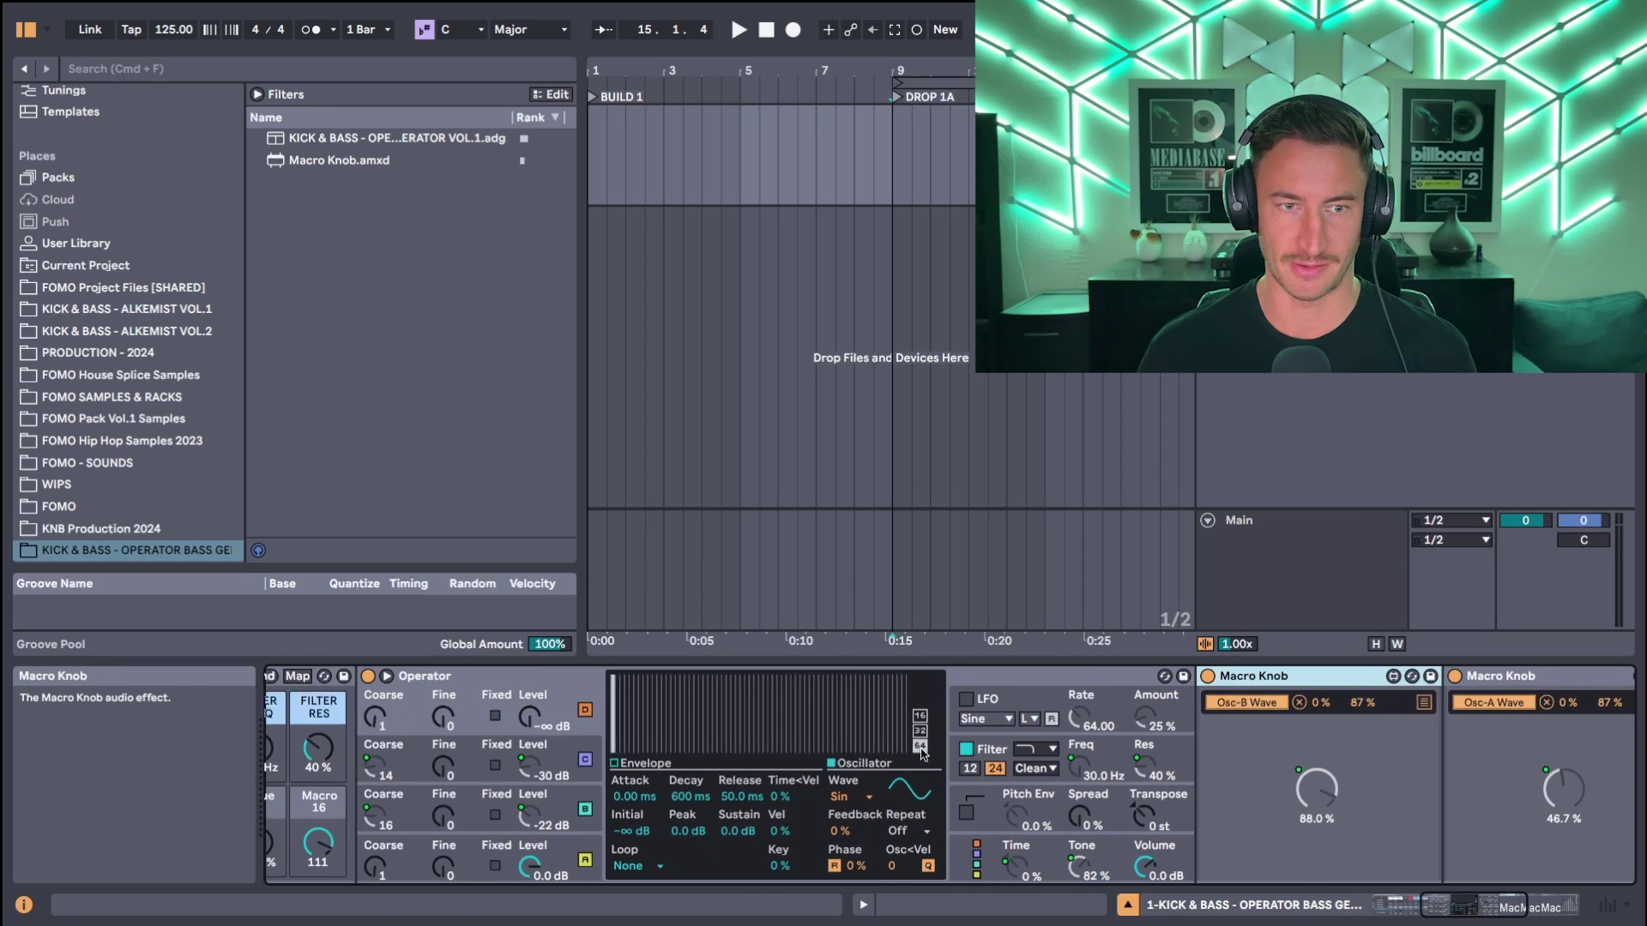
pyautogui.click(589, 796)
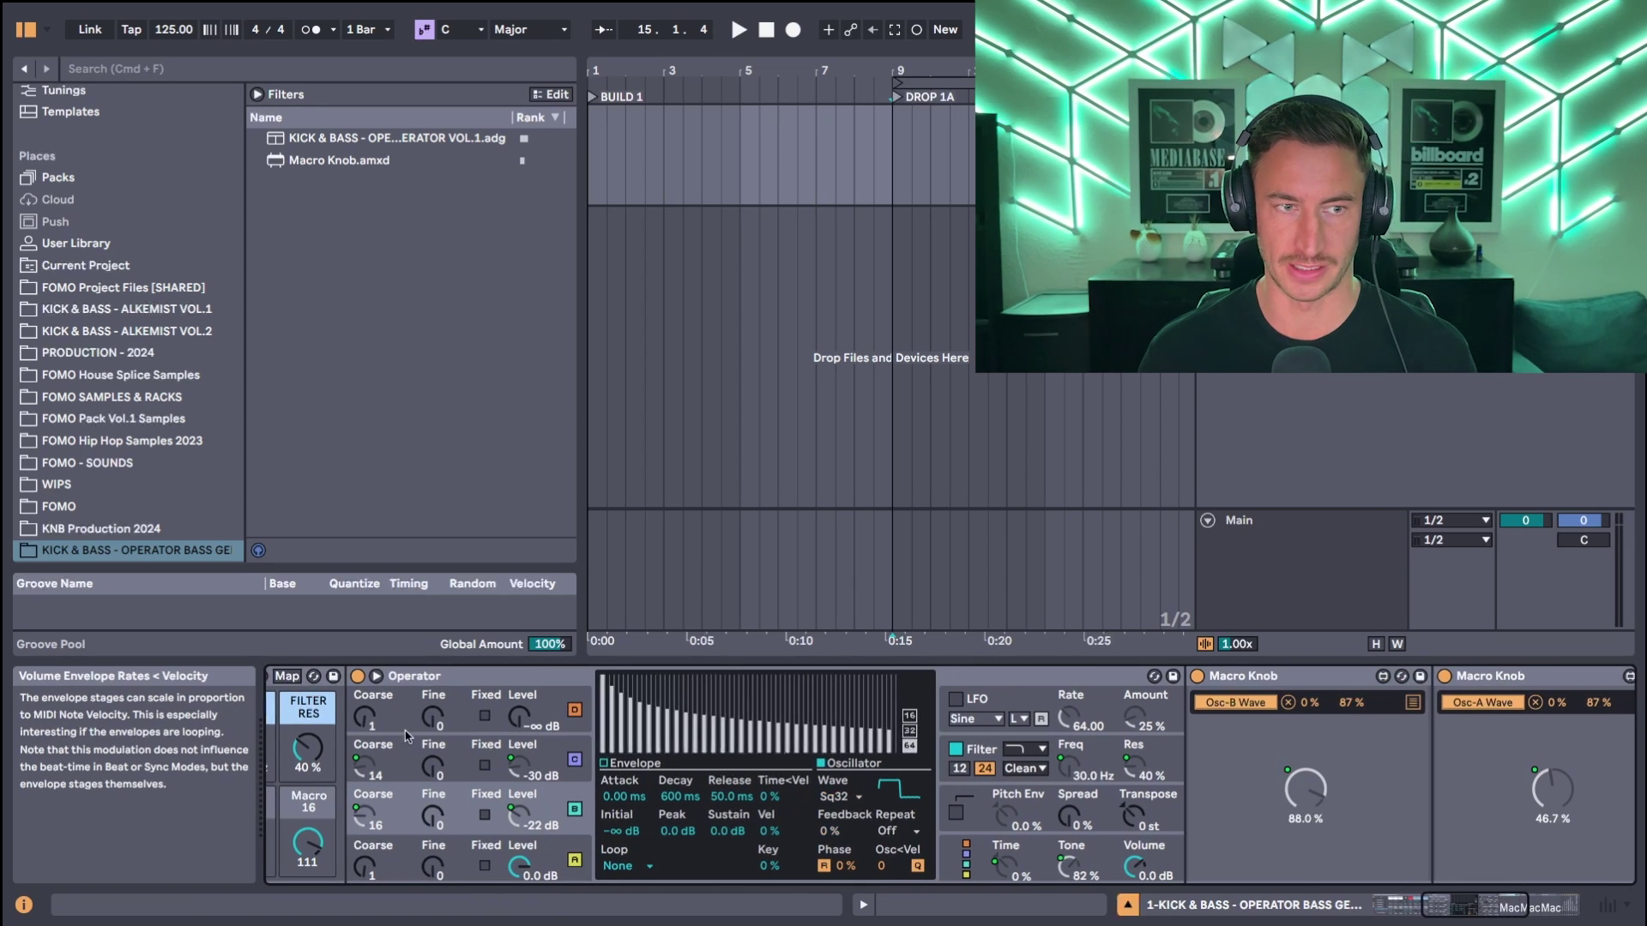
pyautogui.hscroll(-1, 283, 682)
pyautogui.click(272, 676)
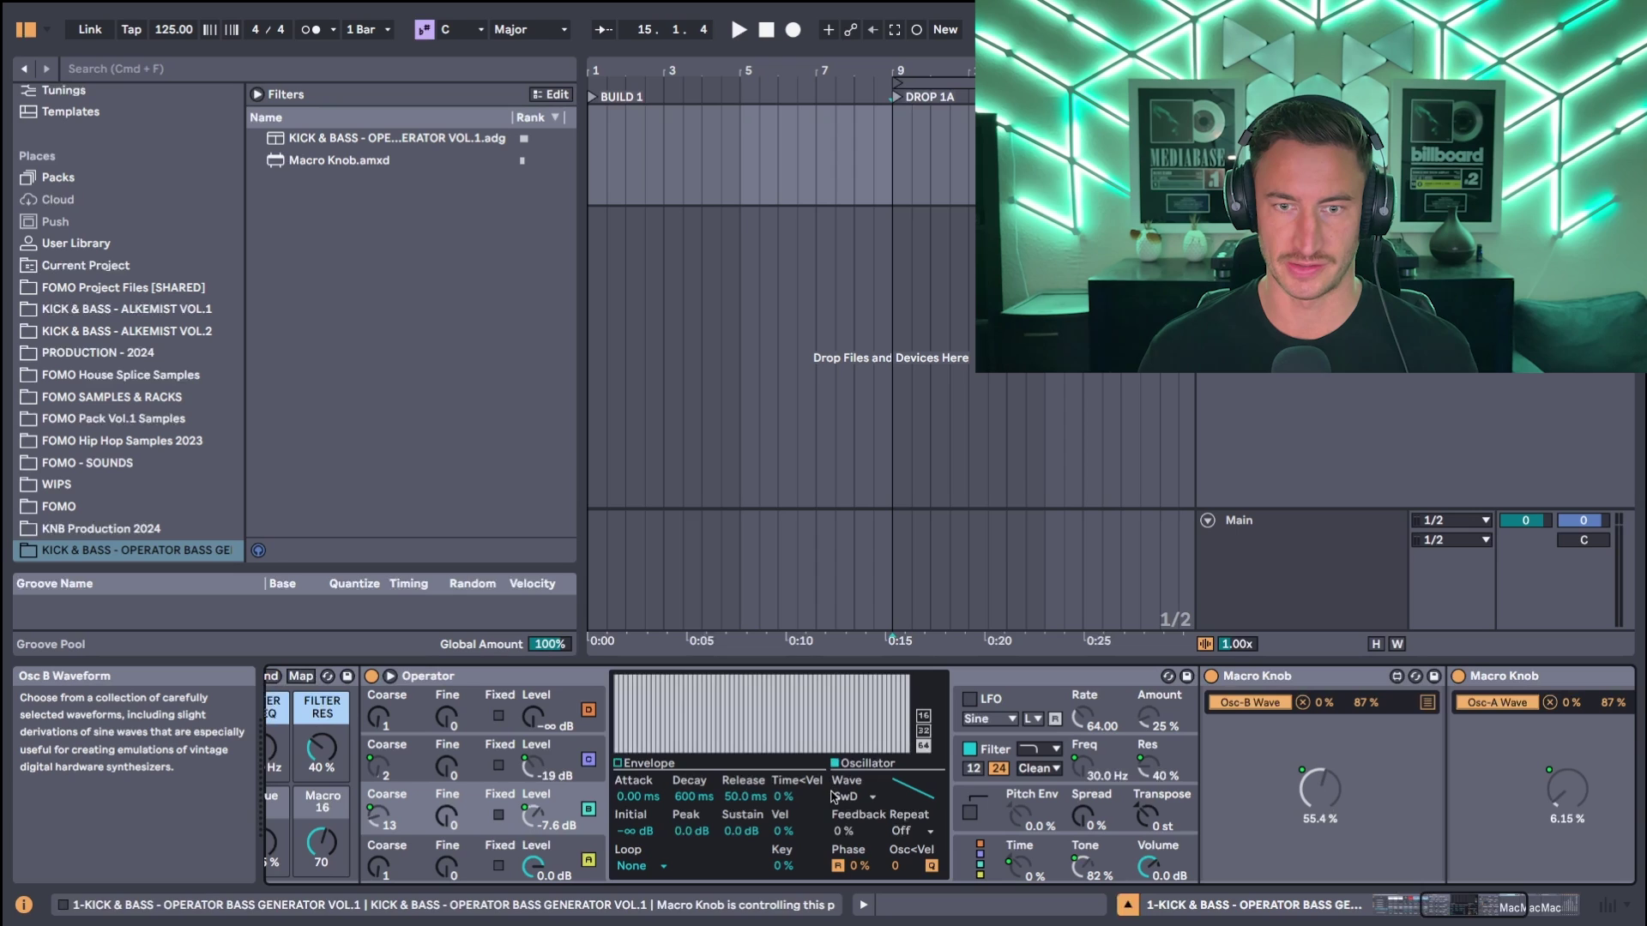
# Step: Select the three Macro Knob devices for Osc-B Wave, Osc-A Wave and Osc-C Wave one after another
pyautogui.hscroll(2, 922, 803)
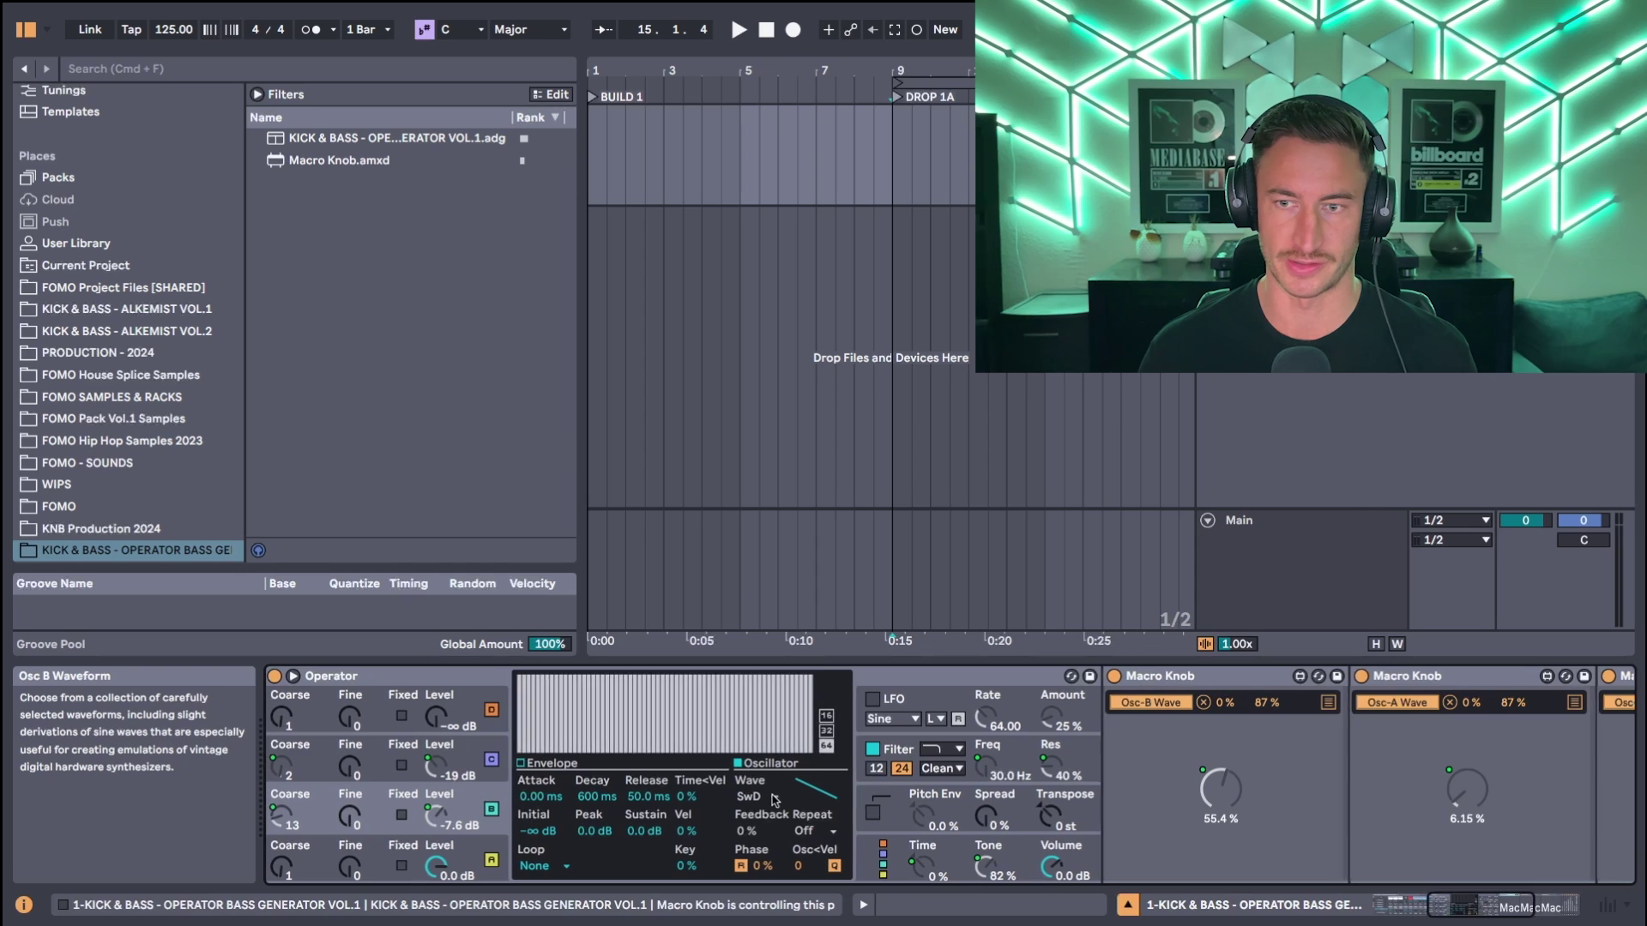
pyautogui.hscroll(3, 849, 806)
pyautogui.click(1064, 675)
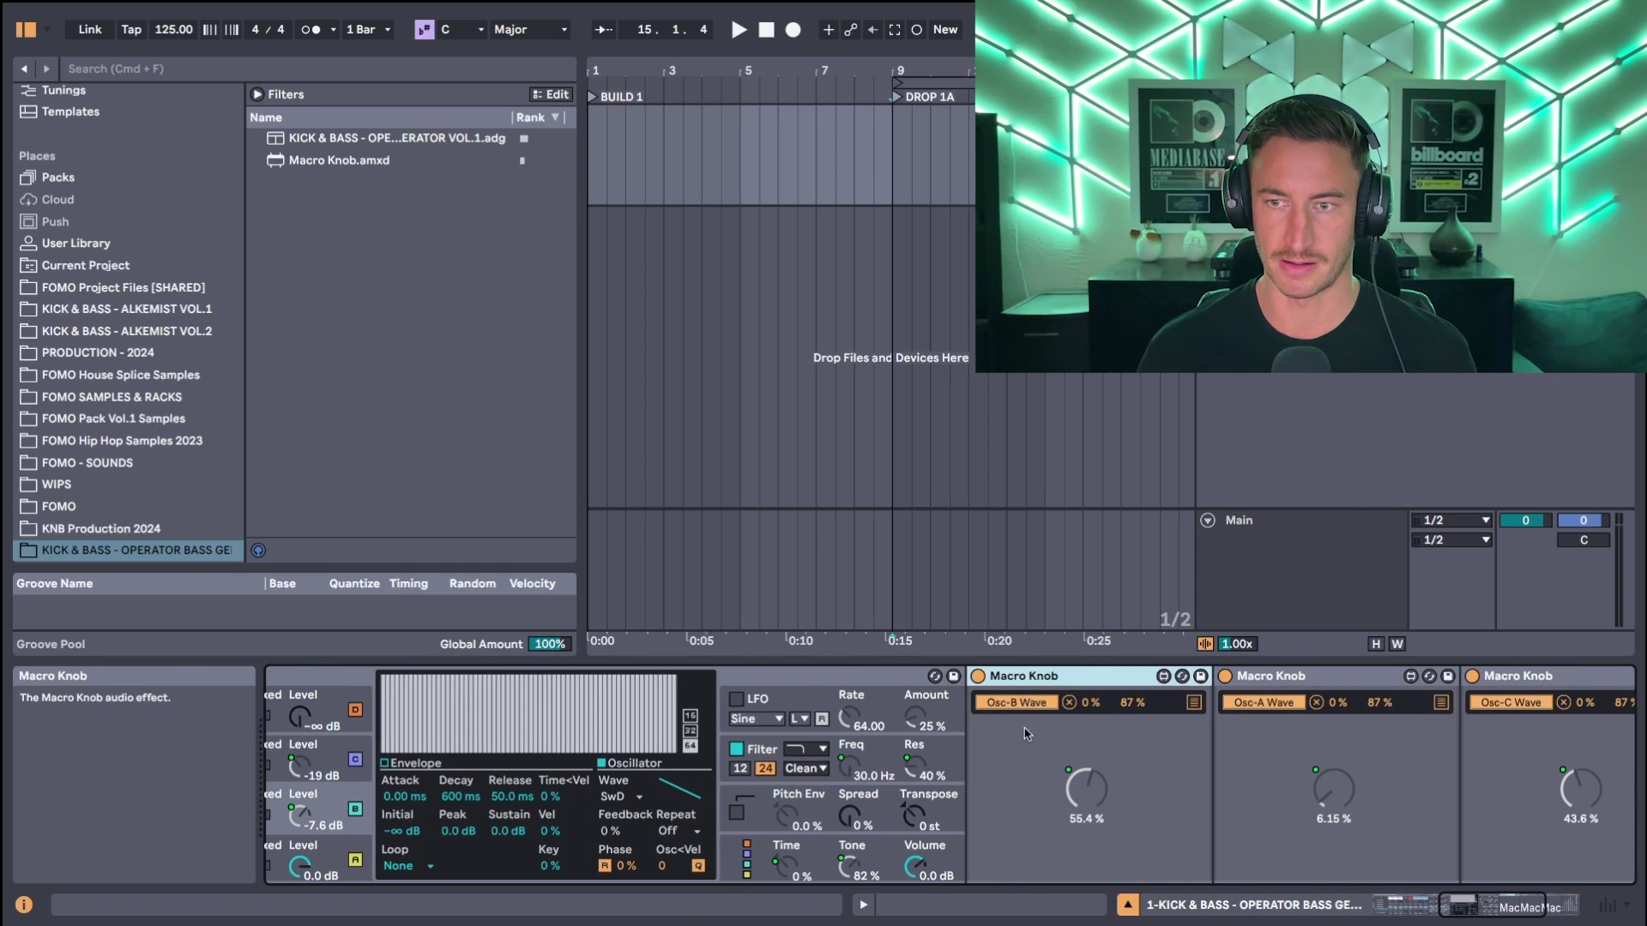
pyautogui.hscroll(2, 1012, 723)
pyautogui.click(1178, 678)
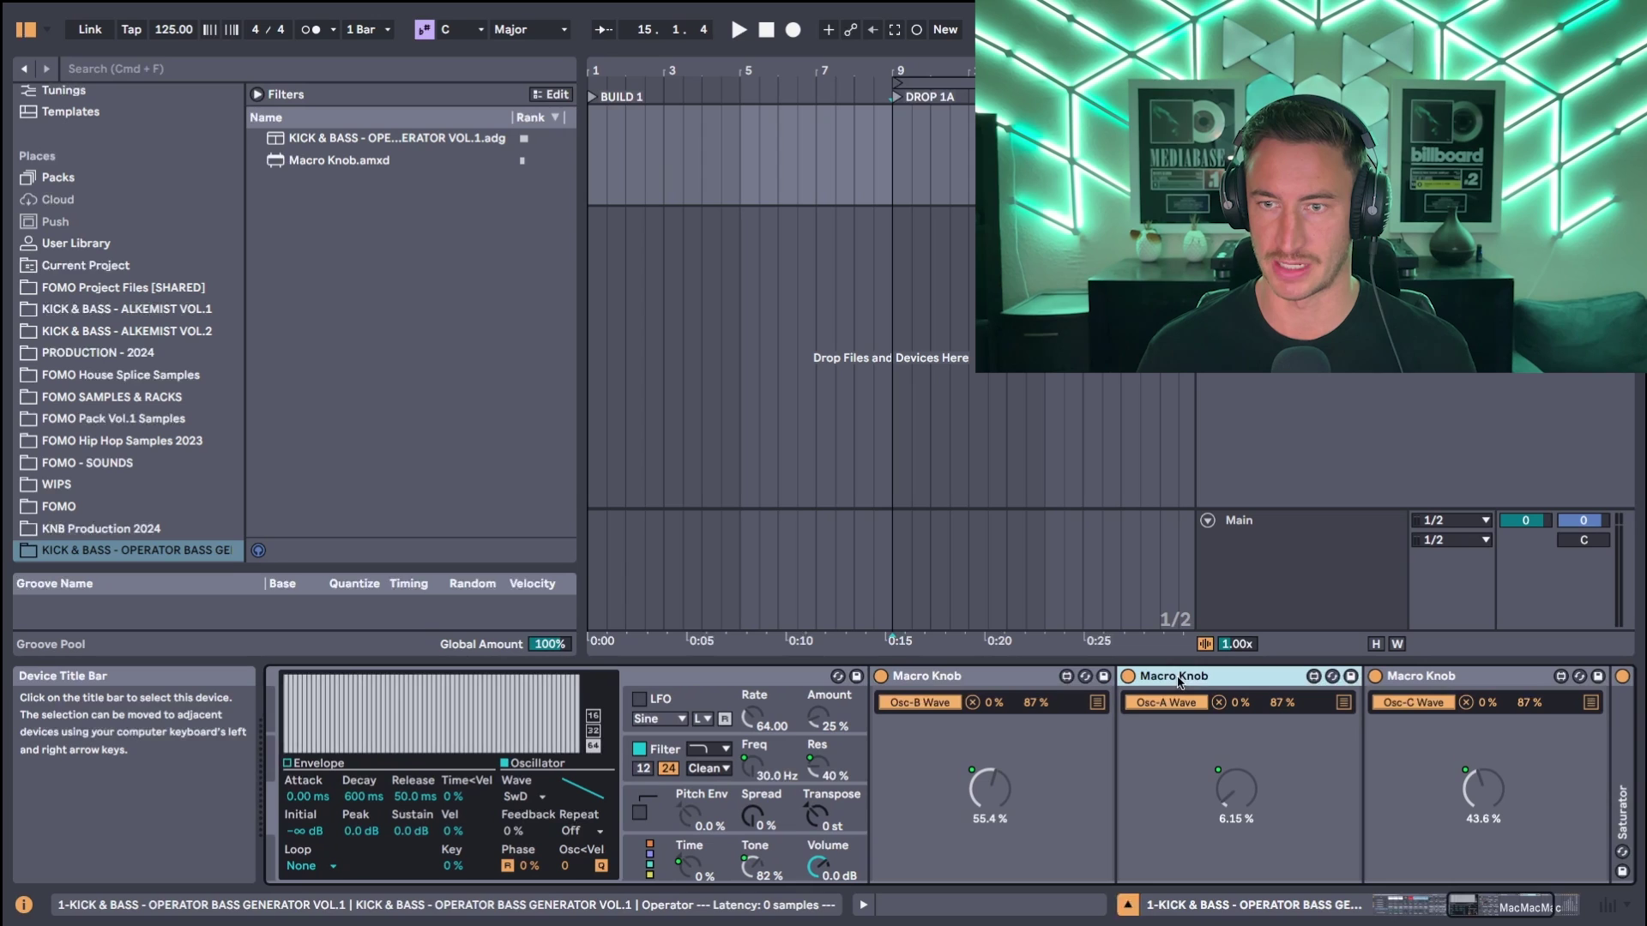
pyautogui.hscroll(2, 1177, 691)
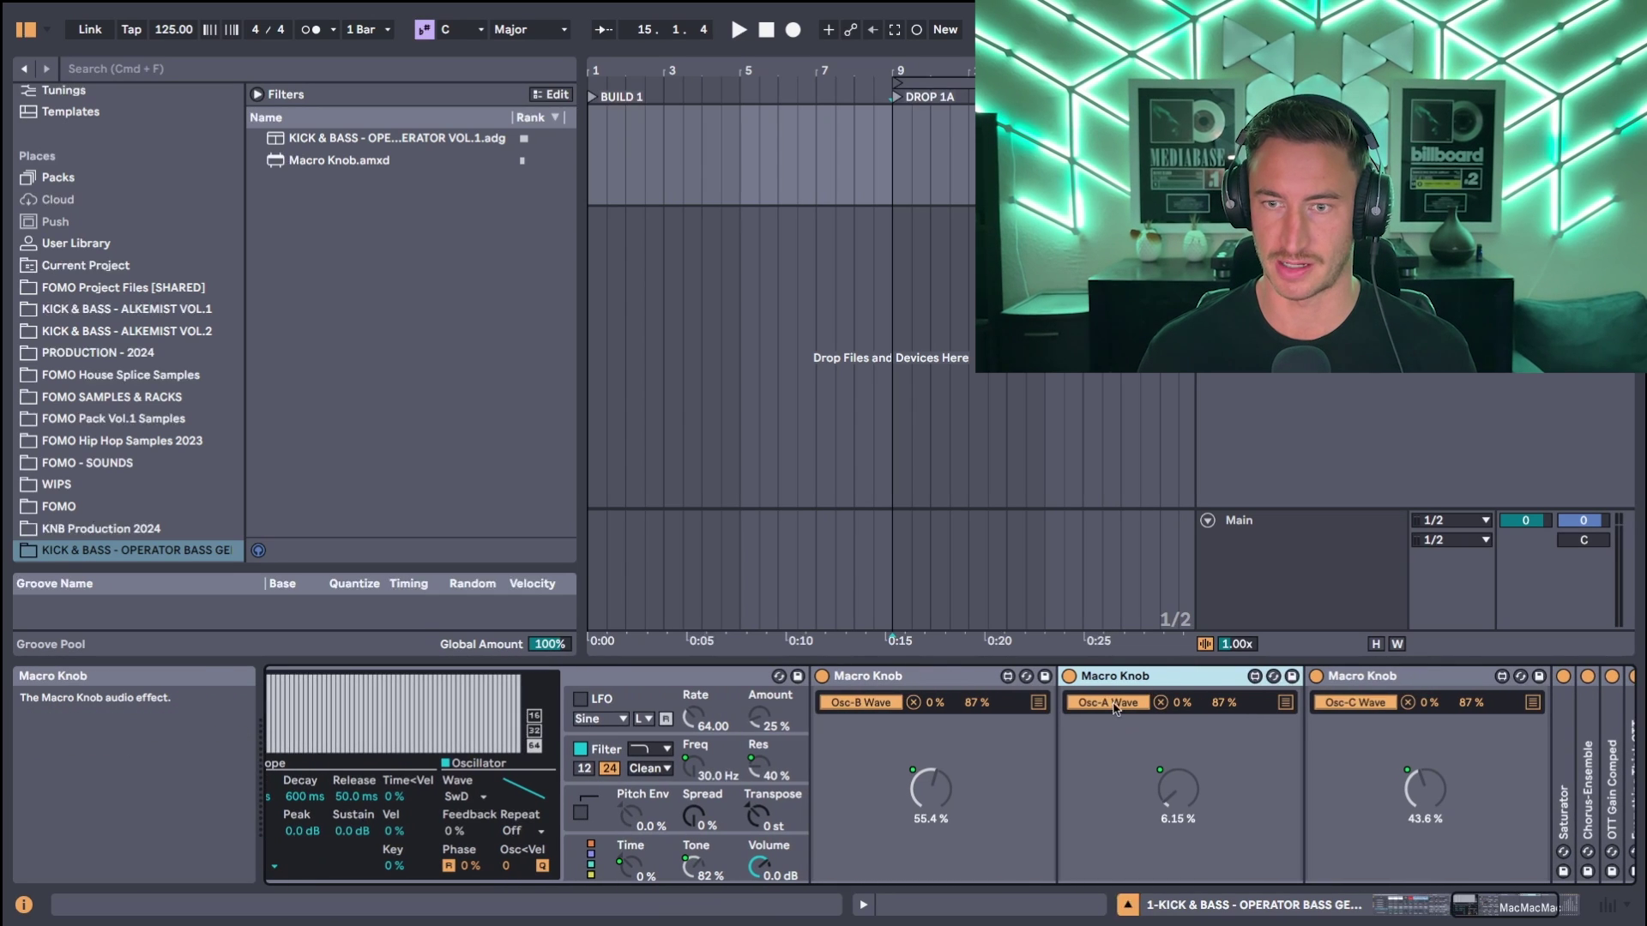
pyautogui.hscroll(3, 1111, 706)
pyautogui.click(1260, 677)
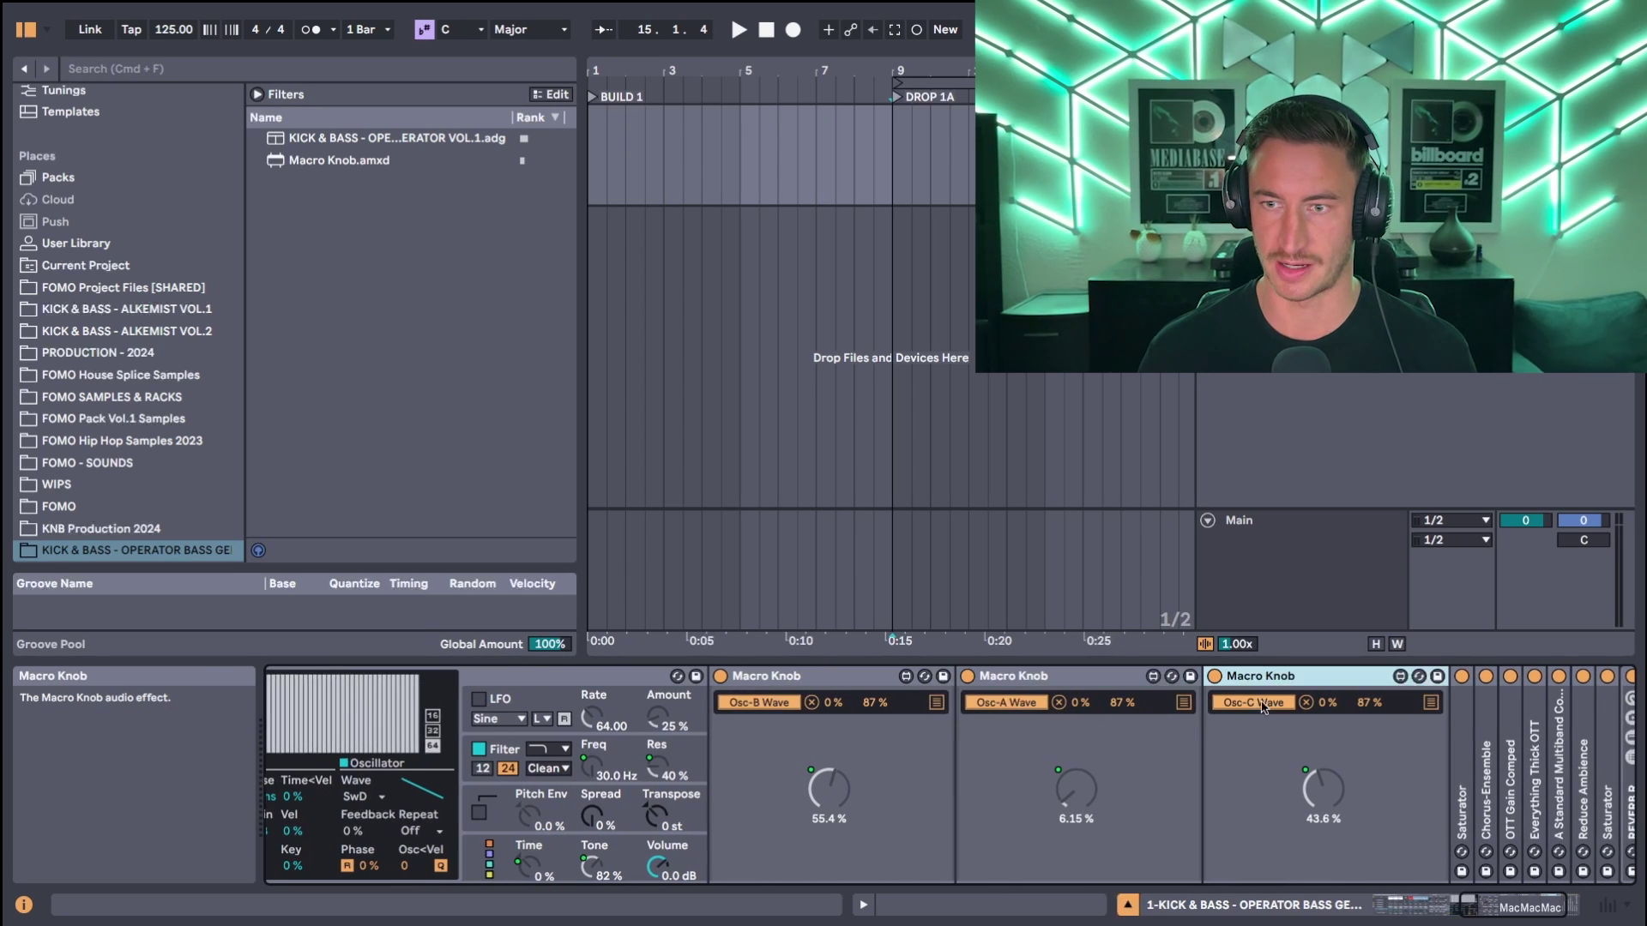
pyautogui.hscroll(2, 1276, 736)
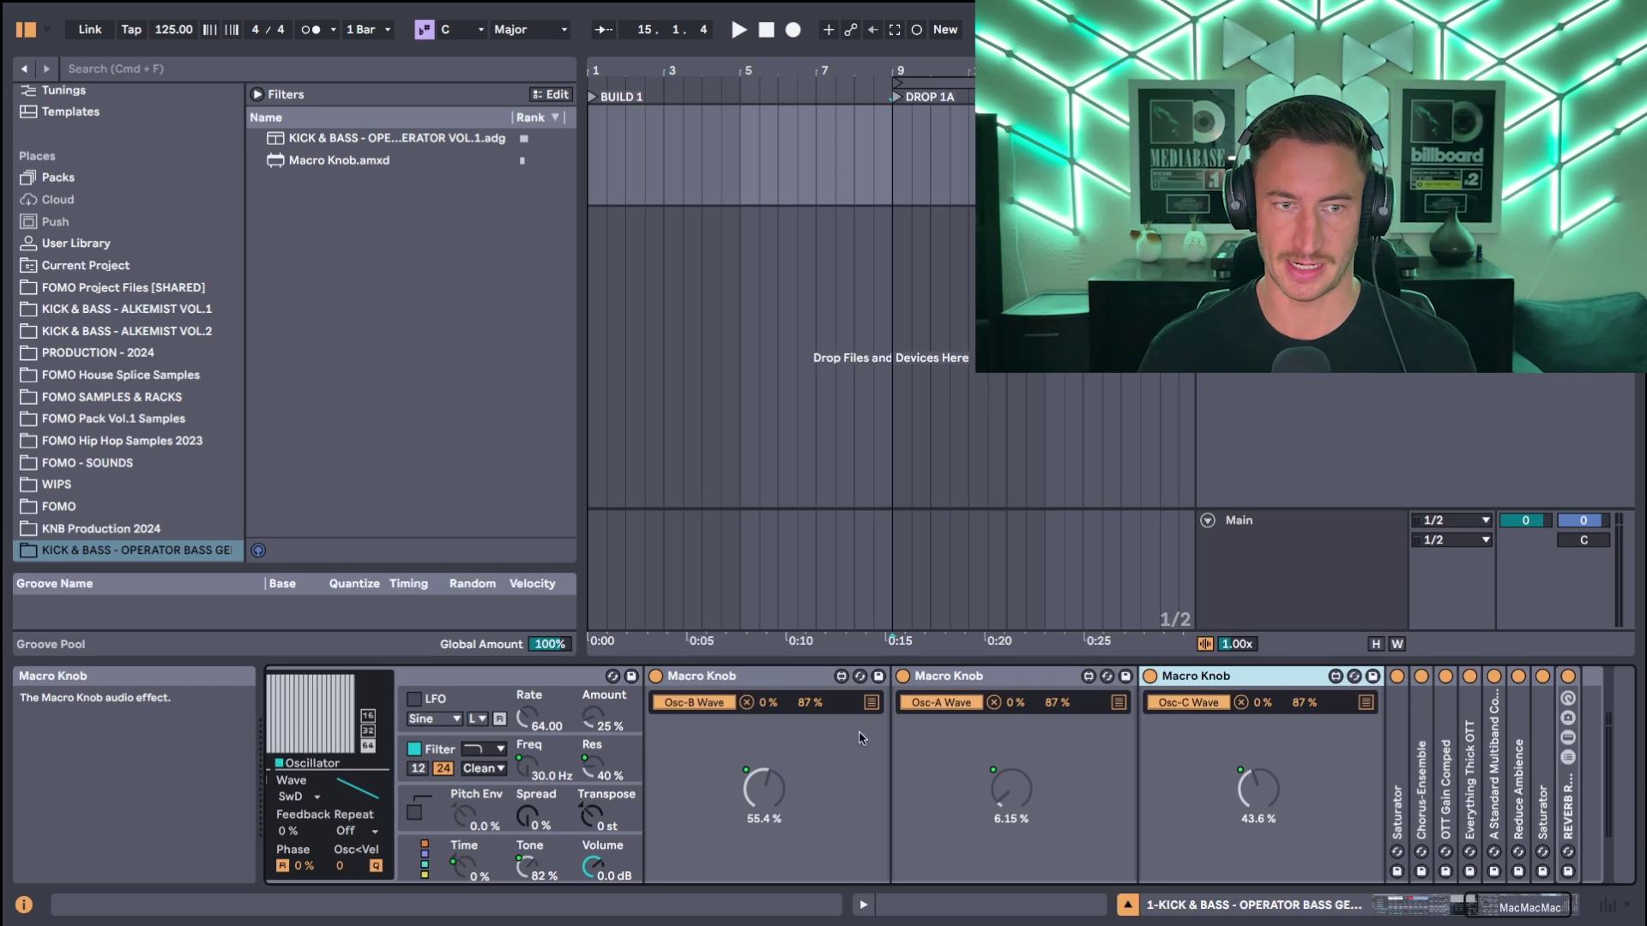
# Step: Open the Osc-B Wave Macro Knob's mapping list to review its Min and Max range, and close it again
pyautogui.hscroll(-1, 790, 725)
pyautogui.click(896, 703)
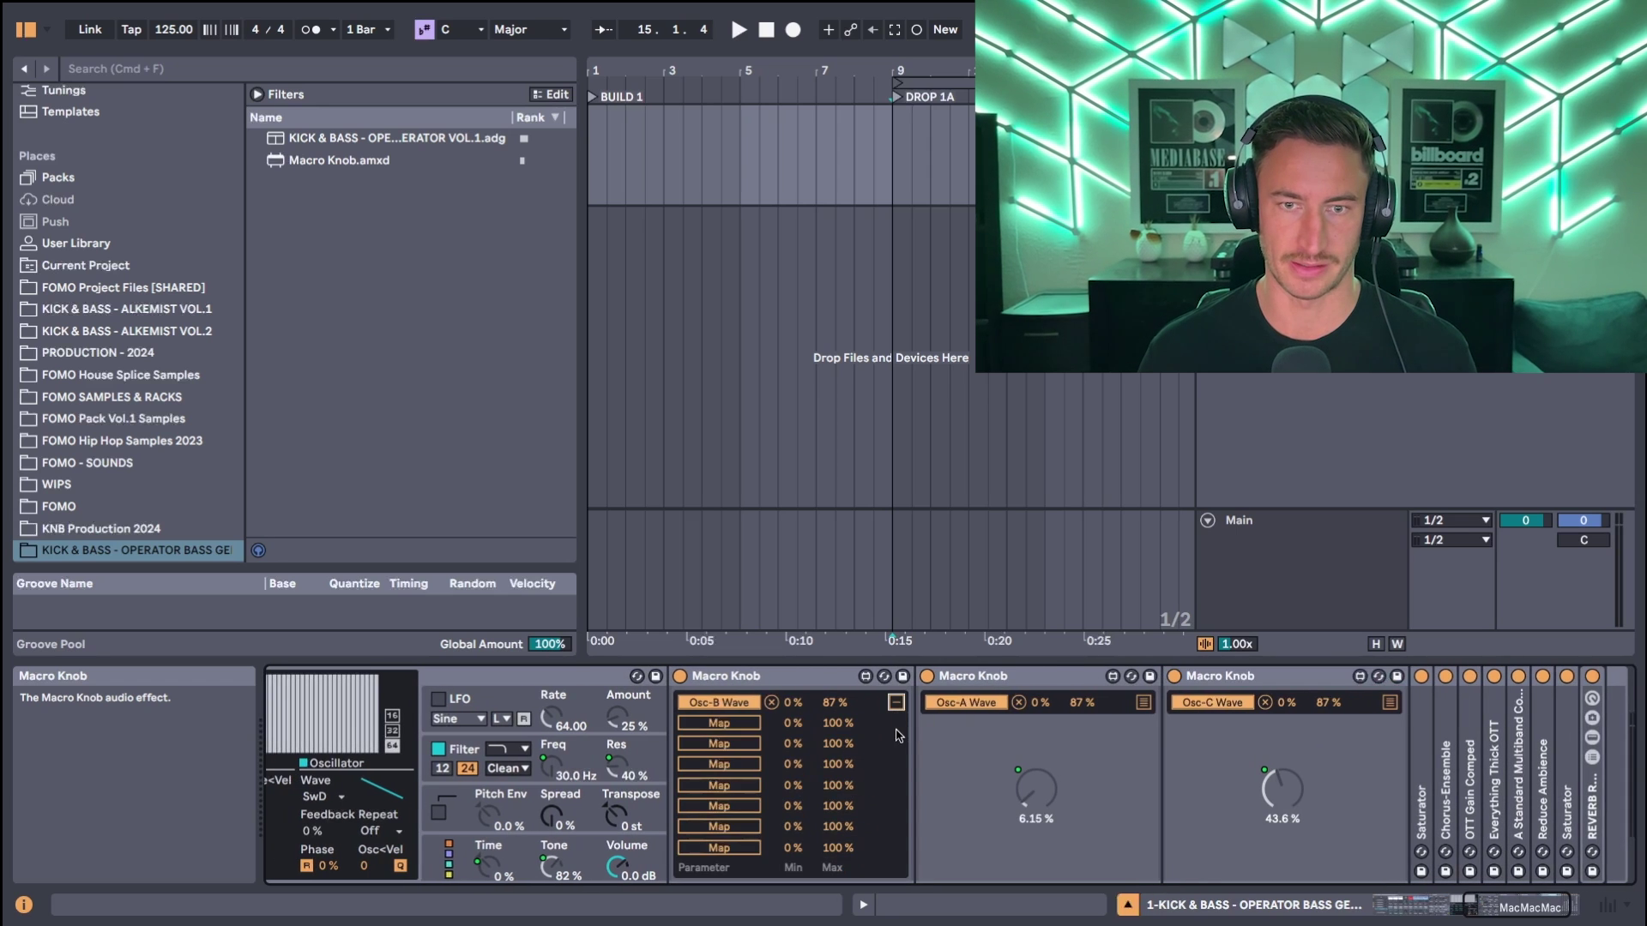
pyautogui.hscroll(-4, 515, 836)
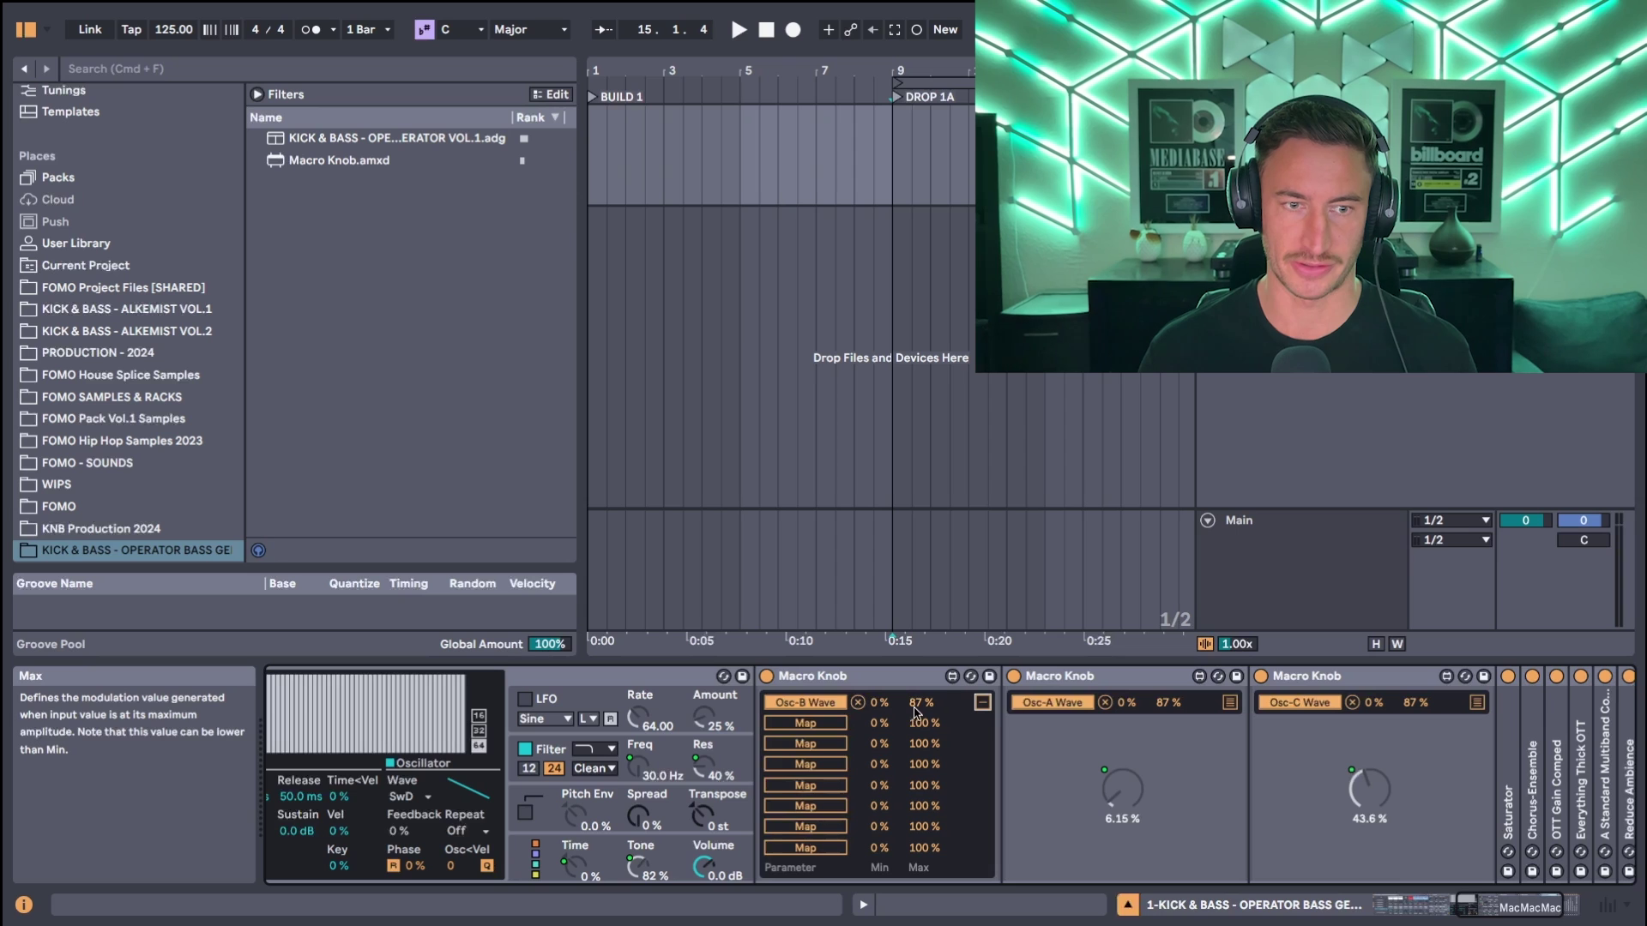
pyautogui.hscroll(-1, 737, 755)
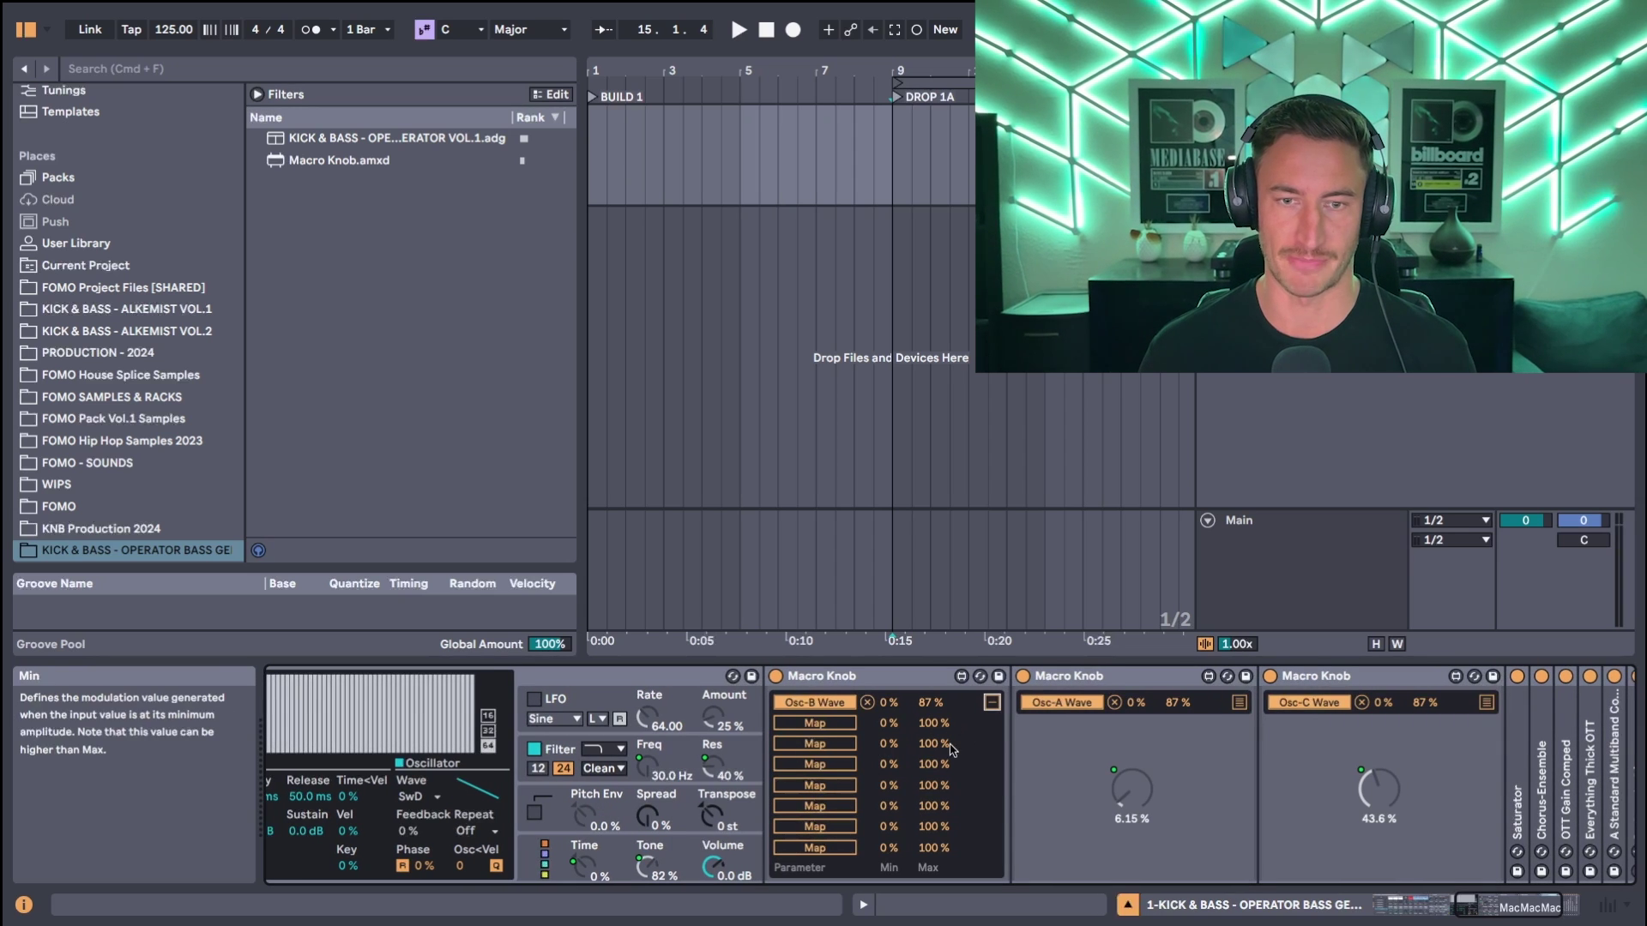
pyautogui.hscroll(2, 943, 737)
pyautogui.click(956, 704)
pyautogui.hscroll(5, 957, 746)
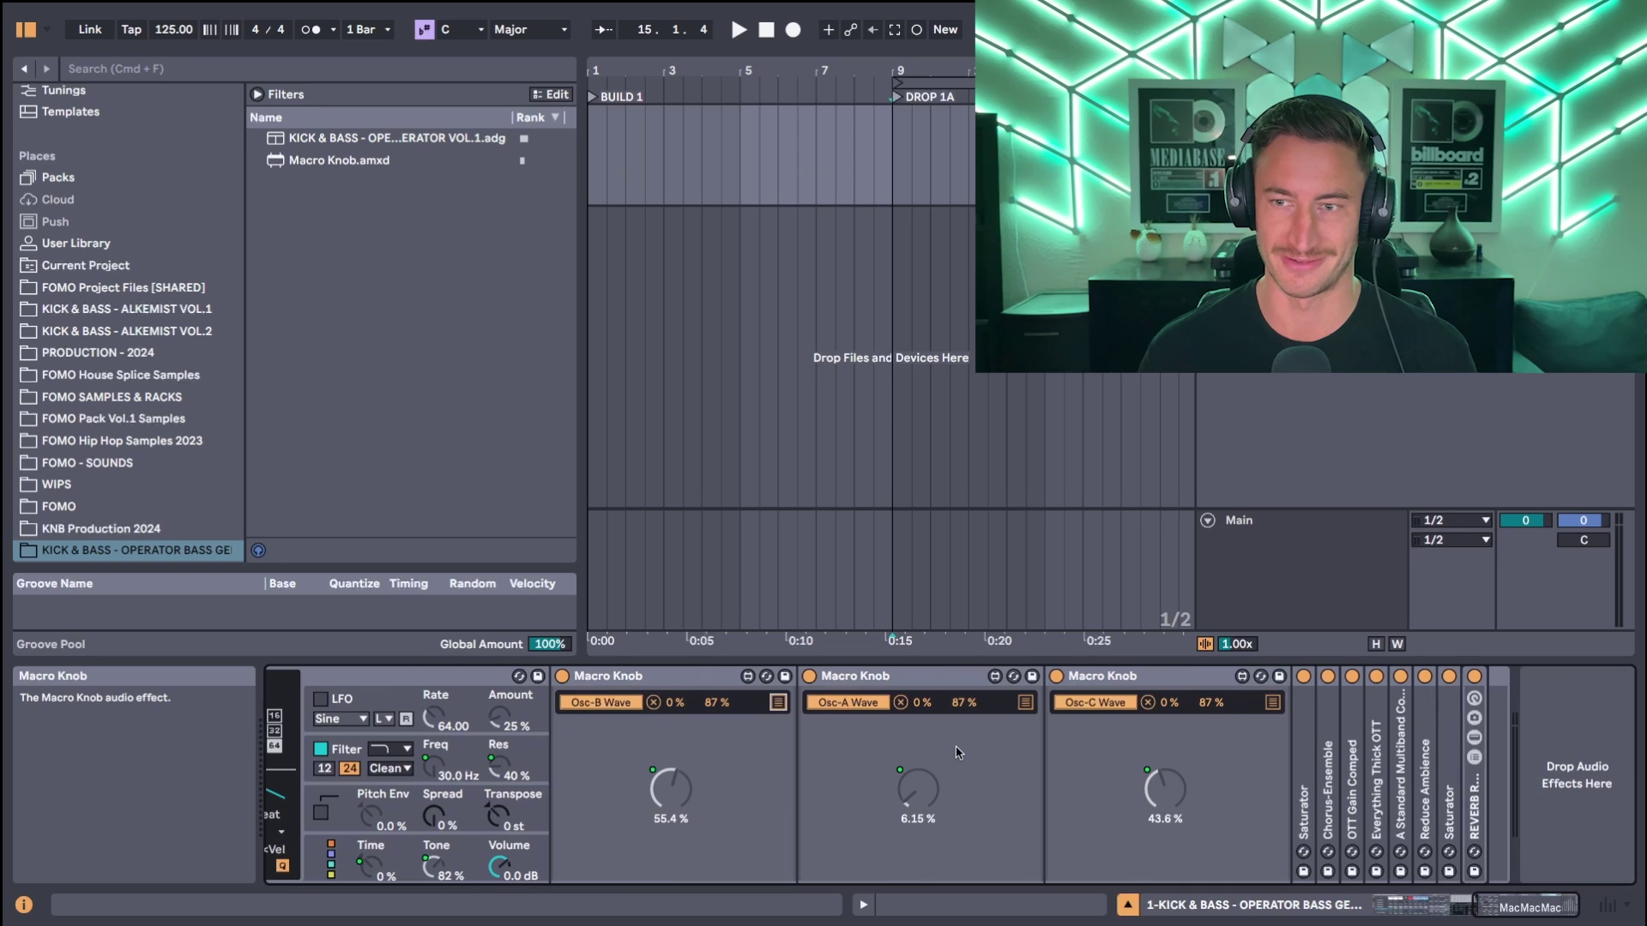
# Step: Collapse the three Macro Knob devices and expand the Saturator that follows them
pyautogui.doubleClick(649, 684)
pyautogui.doubleClick(649, 683)
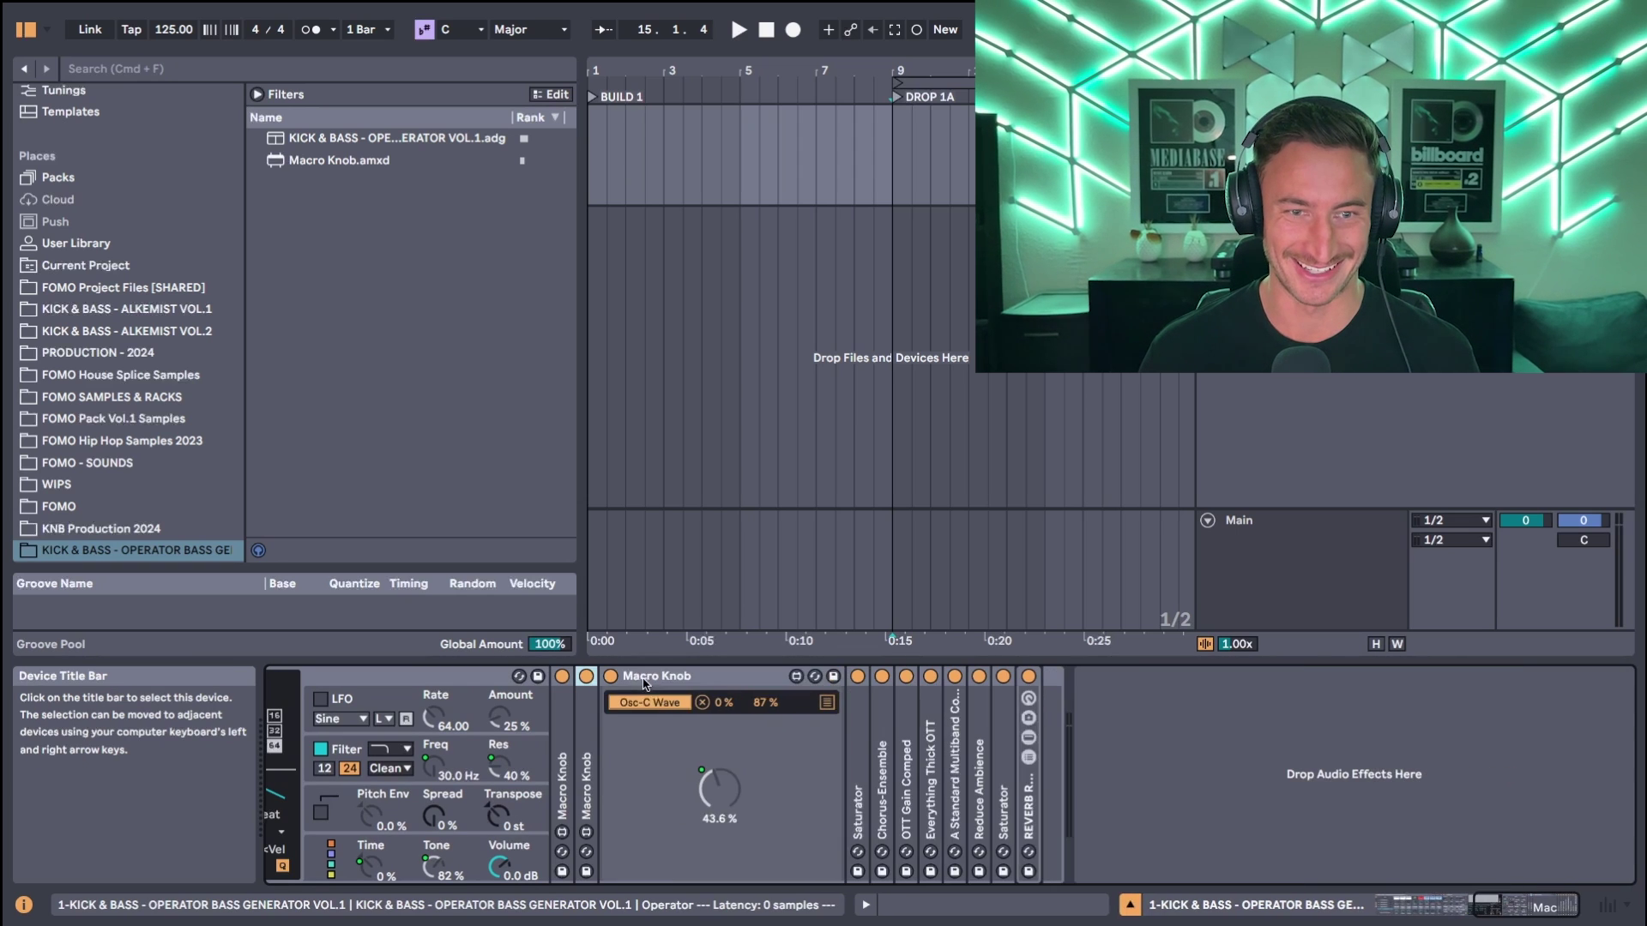
pyautogui.doubleClick(650, 684)
pyautogui.doubleClick(635, 747)
pyautogui.hscroll(-5, 935, 770)
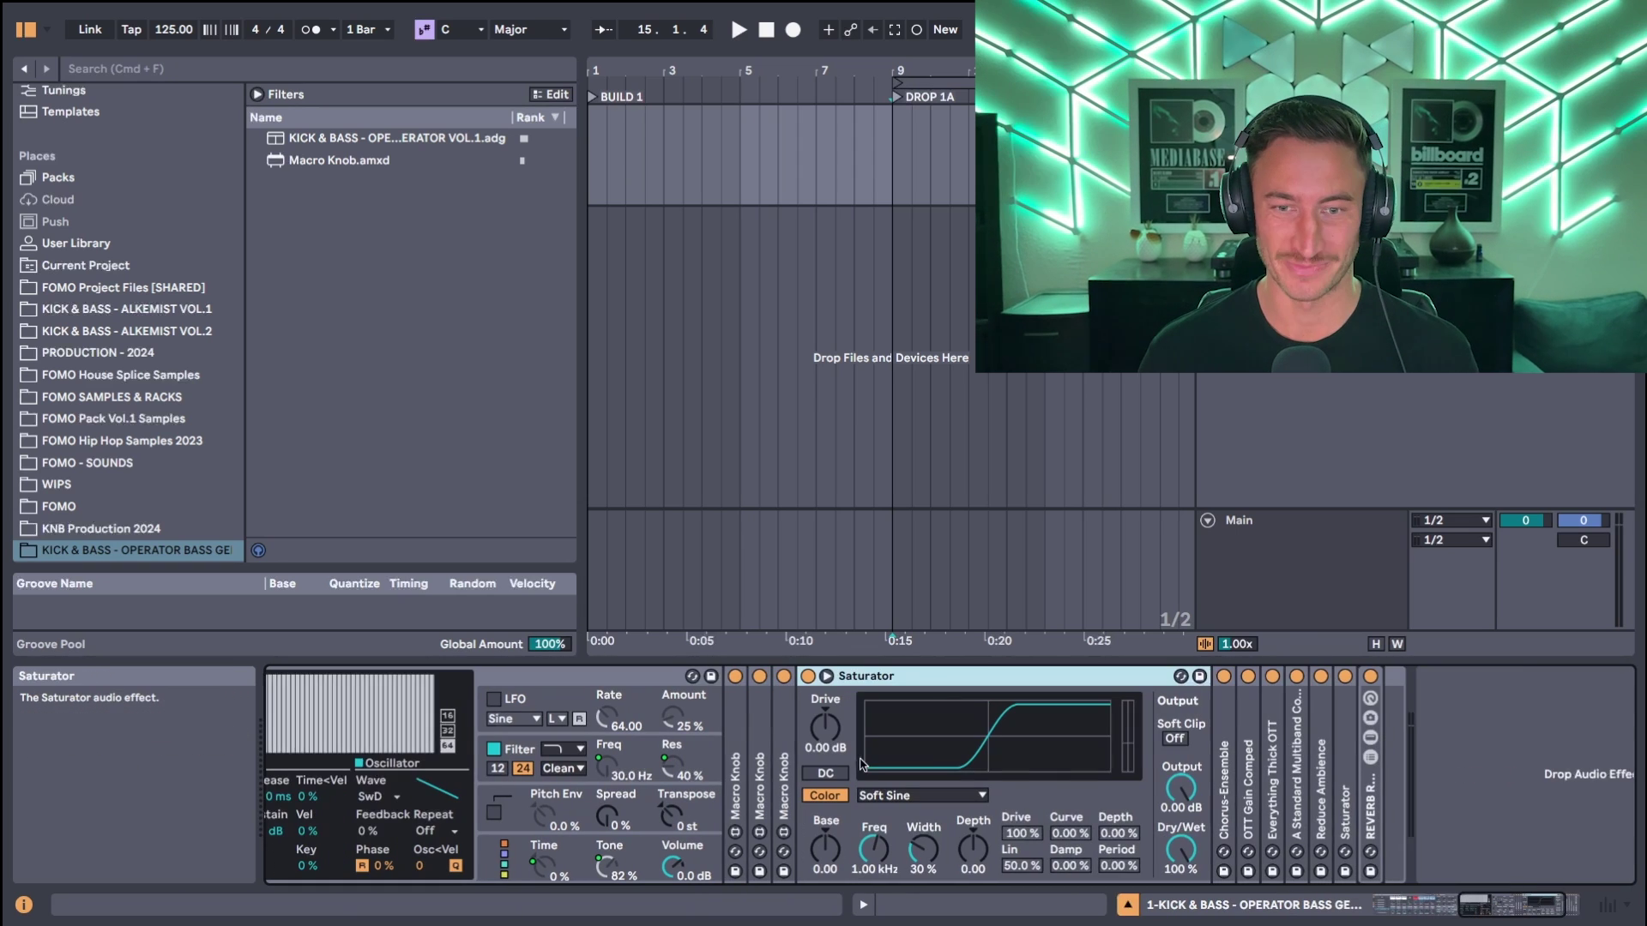
# Step: Display Operator's oscillator A settings and randomize the rack's macros three times
pyautogui.hscroll(2, 935, 769)
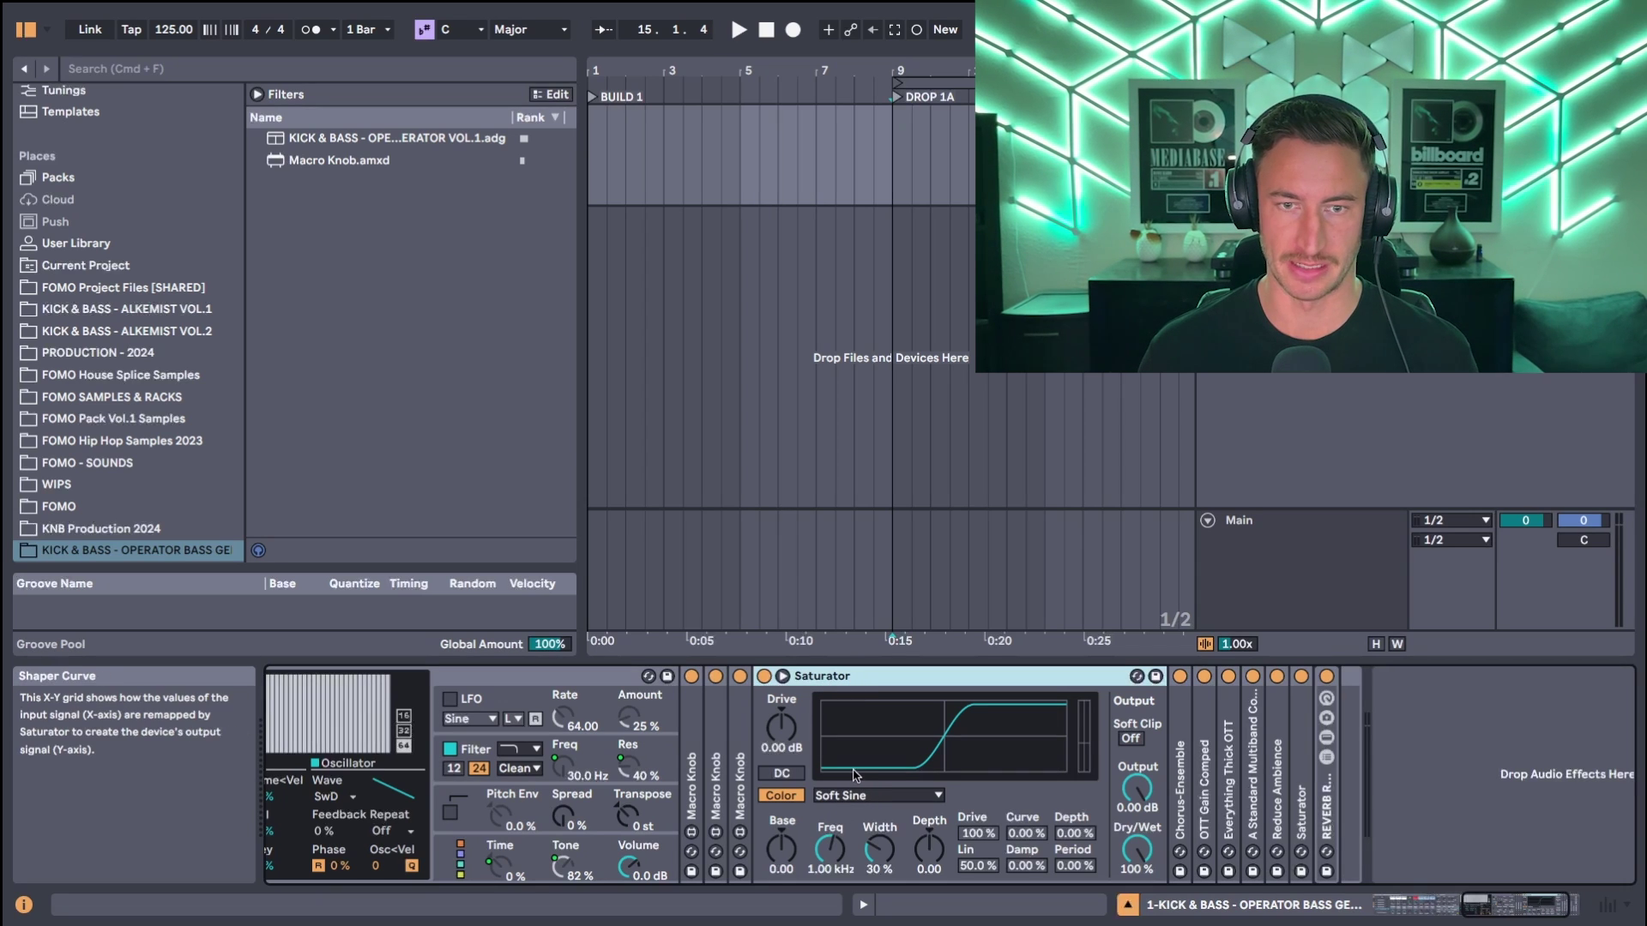
pyautogui.hscroll(-5, 600, 712)
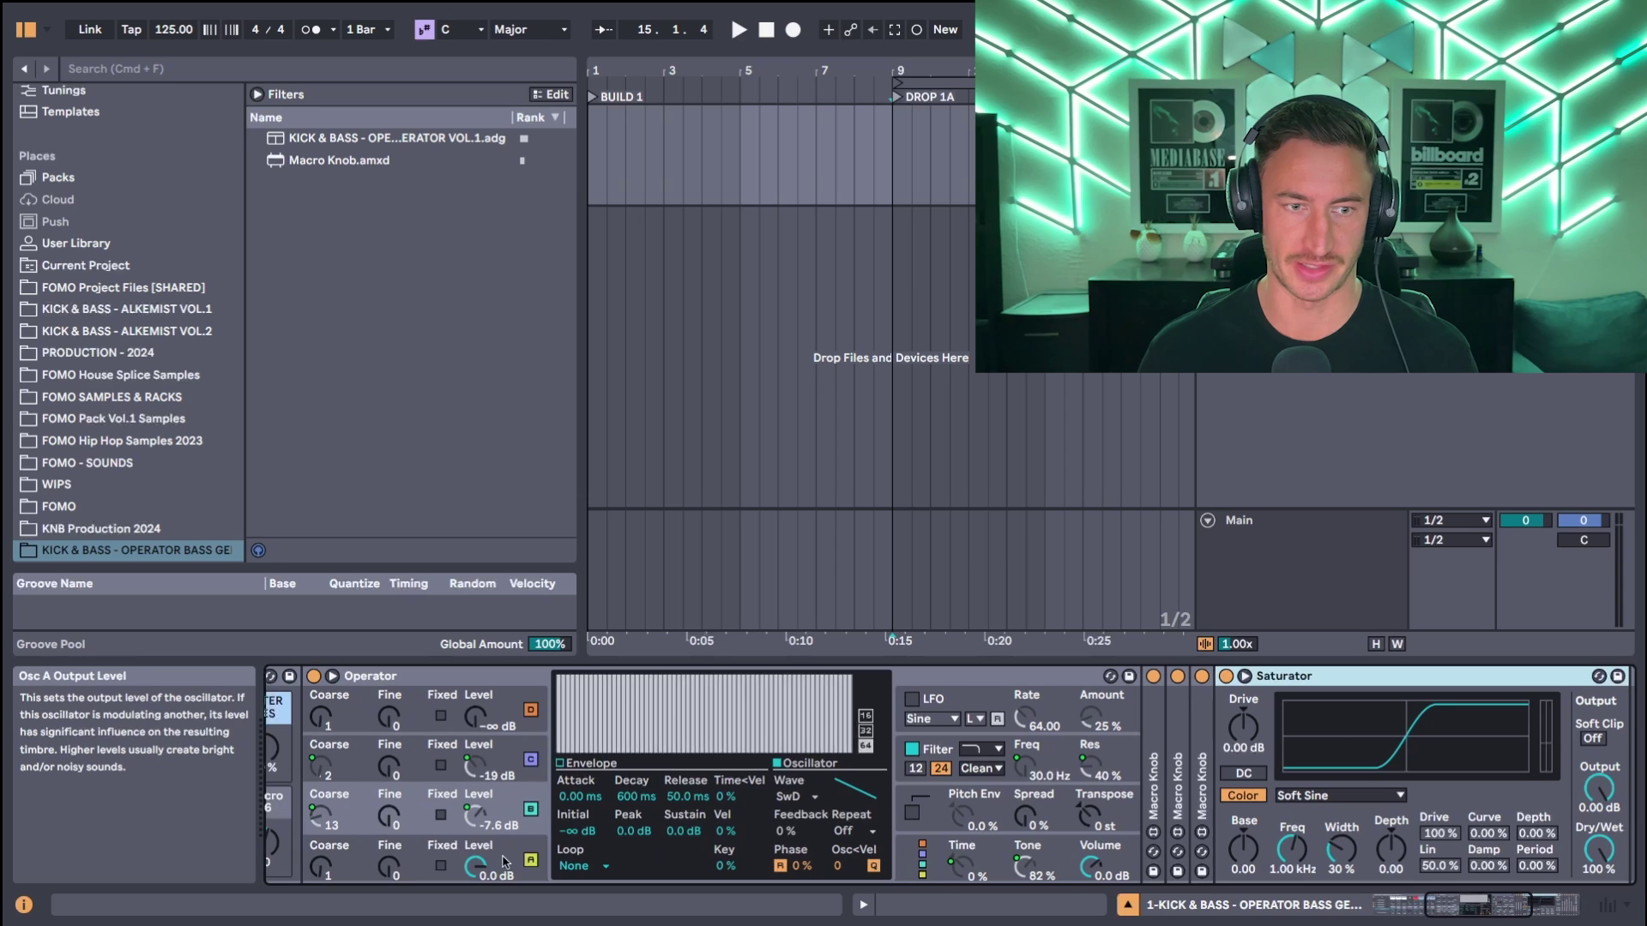
pyautogui.click(506, 863)
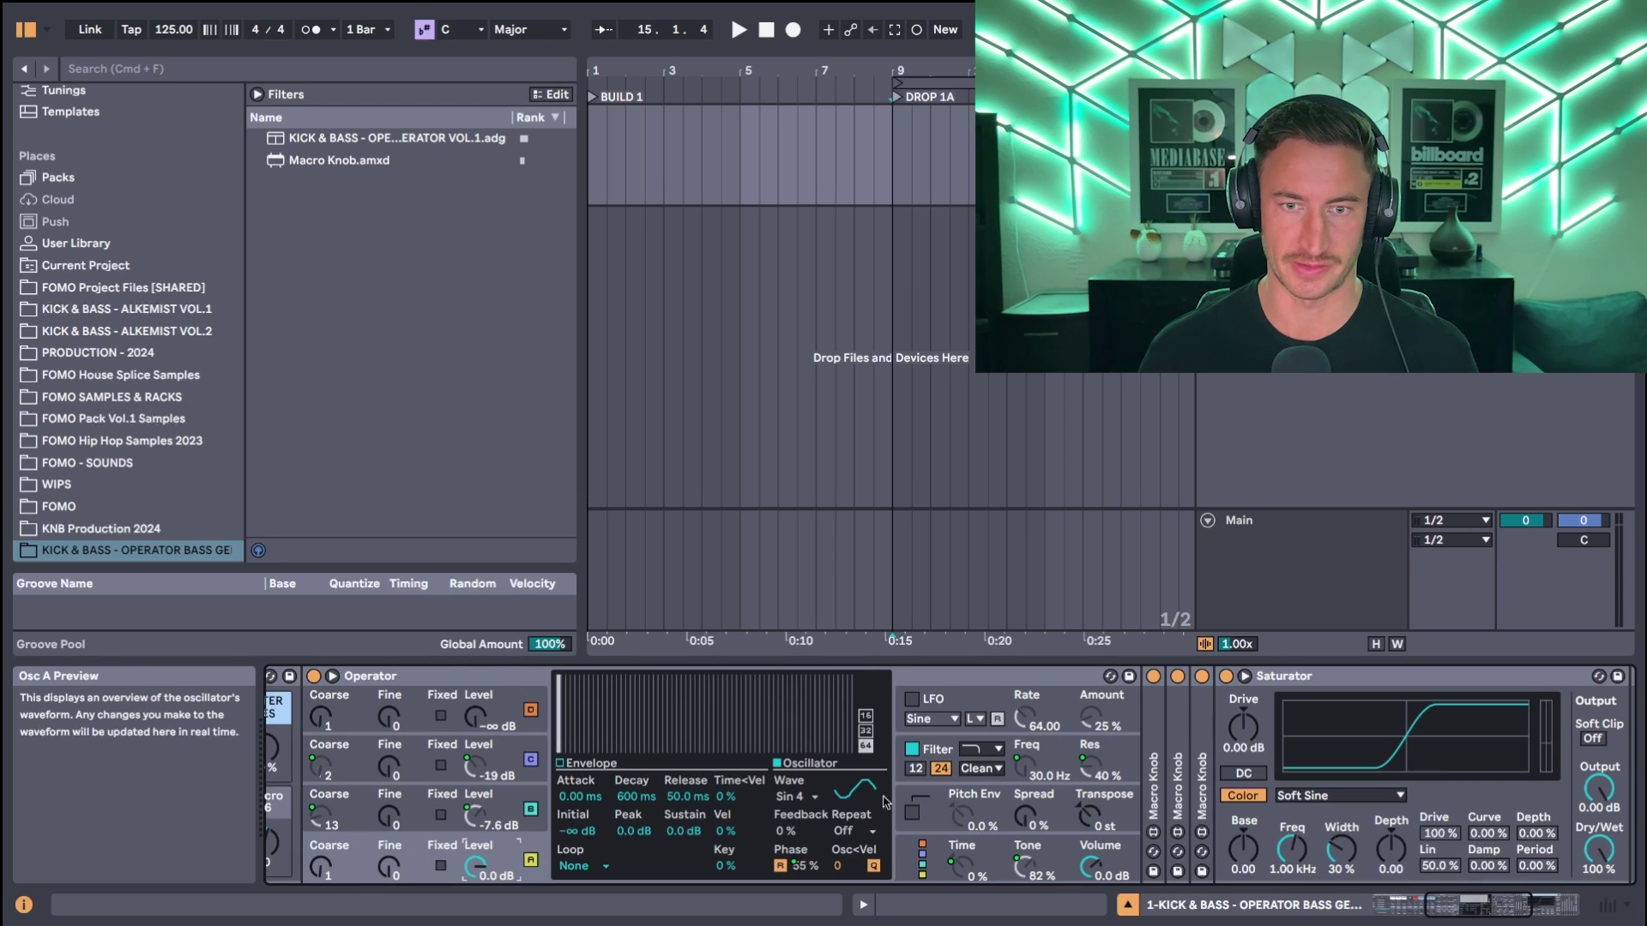
pyautogui.hscroll(-3, 600, 772)
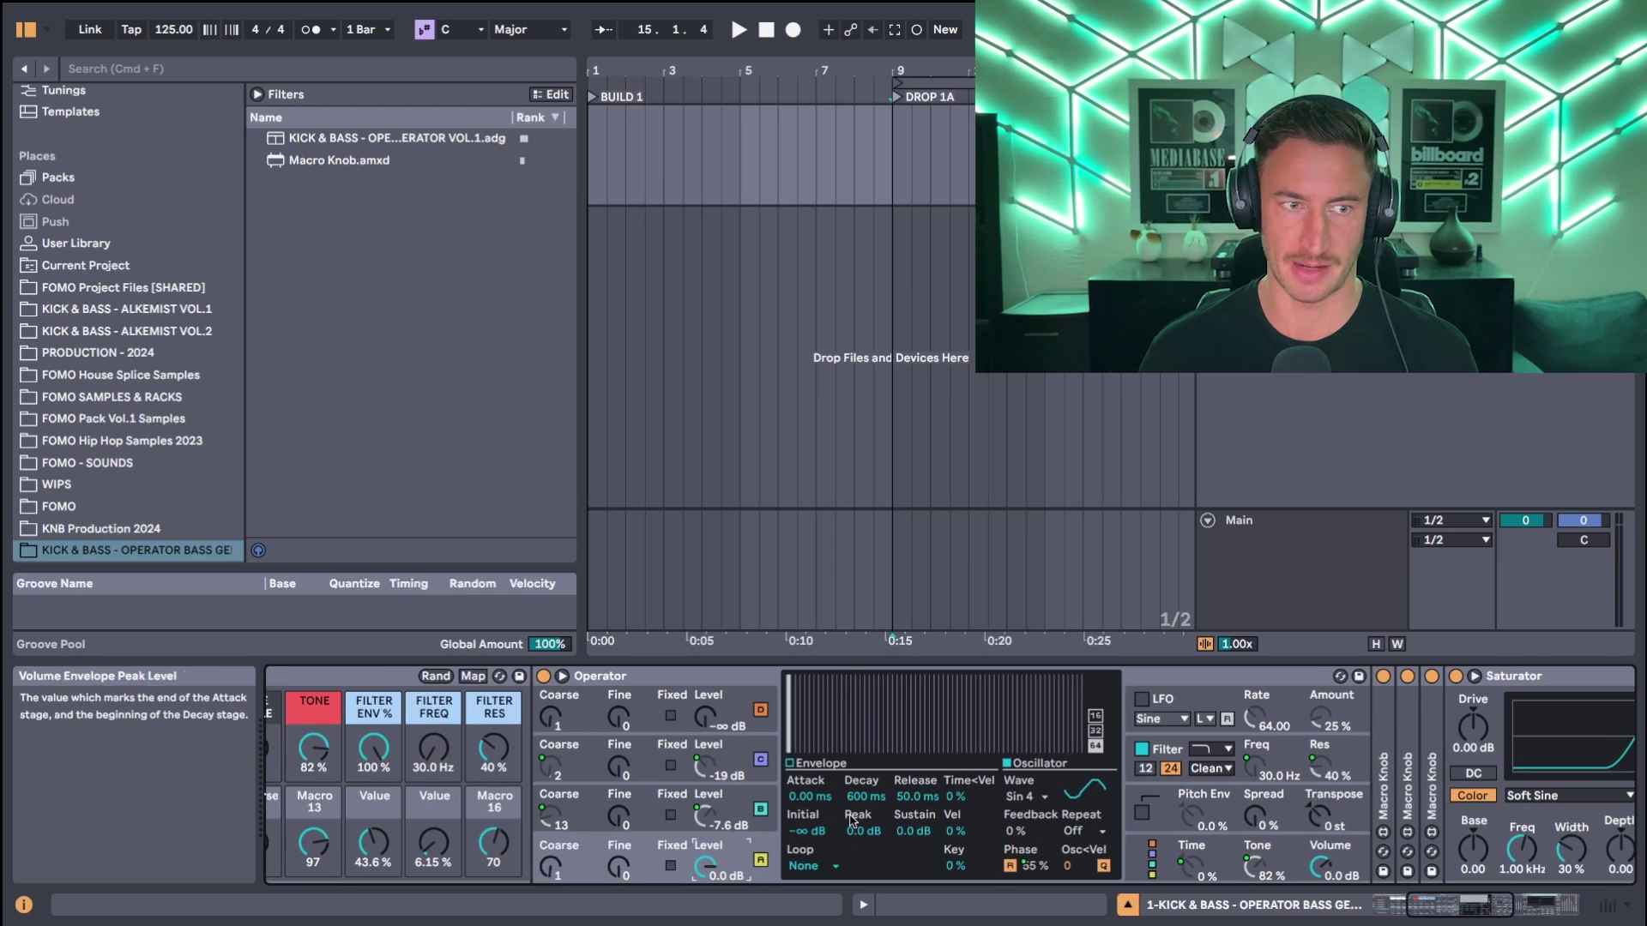
pyautogui.click(434, 676)
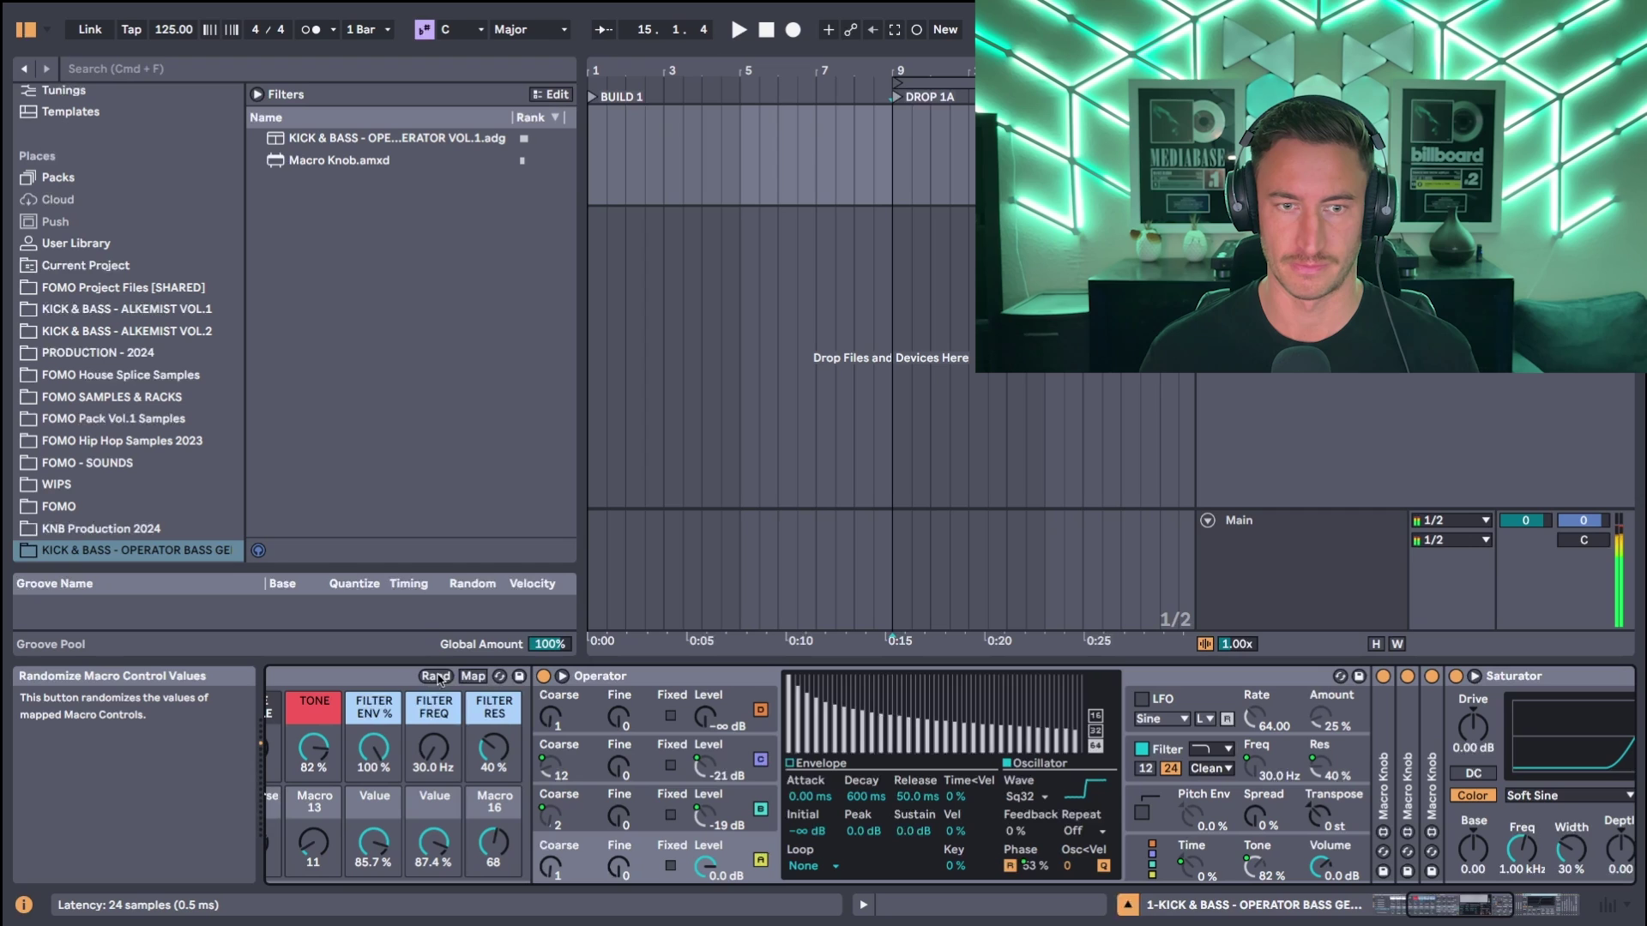
pyautogui.click(435, 677)
pyautogui.click(435, 676)
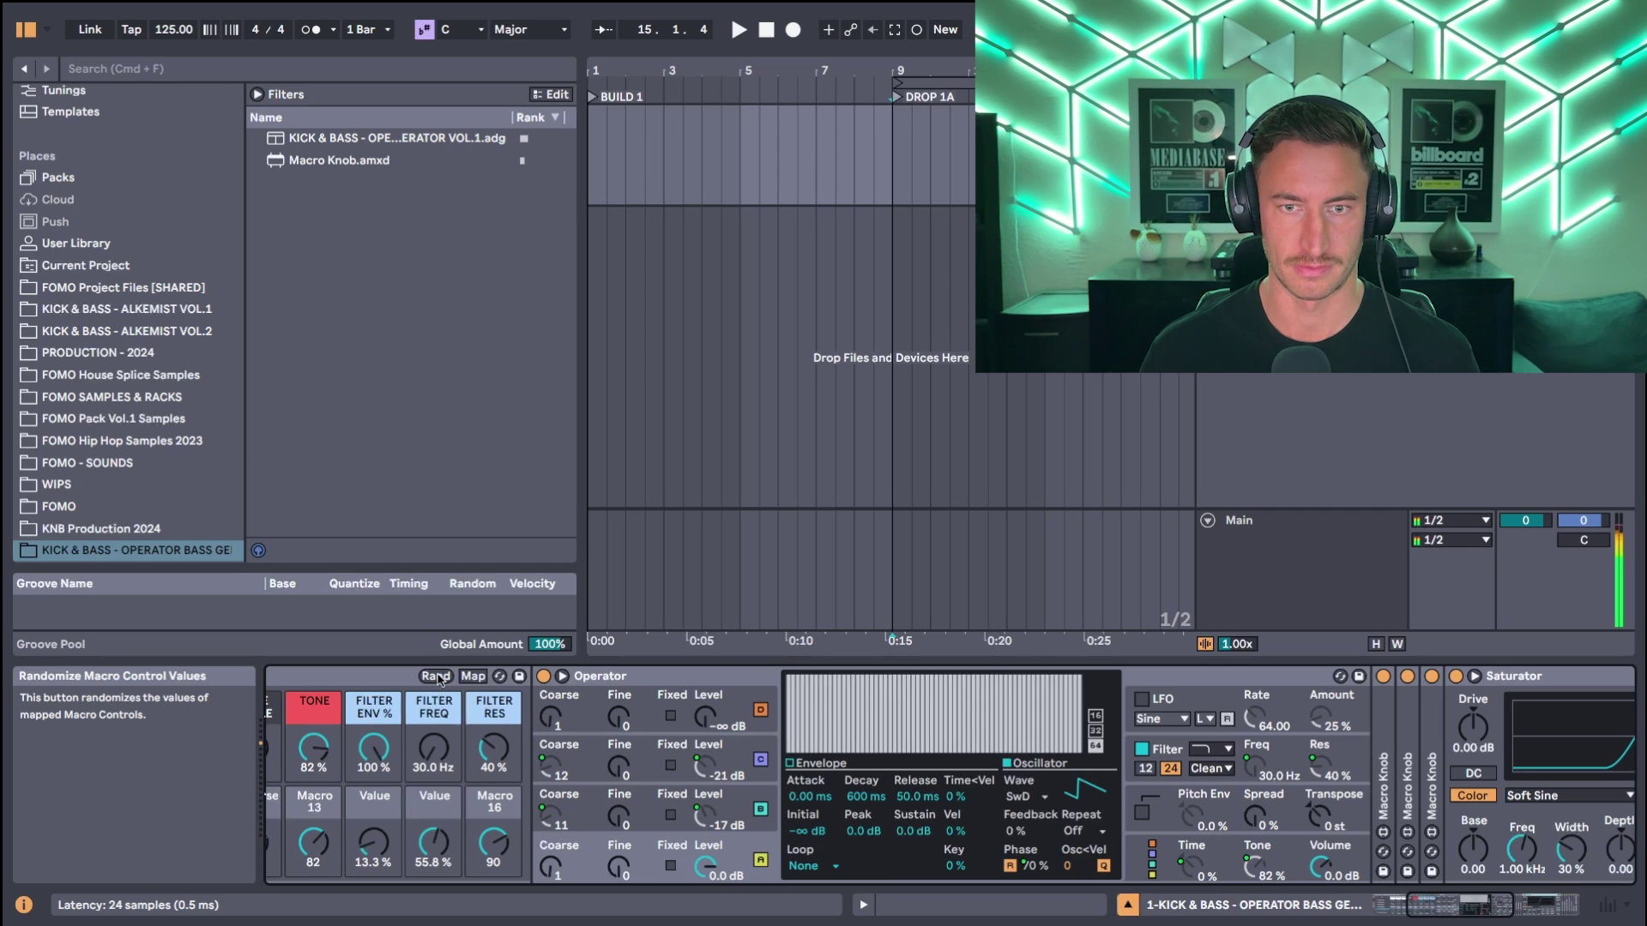
# Step: Collapse Saturator to show Chorus-Ensemble instead, and bypass and re-enable the chorus to compare its effect
pyautogui.hscroll(5, 601, 755)
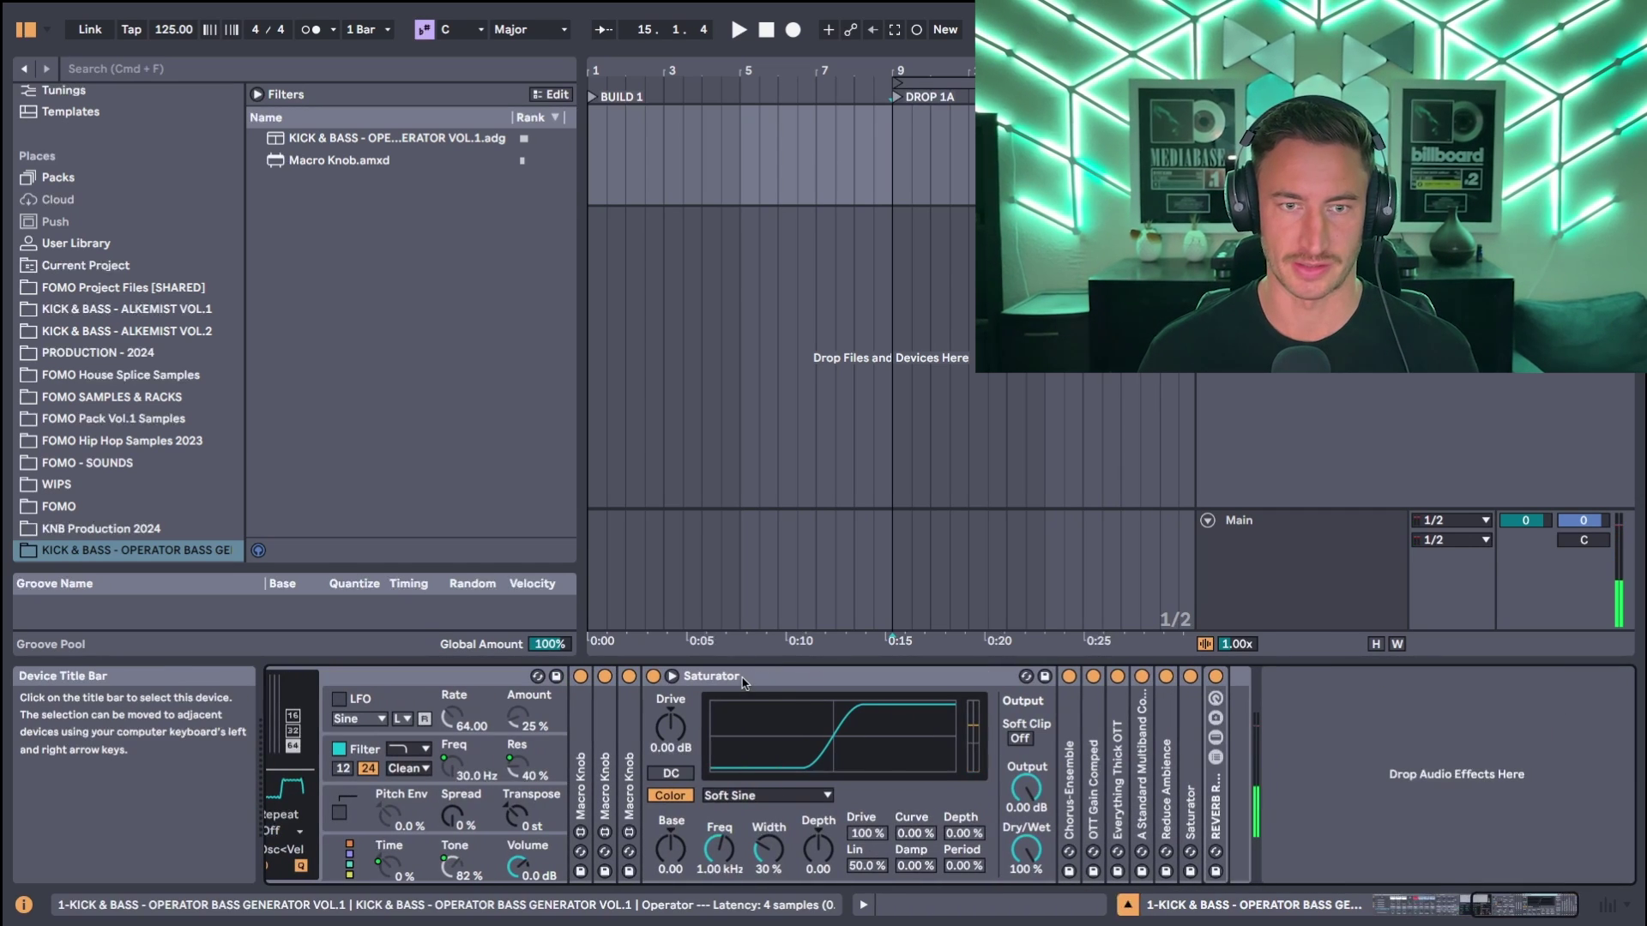
pyautogui.doubleClick(743, 676)
pyautogui.doubleClick(677, 738)
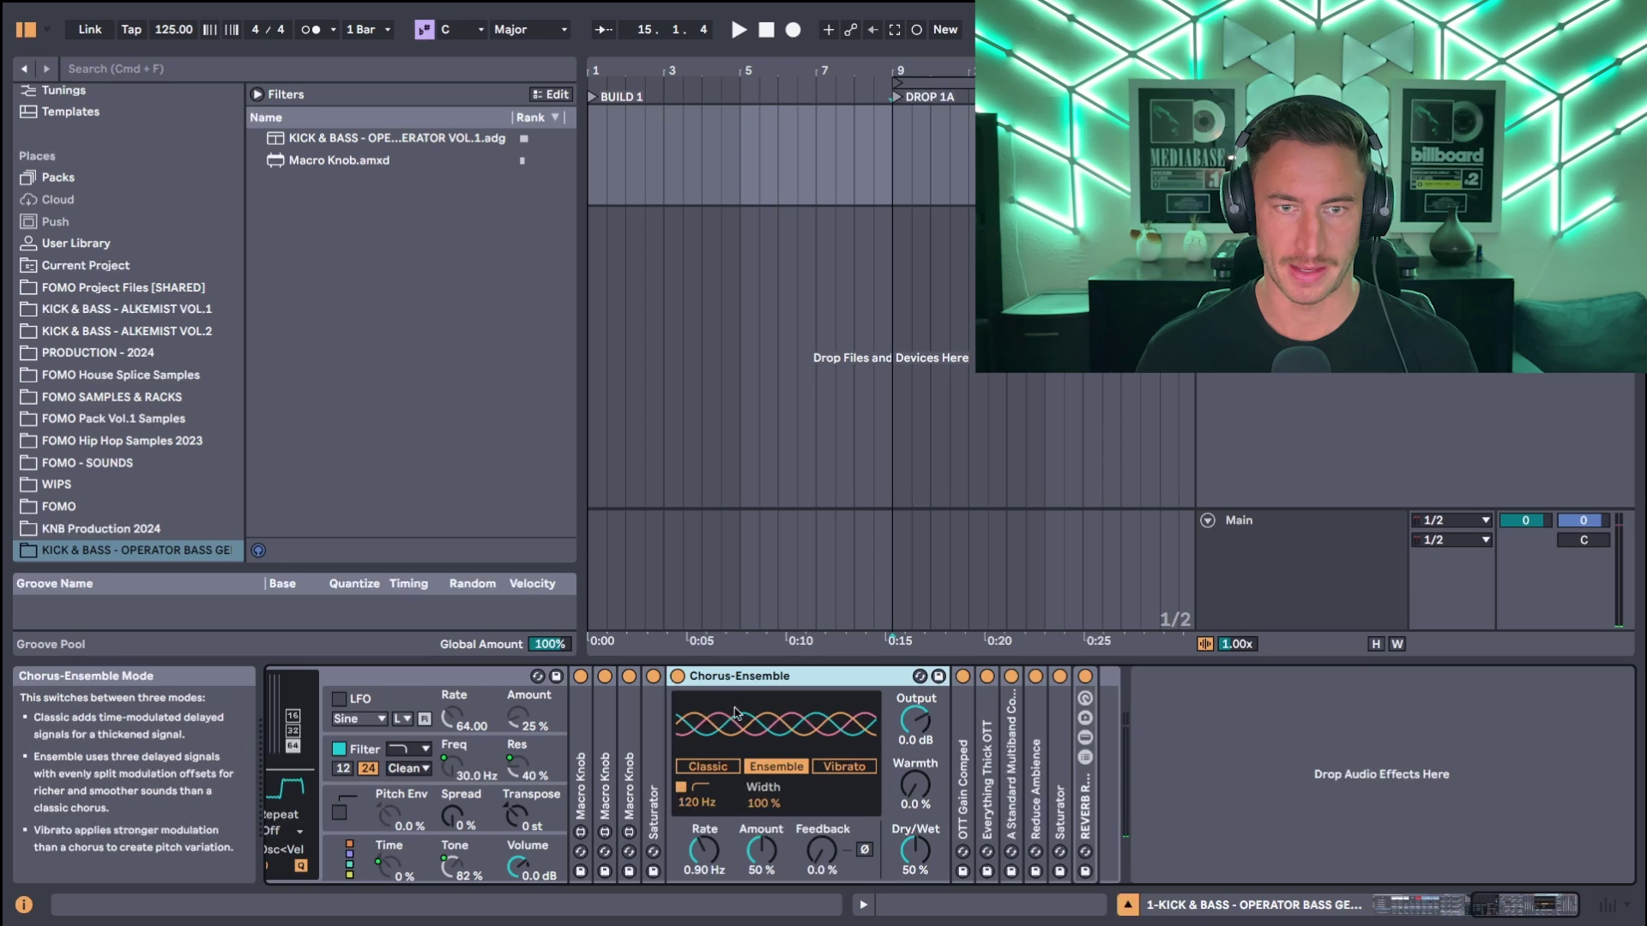
pyautogui.click(678, 677)
pyautogui.click(677, 676)
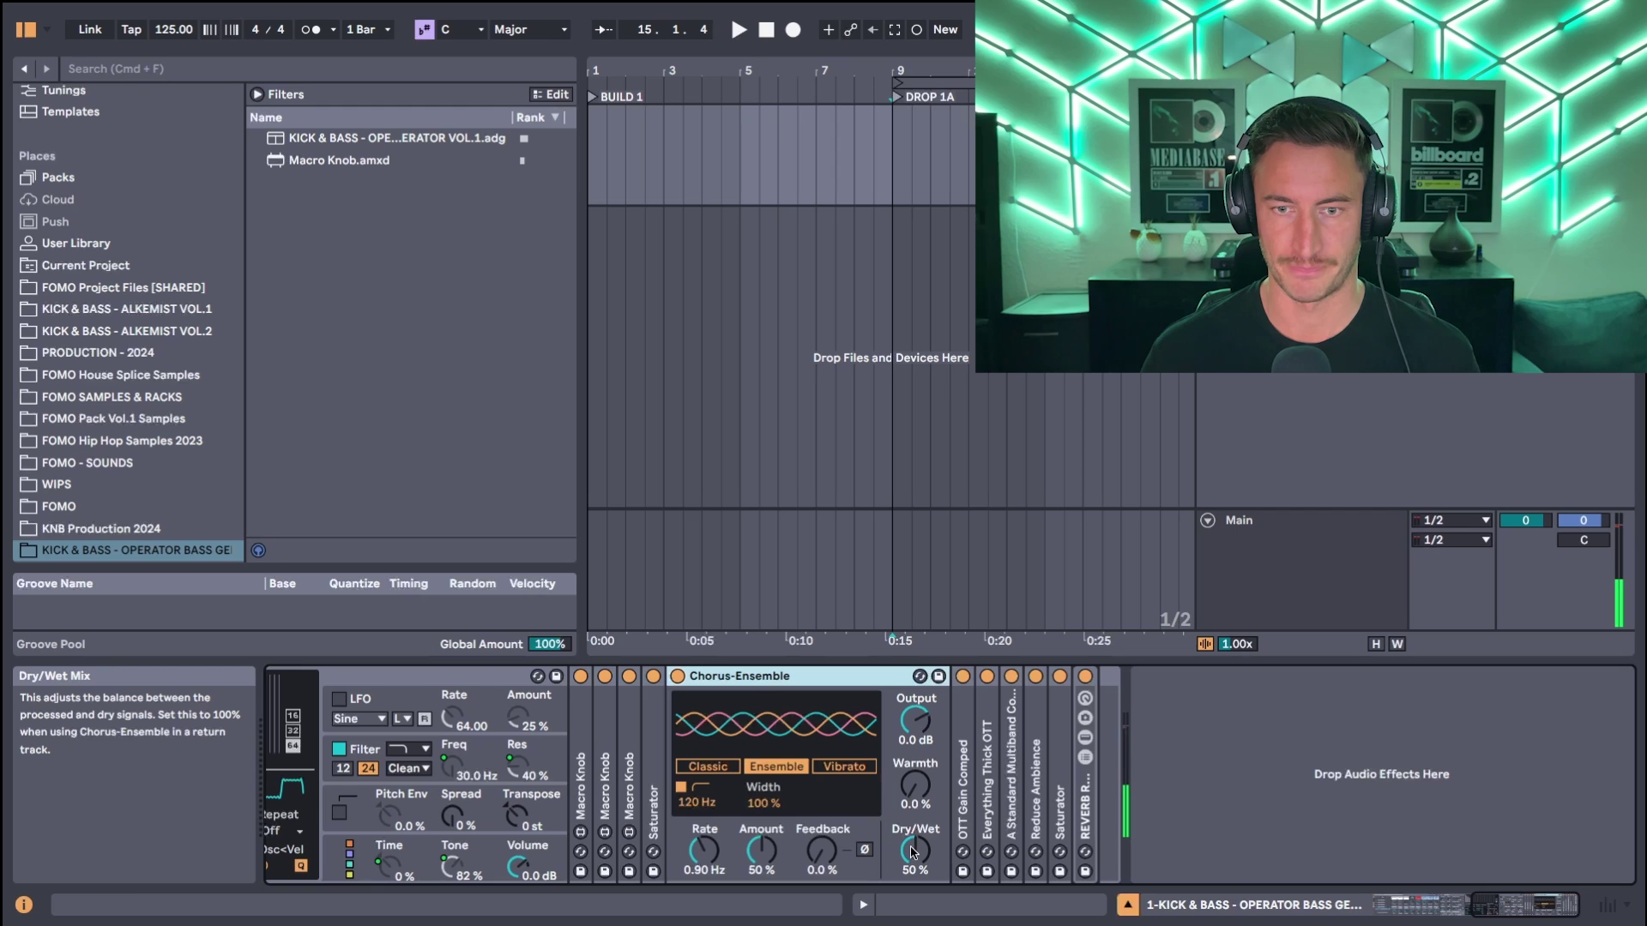
# Step: Collapse Chorus-Ensemble to show OTT Gain Comped instead, and deactivate that device
pyautogui.doubleClick(749, 677)
pyautogui.doubleClick(705, 755)
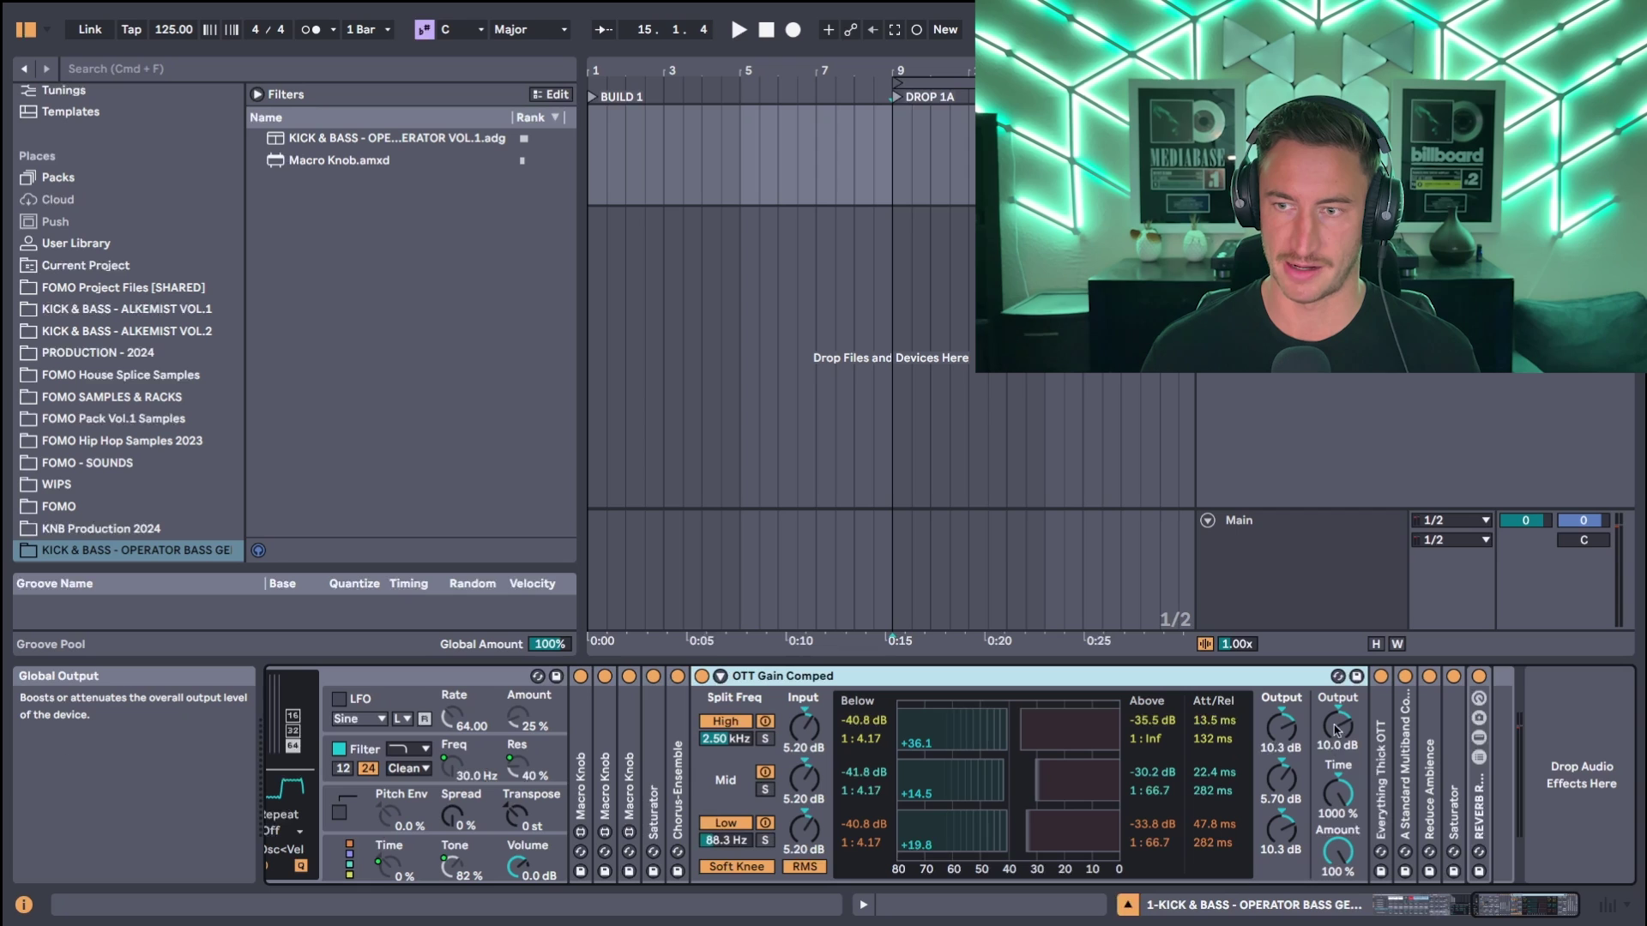
pyautogui.click(702, 677)
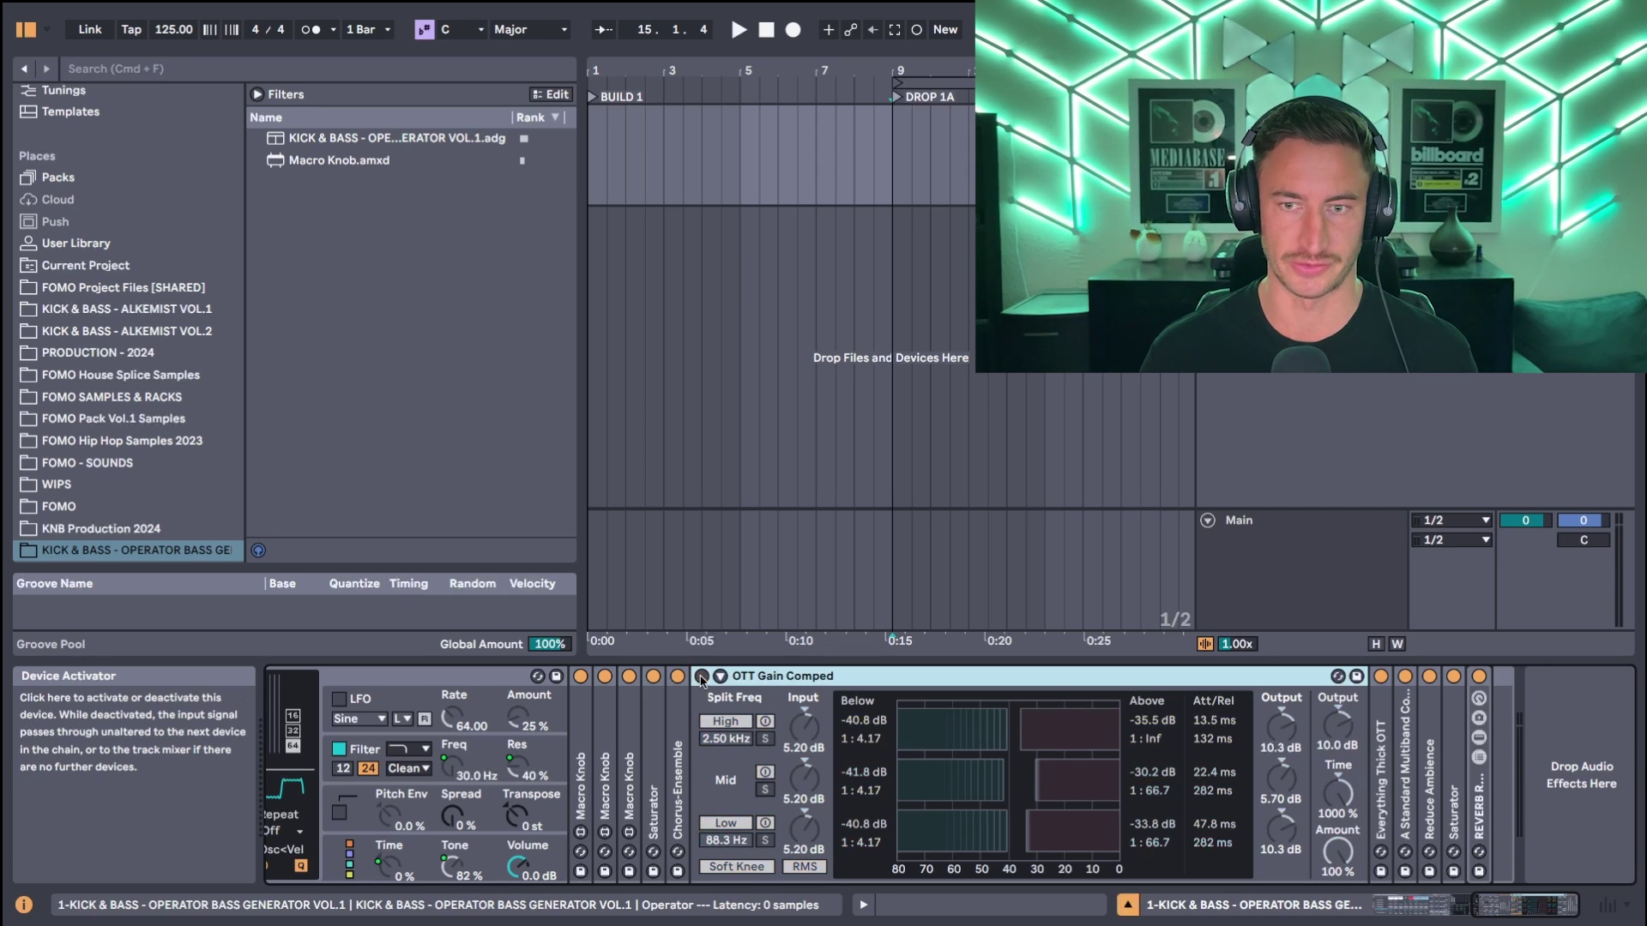
# Step: Reactivate OTT Gain Comped, and collapse it to show the Everything Thick OTT device instead
pyautogui.click(702, 678)
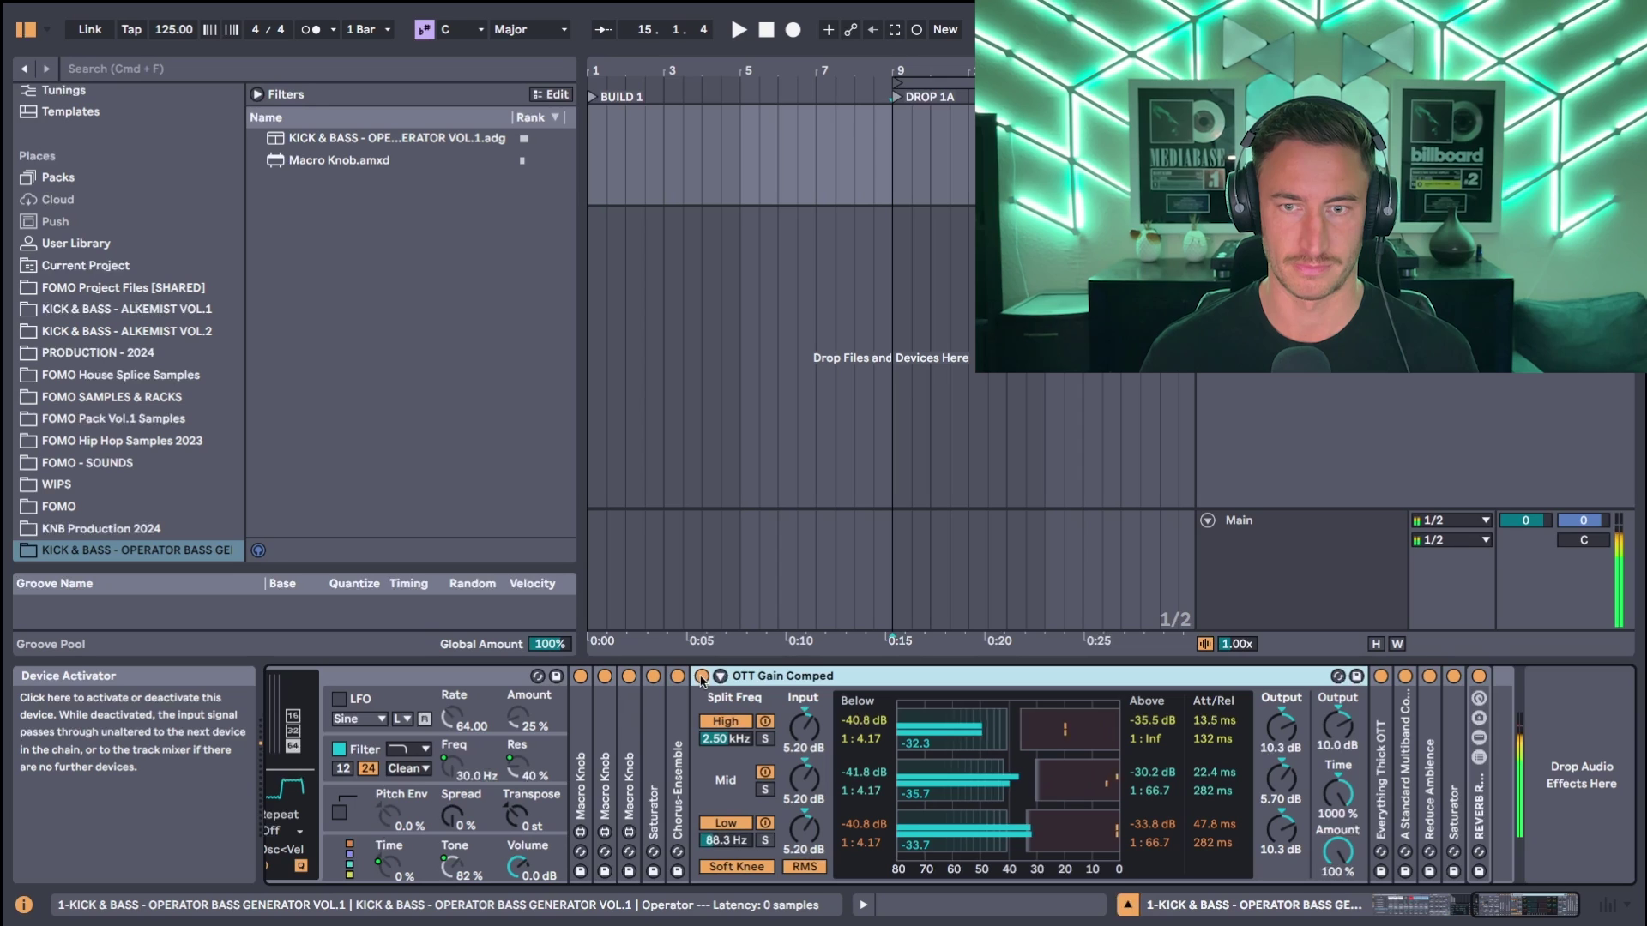
pyautogui.doubleClick(766, 677)
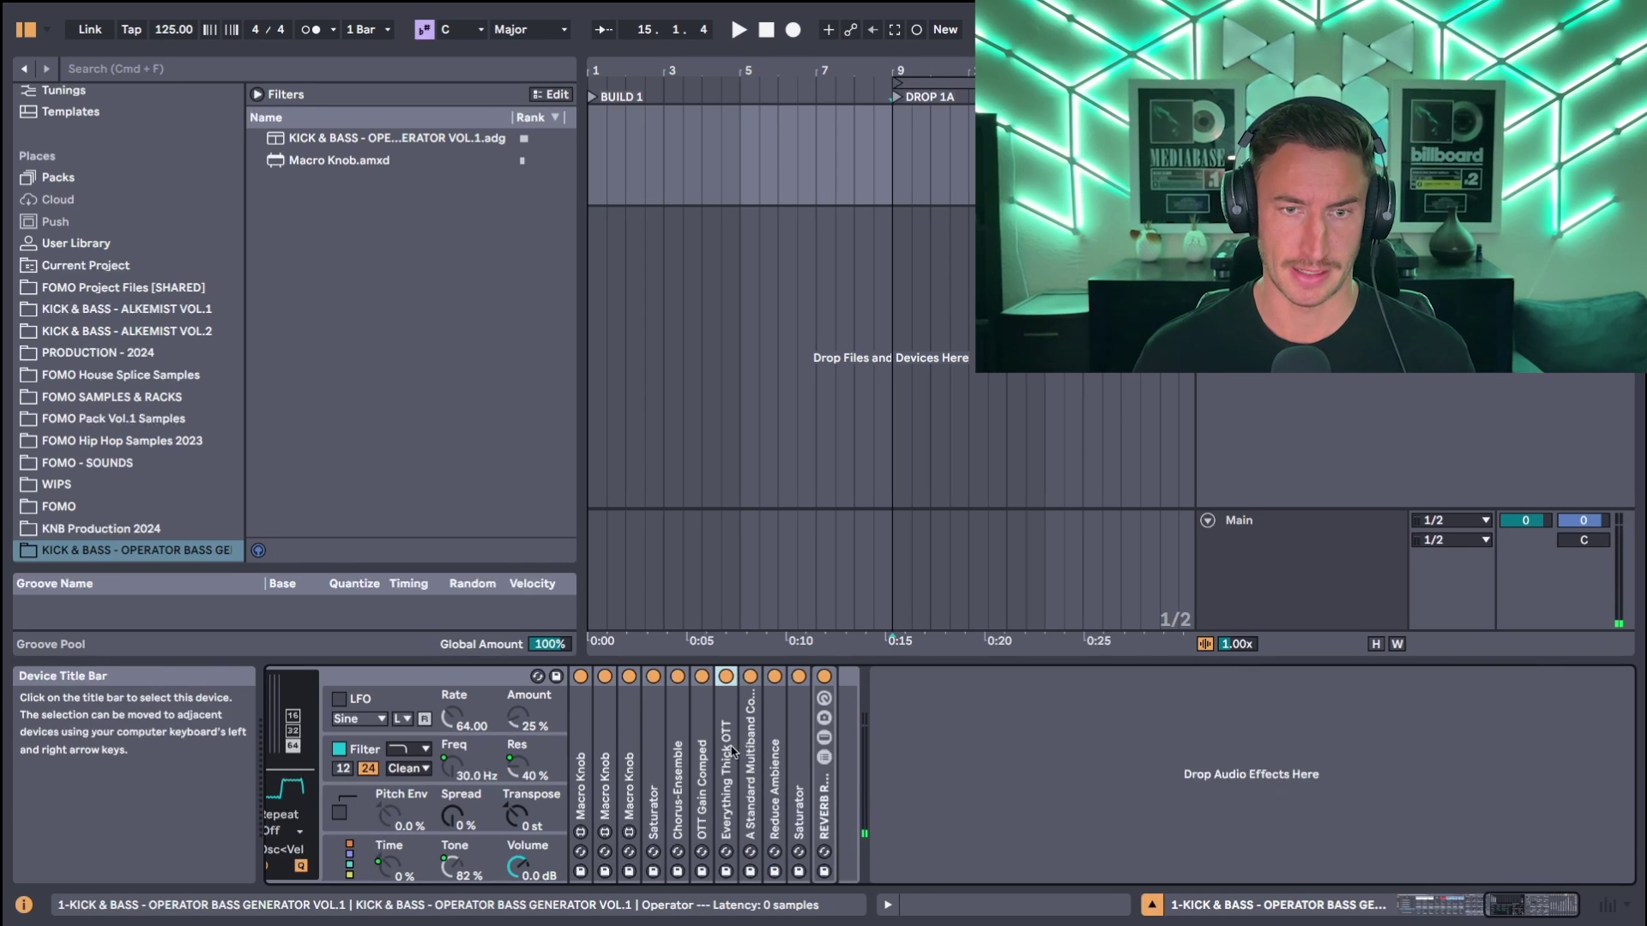
pyautogui.doubleClick(725, 678)
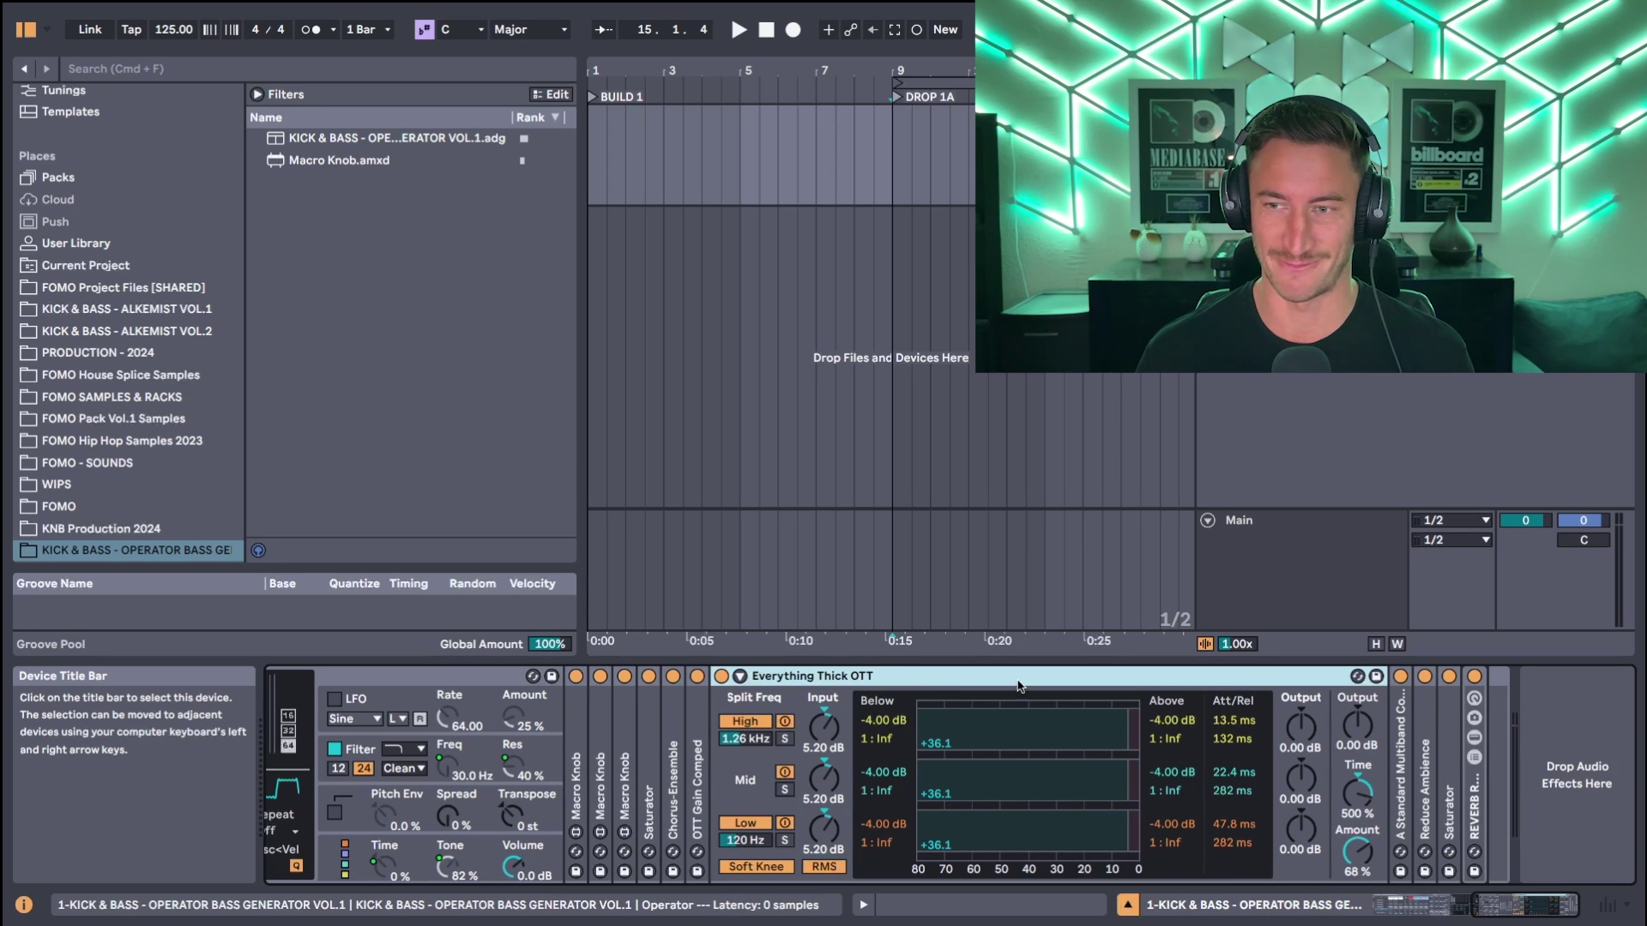
# Step: Bypass and re-enable Everything Thick OTT to compare its effect, set its Amount to 69 %, and collapse it
pyautogui.click(720, 676)
pyautogui.click(721, 676)
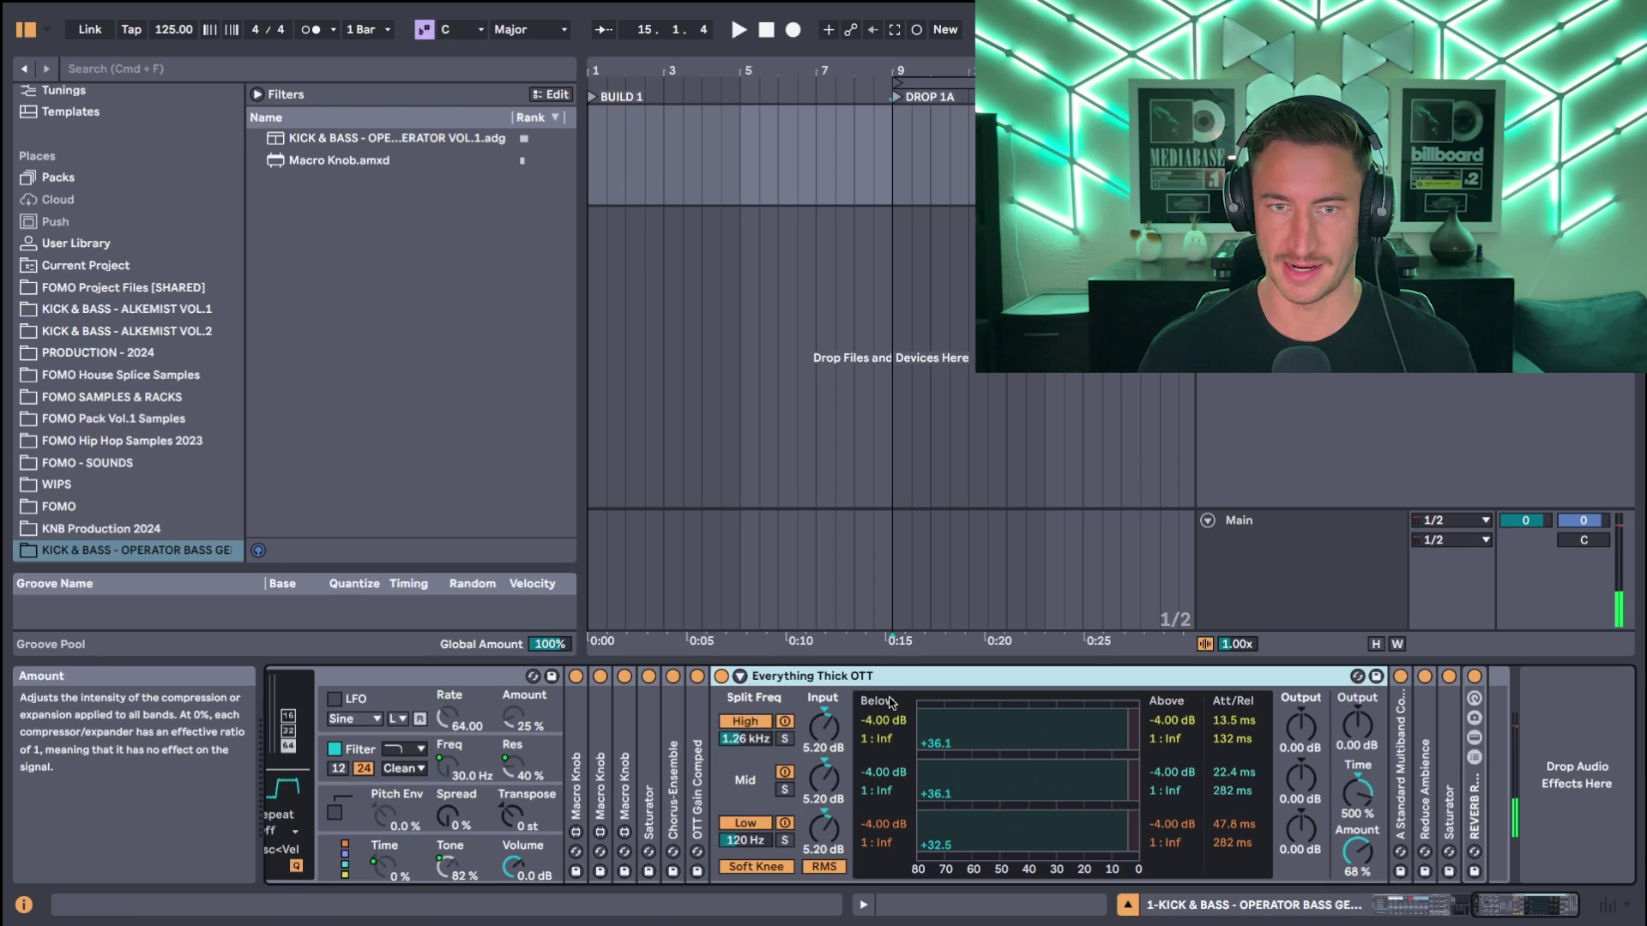
pyautogui.moveTo(1365, 851); pyautogui.dragTo(1365, 848)
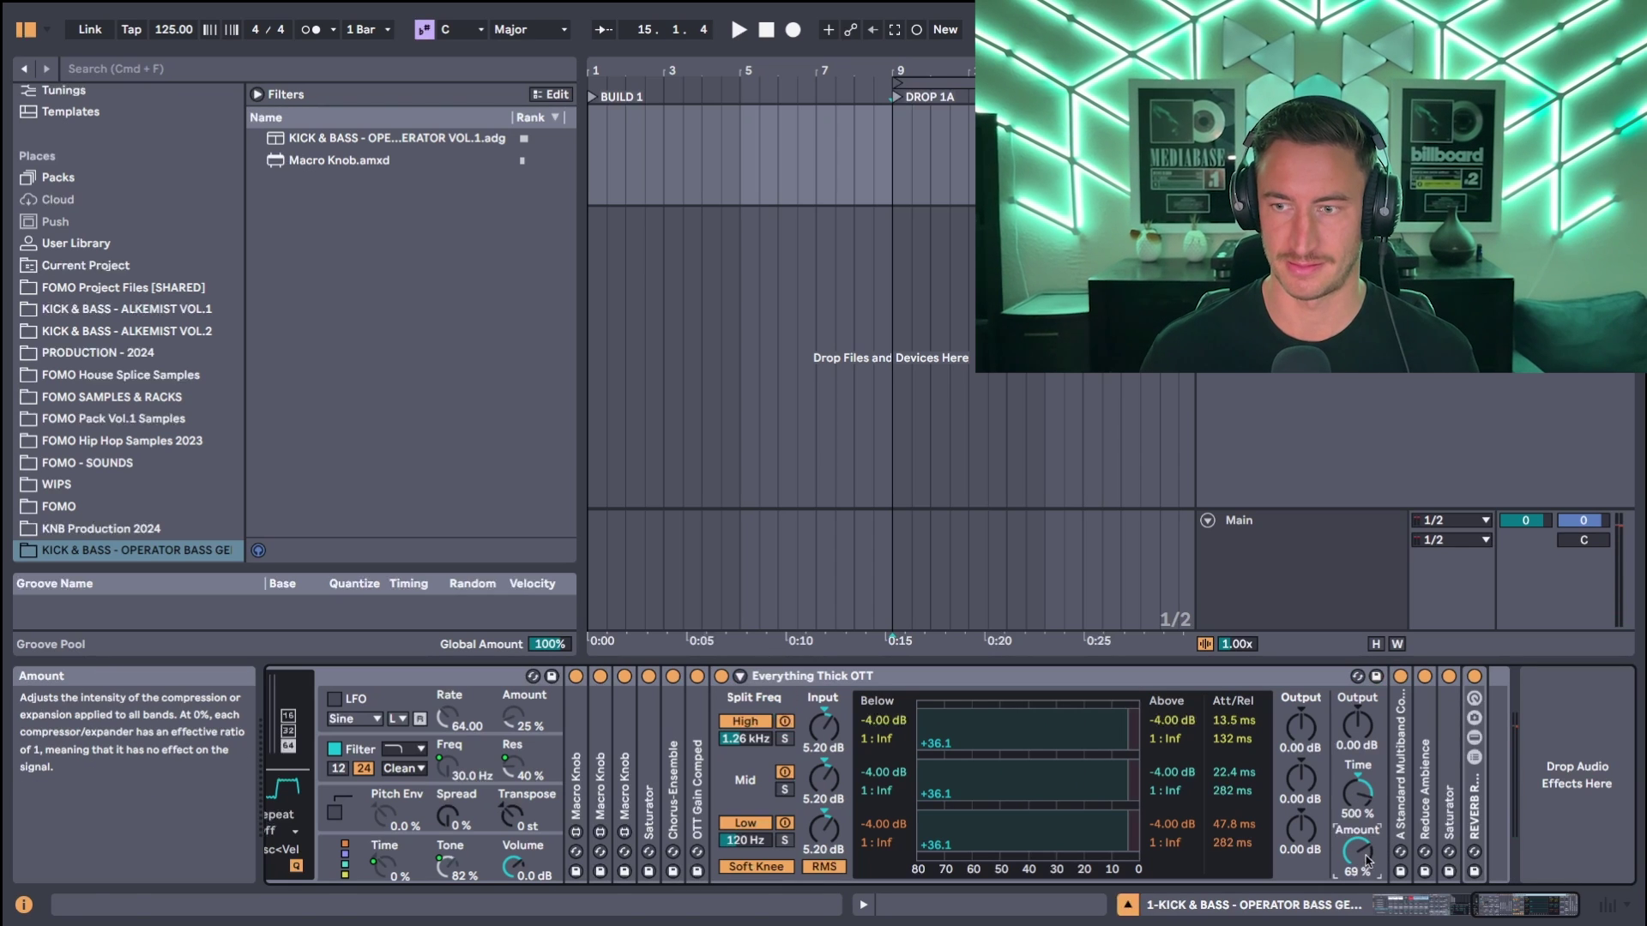
pyautogui.doubleClick(780, 679)
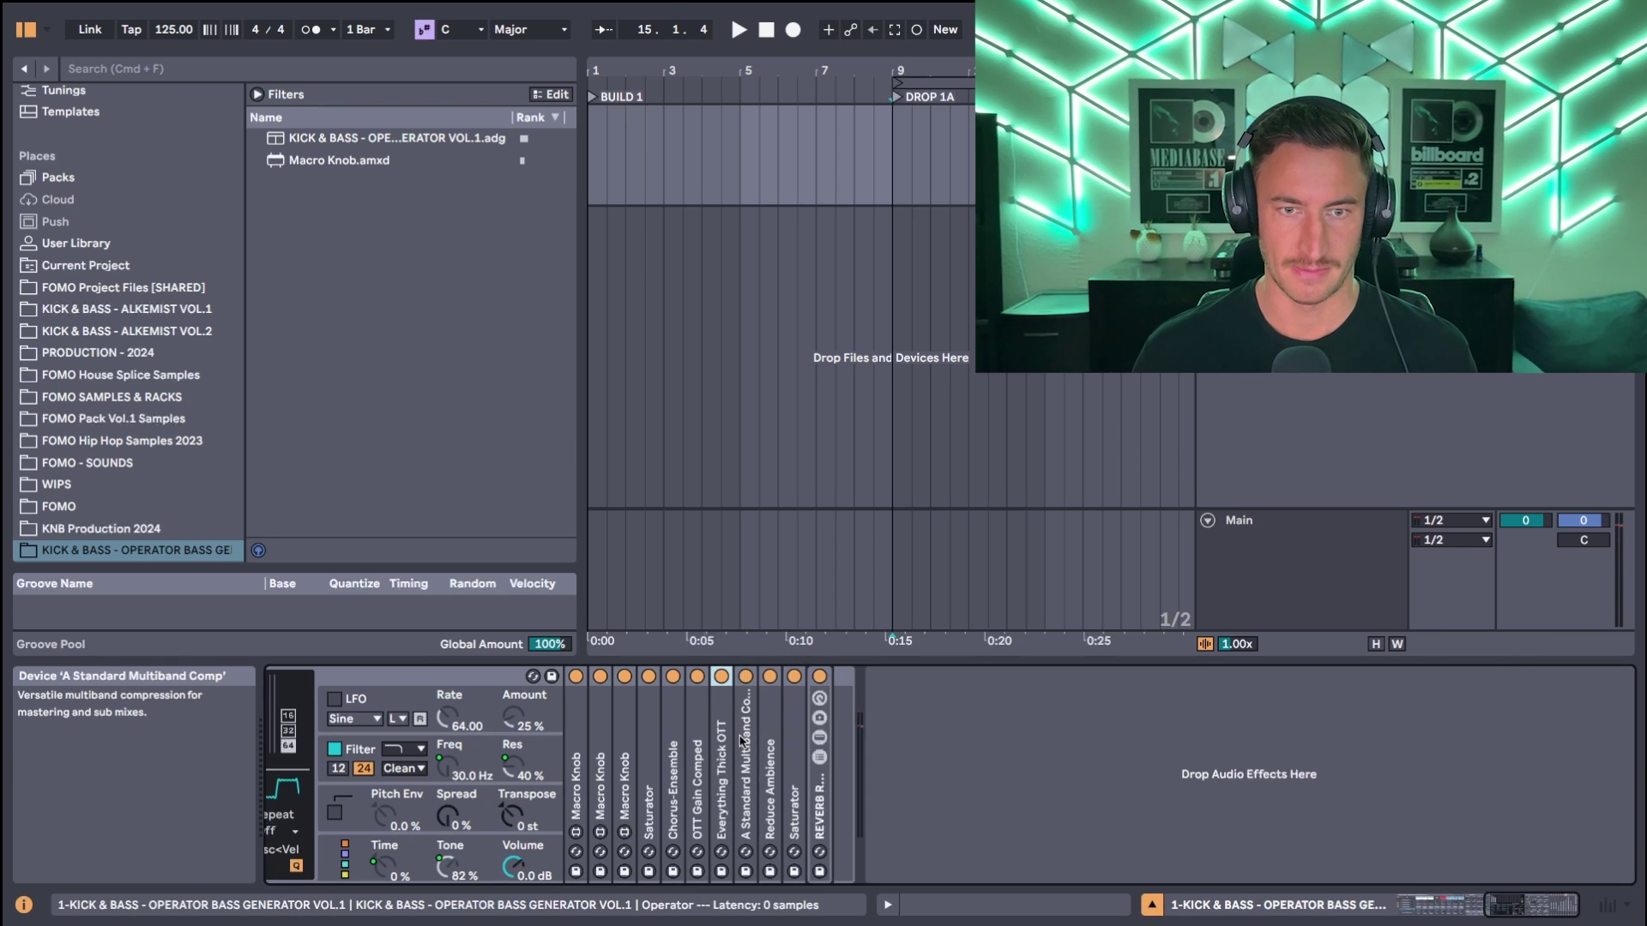
# Step: Expand A Standard Multiband Comp, bypass and re-enable it to compare its effect, and collapse it
pyautogui.doubleClick(748, 730)
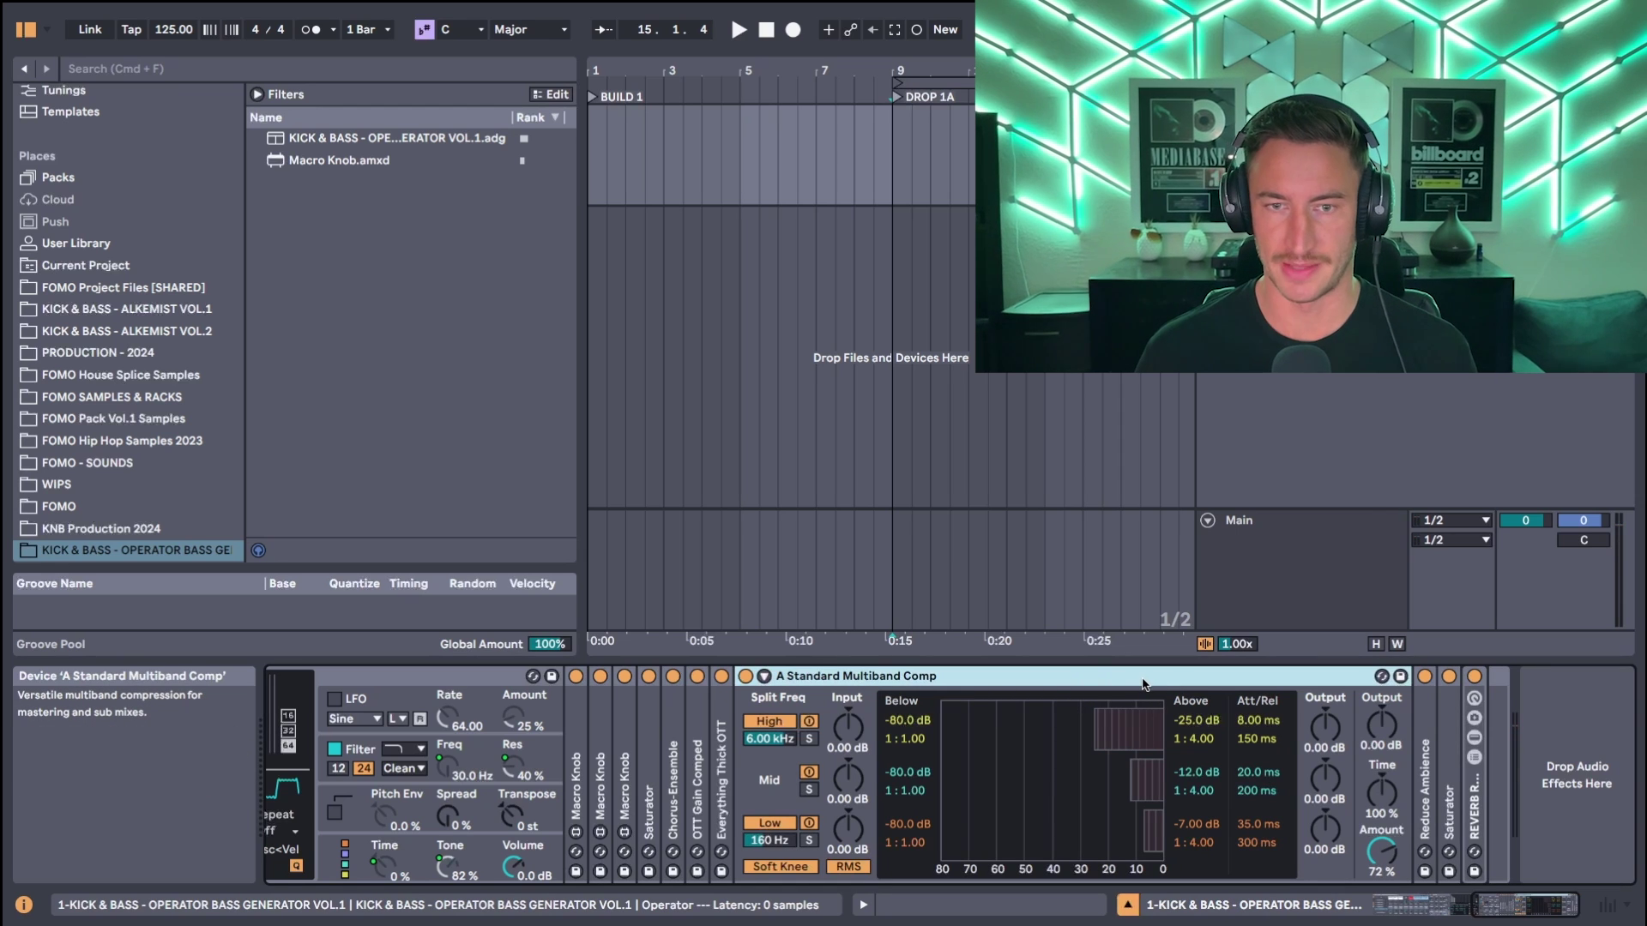
pyautogui.click(743, 678)
pyautogui.click(744, 677)
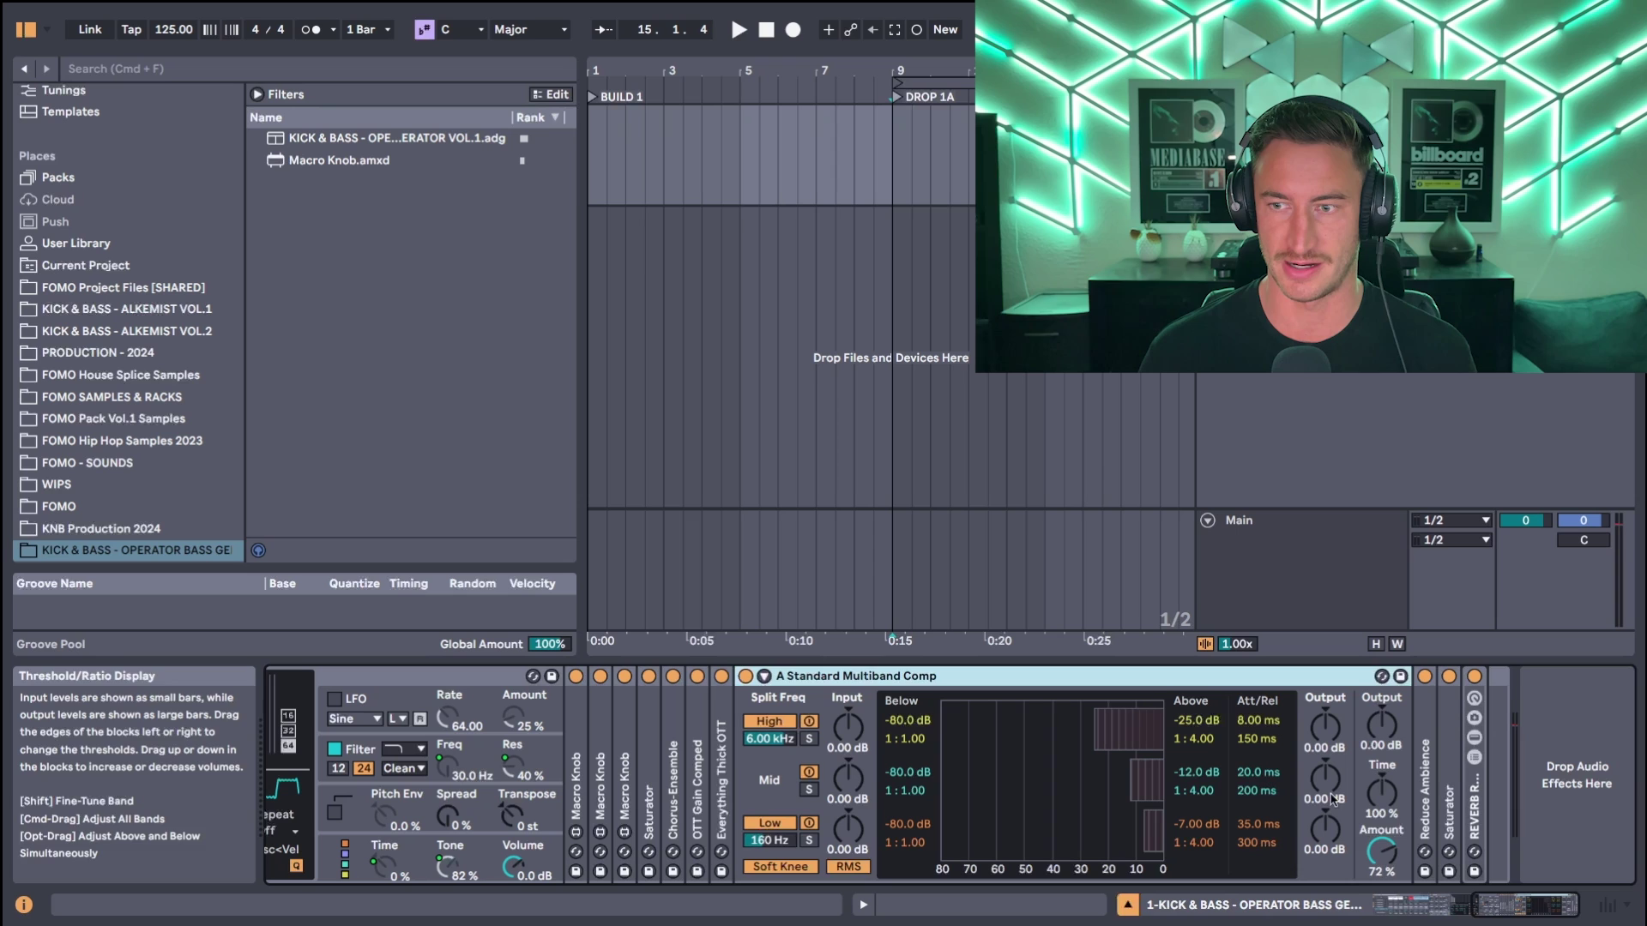
pyautogui.click(1374, 853)
pyautogui.doubleClick(858, 676)
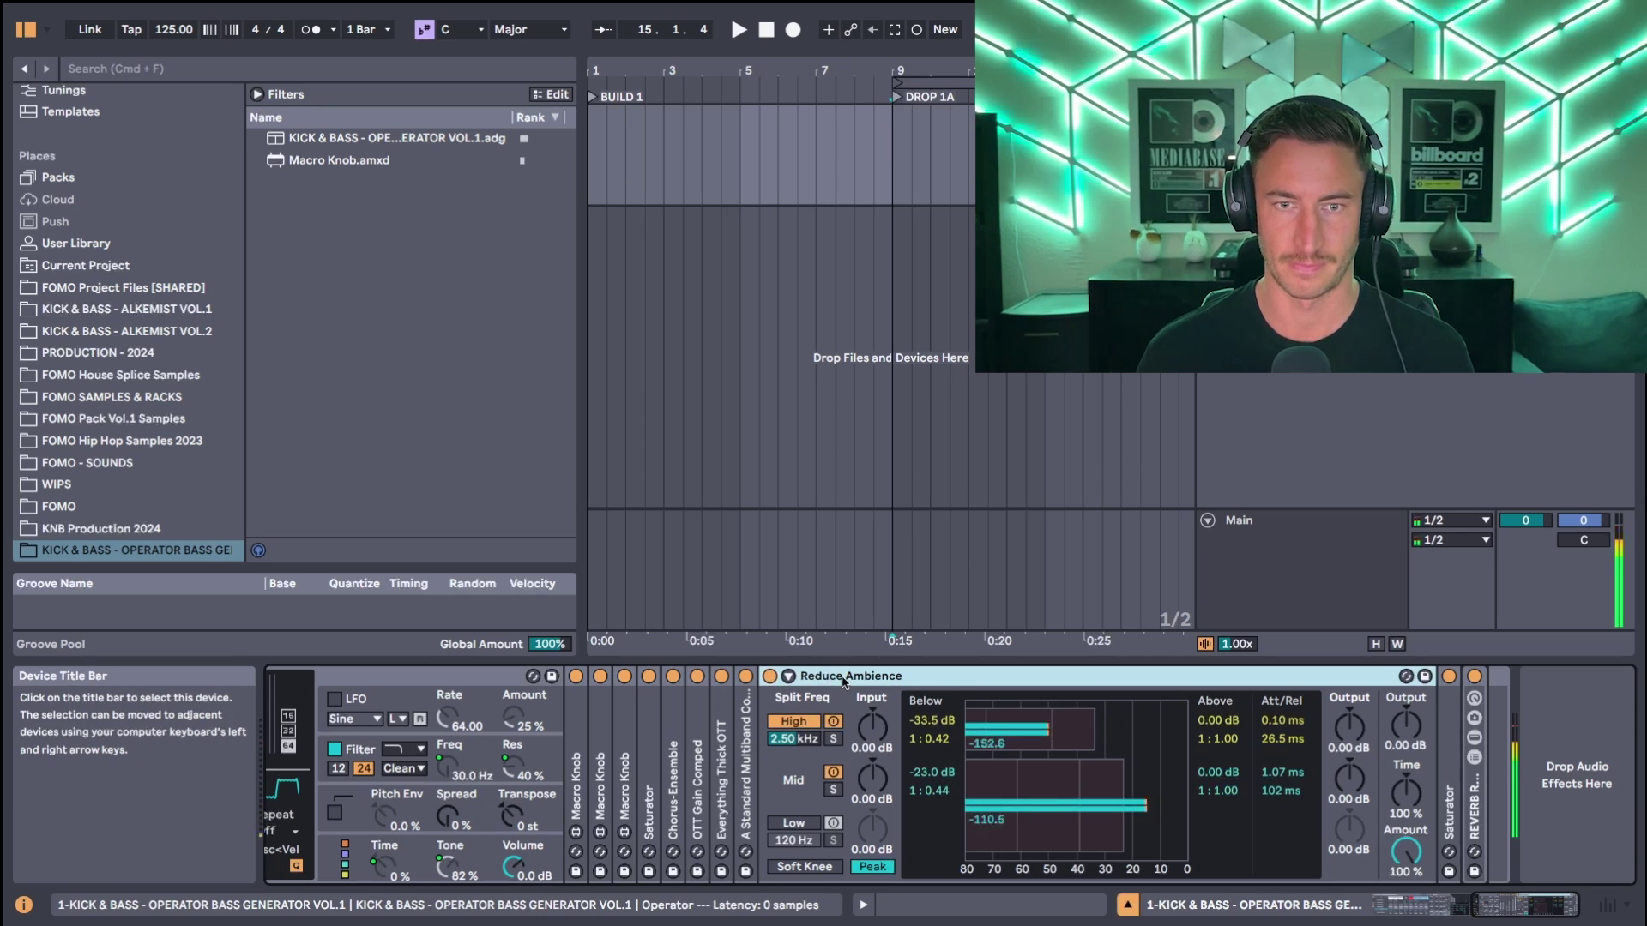
# Step: Collapse Reduce Ambience and briefly expand the Saturator that follows it to inspect its soft clip settings
pyautogui.doubleClick(845, 679)
pyautogui.doubleClick(868, 678)
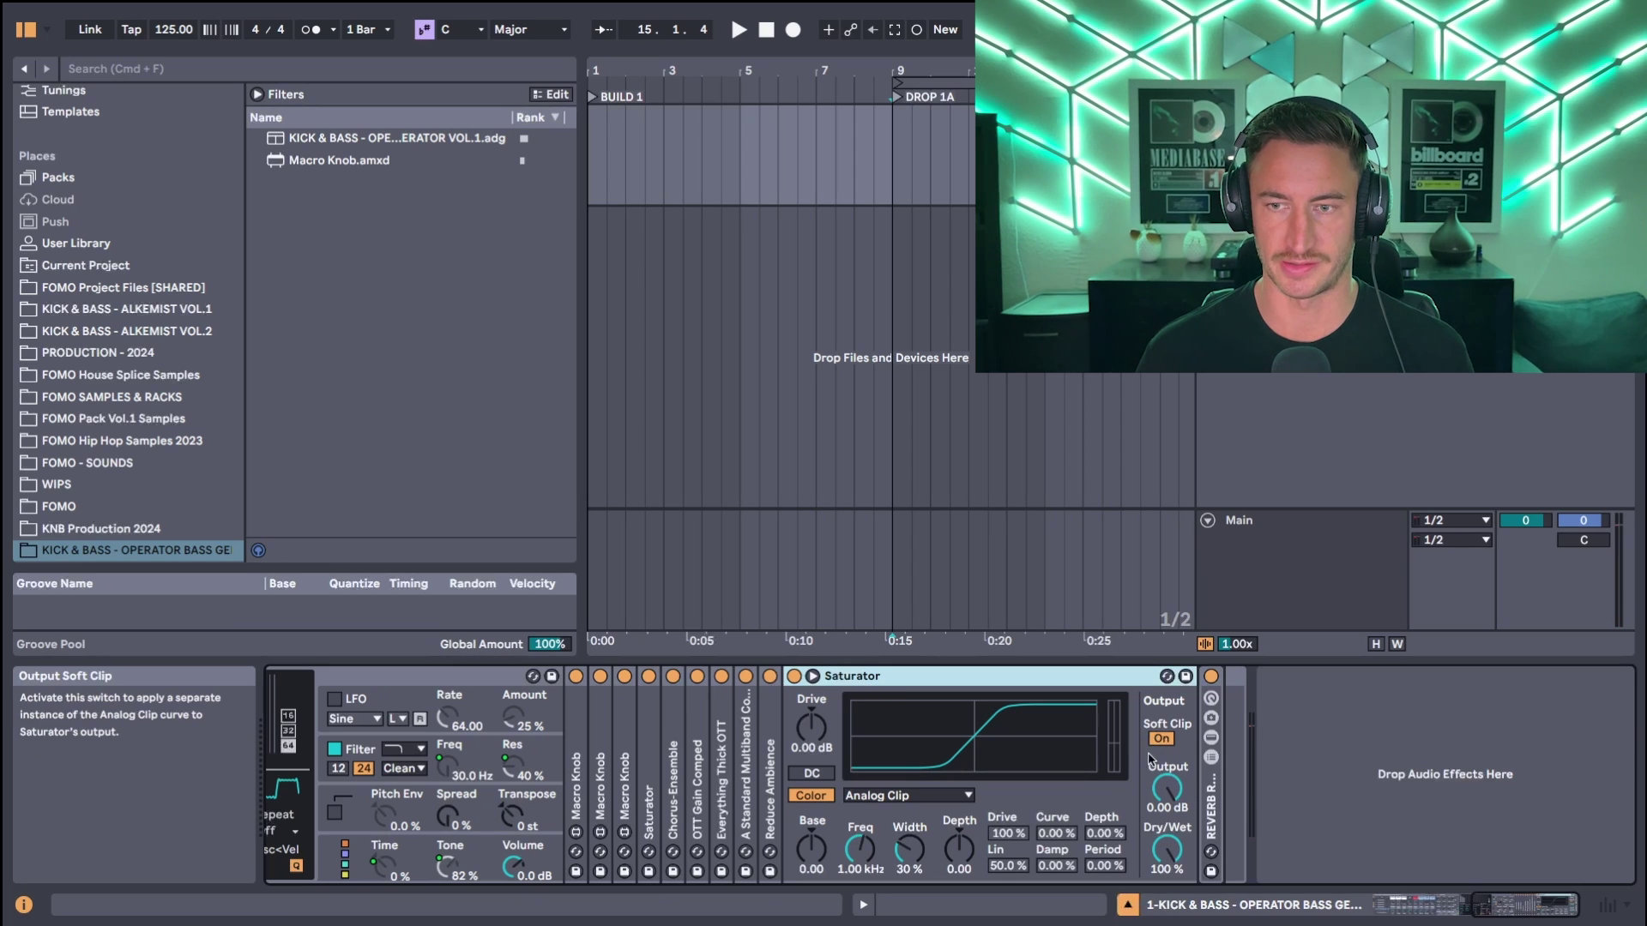
pyautogui.doubleClick(879, 678)
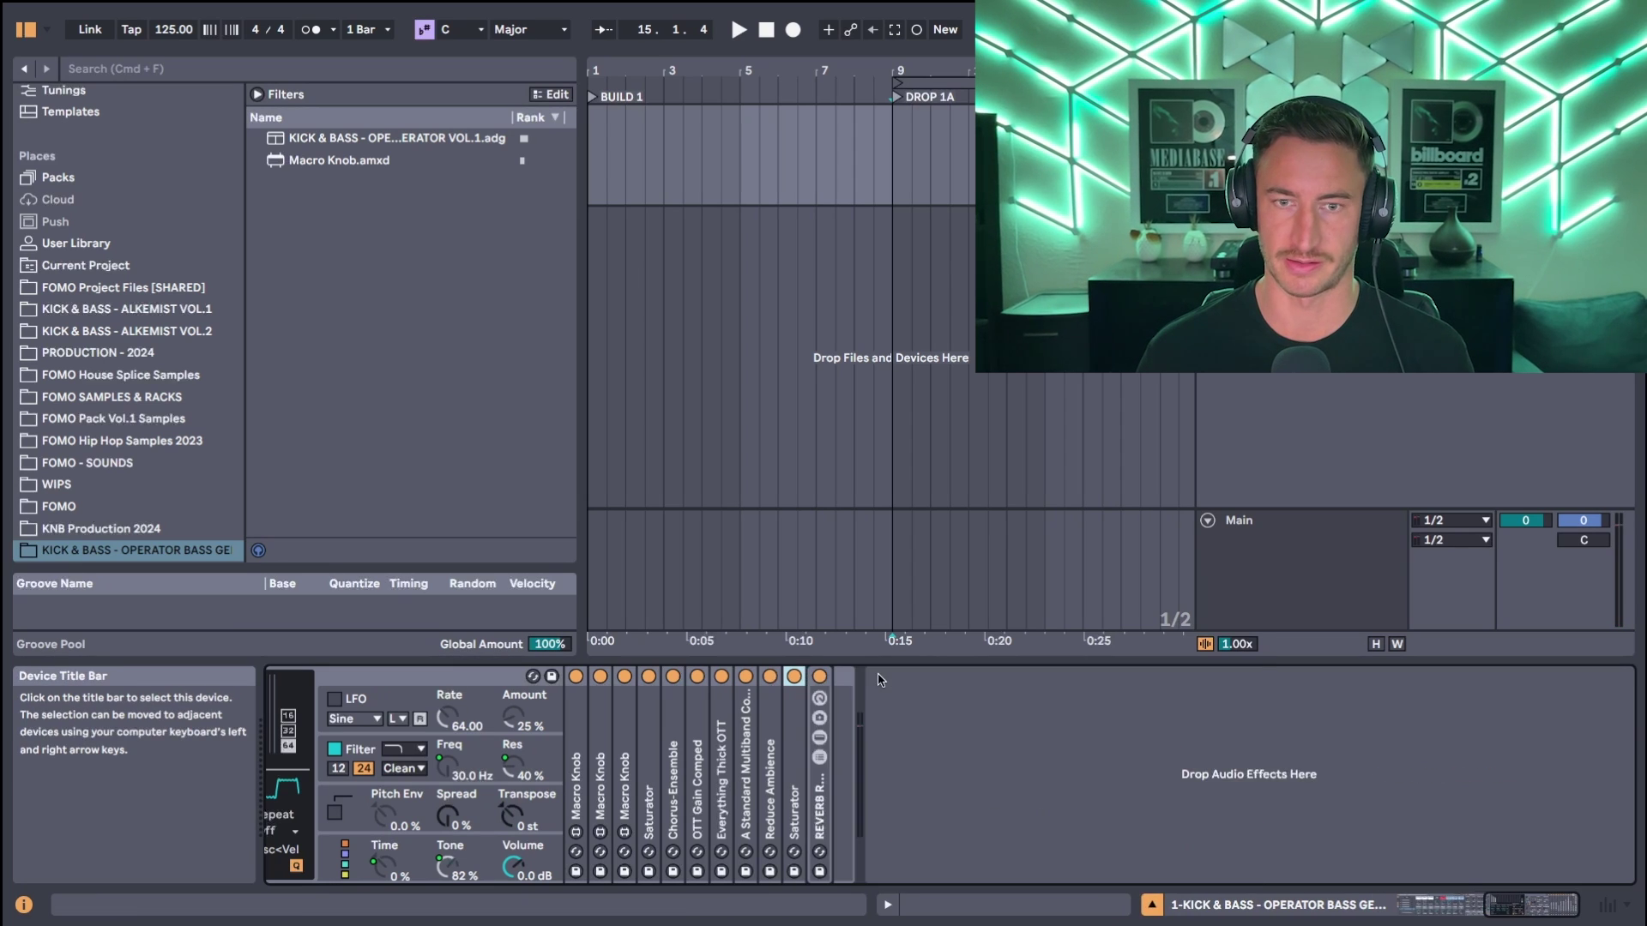
# Step: Expand REVERB RACK to inspect its reverb chain, and collapse the rack again
pyautogui.doubleClick(819, 819)
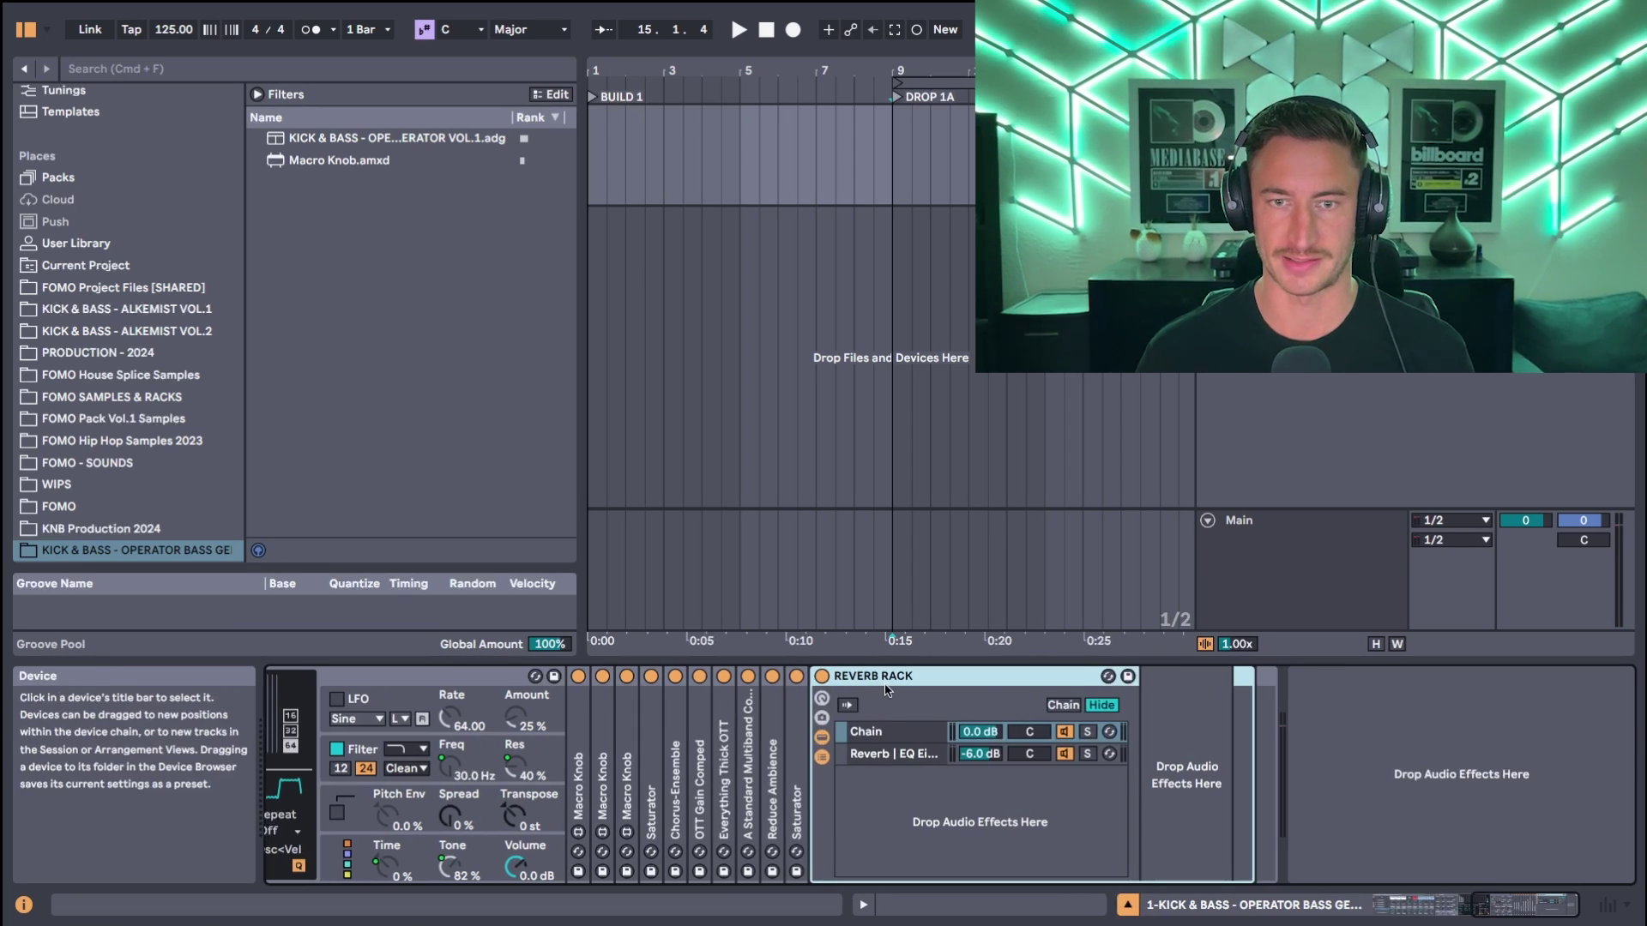
pyautogui.click(894, 755)
pyautogui.doubleClick(893, 760)
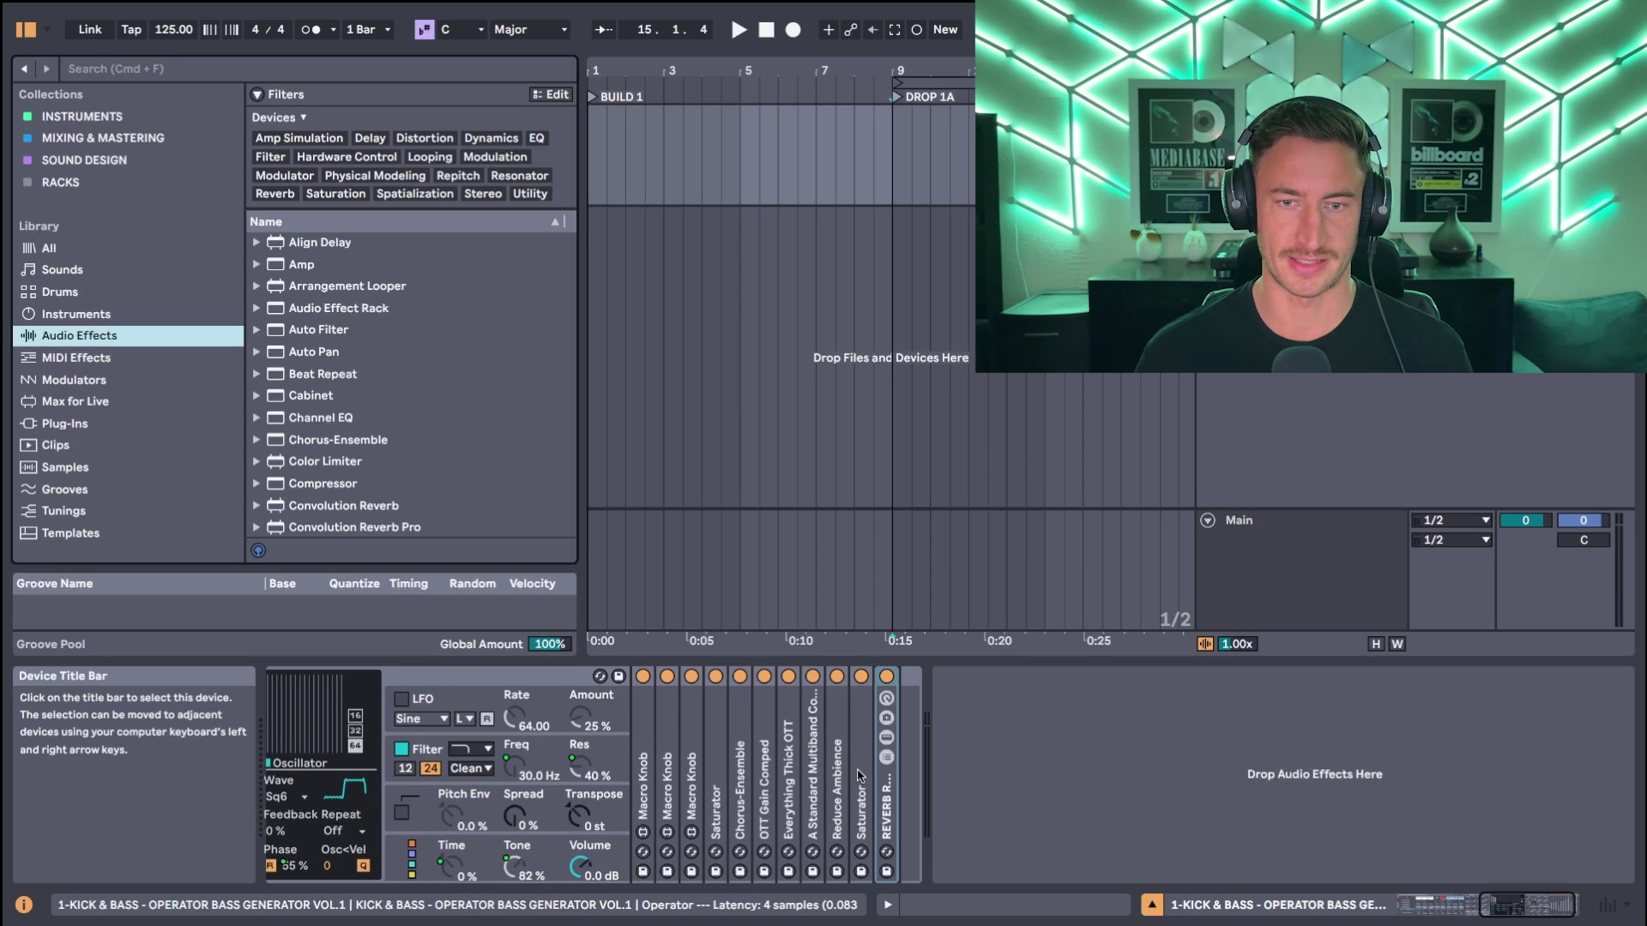
# Step: Randomize the bass generator rack's macros eight times, checking how Operator's oscillator A waveform changes
pyautogui.scroll(-3, 404, 438)
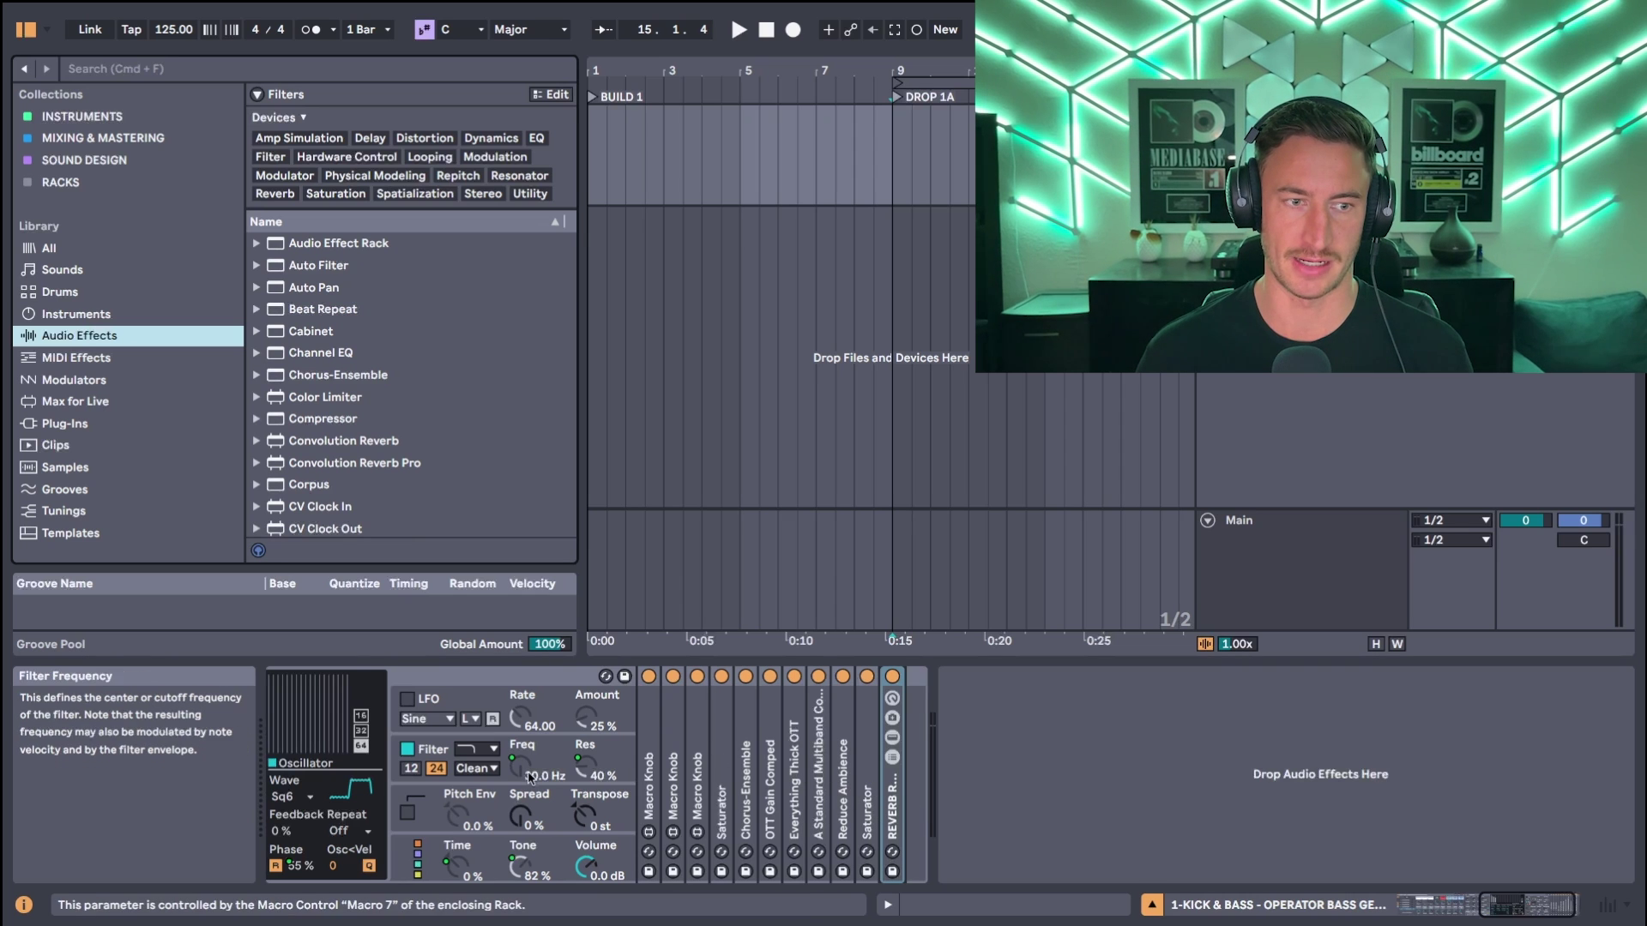
pyautogui.hscroll(-10, 773, 799)
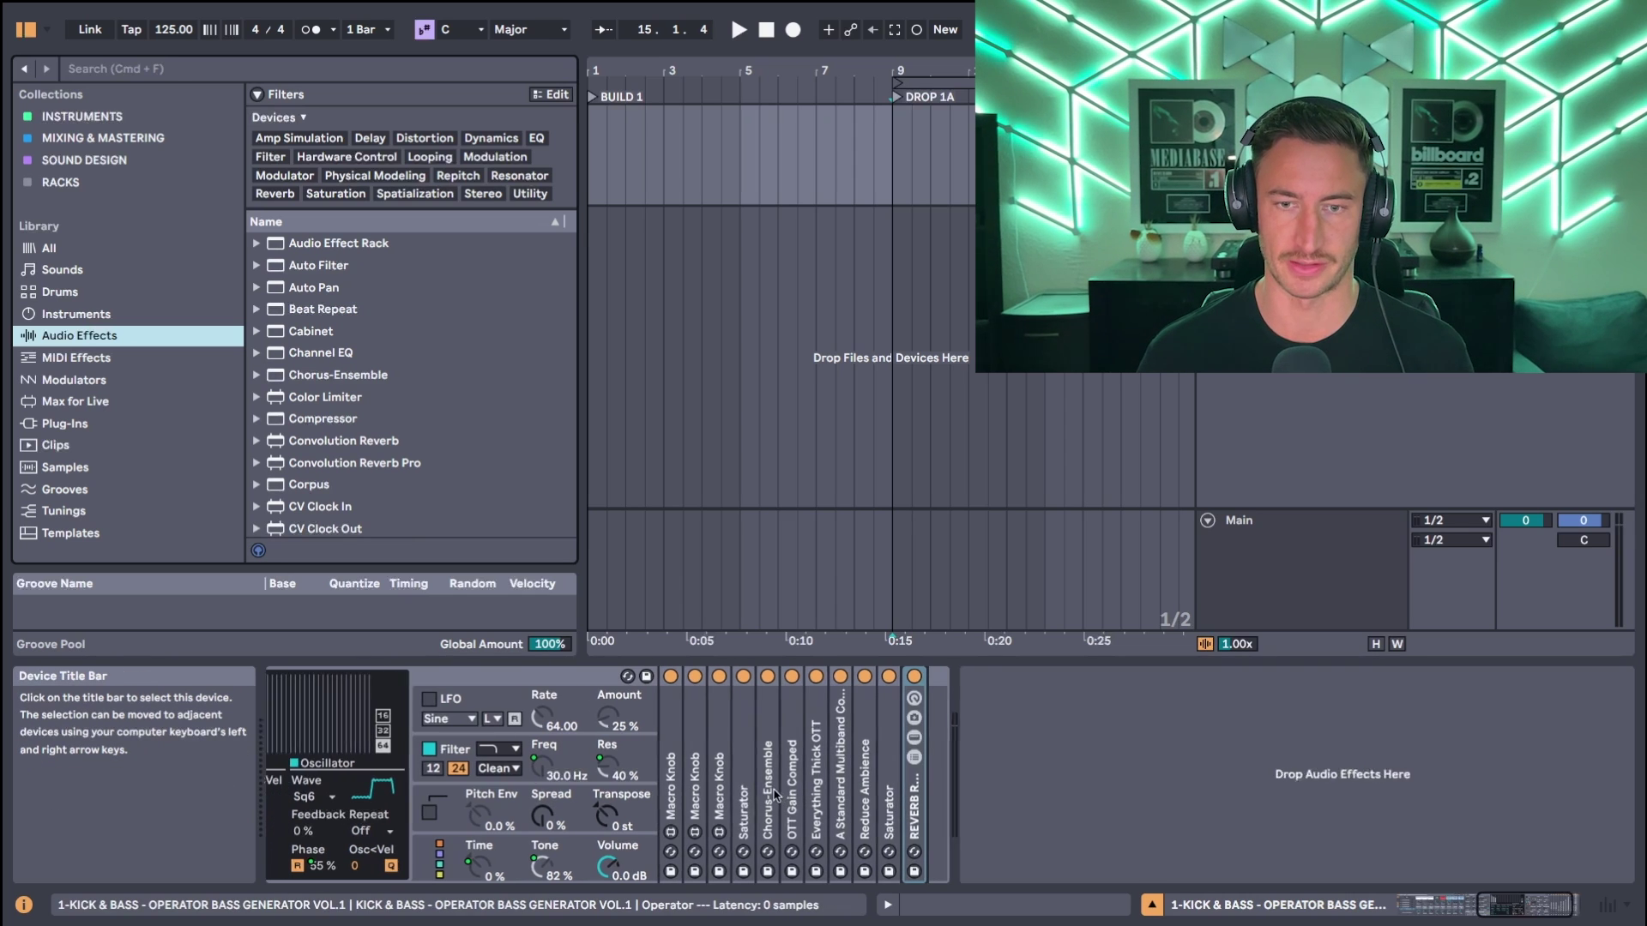
pyautogui.hscroll(-8, 815, 791)
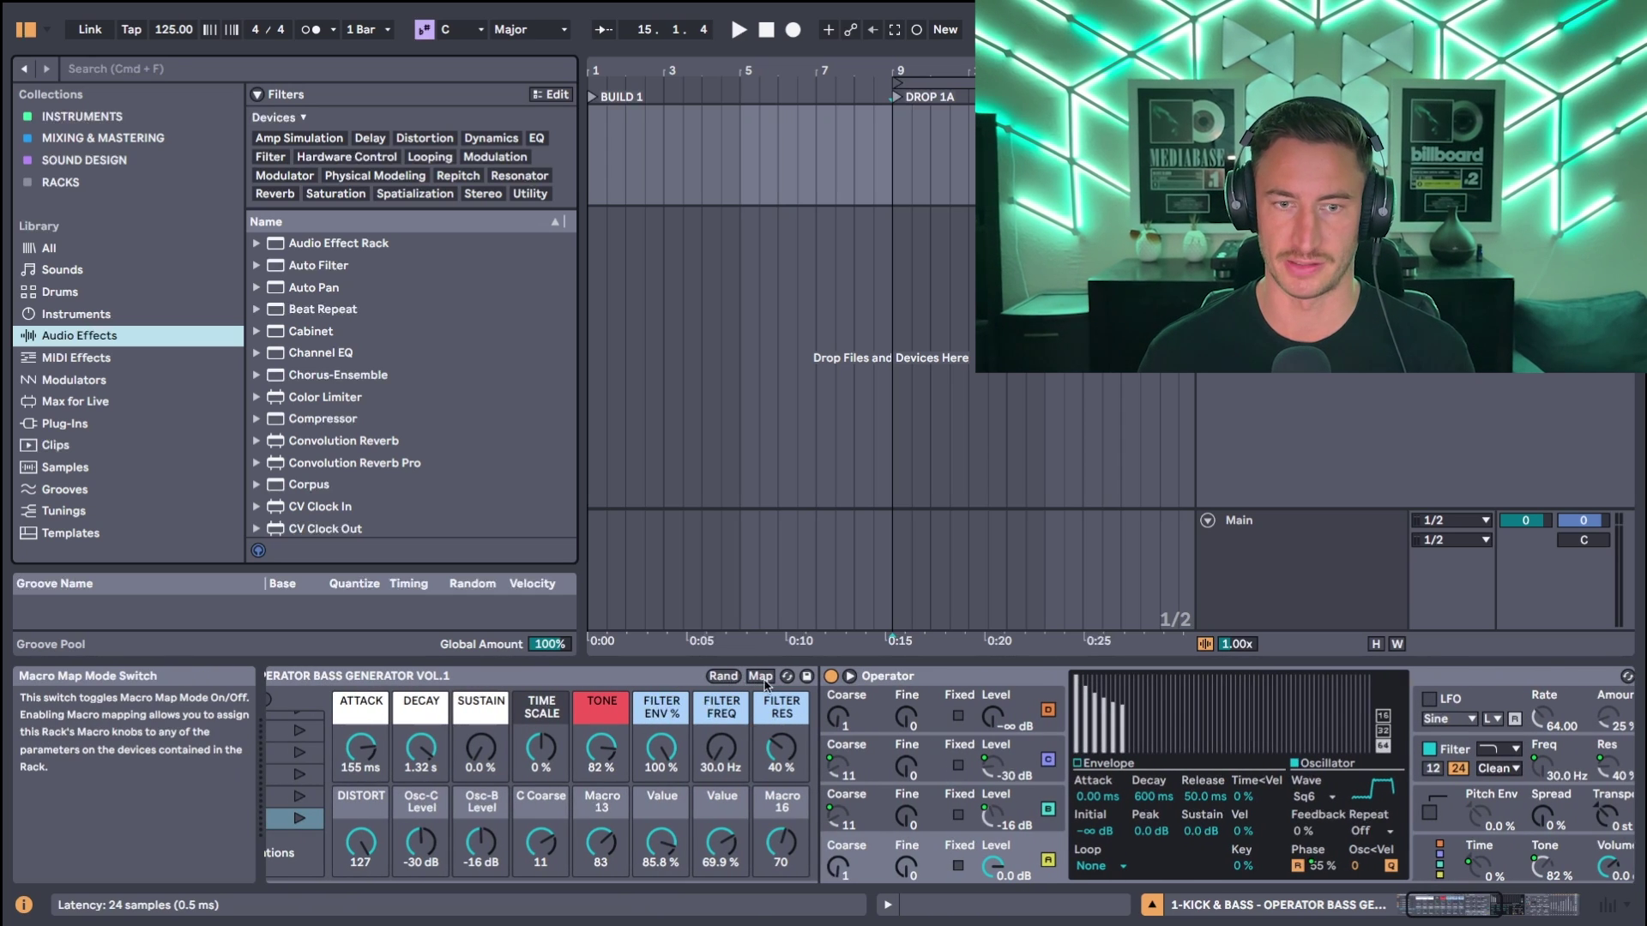
pyautogui.hscroll(2, 735, 684)
pyautogui.hscroll(-3, 757, 683)
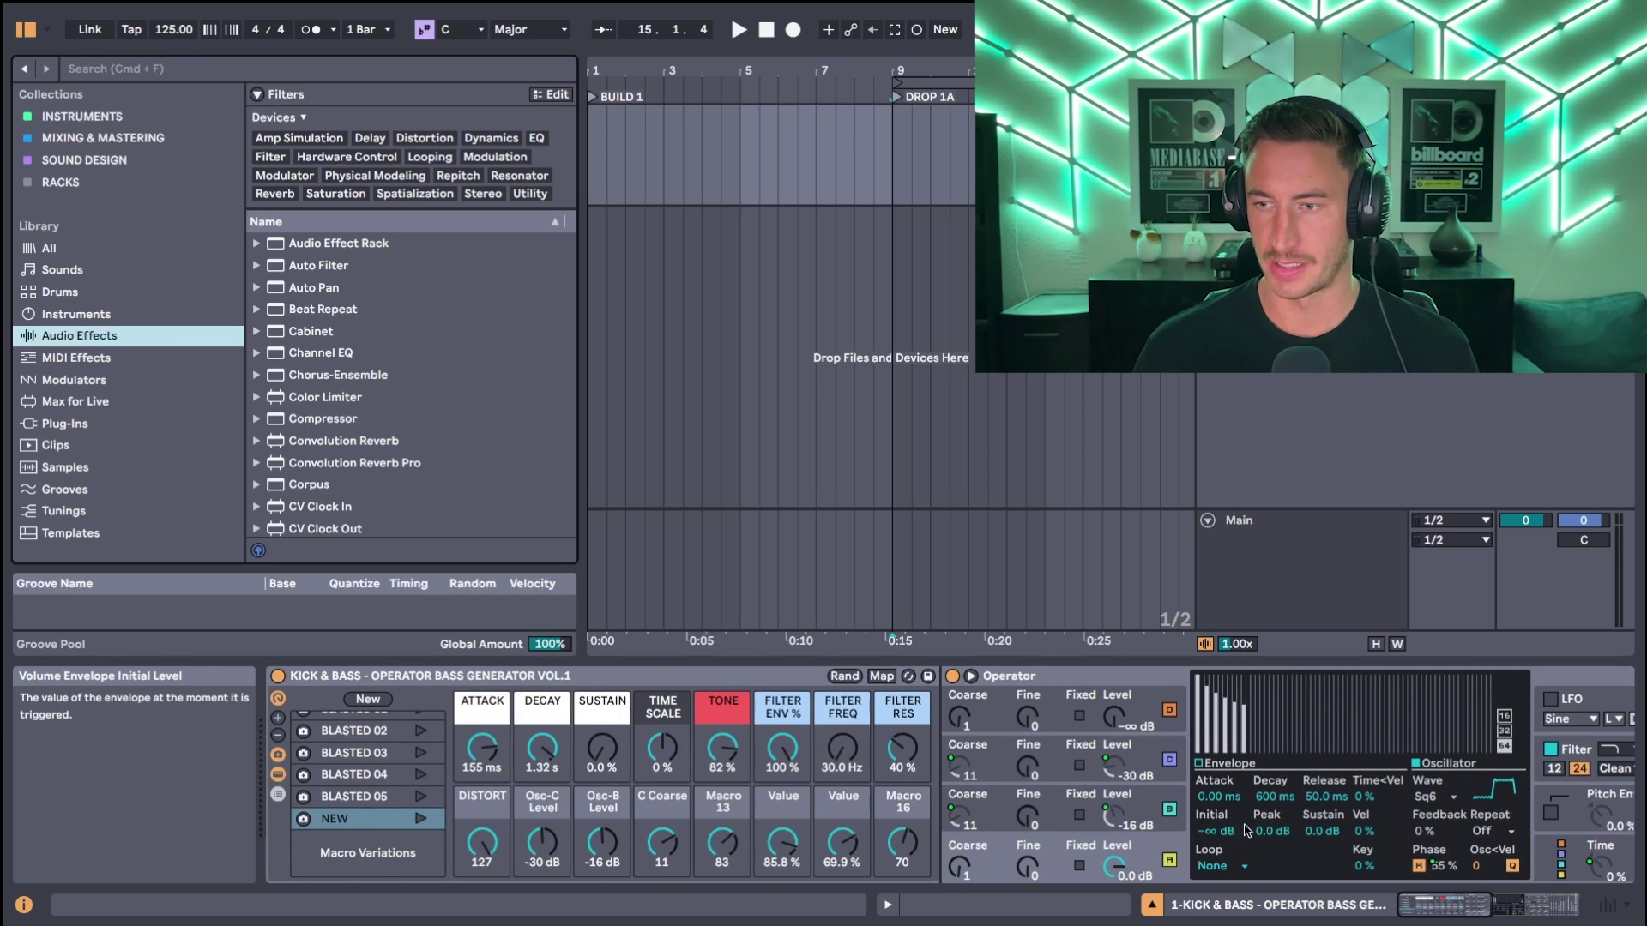
pyautogui.click(843, 677)
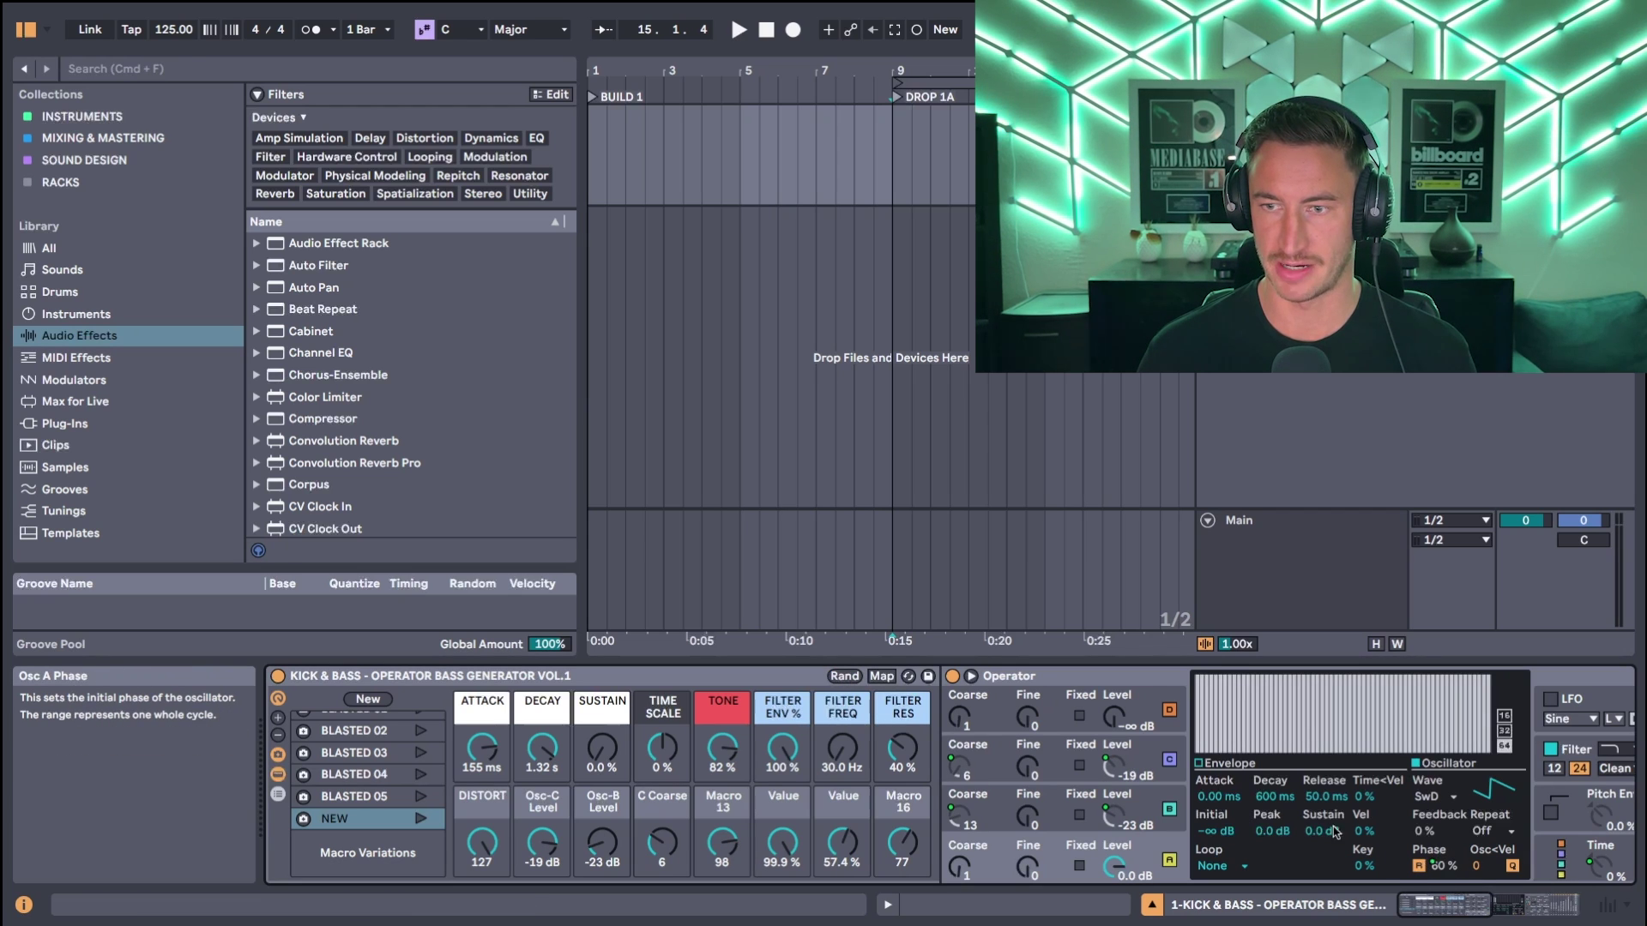
pyautogui.click(843, 678)
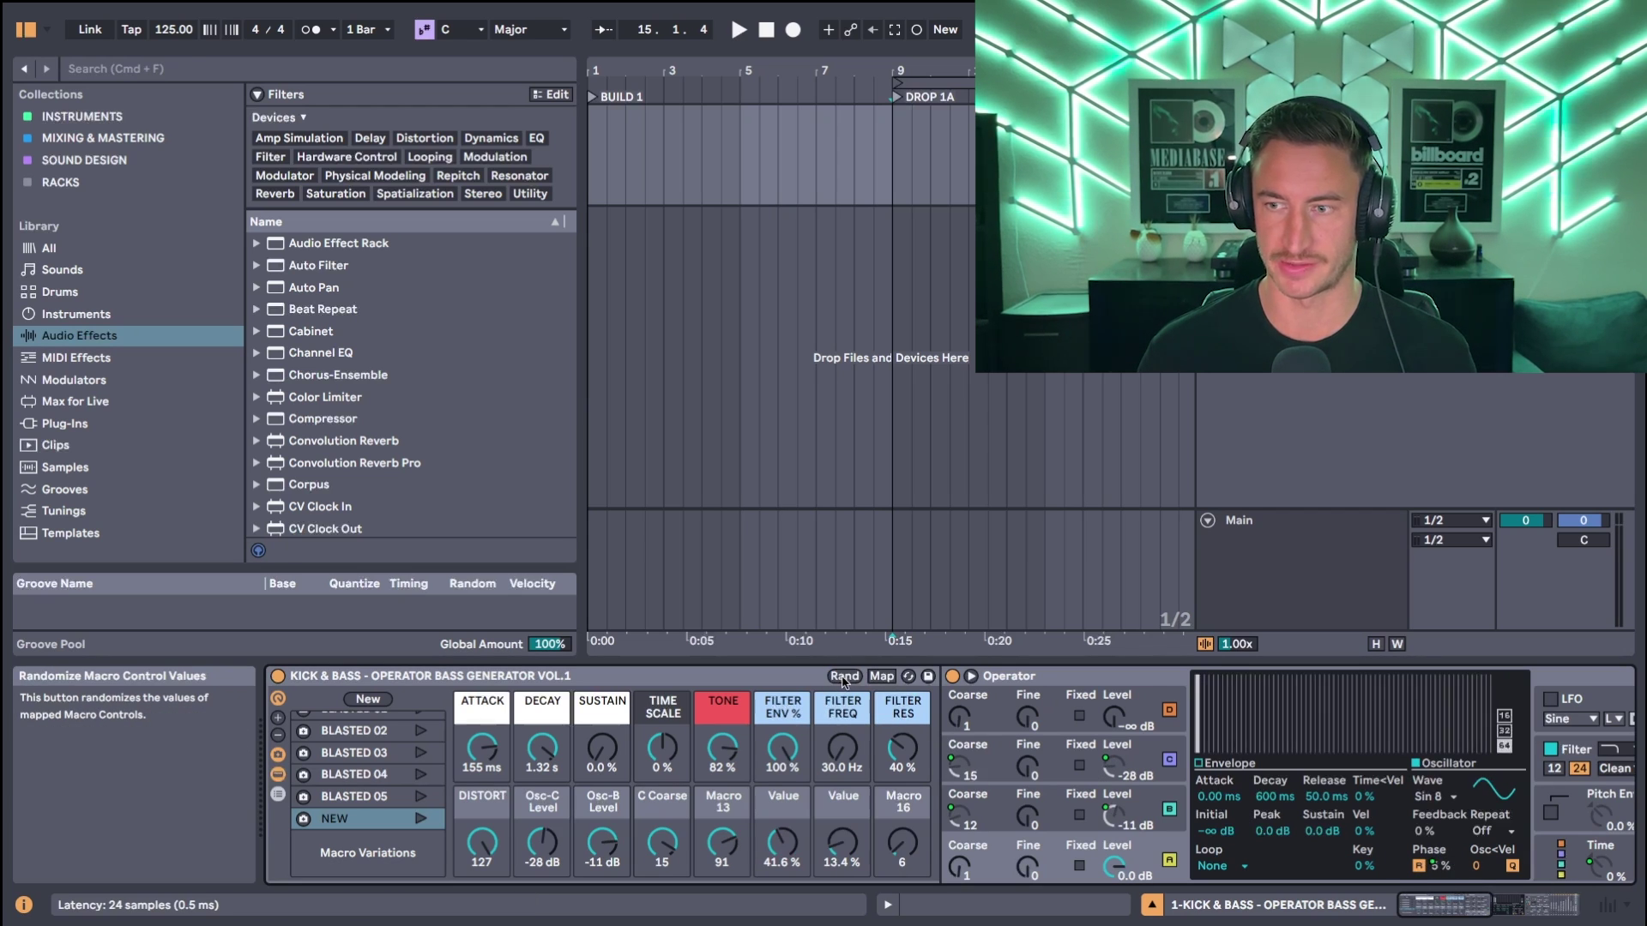
pyautogui.click(843, 677)
pyautogui.click(843, 677)
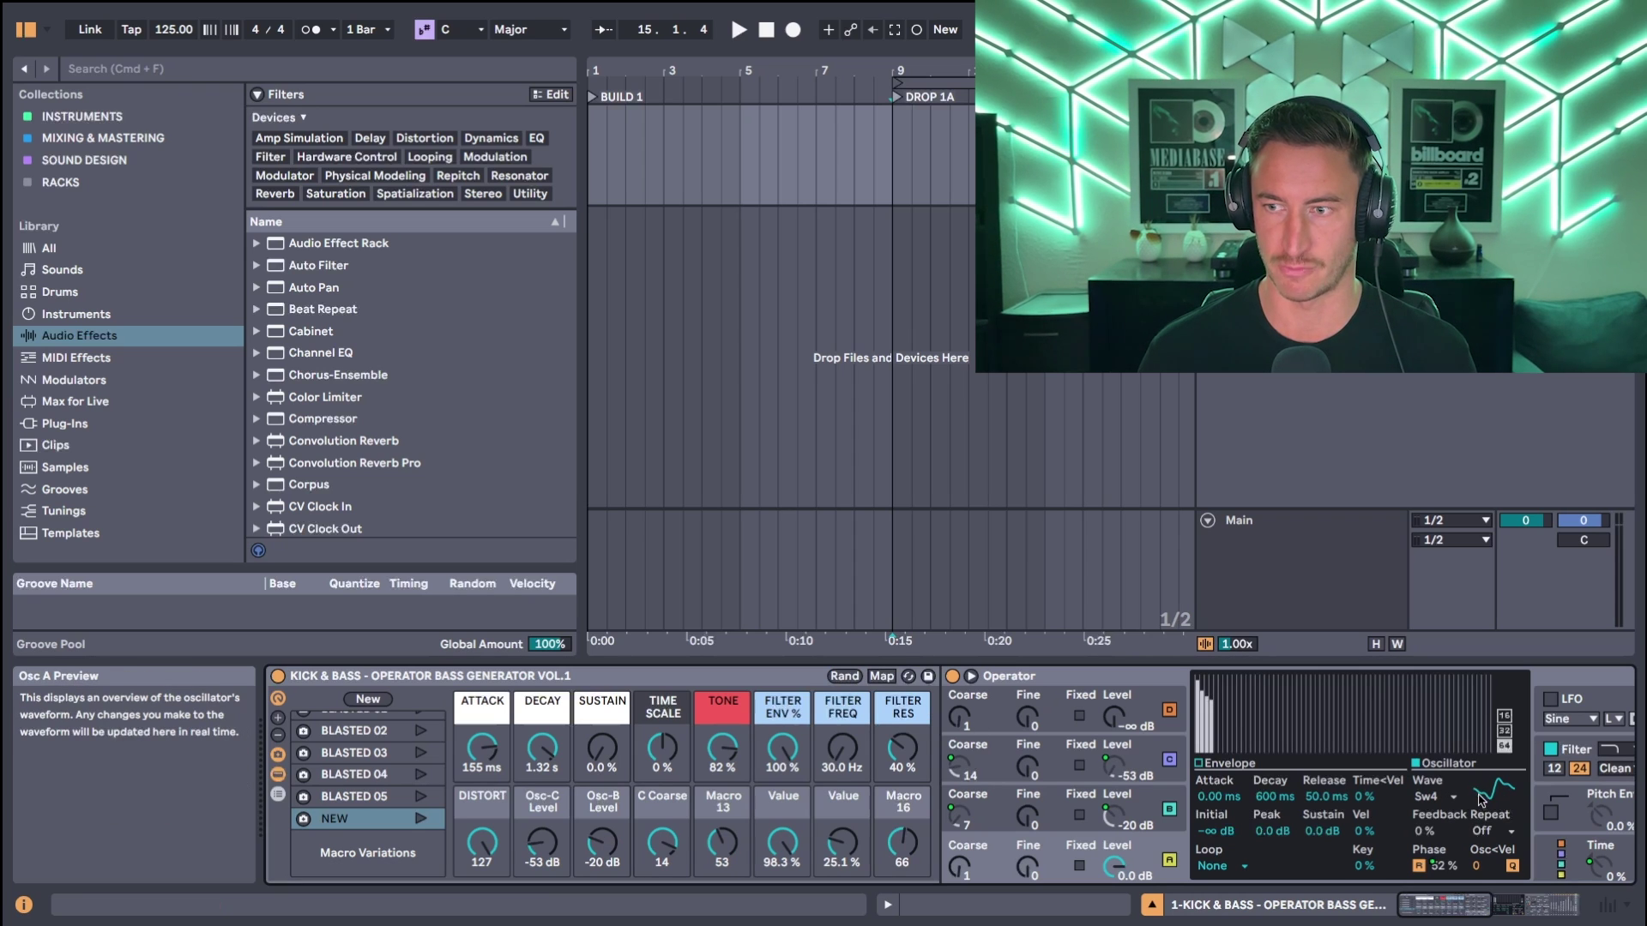
pyautogui.click(843, 678)
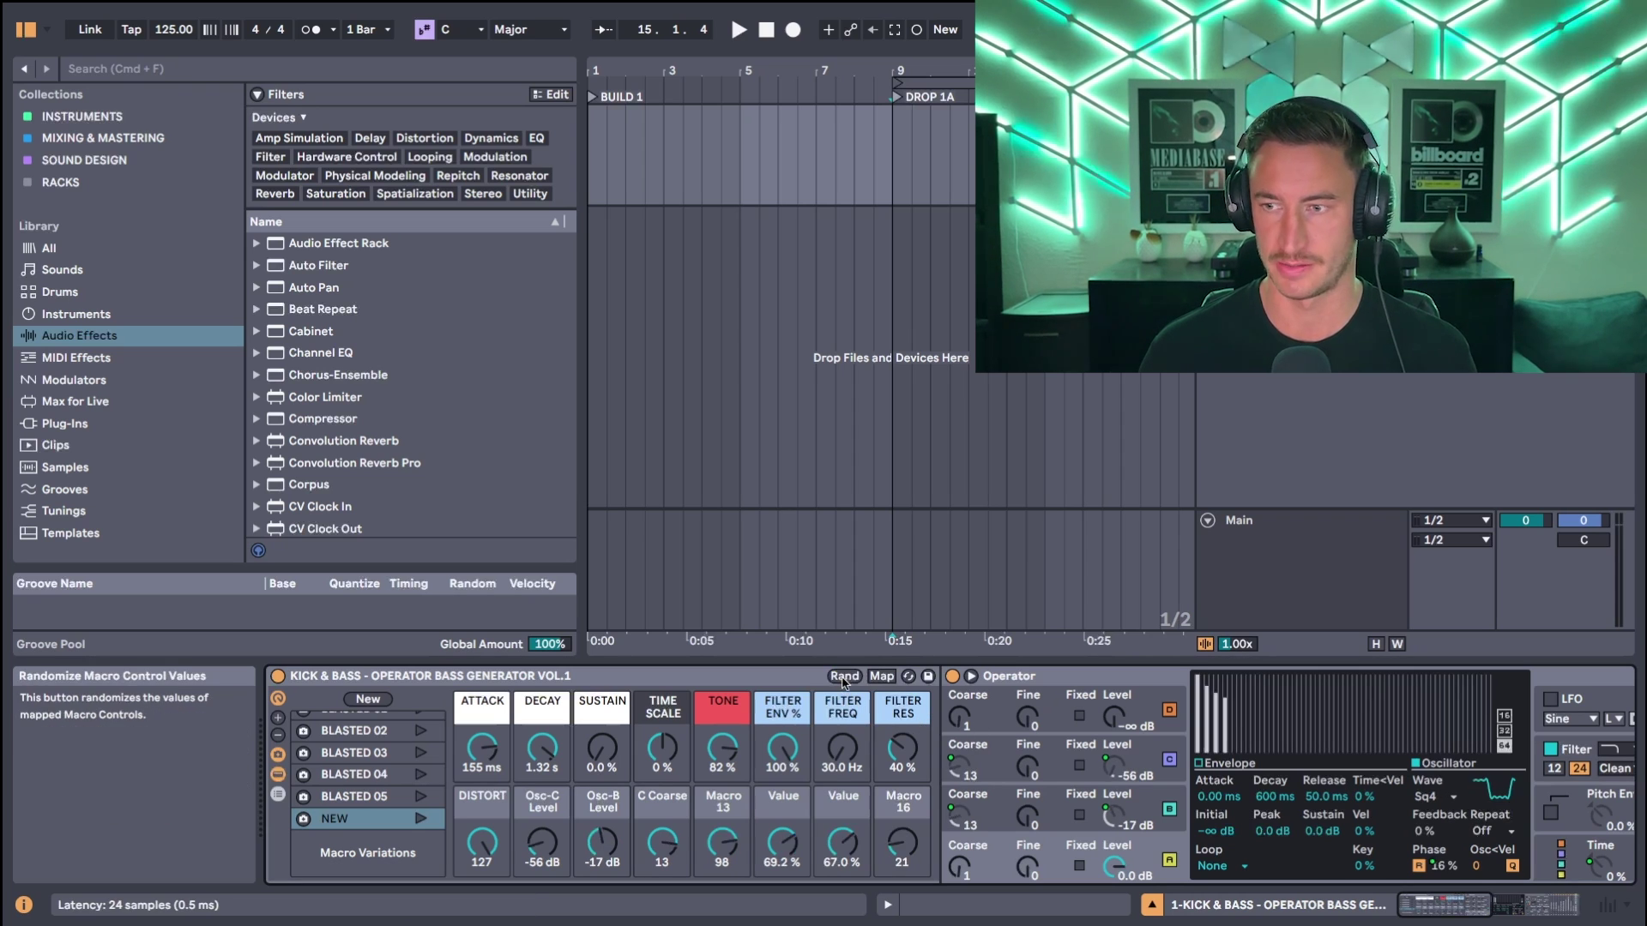
pyautogui.click(843, 678)
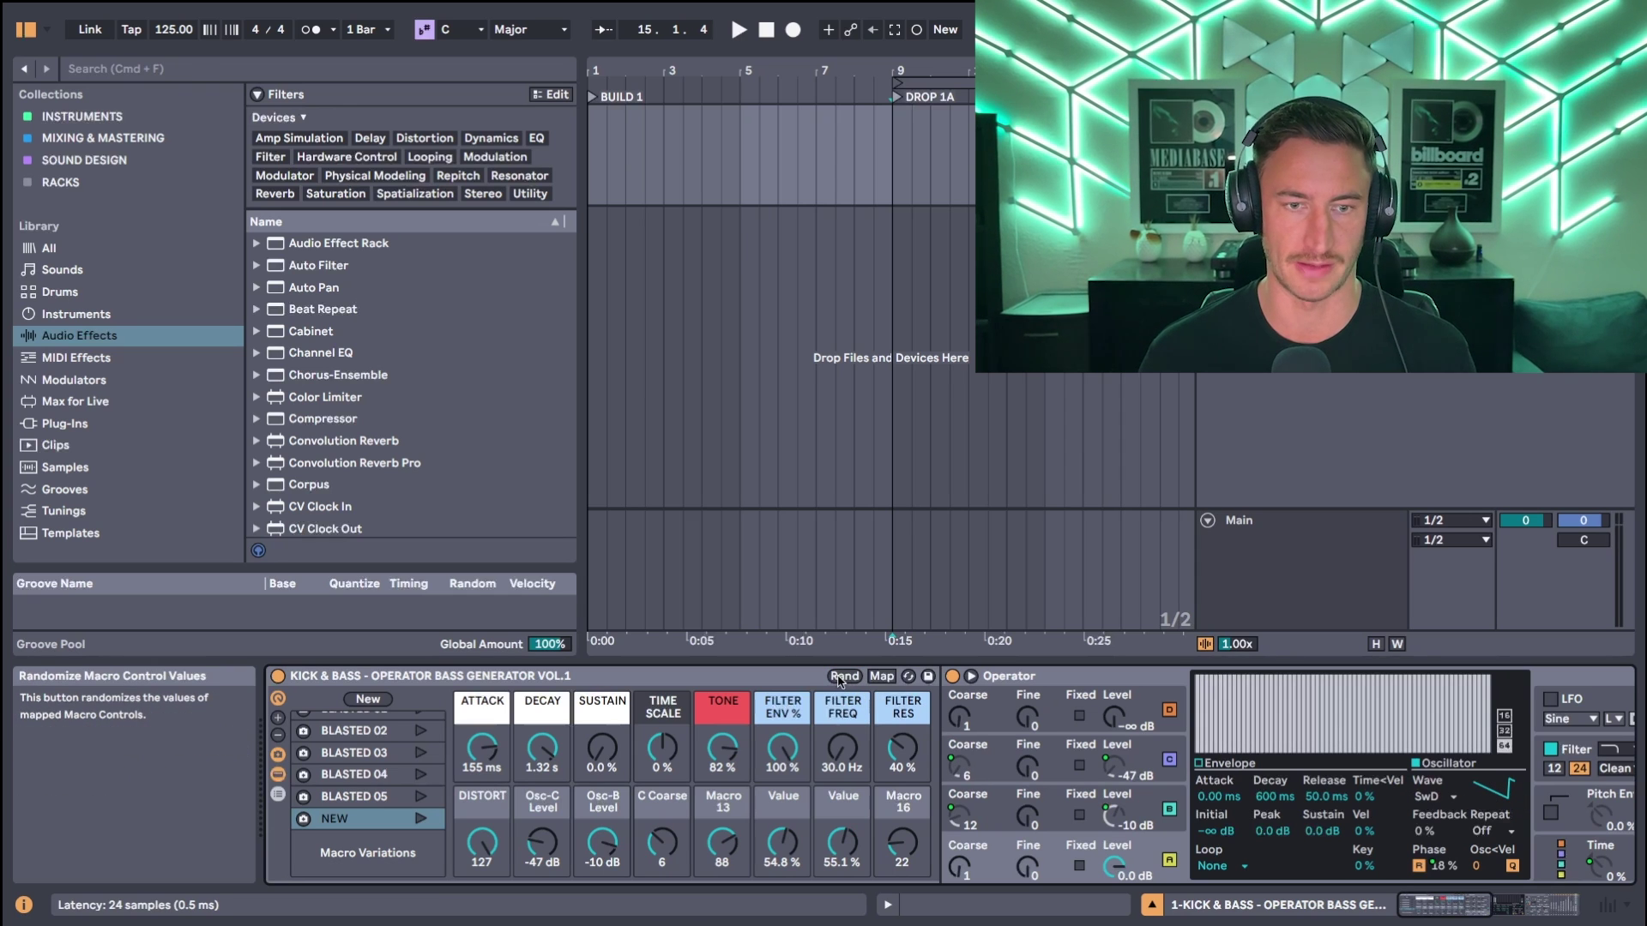
pyautogui.click(843, 678)
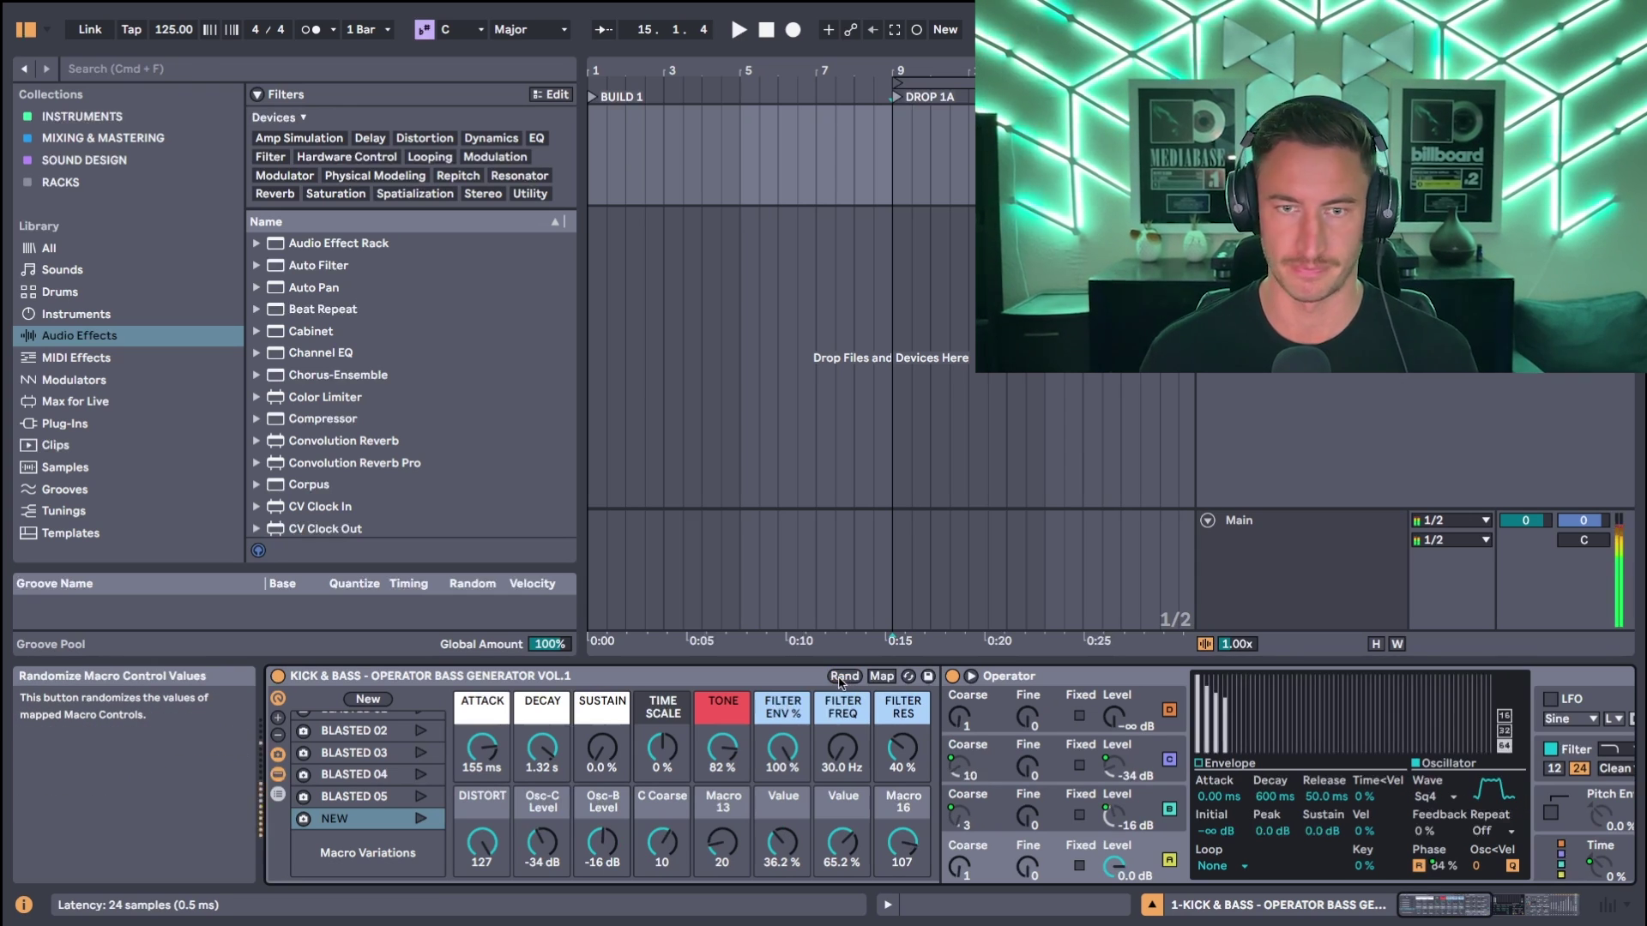
pyautogui.click(843, 678)
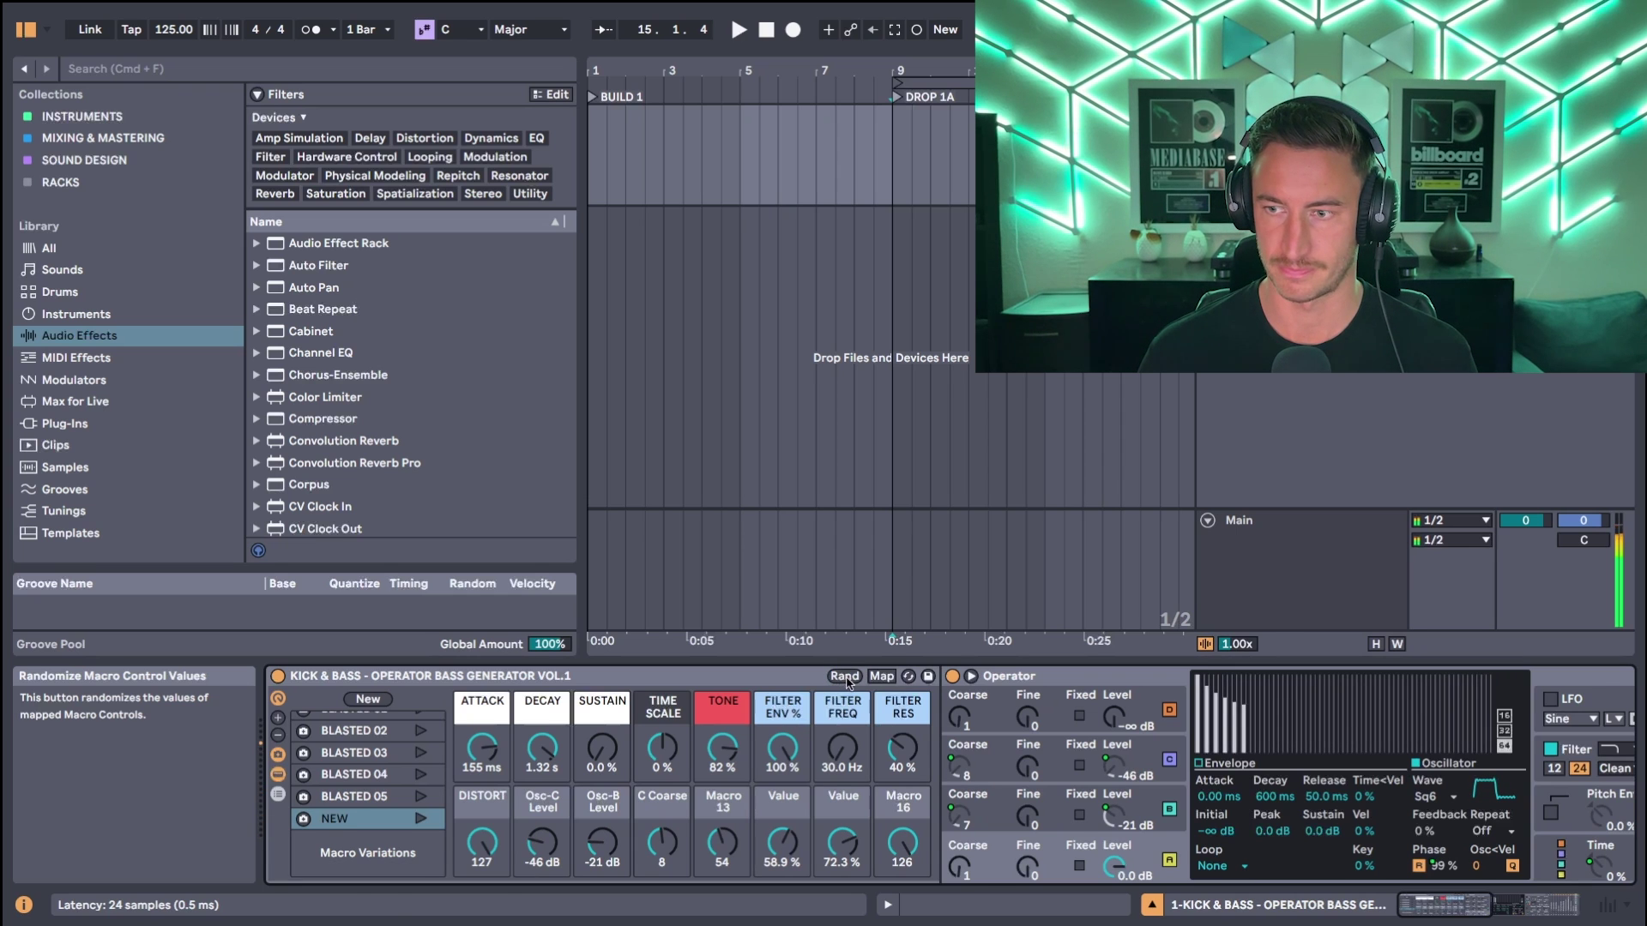
# Step: With Operator's filter shaper settings displayed, load the INIT - BLASTED macro variation and set DISTORT to 71
pyautogui.hscroll(3, 515, 823)
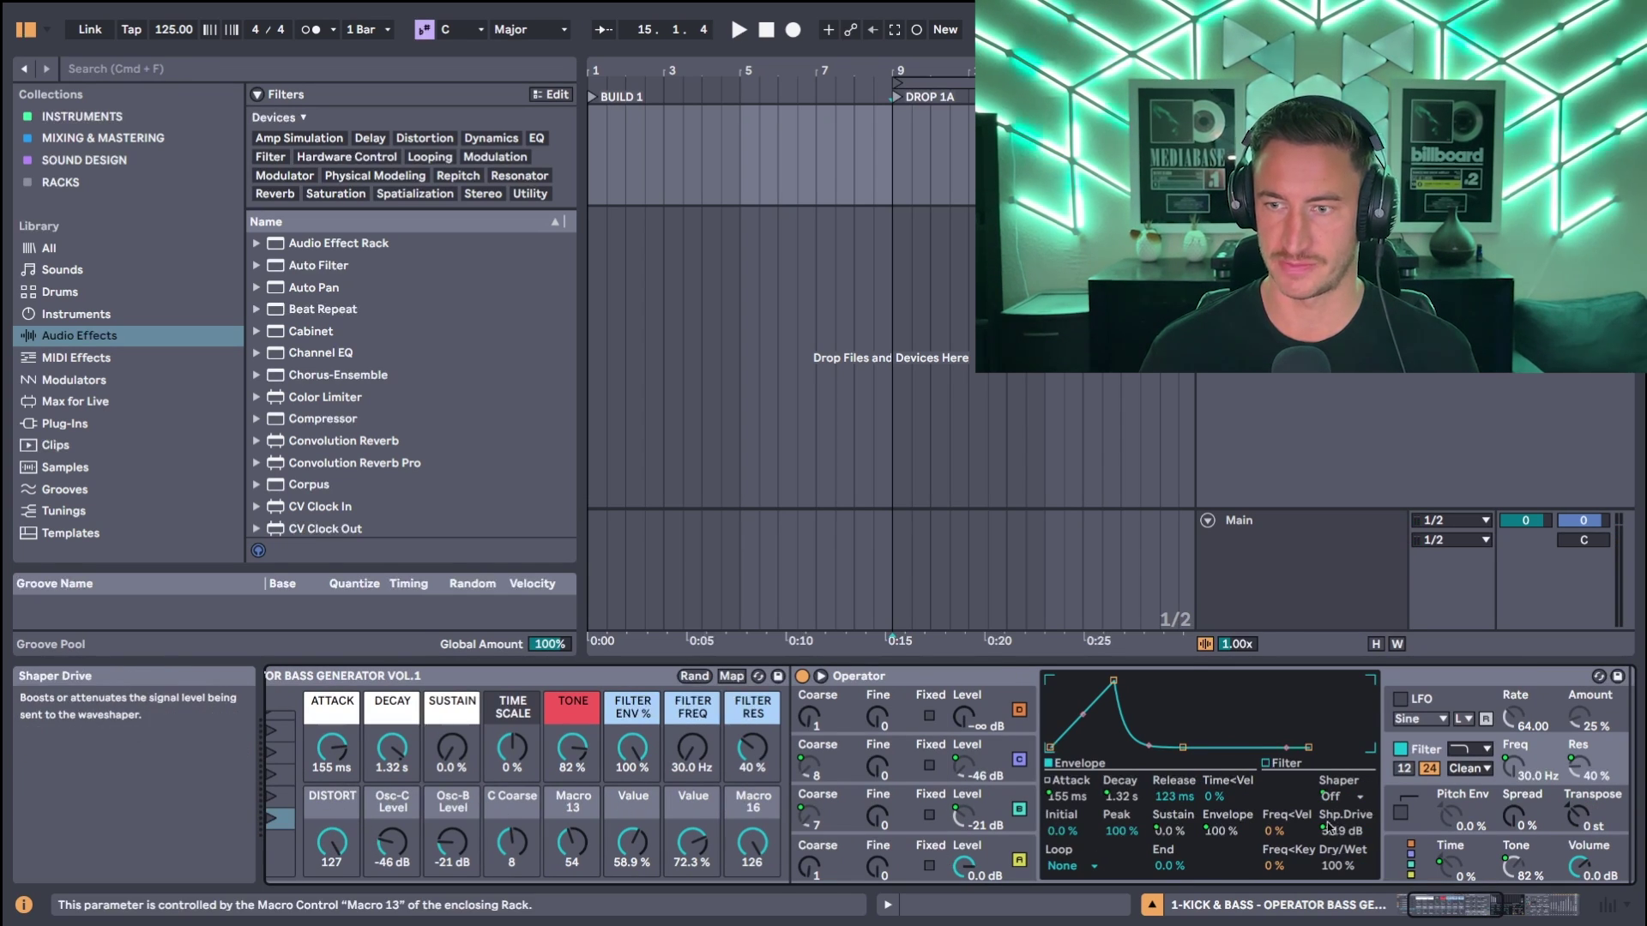
pyautogui.hscroll(-1, 1329, 820)
pyautogui.hscroll(-3, 1328, 821)
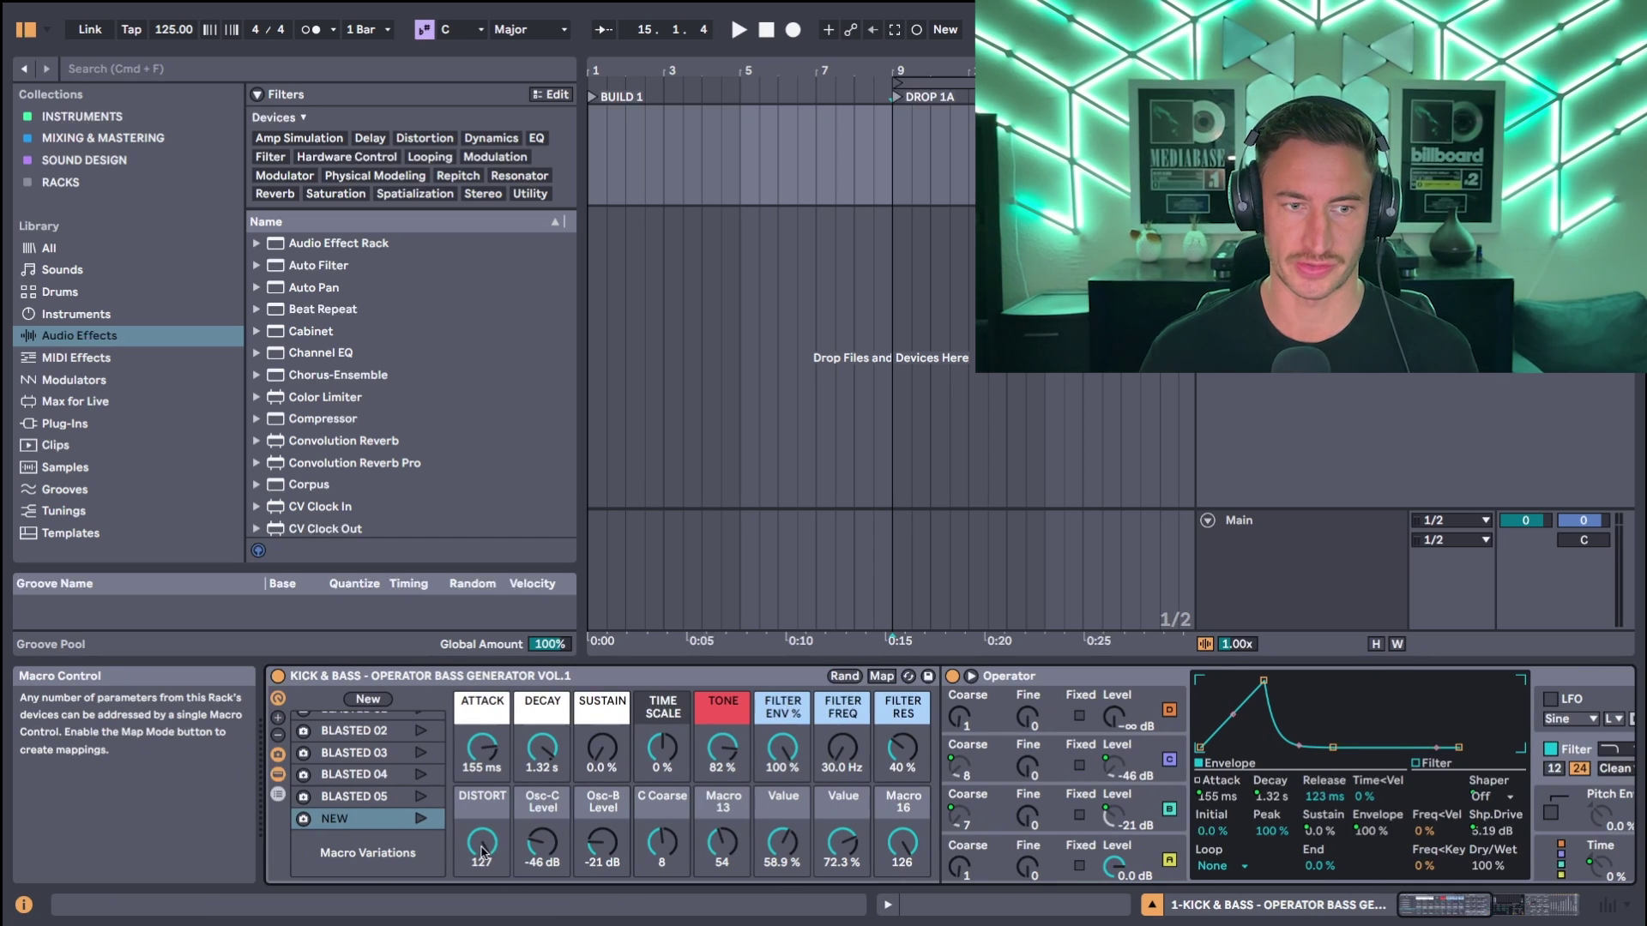
pyautogui.scroll(10, 391, 781)
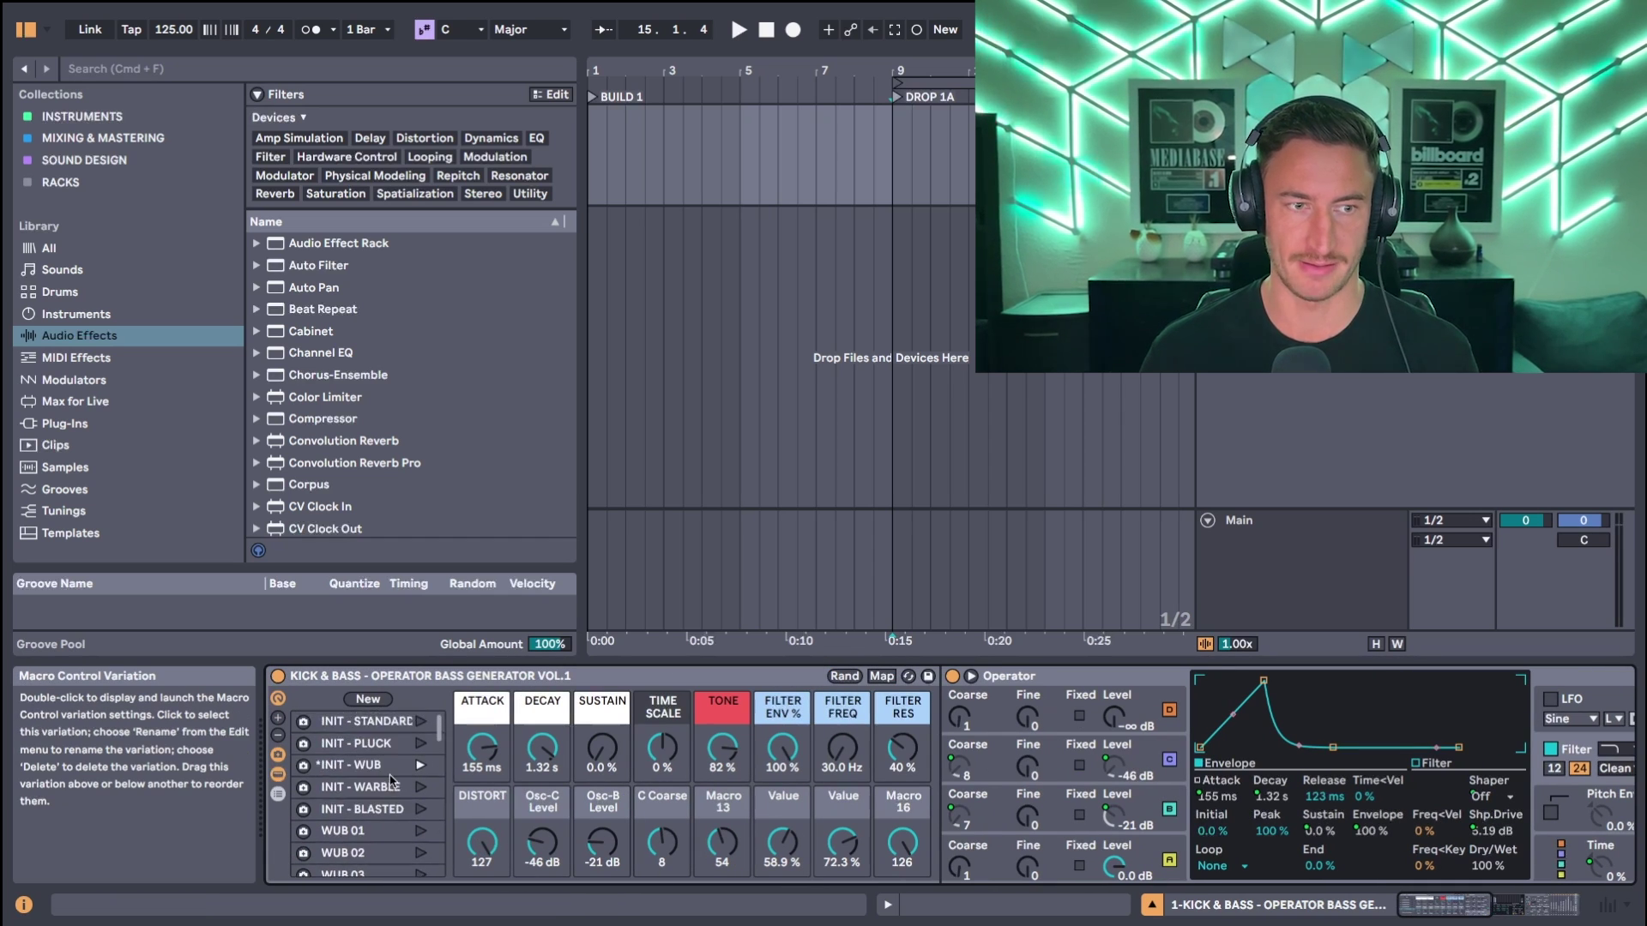
pyautogui.click(420, 809)
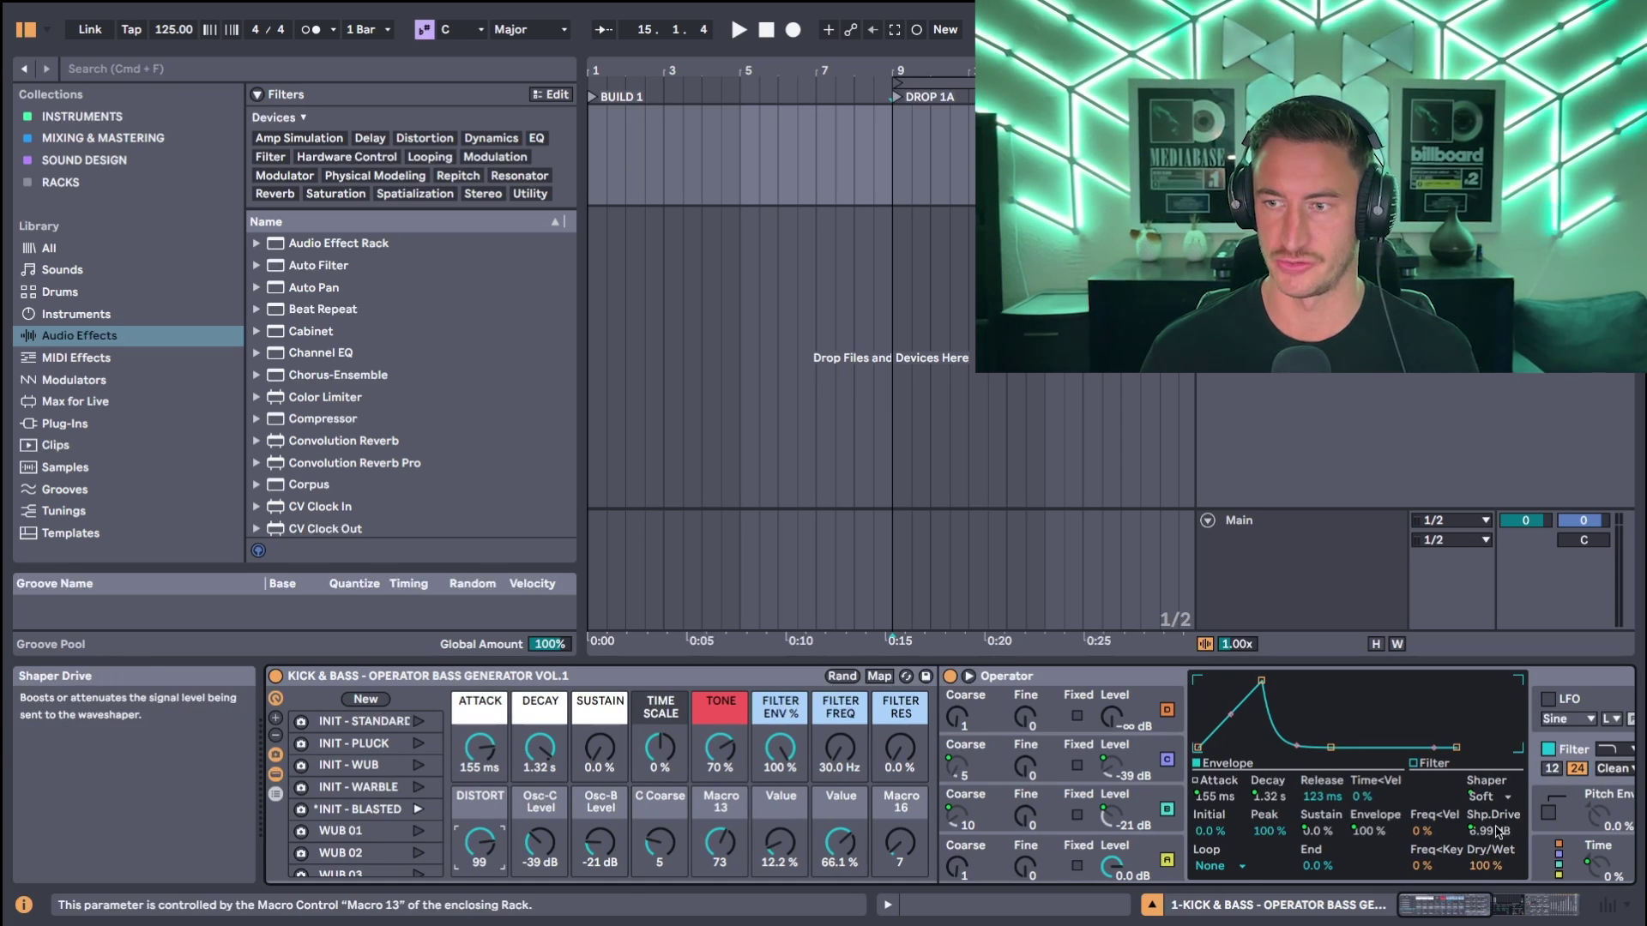
pyautogui.click(418, 809)
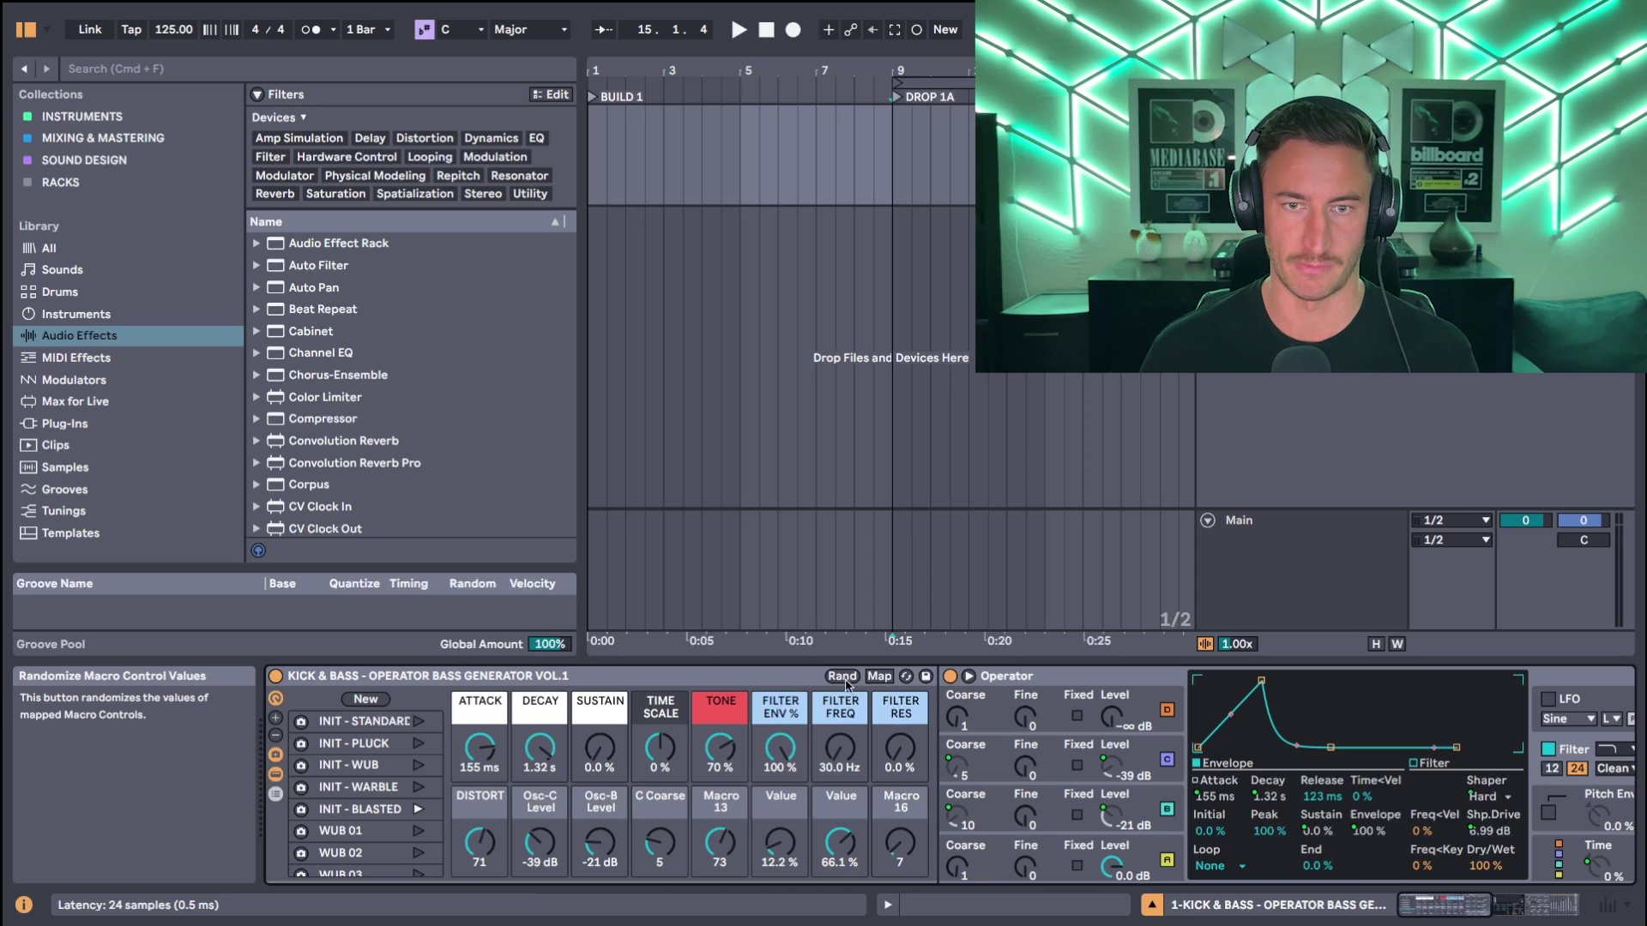
# Step: Randomize the macros of the INIT - BLASTED variation six times to audition distorted basses
pyautogui.click(843, 678)
pyautogui.click(843, 678)
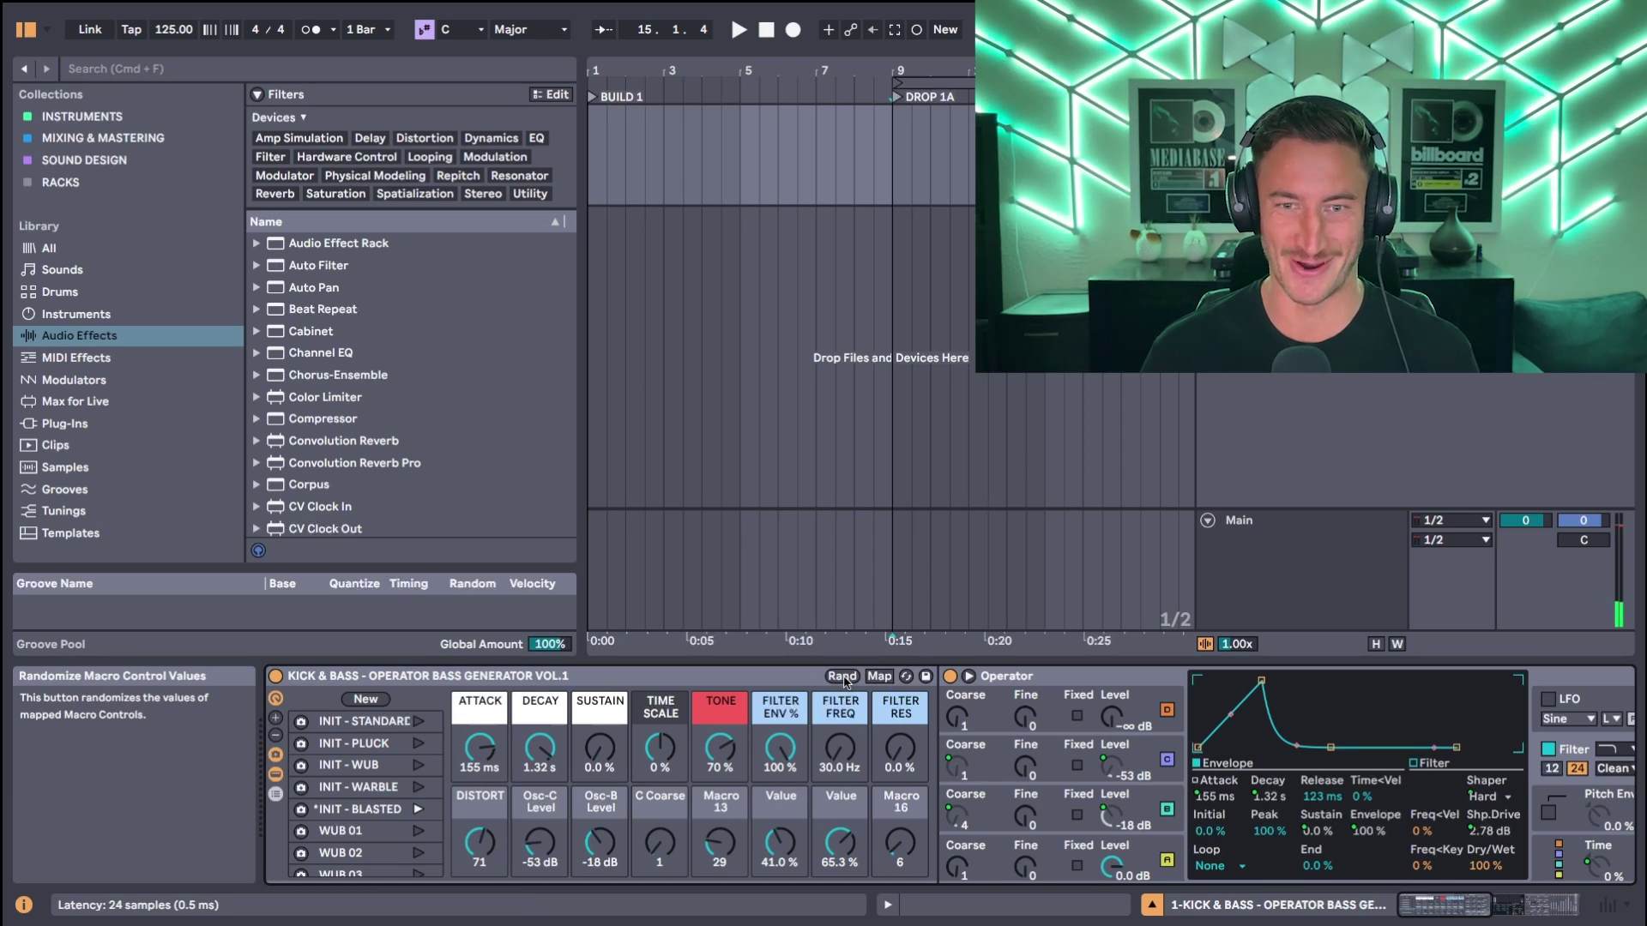
pyautogui.click(843, 677)
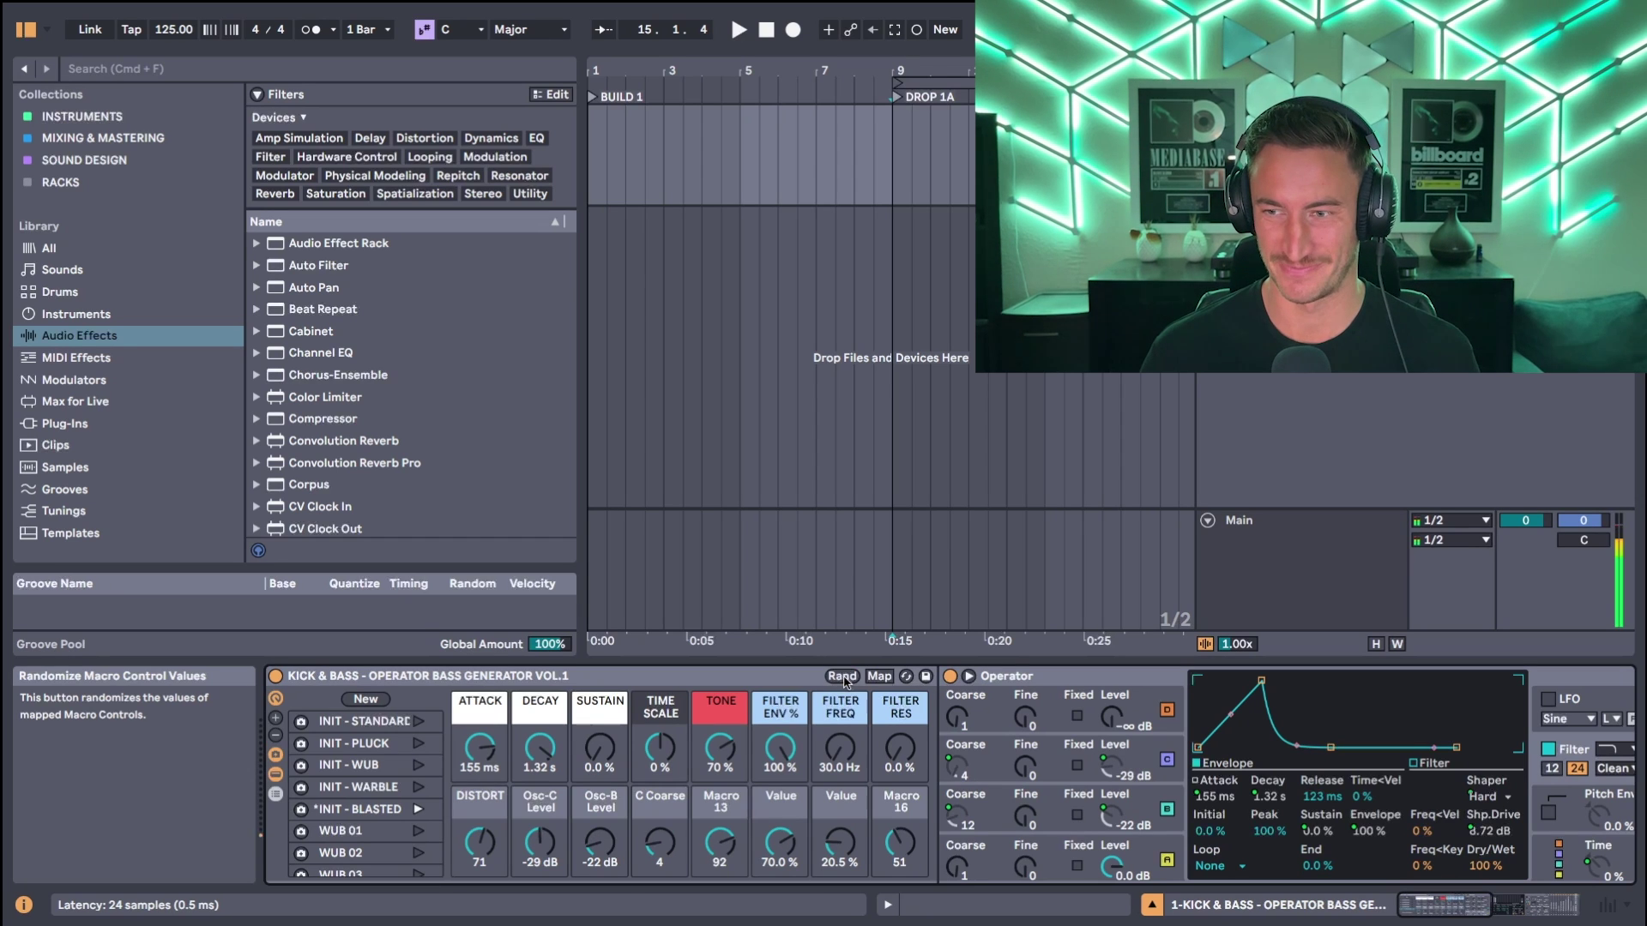
pyautogui.click(843, 677)
pyautogui.click(843, 677)
pyautogui.click(843, 677)
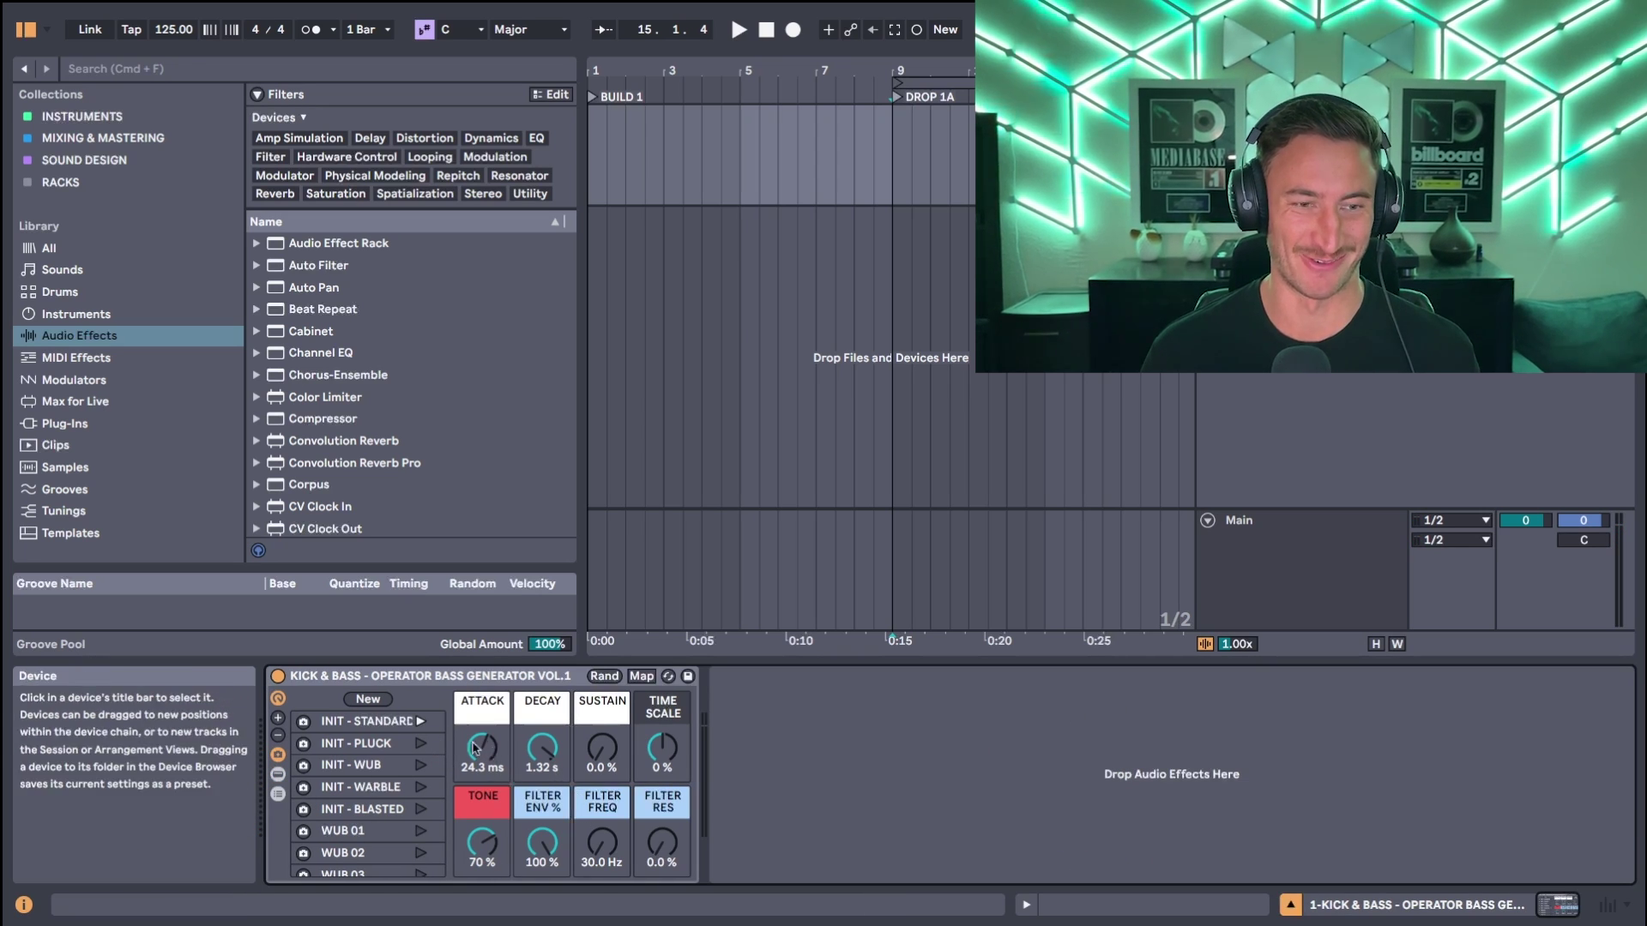
# Step: Go through the INIT variations from STANDARD to BLASTED and launch INIT - BLASTED
pyautogui.click(352, 727)
pyautogui.click(352, 745)
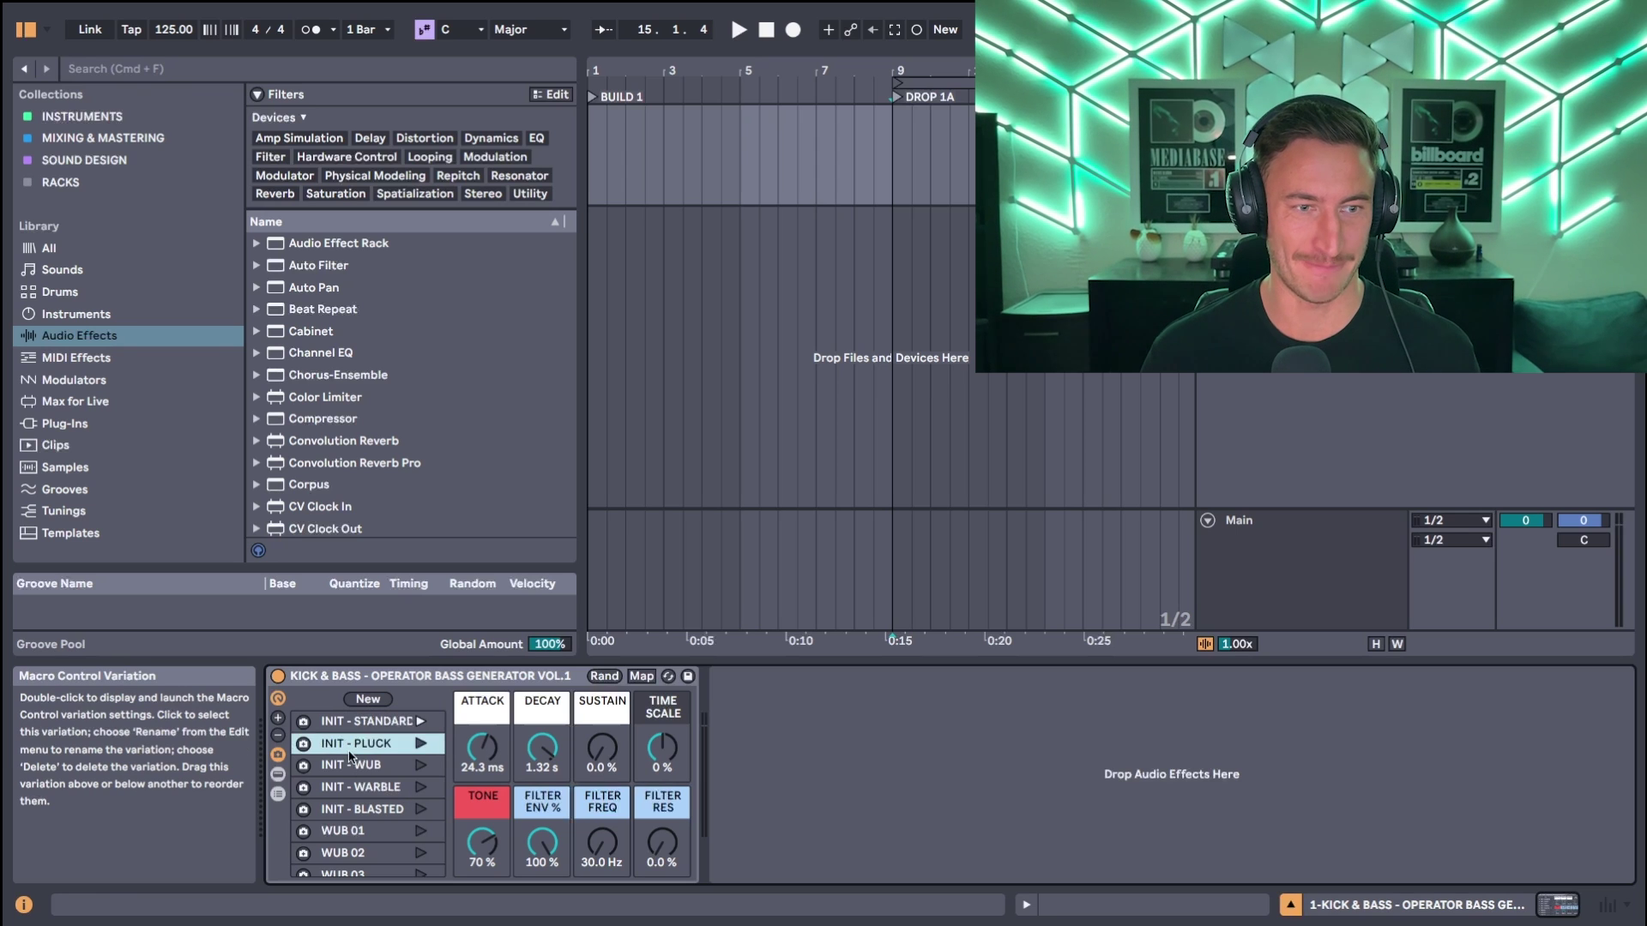
pyautogui.click(349, 768)
pyautogui.click(350, 789)
pyautogui.click(351, 811)
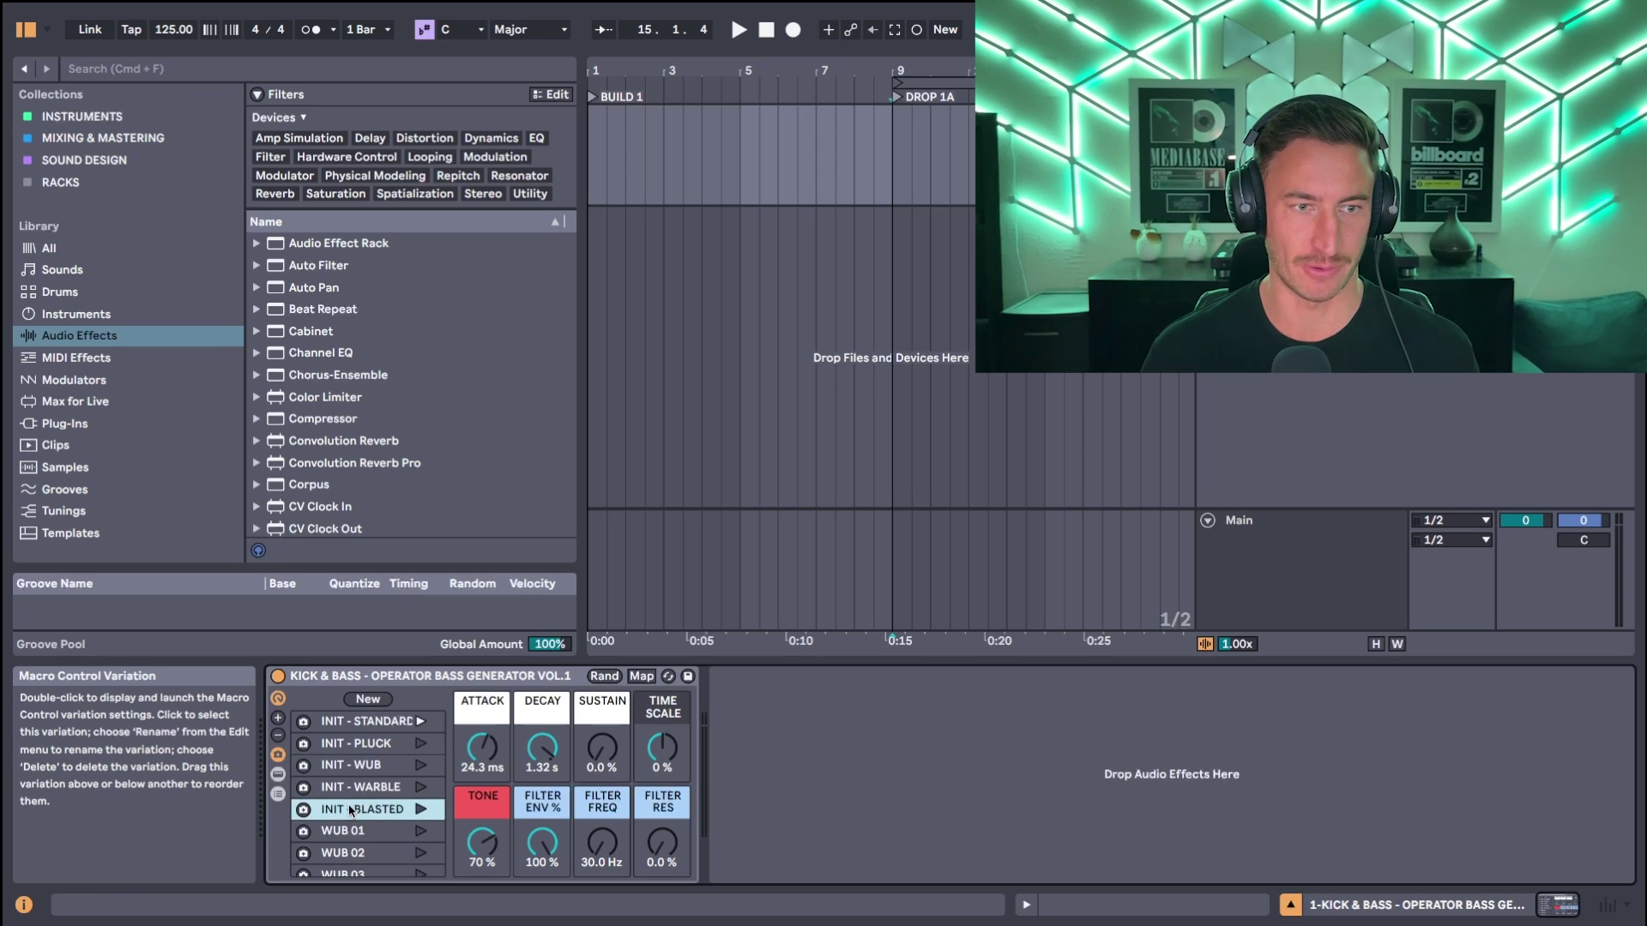
pyautogui.click(422, 809)
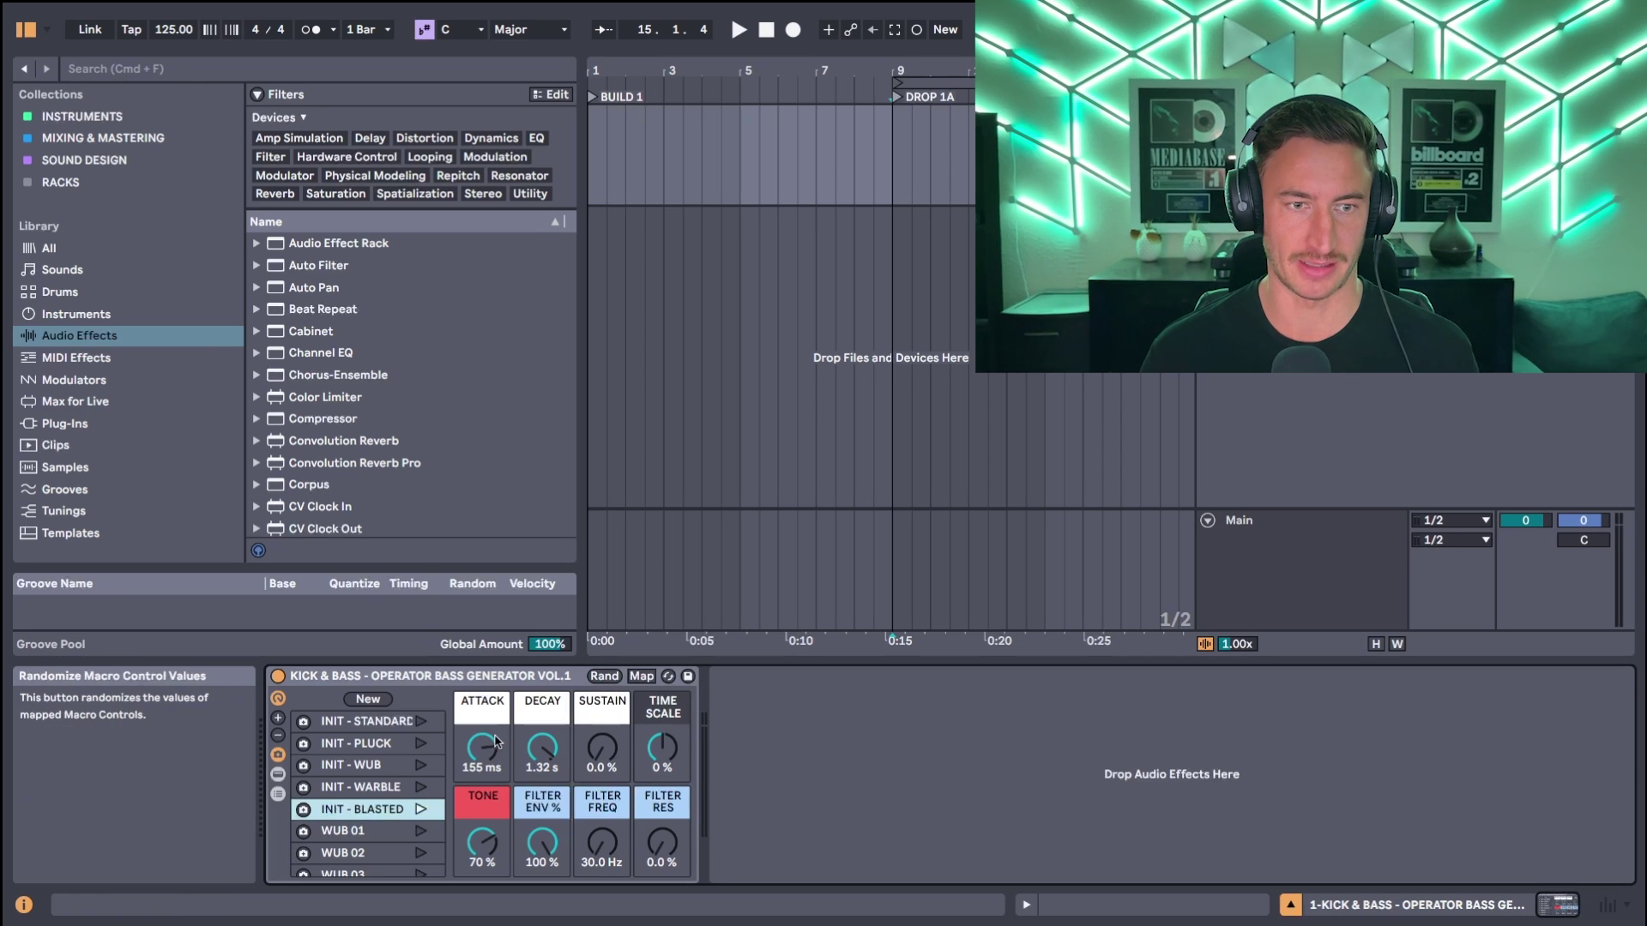
# Step: Randomize the rack's macros twice and adjust the sound with FILTER RES at 79 %, TONE at 17 % and FILTER FREQ at 30.0 Hz
pyautogui.click(599, 677)
pyautogui.click(601, 678)
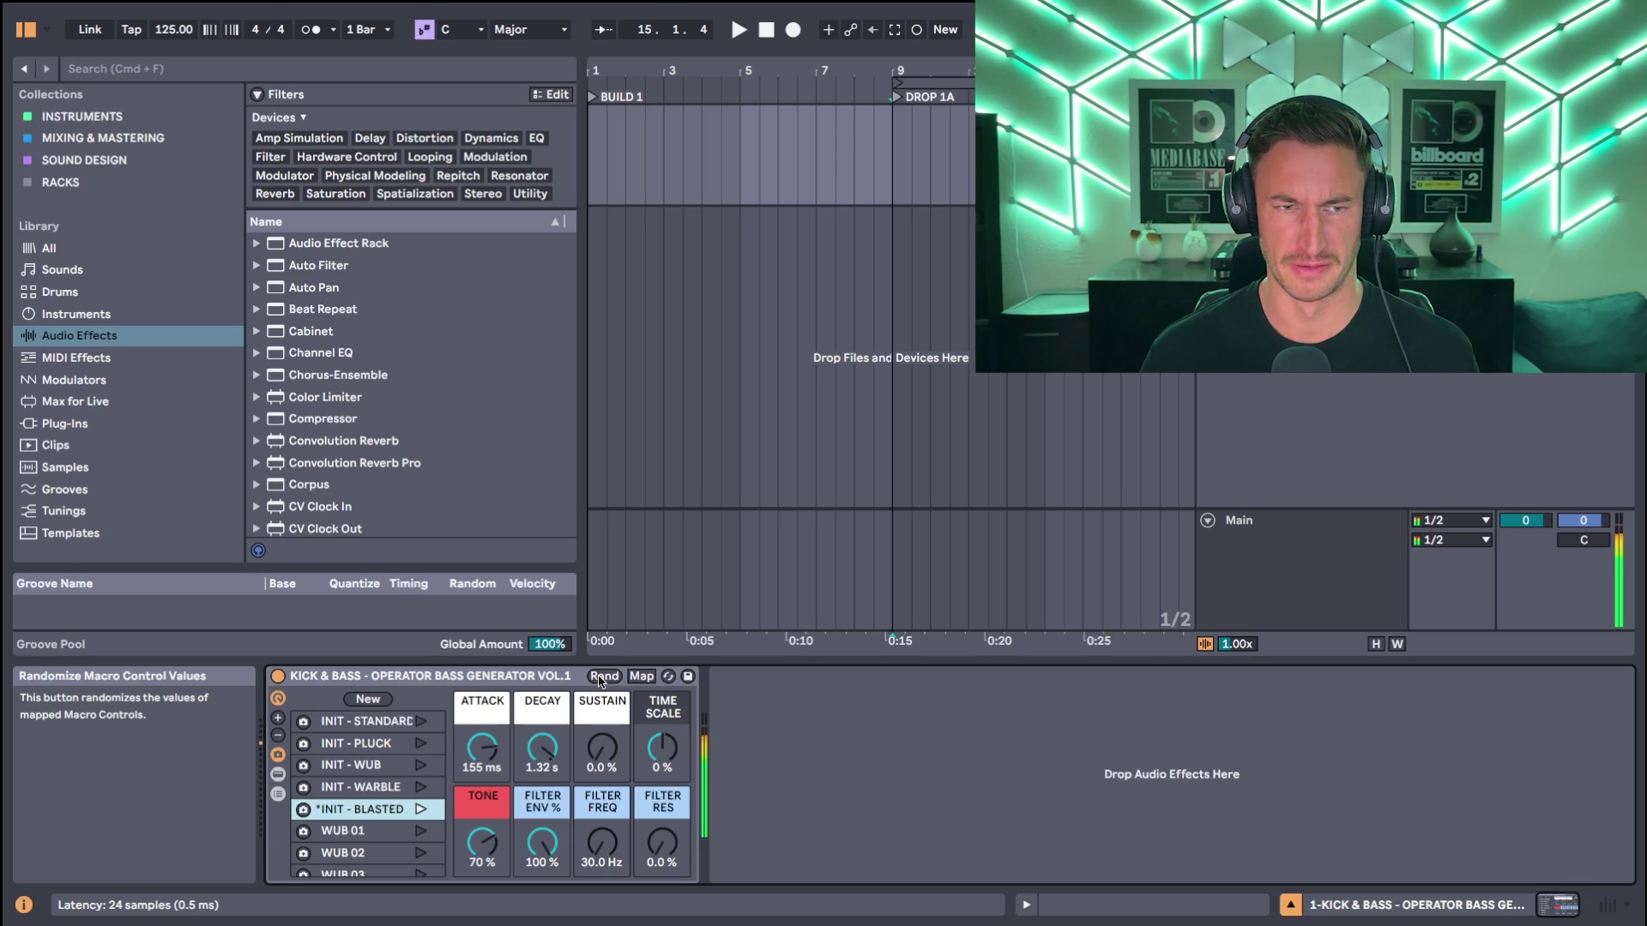
pyautogui.moveTo(663, 845); pyautogui.dragTo(662, 803)
pyautogui.moveTo(482, 845)
pyautogui.mouseDown()
pyautogui.moveTo(482, 887)
pyautogui.moveTo(482, 870)
pyautogui.mouseUp()
pyautogui.moveTo(602, 845)
pyautogui.mouseDown()
pyautogui.moveTo(602, 810)
pyautogui.moveTo(607, 844)
pyautogui.mouseUp()
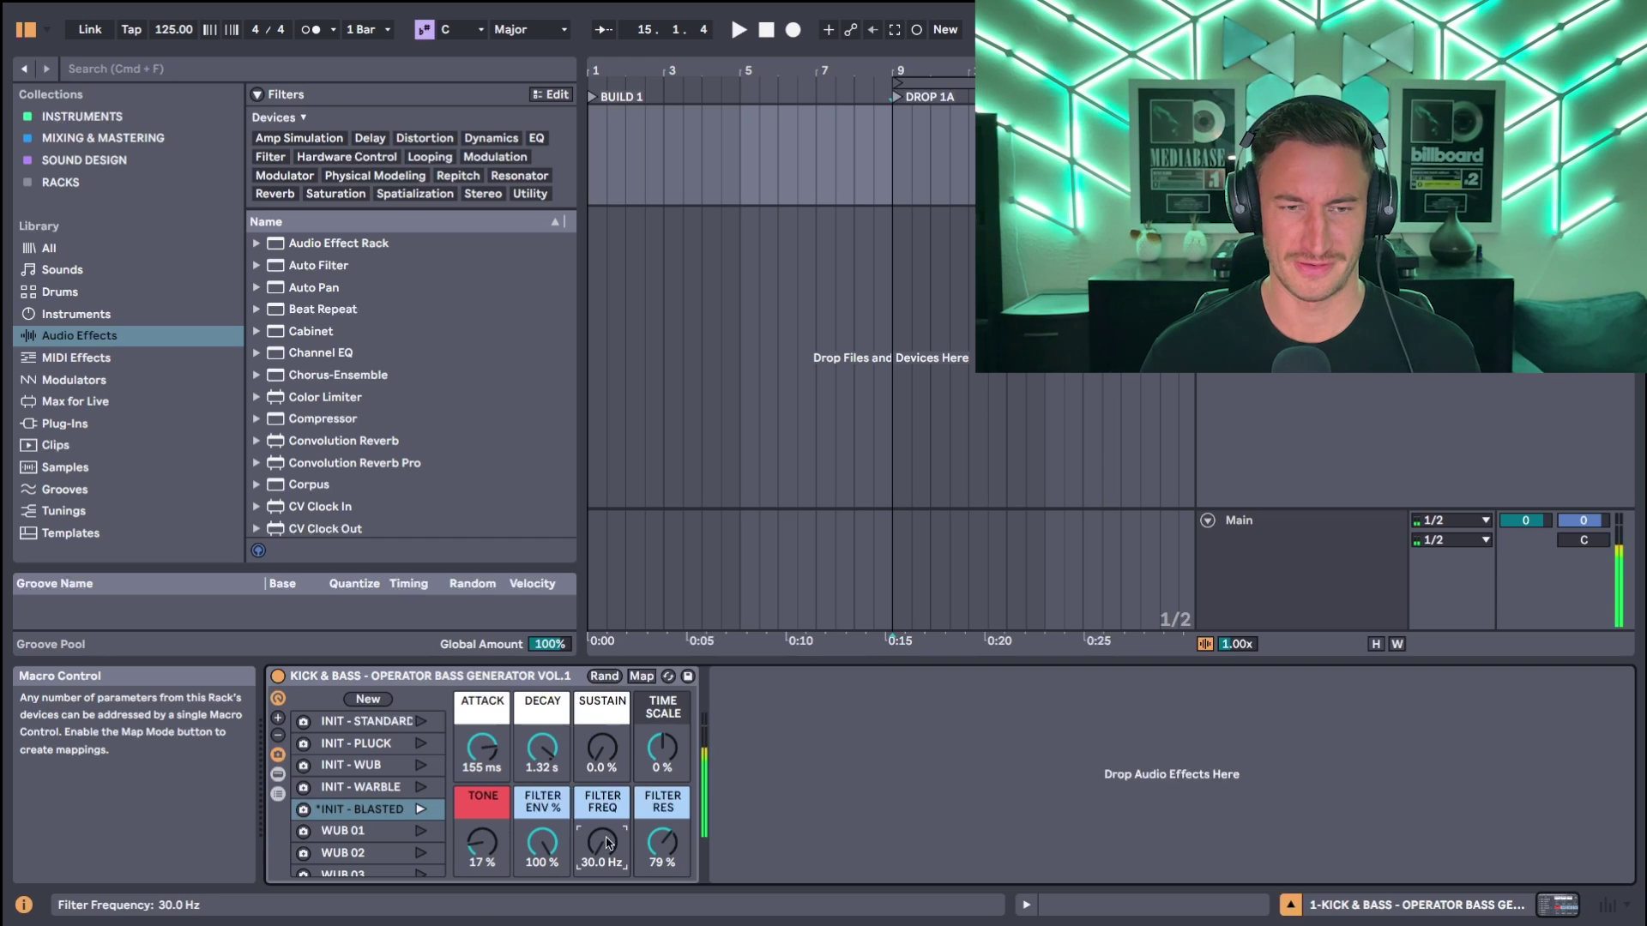